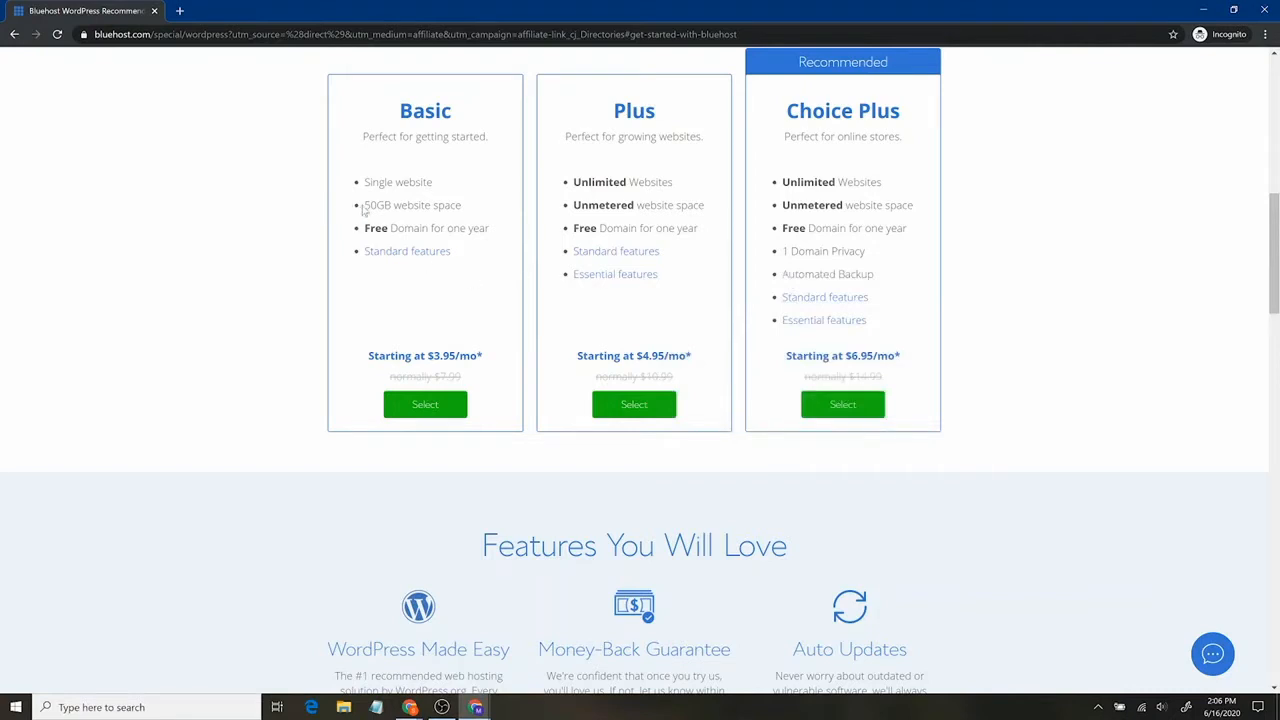
Pick Bluehost's Basic hosting plan, the one with 50GB of website space.
{"action": "left_click_drag", "start_coordinate": [363, 206], "coordinate": [462, 206]}
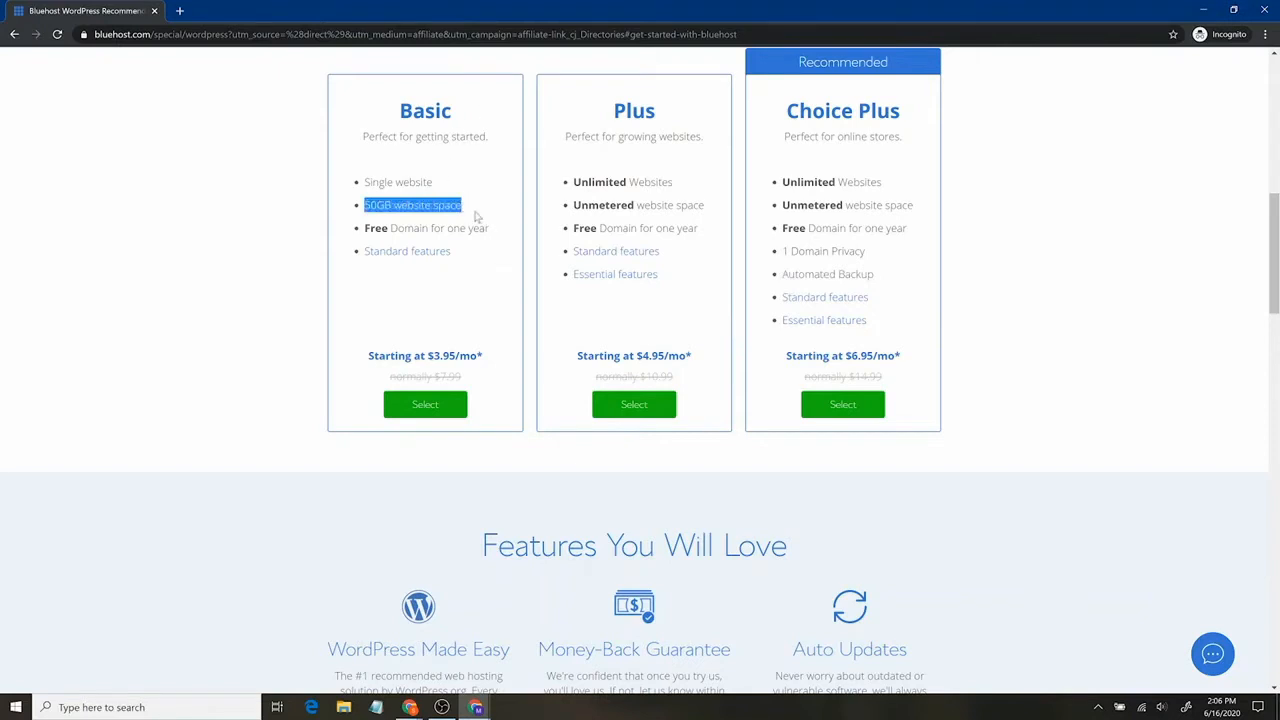
{"action": "left_click", "coordinate": [388, 205]}
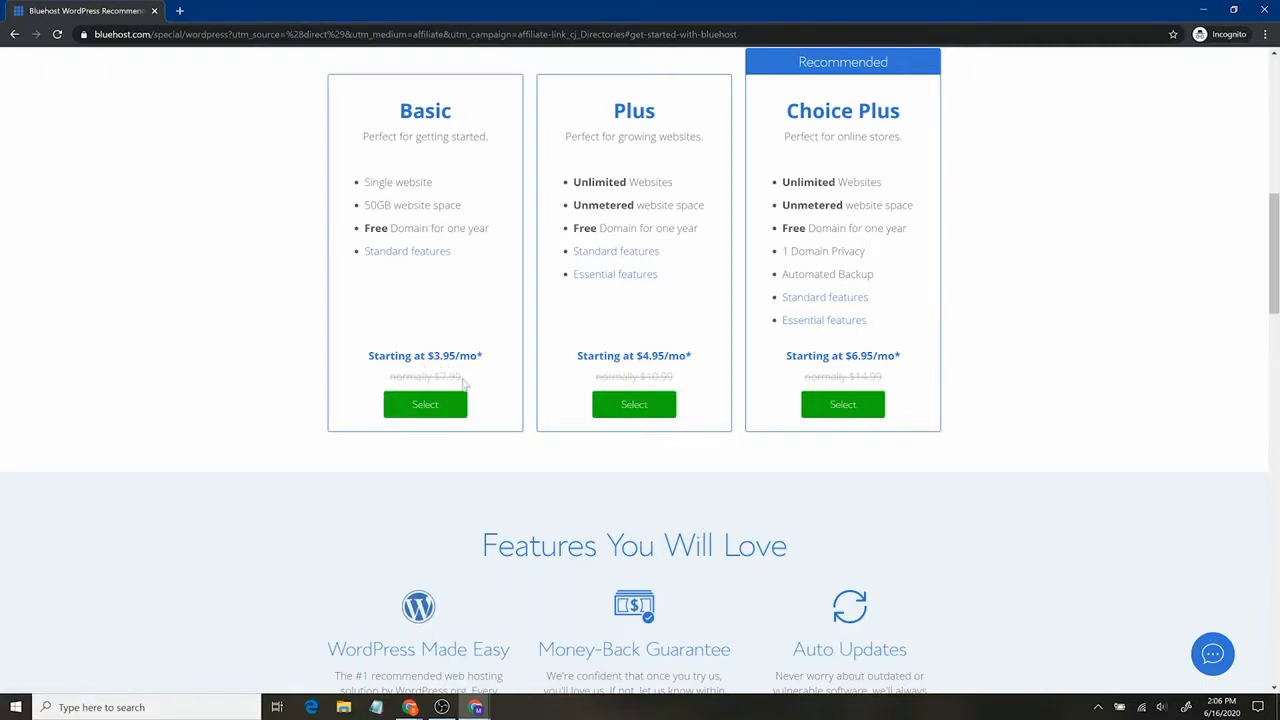
{"action": "left_click", "coordinate": [434, 406]}
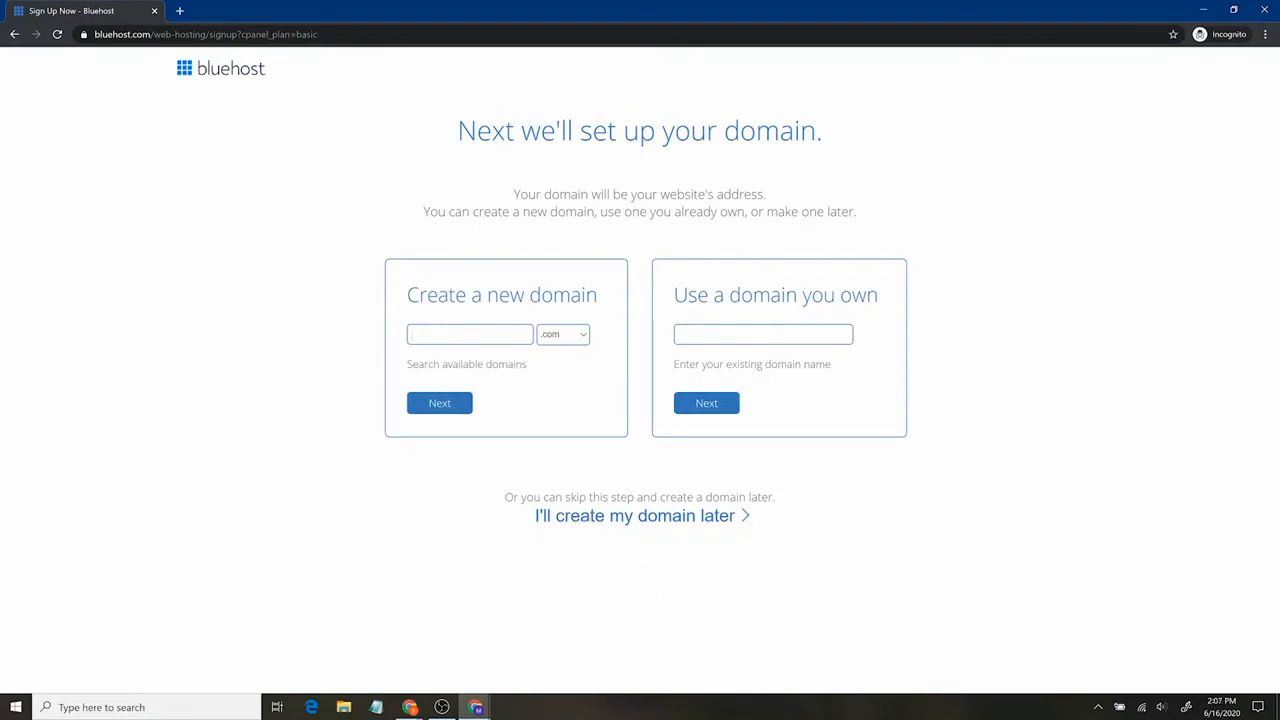
Request santrelmediawebsite with the .com extension as a new domain and continue.
{"action": "type", "text": "santrelmediawebsite"}
{"action": "left_click", "coordinate": [568, 334]}
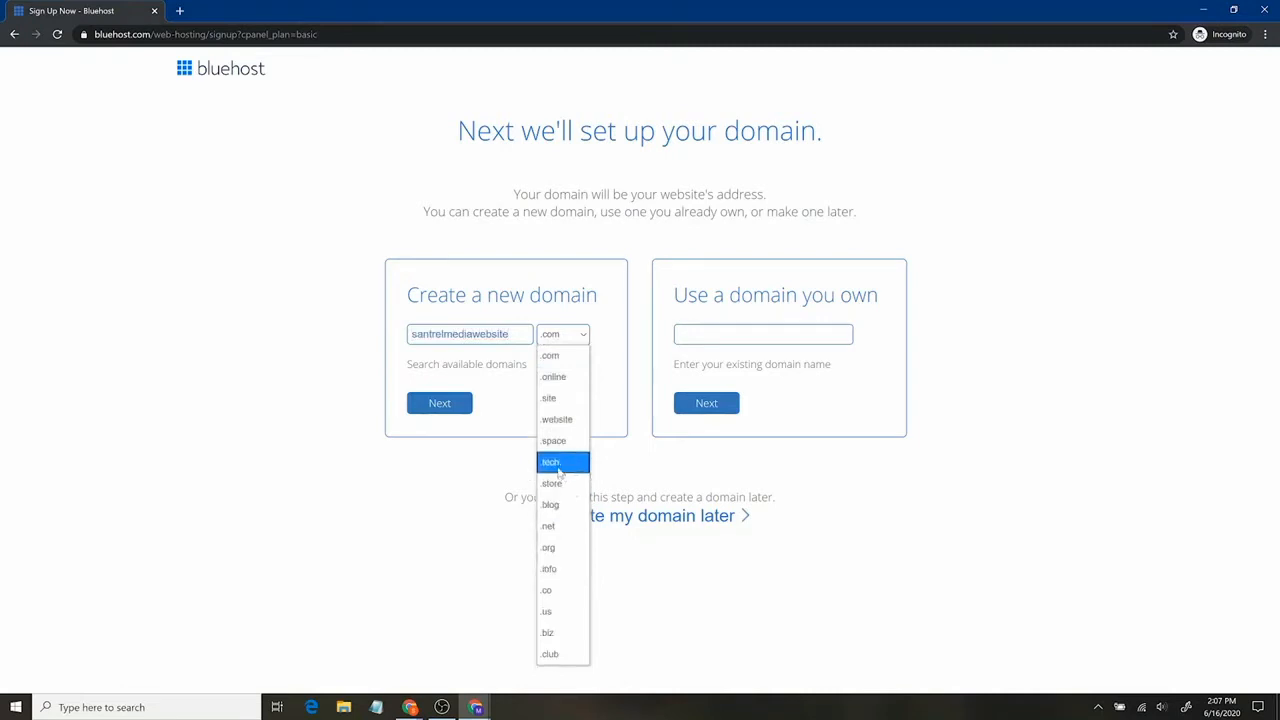
{"action": "left_click", "coordinate": [578, 358]}
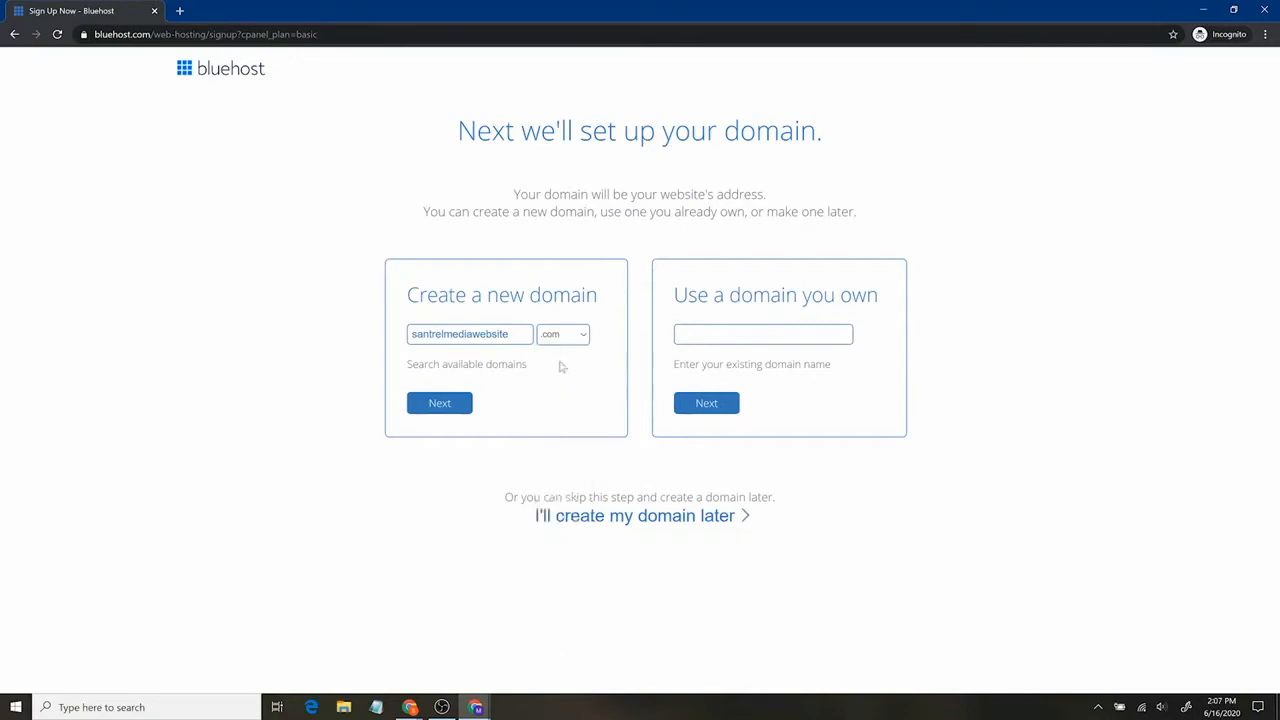
{"action": "left_click", "coordinate": [451, 405]}
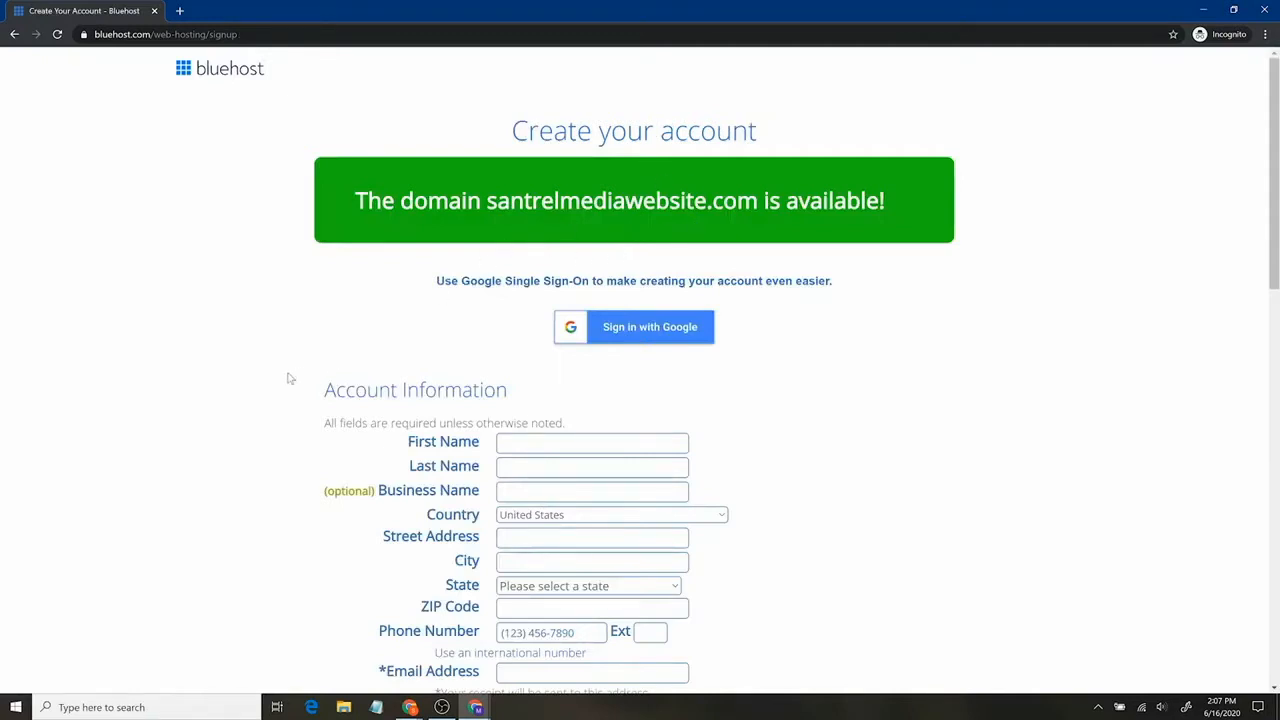
Change the Account Plan term from 36 Month to Basic 12 Month.
{"action": "scroll", "coordinate": [293, 367], "scroll_direction": "down", "scroll_amount": 2}
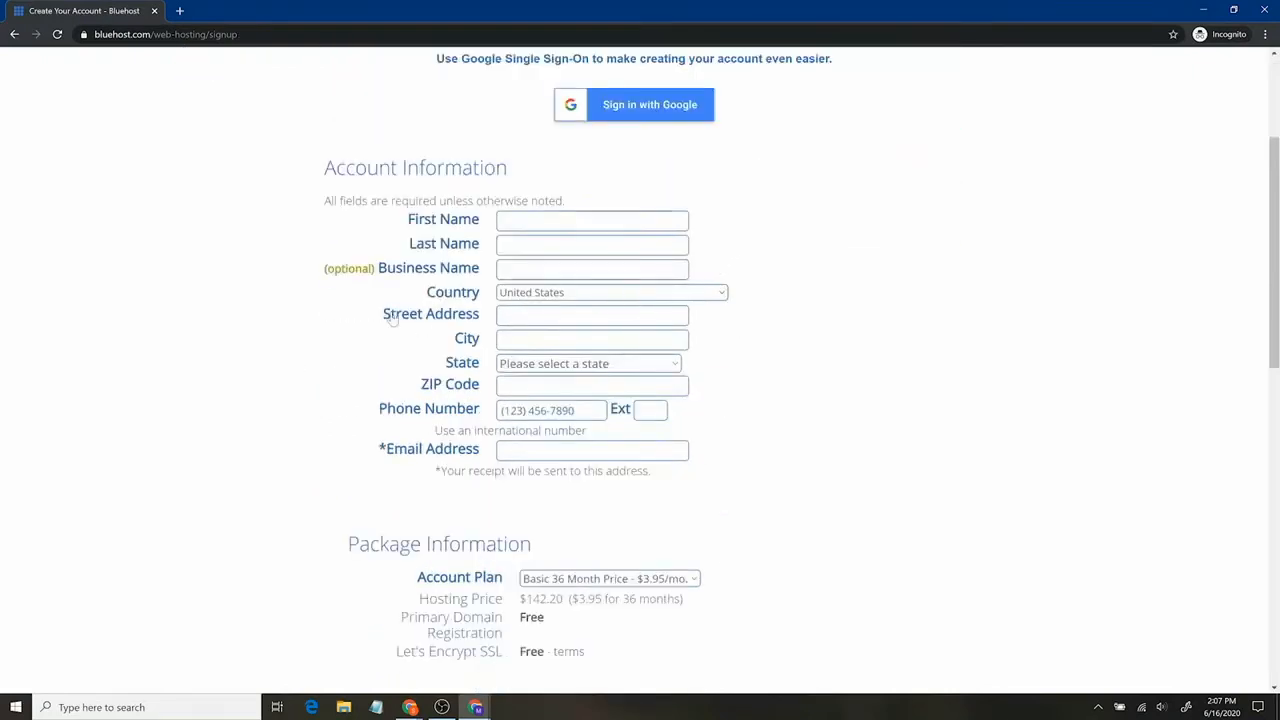
{"action": "scroll", "coordinate": [269, 369], "scroll_direction": "down", "scroll_amount": 4}
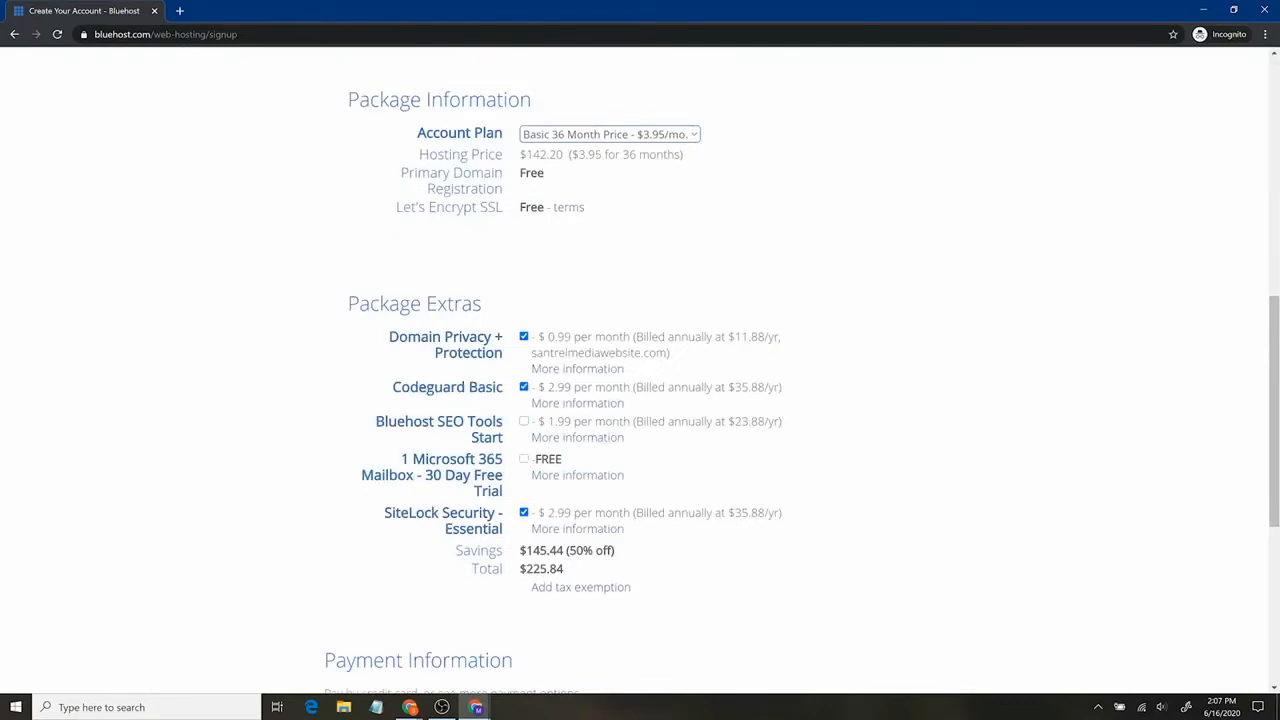
{"action": "left_click", "coordinate": [547, 137]}
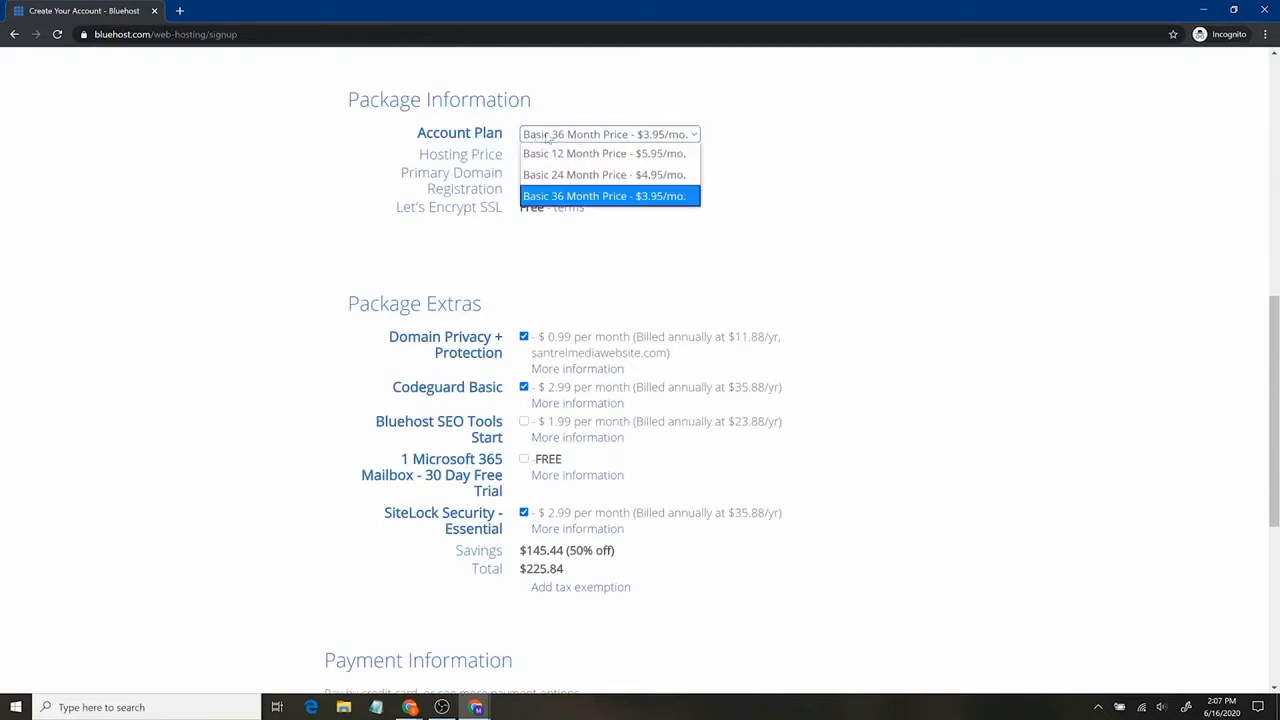
{"action": "left_click", "coordinate": [563, 196]}
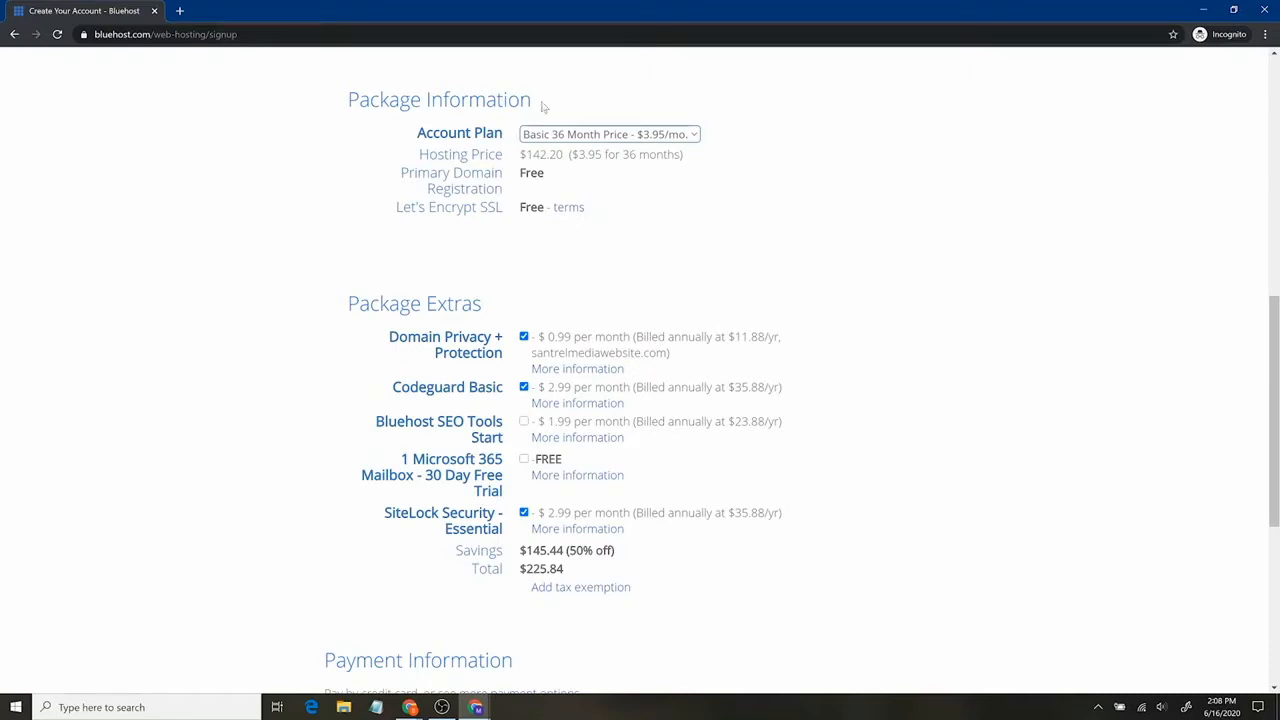
{"action": "left_click", "coordinate": [553, 134]}
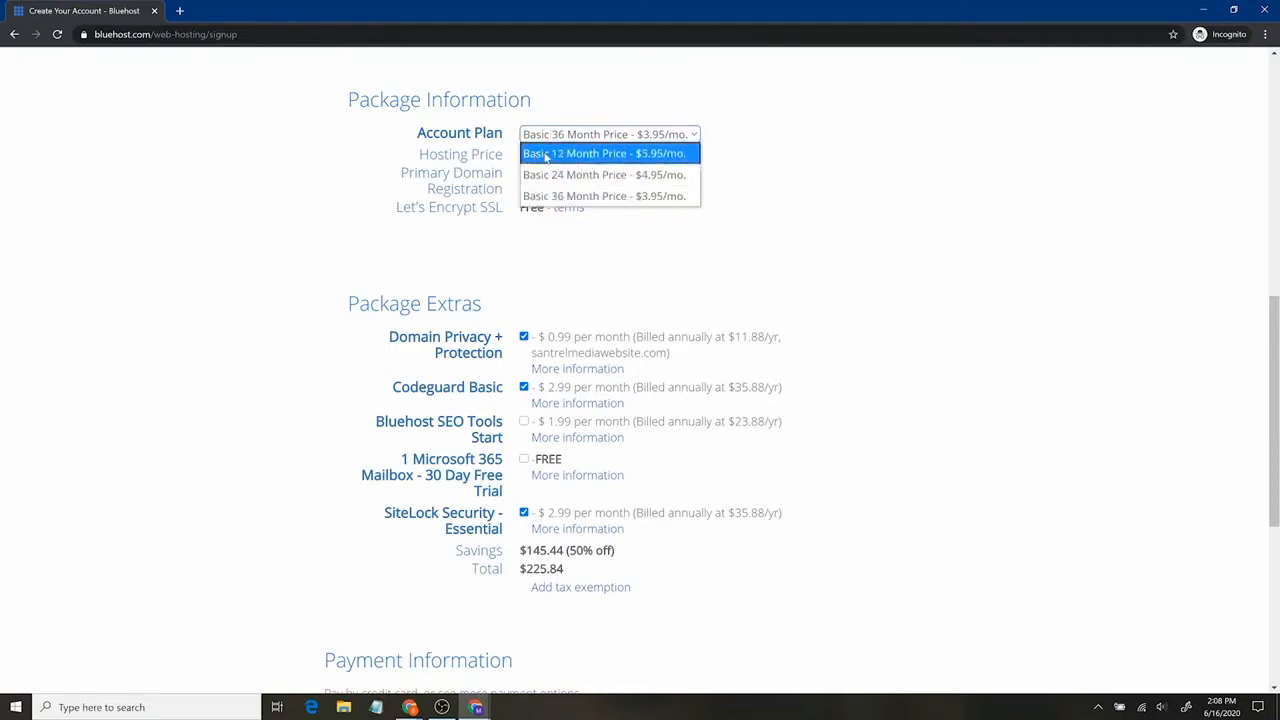
{"action": "left_click", "coordinate": [545, 155]}
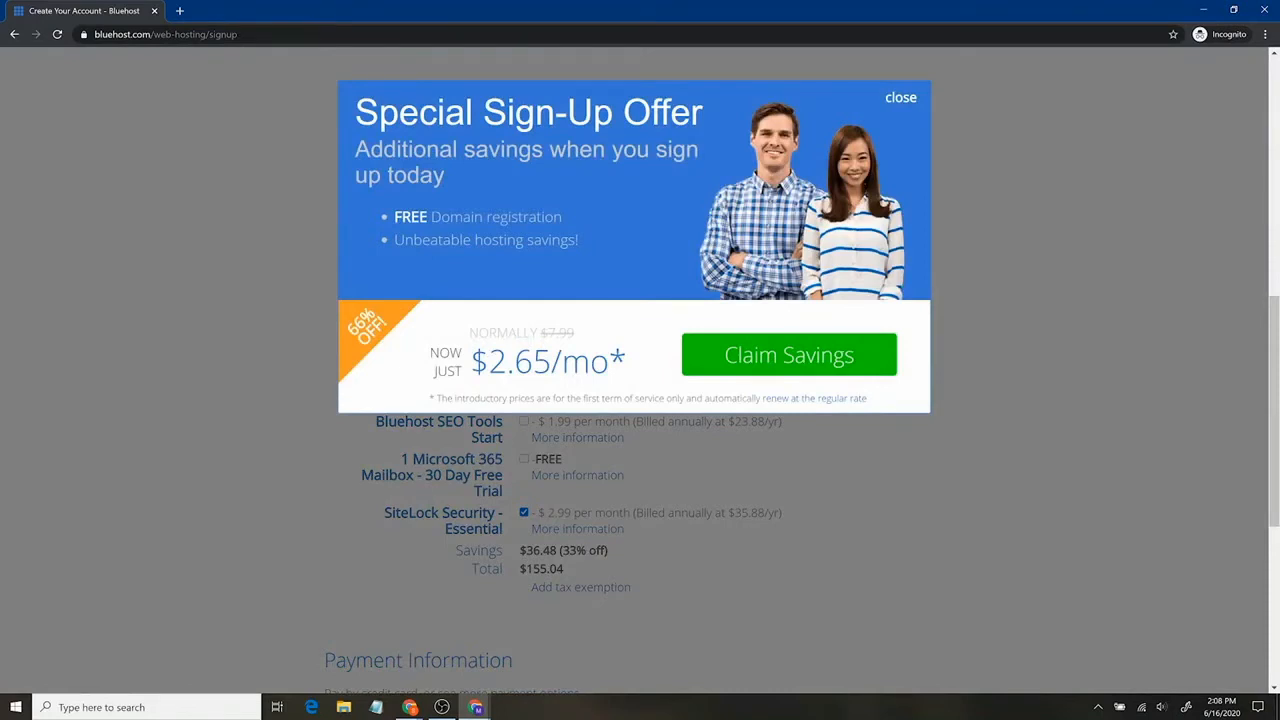
Claim the $2.65/mo savings and set the plan to Basic 12 Month at $4.95/mo.
{"action": "left_click", "coordinate": [733, 360]}
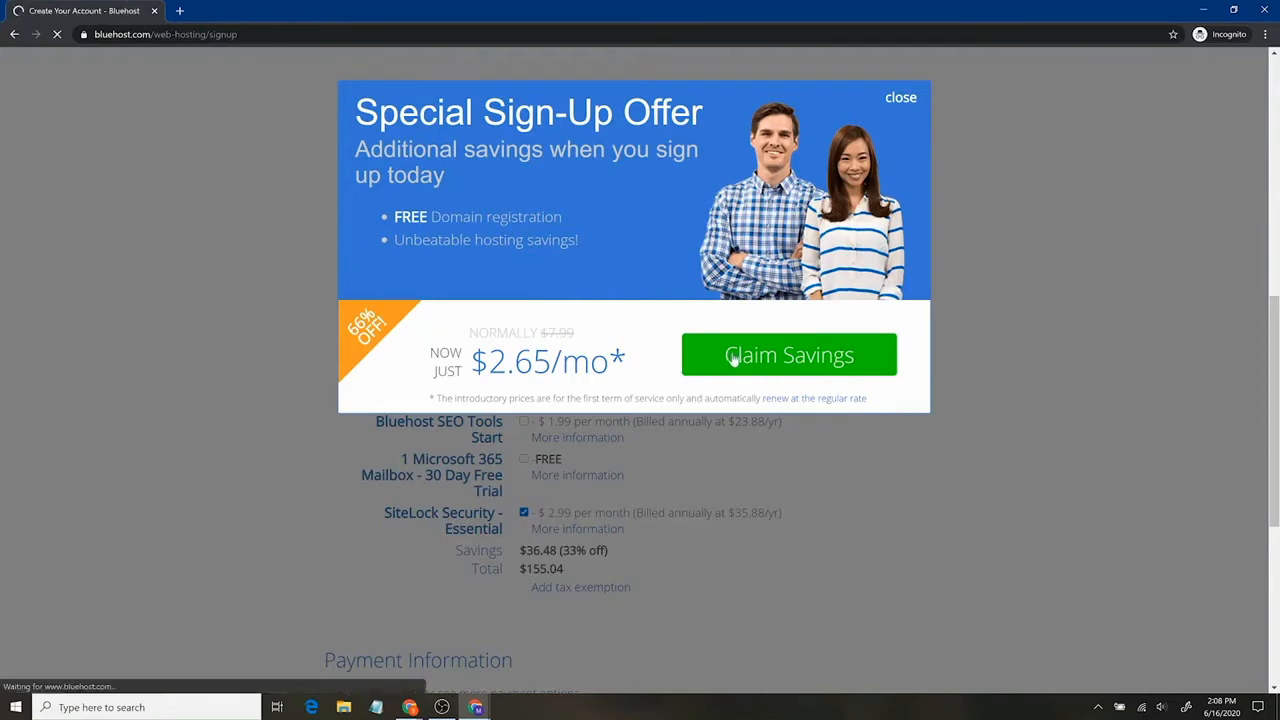
{"action": "scroll", "coordinate": [838, 426], "scroll_direction": "down", "scroll_amount": 2}
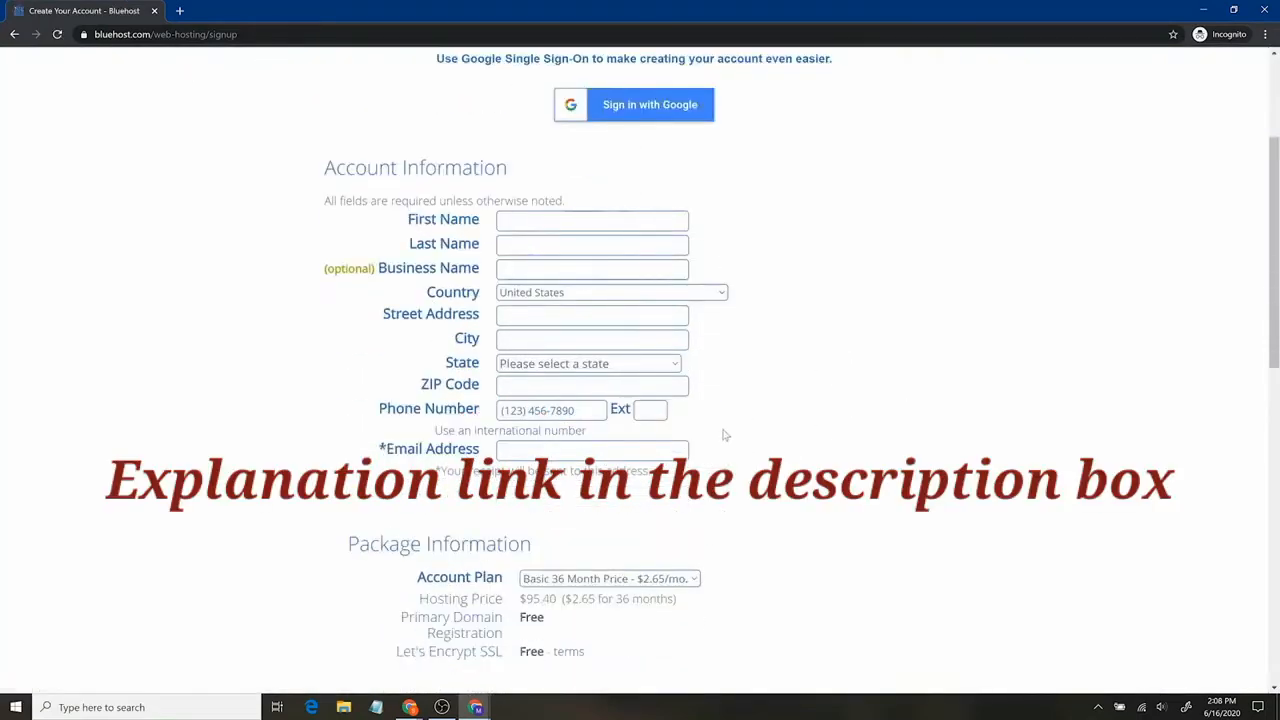
{"action": "scroll", "coordinate": [715, 434], "scroll_direction": "down", "scroll_amount": 2}
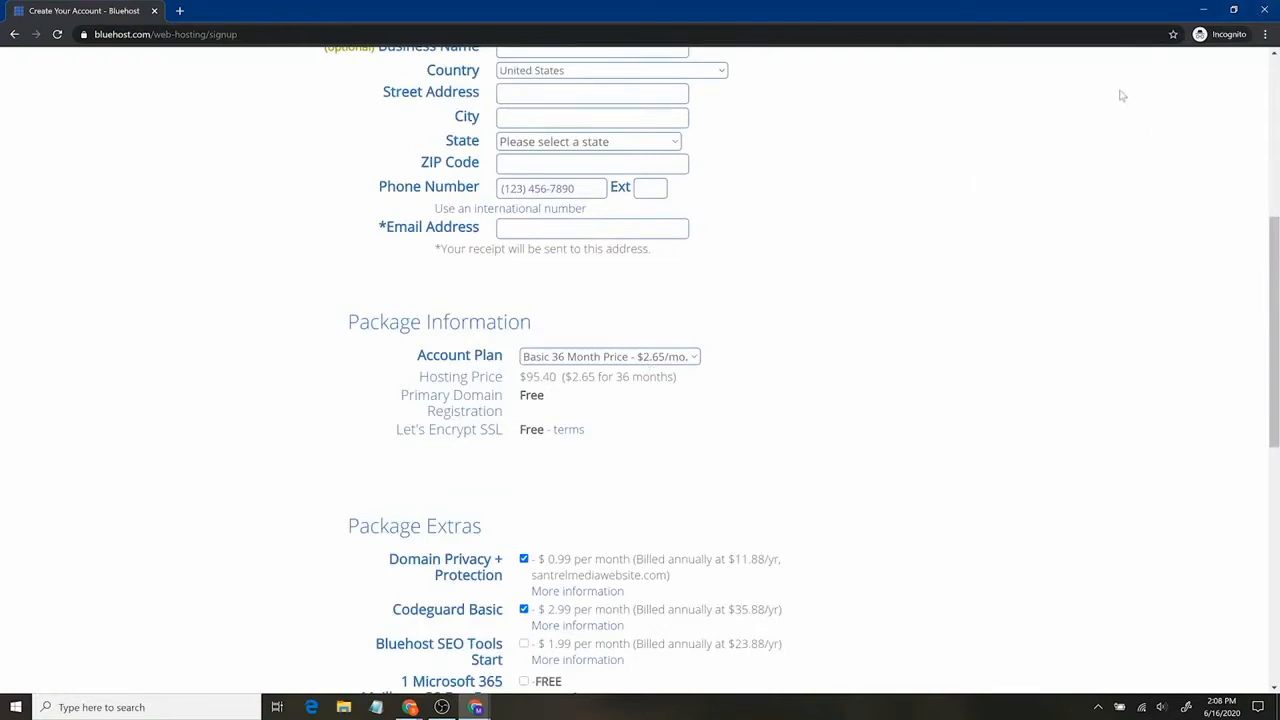
{"action": "left_click", "coordinate": [660, 357]}
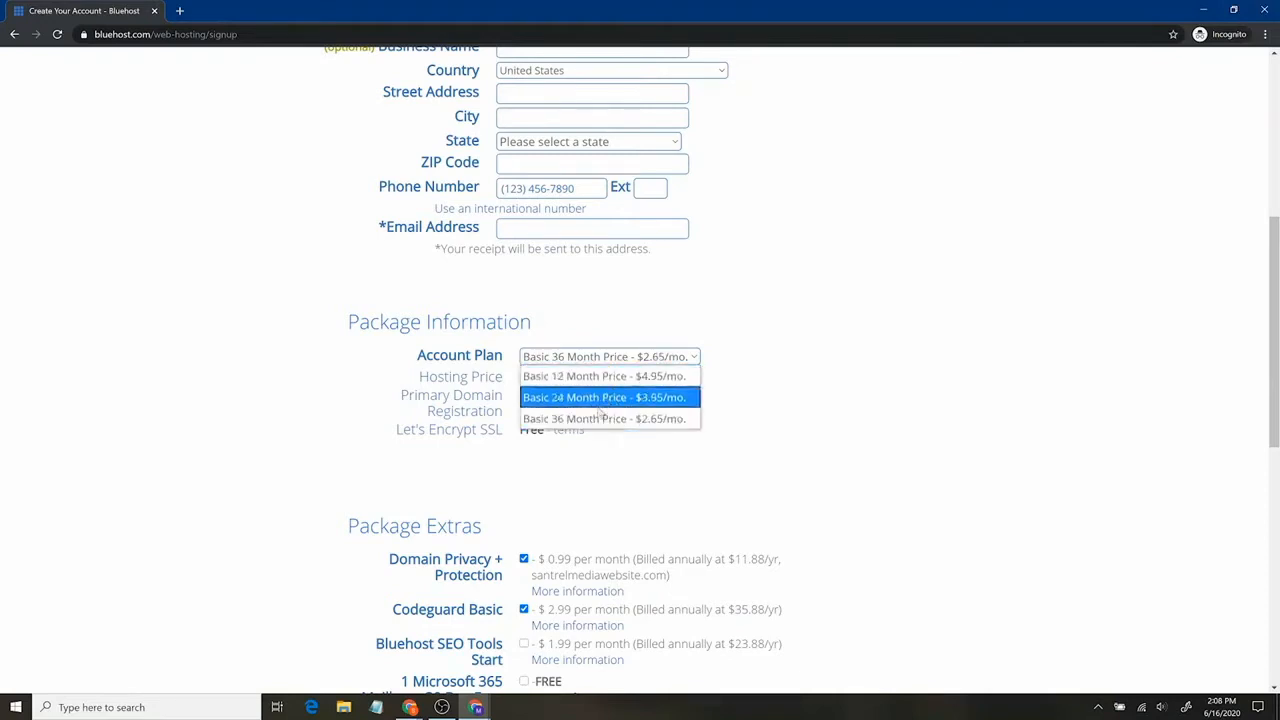
{"action": "left_click", "coordinate": [620, 377]}
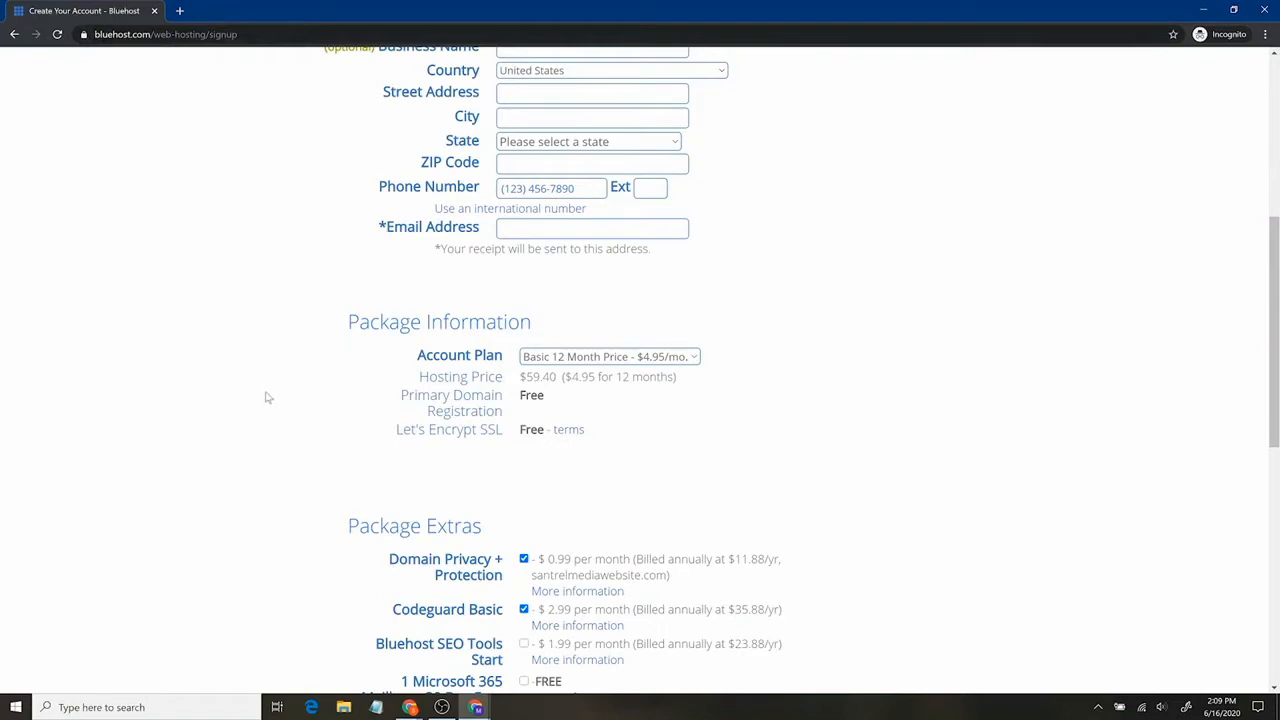
{"action": "scroll", "coordinate": [270, 395], "scroll_direction": "down", "scroll_amount": 2}
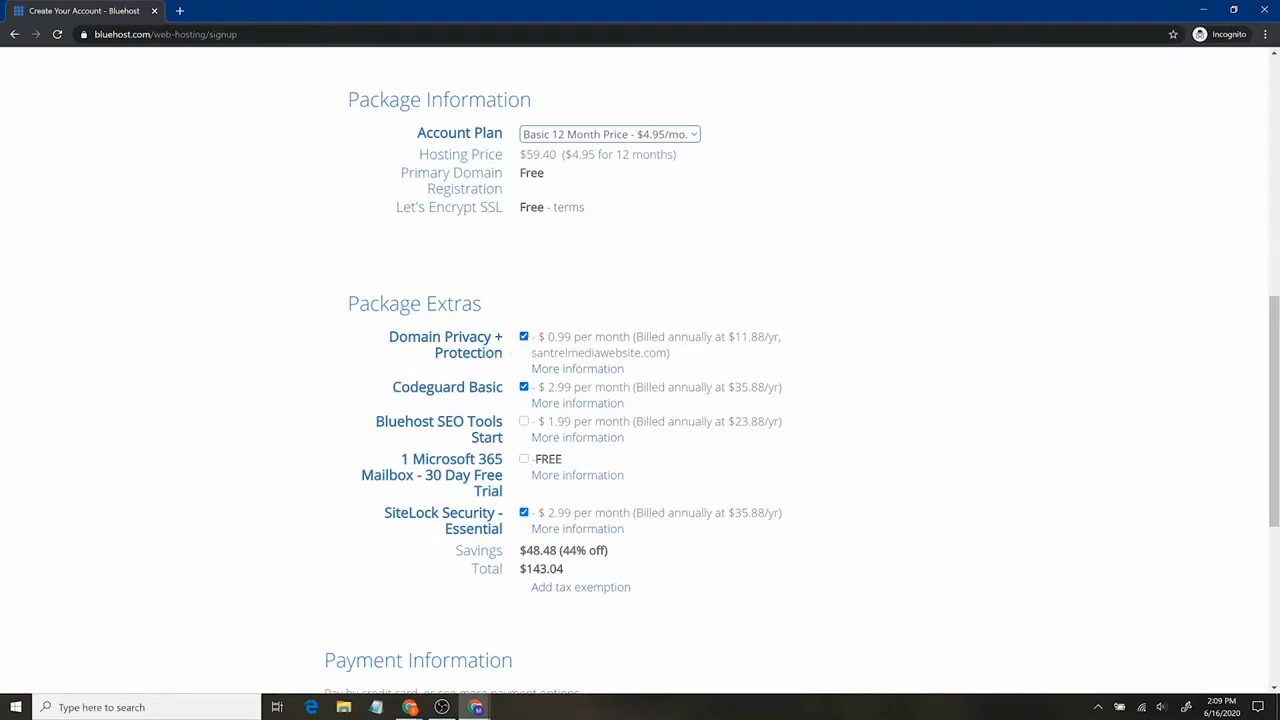
Remove the Codeguard Basic and SiteLock Security extras, lowering the total to $71.28.
{"action": "left_click", "coordinate": [523, 387]}
{"action": "left_click", "coordinate": [523, 514]}
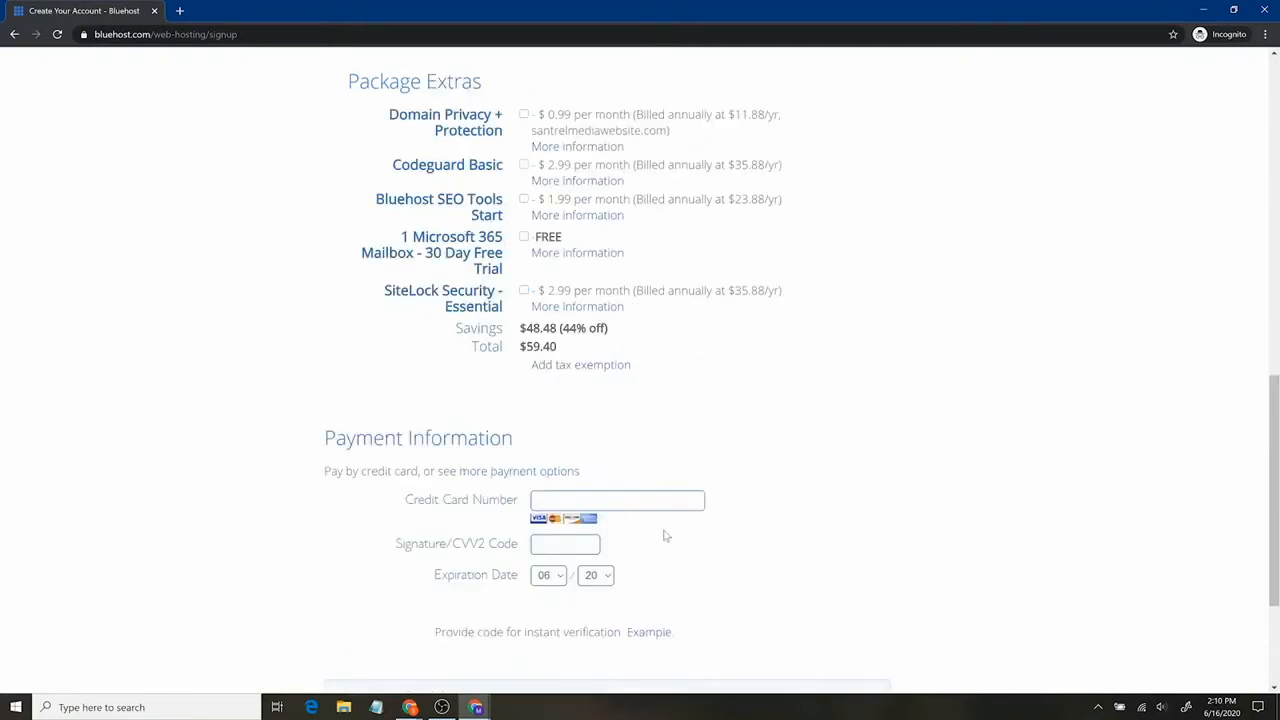
{"action": "scroll", "coordinate": [665, 536], "scroll_direction": "down", "scroll_amount": 2}
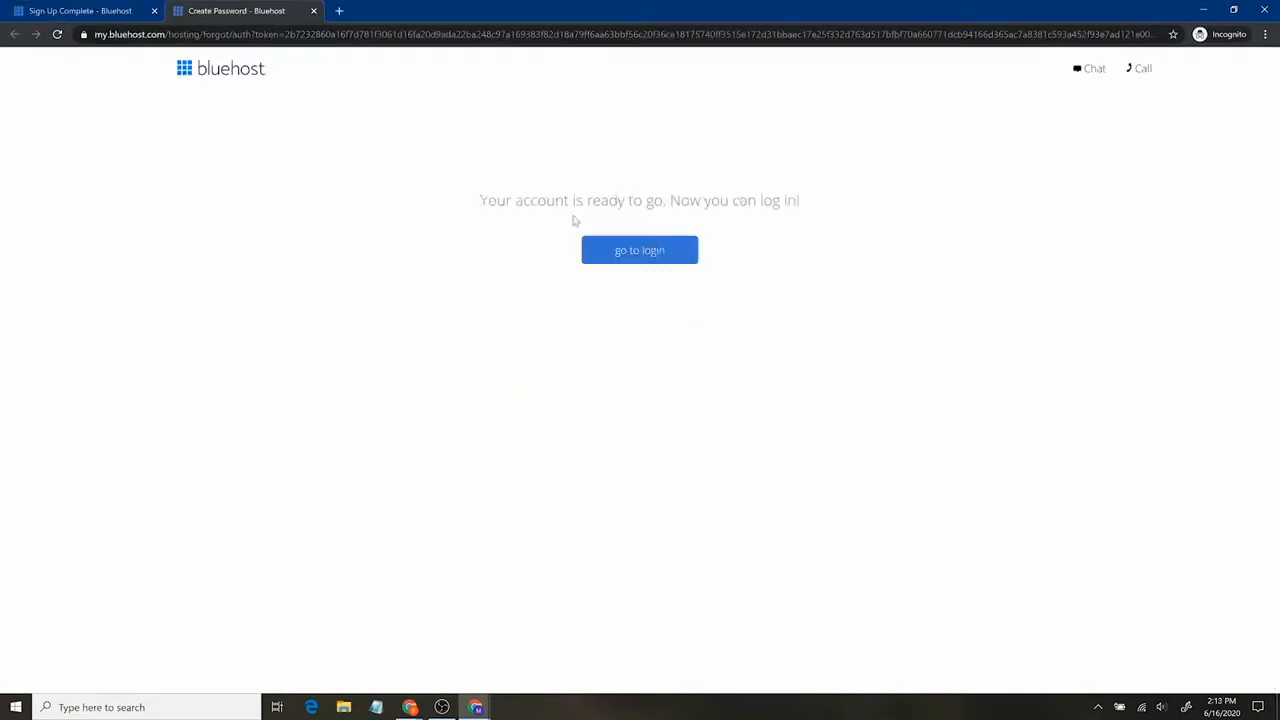
Log in and skip the site kind, goals, features, site name and theme onboarding steps.
{"action": "left_click", "coordinate": [652, 268]}
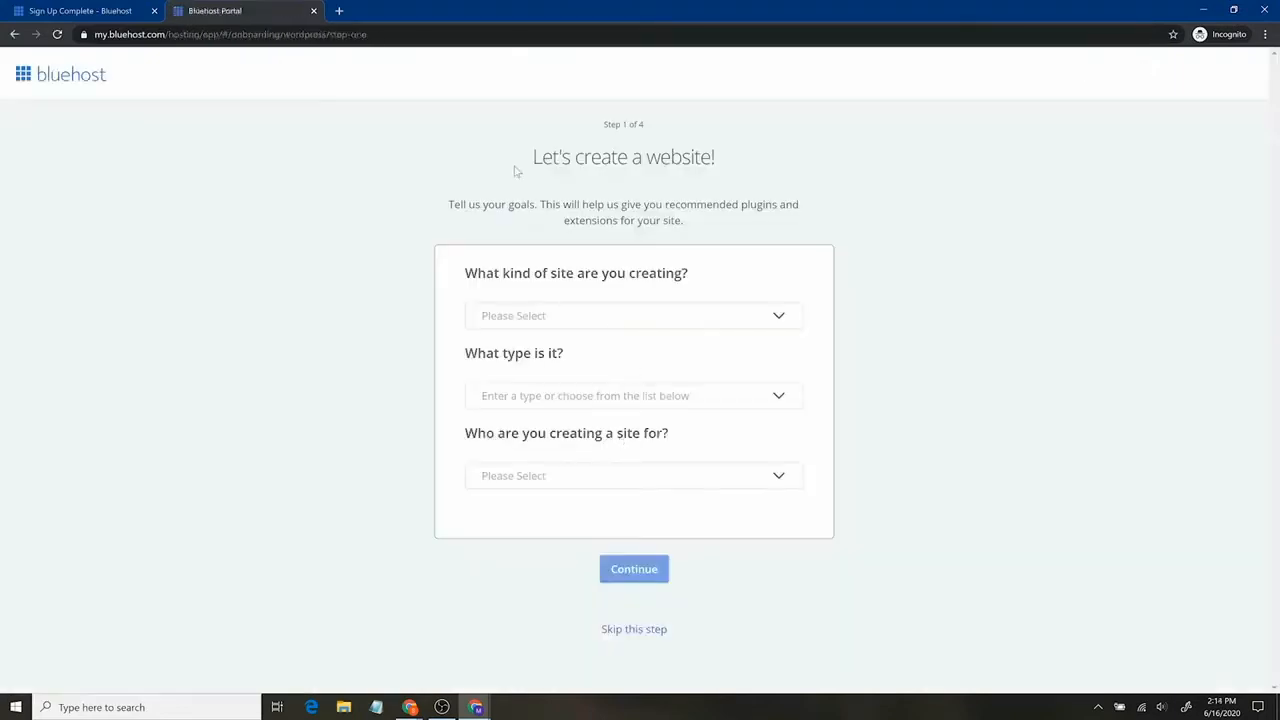
{"action": "left_click", "coordinate": [777, 315]}
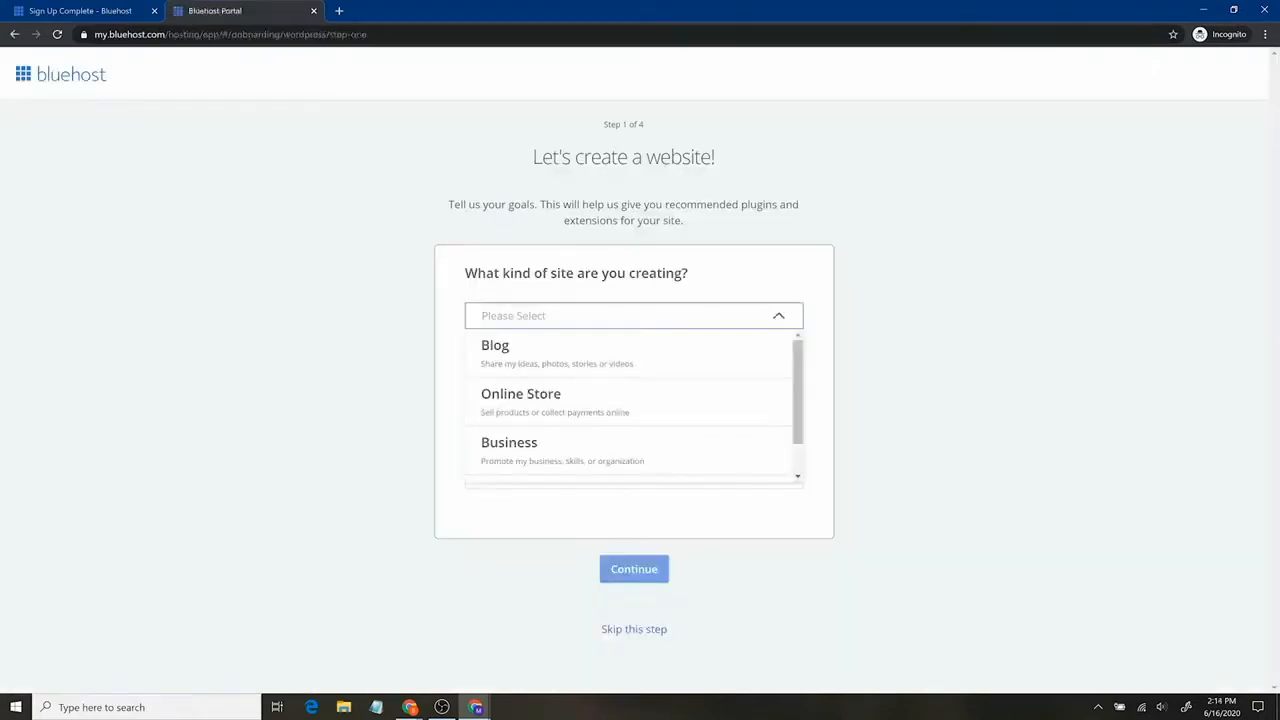
{"action": "left_click", "coordinate": [777, 315]}
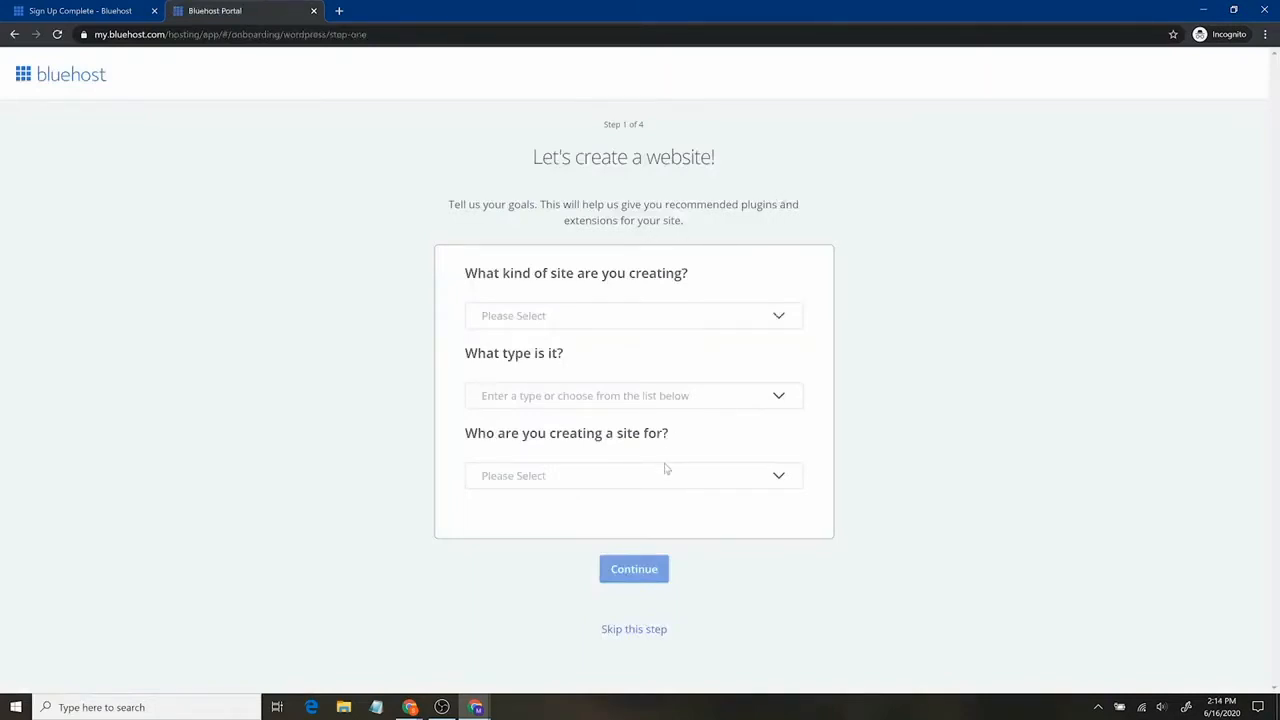
{"action": "left_click", "coordinate": [648, 630]}
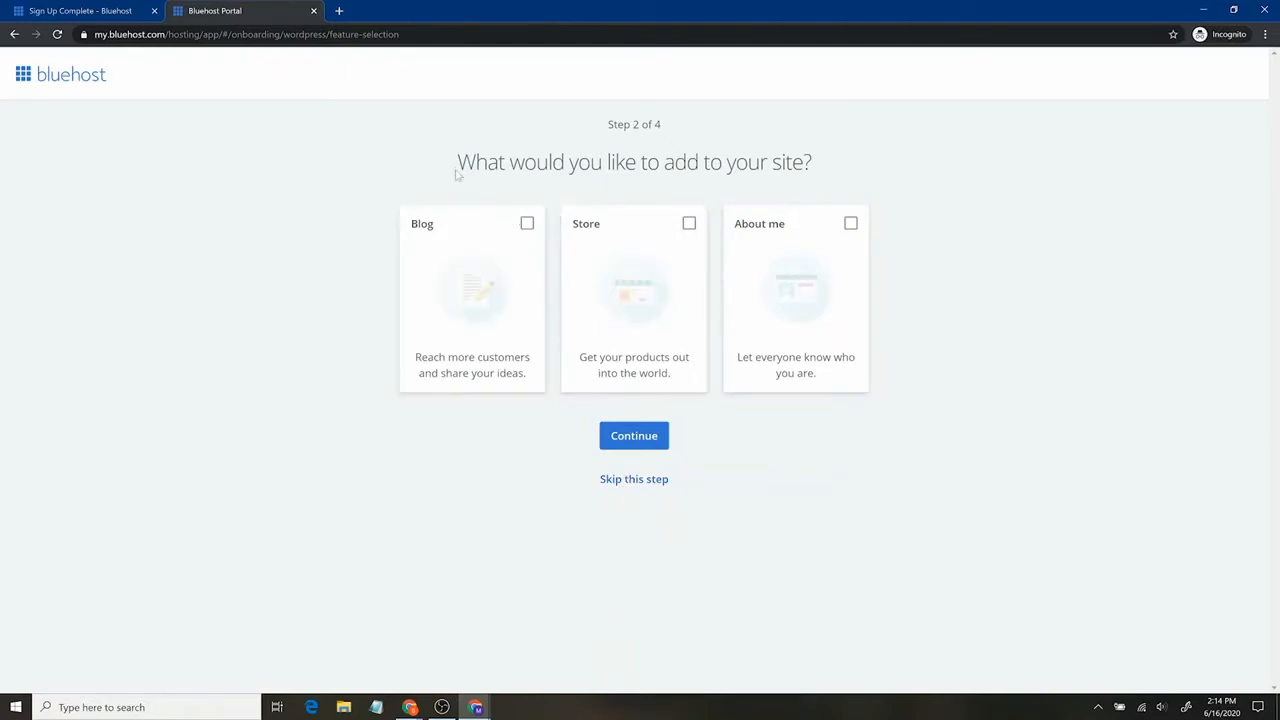
{"action": "left_click", "coordinate": [634, 482]}
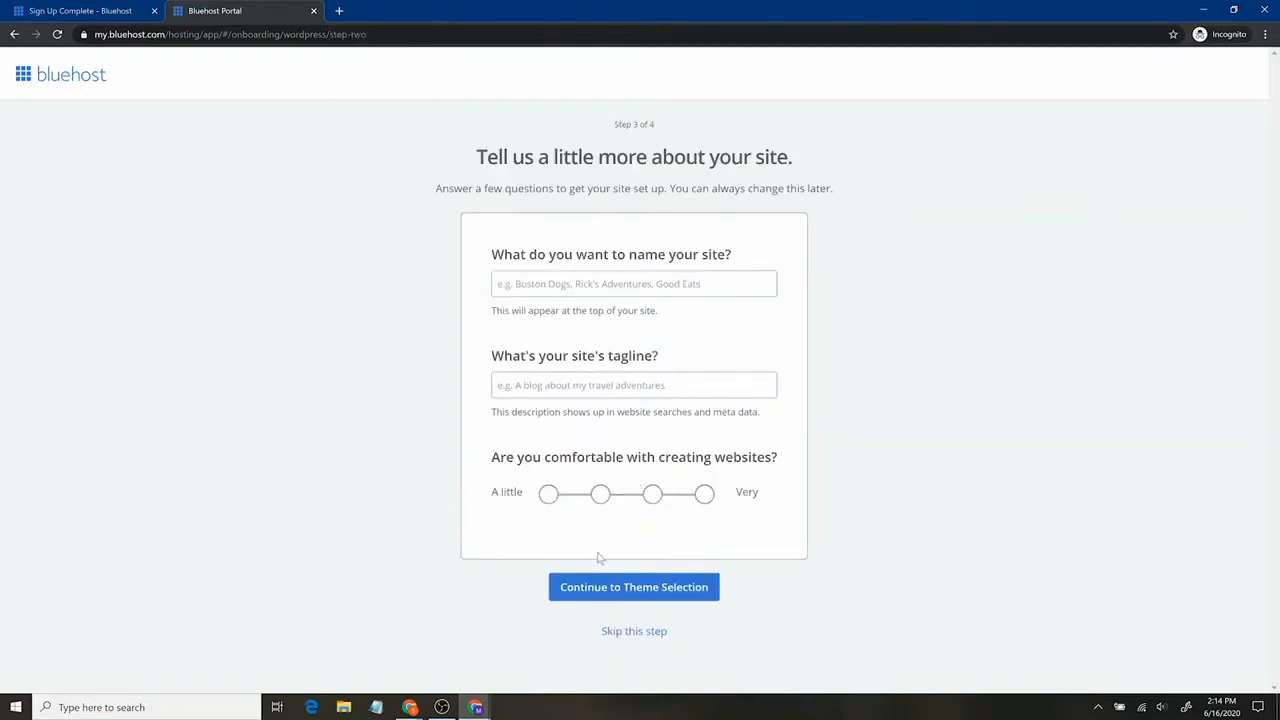
{"action": "left_click", "coordinate": [636, 640]}
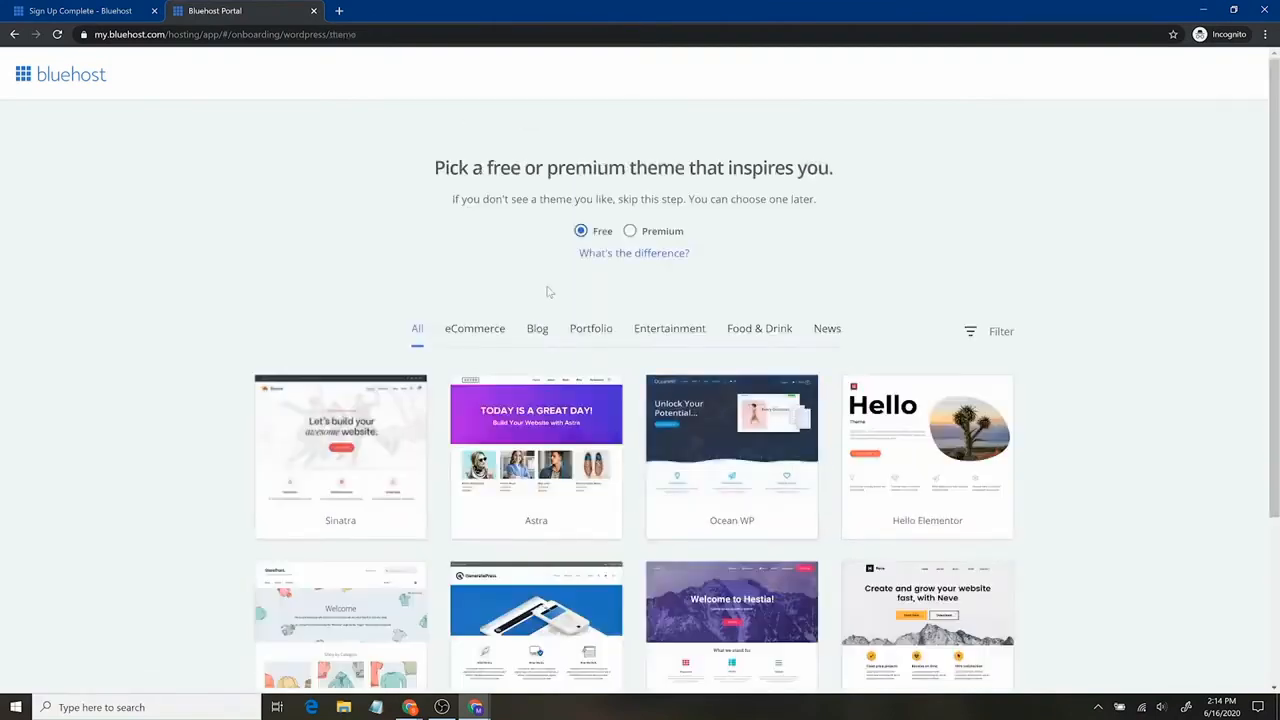
{"action": "scroll", "coordinate": [1098, 441], "scroll_direction": "down", "scroll_amount": 3}
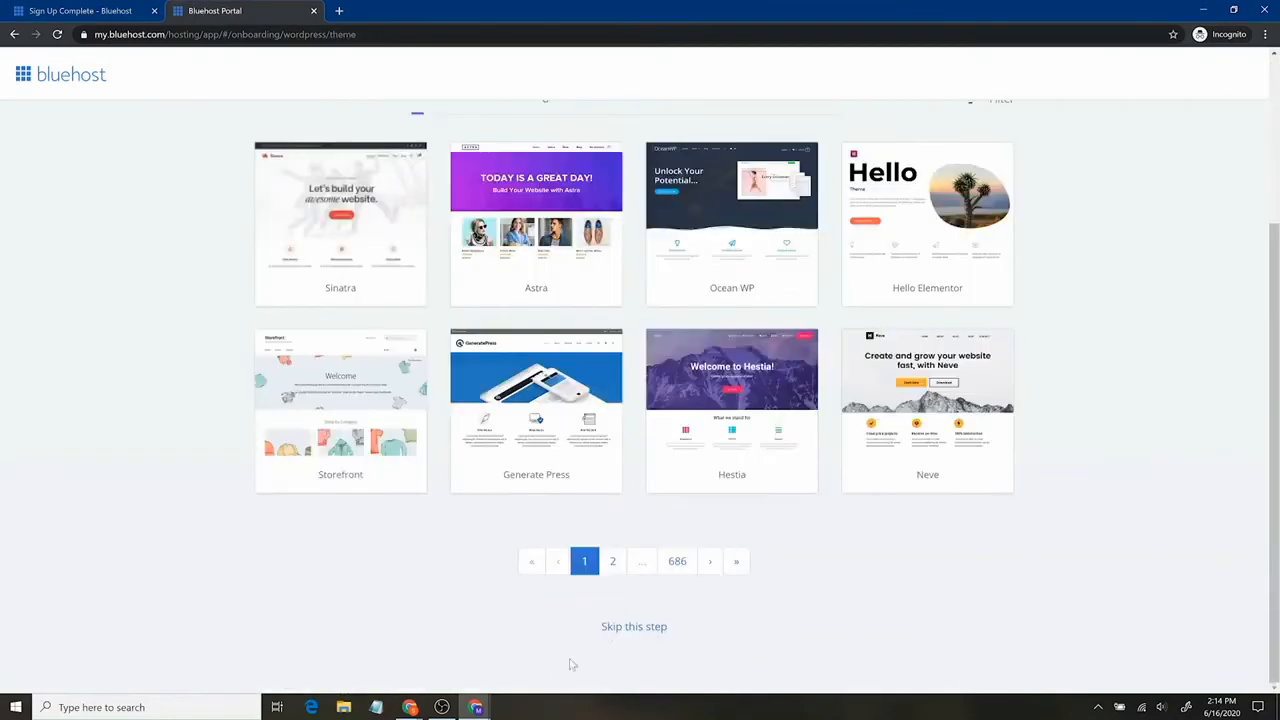
{"action": "left_click", "coordinate": [621, 628]}
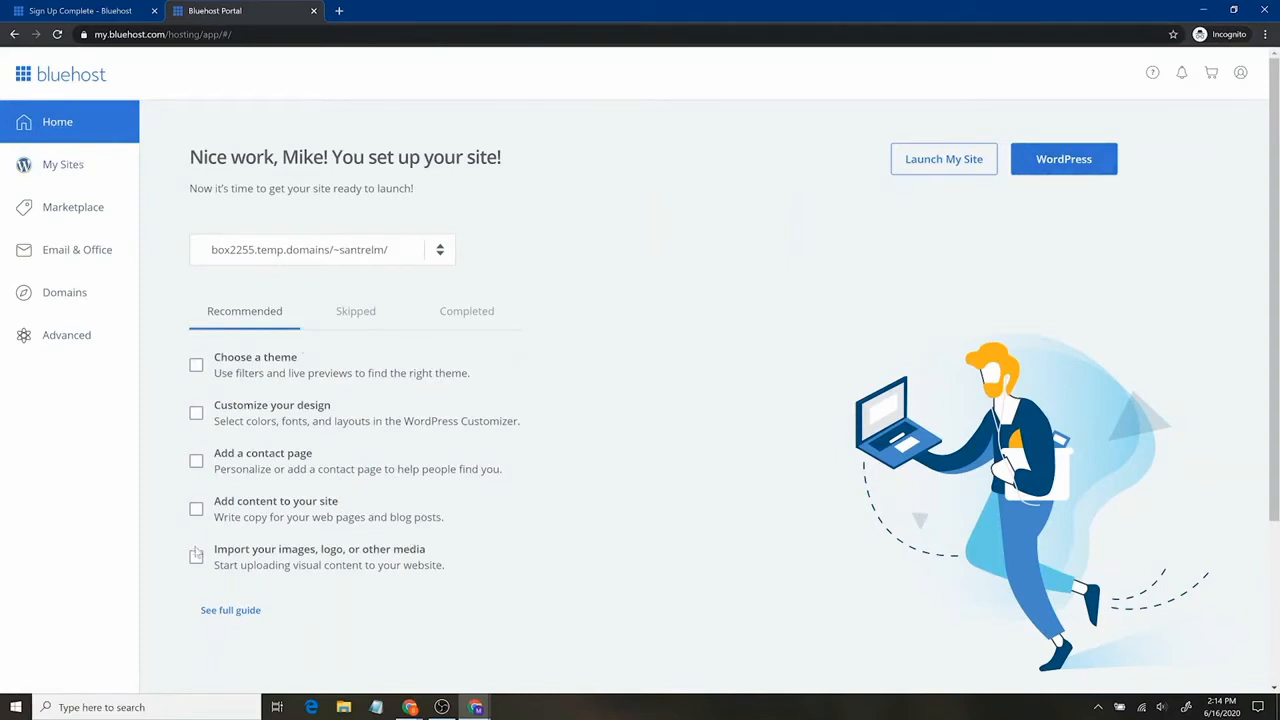
Look over My Sites and Domains, return Home, then launch the WordPress admin.
{"action": "left_click", "coordinate": [76, 160]}
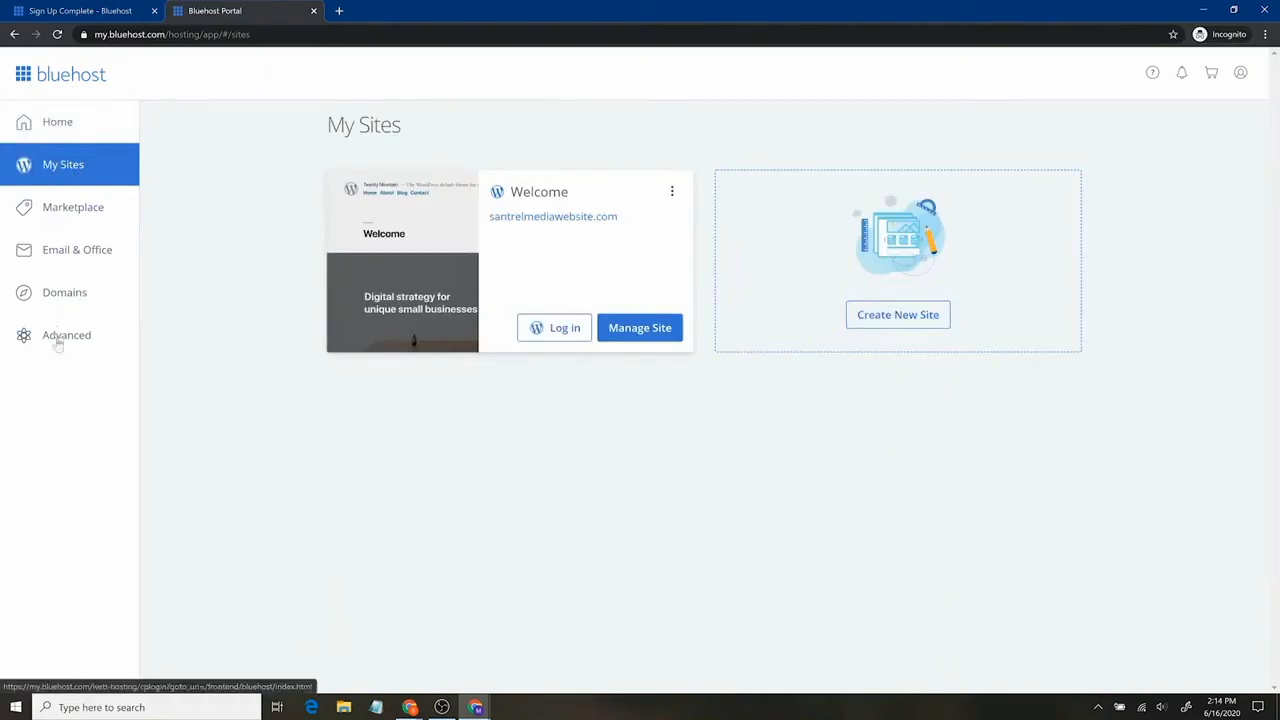
{"action": "left_click", "coordinate": [74, 299]}
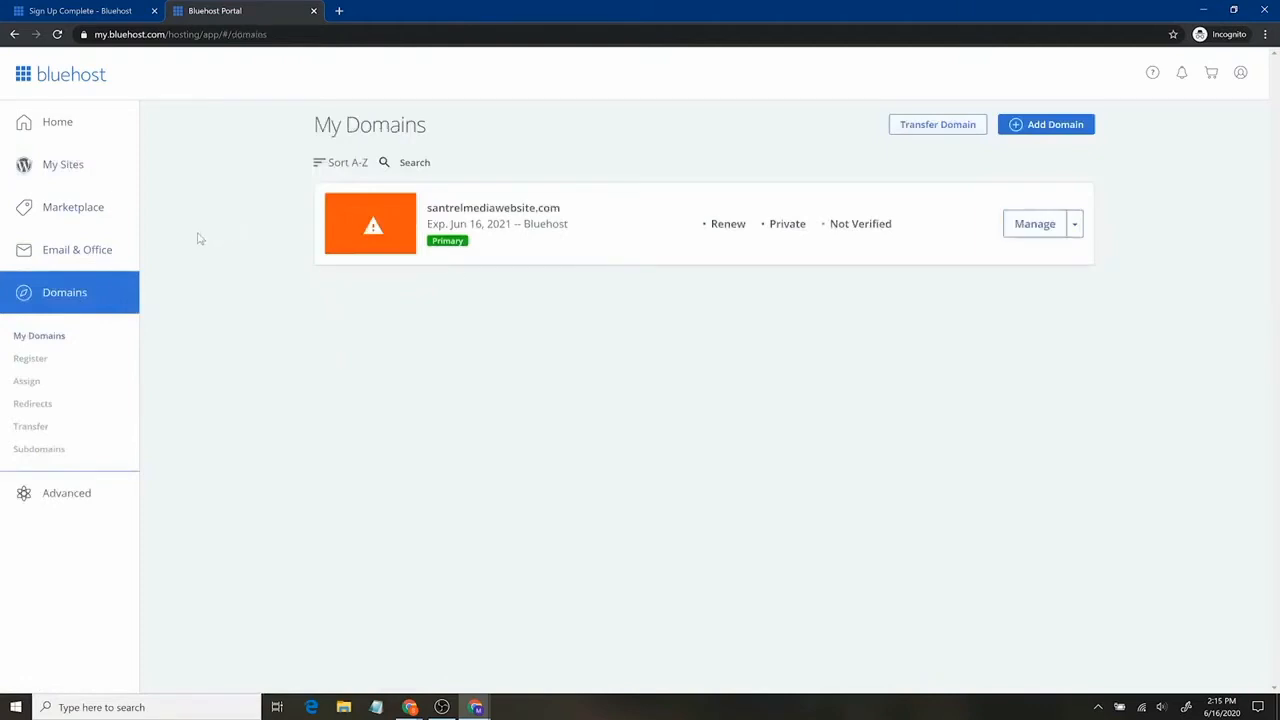
{"action": "left_click", "coordinate": [100, 170]}
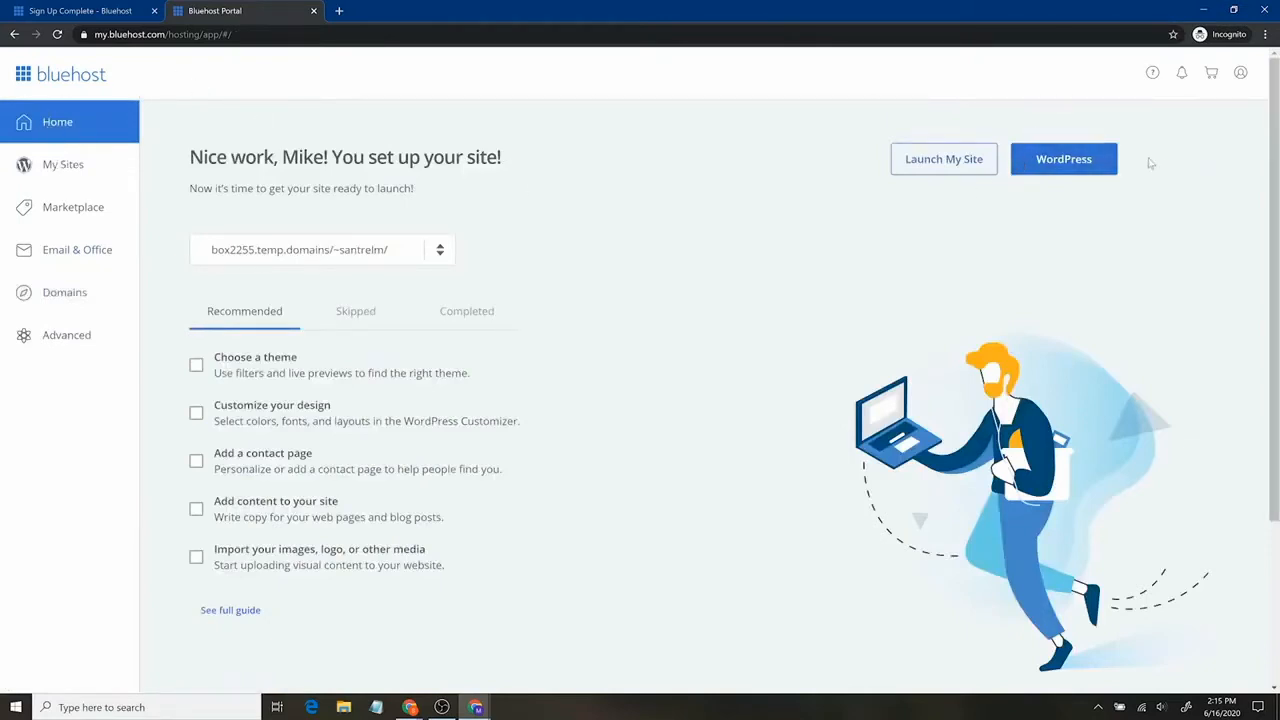
{"action": "left_click", "coordinate": [1086, 163]}
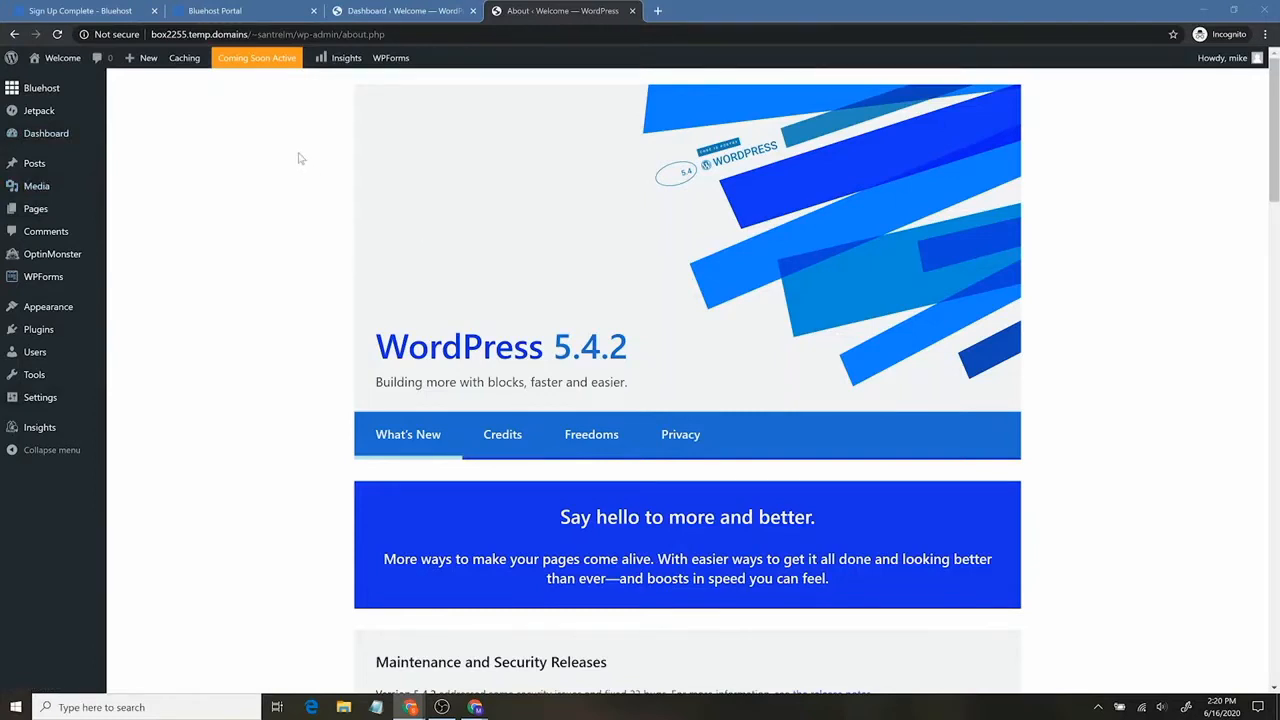
{"action": "mouse_move", "coordinate": [46, 254]}
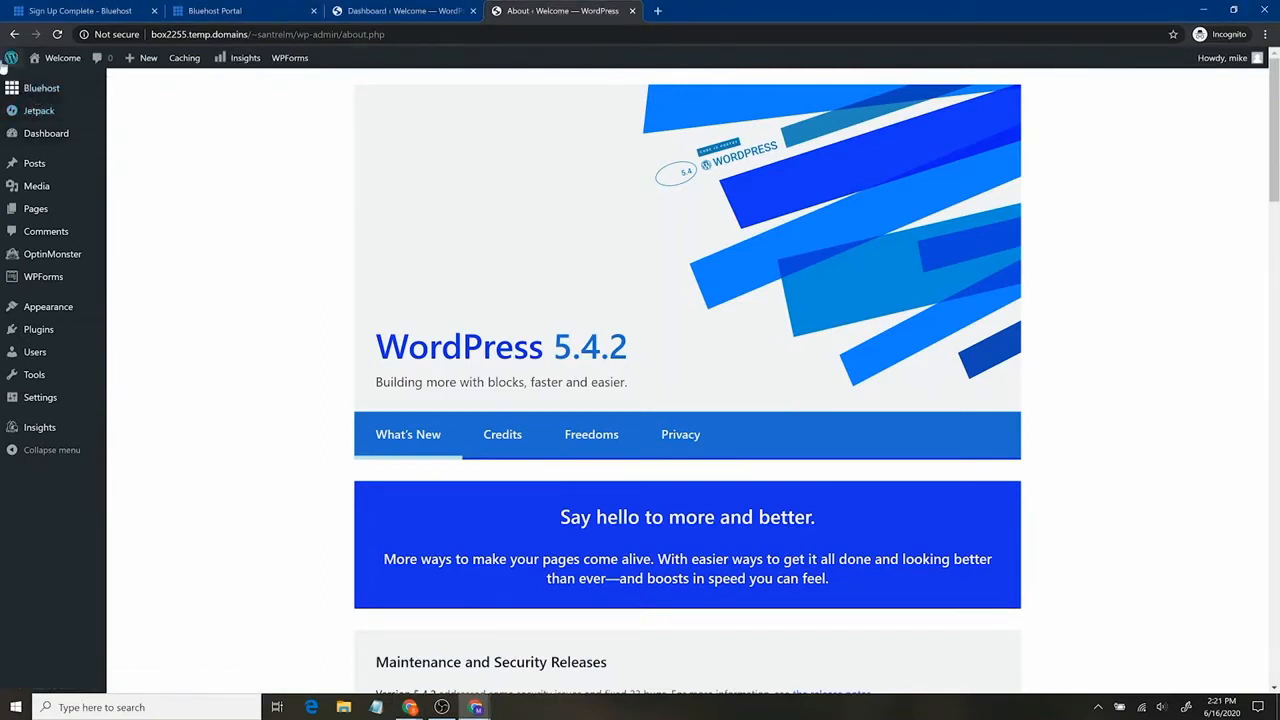
{"action": "mouse_move", "coordinate": [45, 60]}
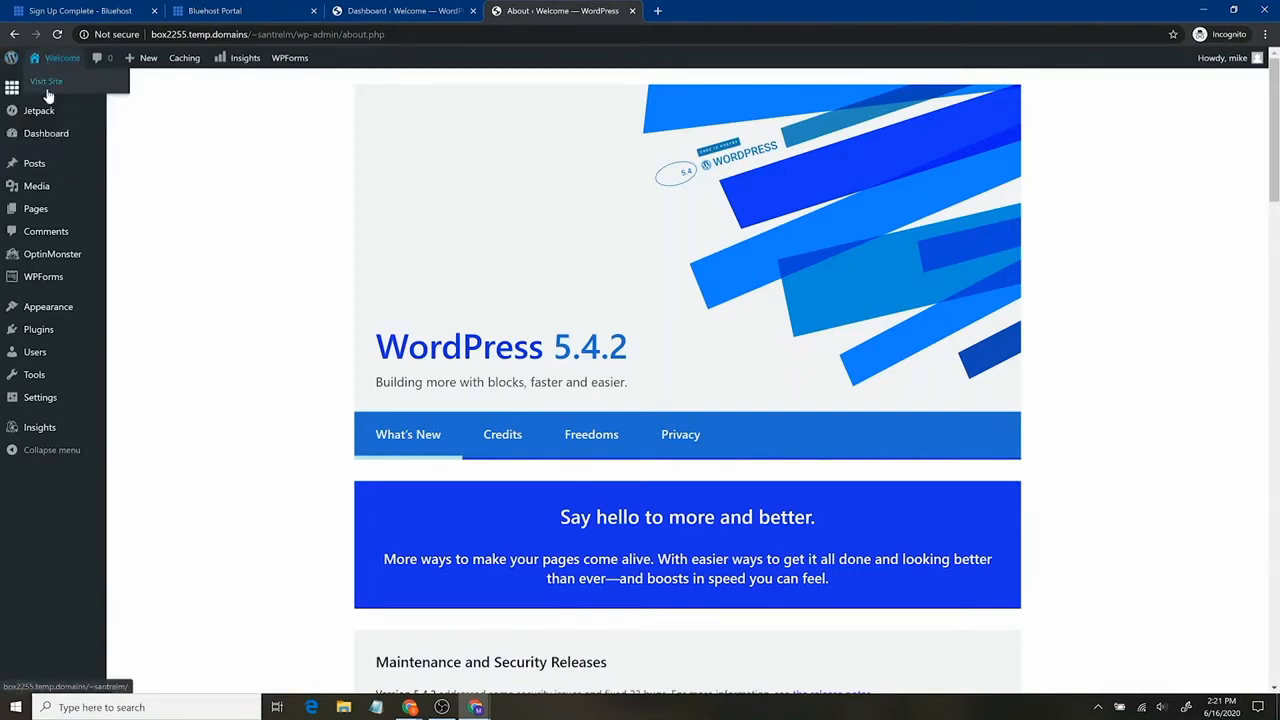
{"action": "middle_click", "coordinate": [47, 90]}
{"action": "left_click", "coordinate": [743, 10]}
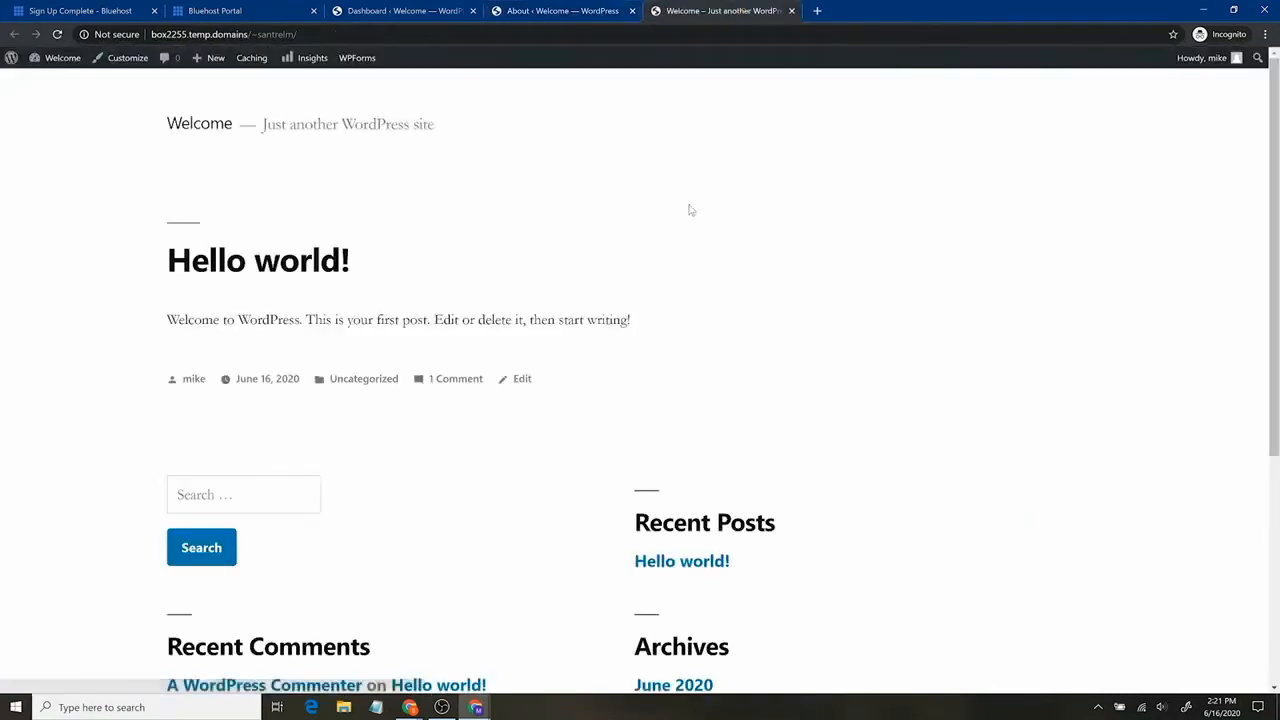
{"action": "scroll", "coordinate": [749, 431], "scroll_direction": "down", "scroll_amount": 3}
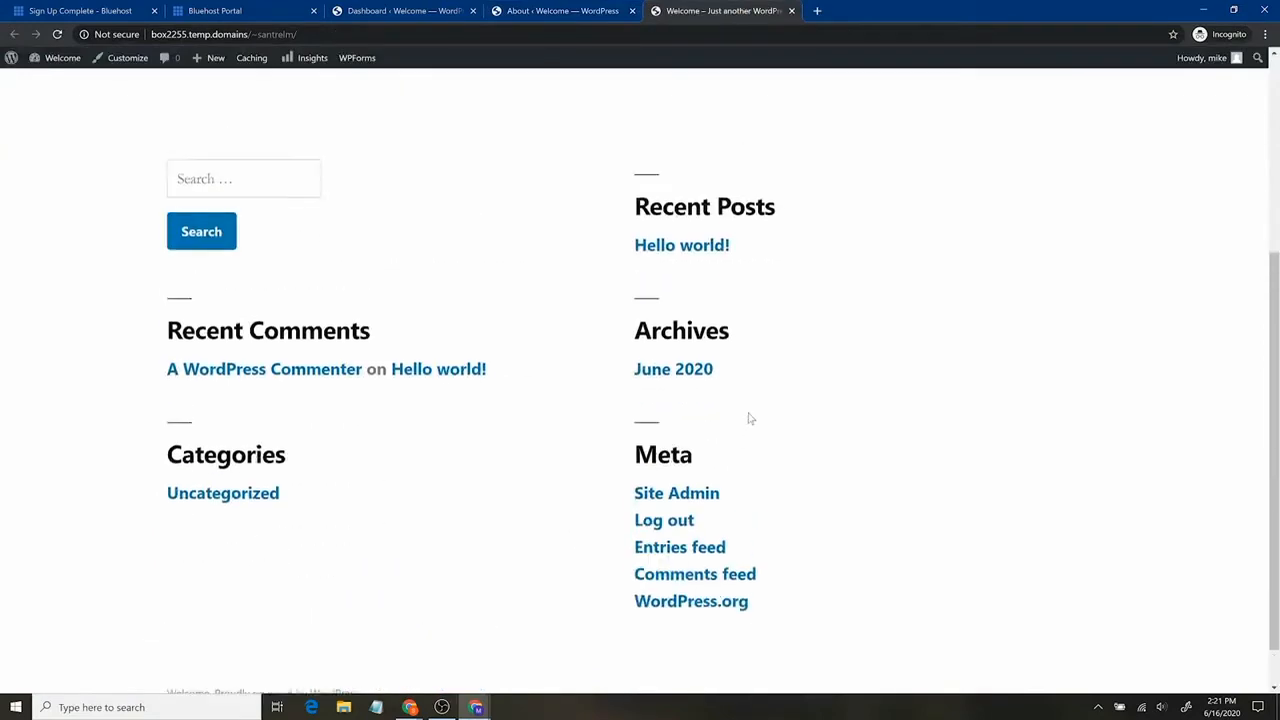
{"action": "scroll", "coordinate": [749, 417], "scroll_direction": "up", "scroll_amount": 3}
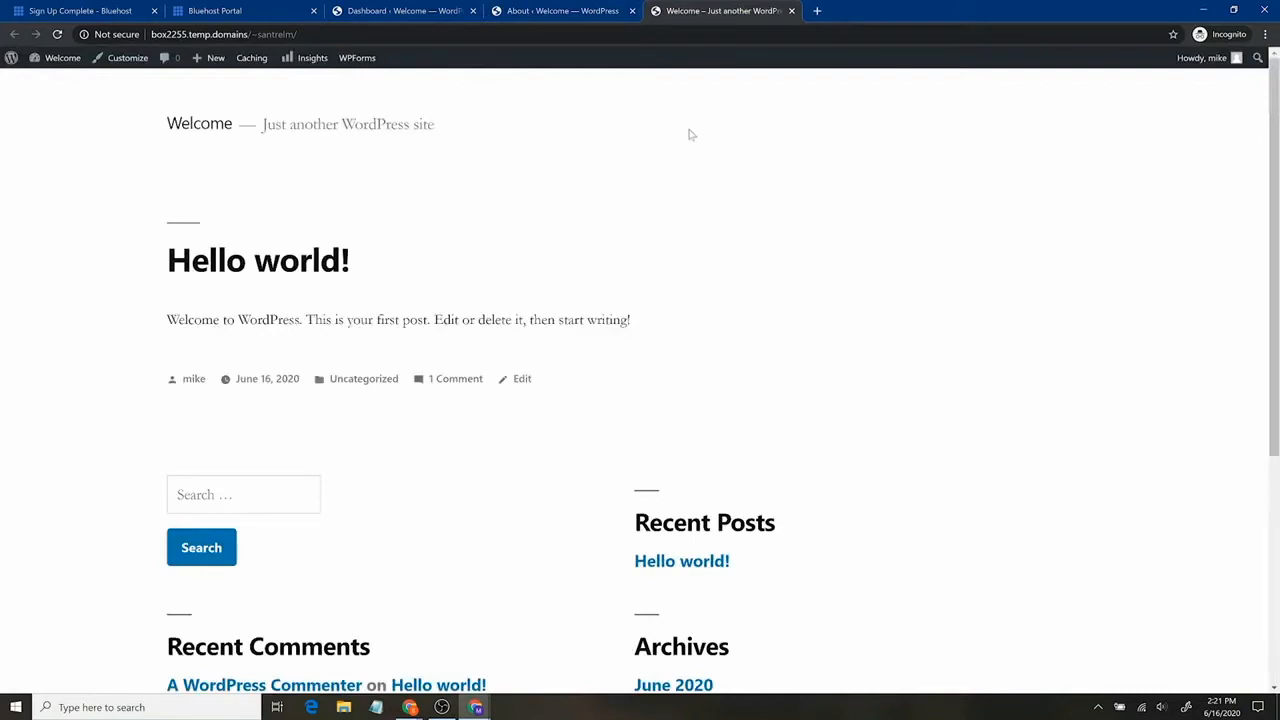
{"action": "left_click", "coordinate": [791, 10]}
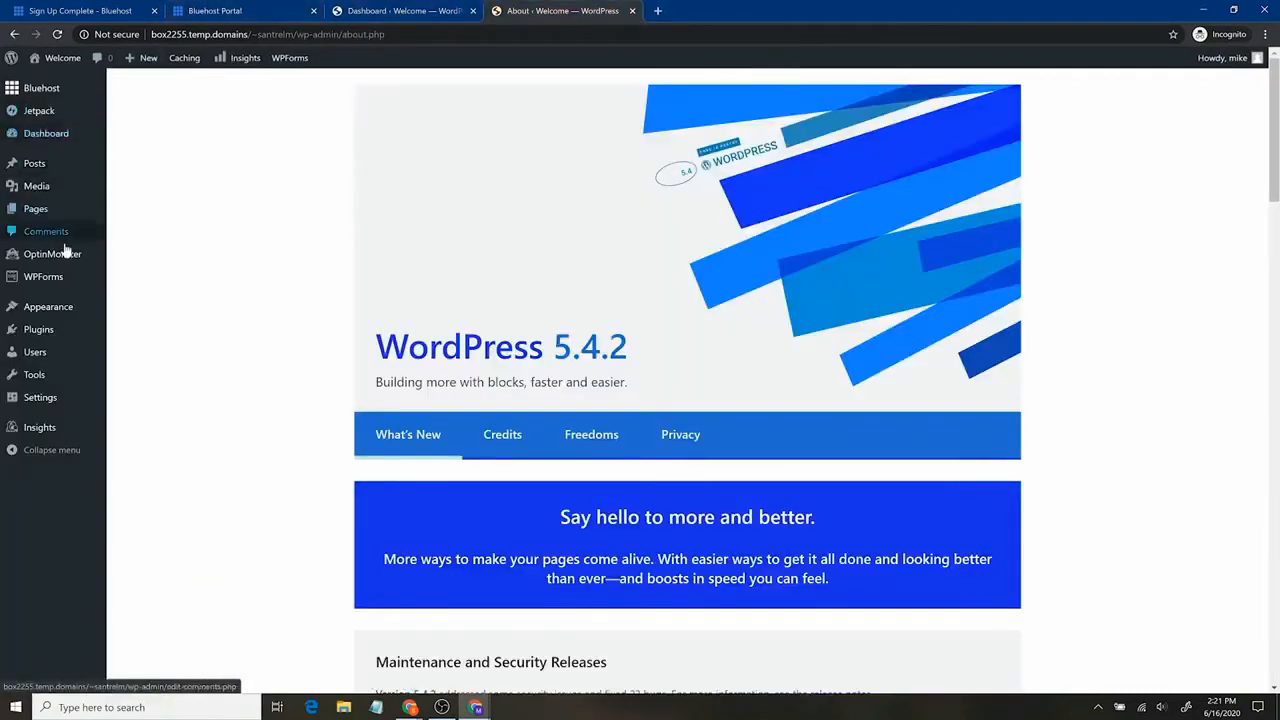
Tick all installed plugins, from Bluehost to WPForms Lite, and bulk-deactivate them.
{"action": "left_click", "coordinate": [58, 356]}
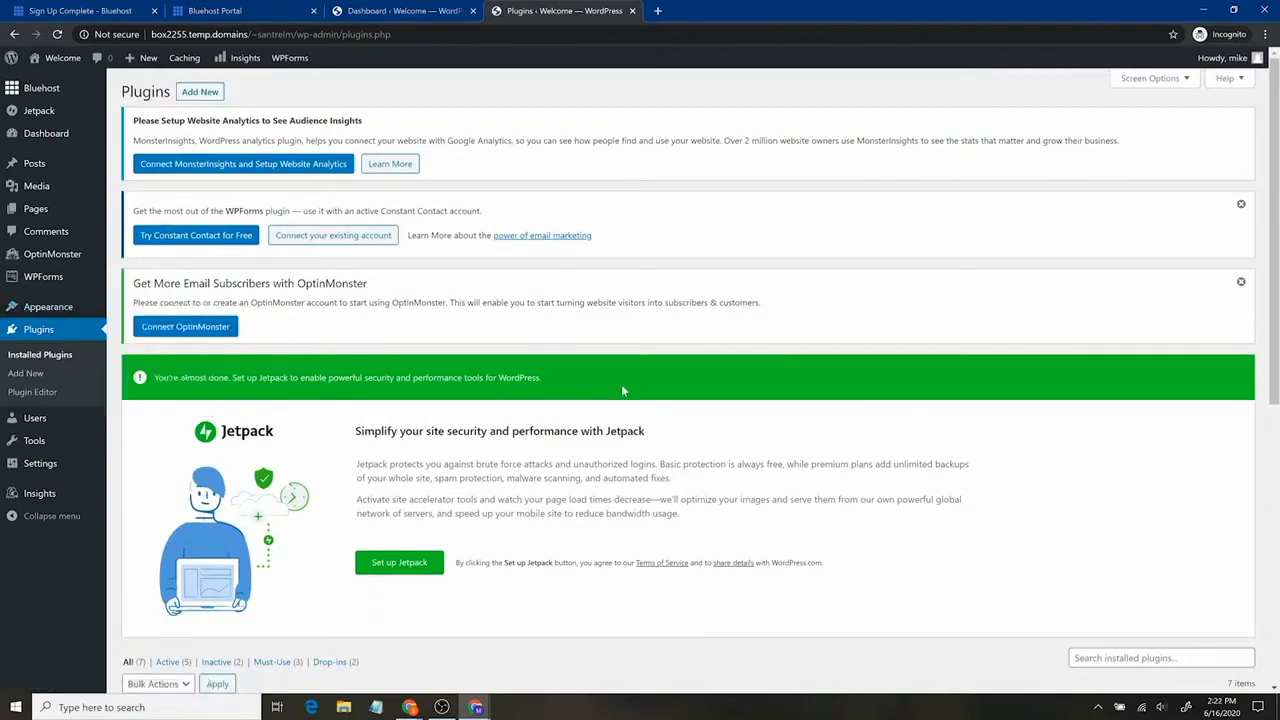
{"action": "scroll", "coordinate": [640, 400], "scroll_direction": "down", "scroll_amount": 5}
{"action": "scroll", "coordinate": [611, 391], "scroll_direction": "up", "scroll_amount": 7}
{"action": "scroll", "coordinate": [611, 391], "scroll_direction": "down", "scroll_amount": 7}
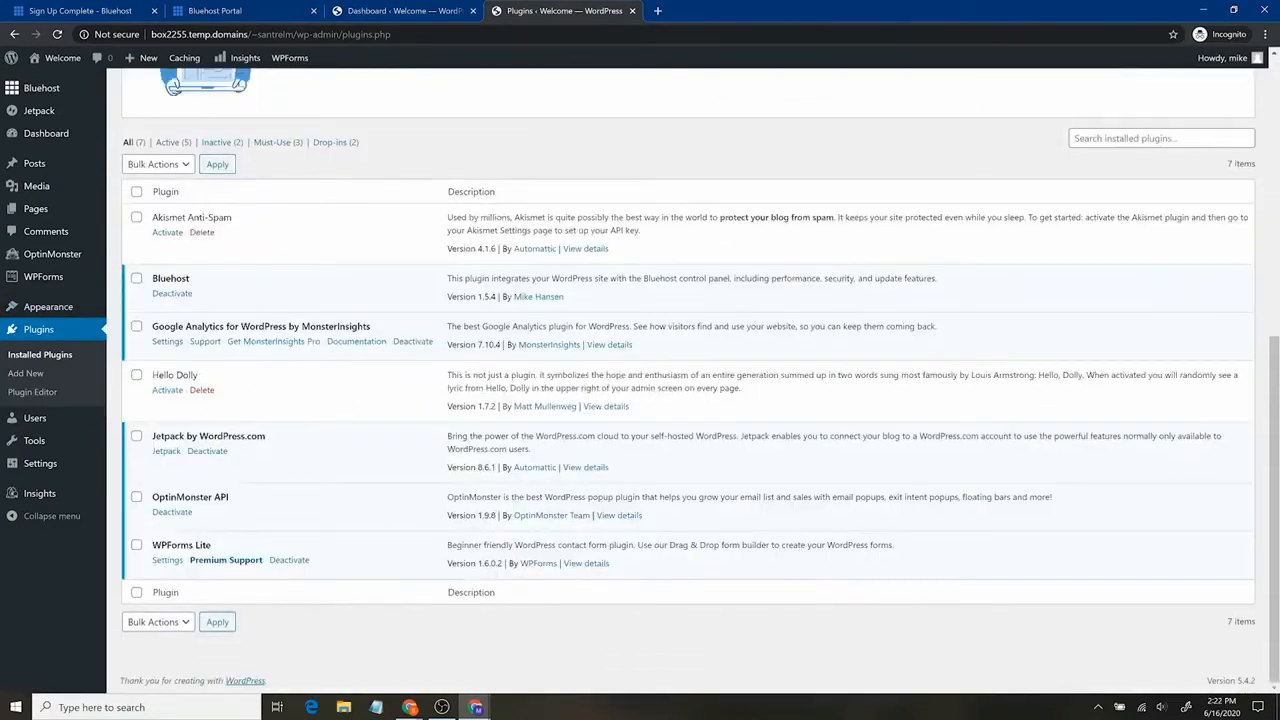
{"action": "left_click_drag", "start_coordinate": [152, 217], "coordinate": [234, 218]}
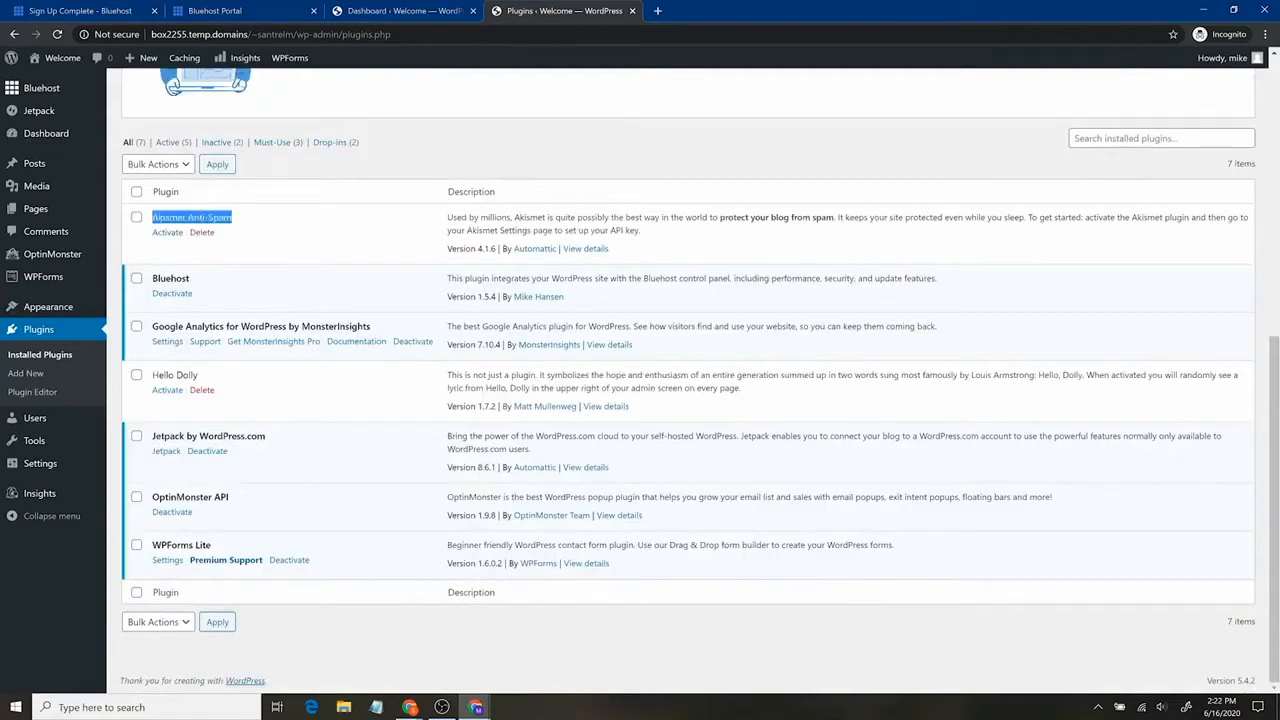
{"action": "left_click", "coordinate": [282, 232]}
{"action": "left_click", "coordinate": [136, 279]}
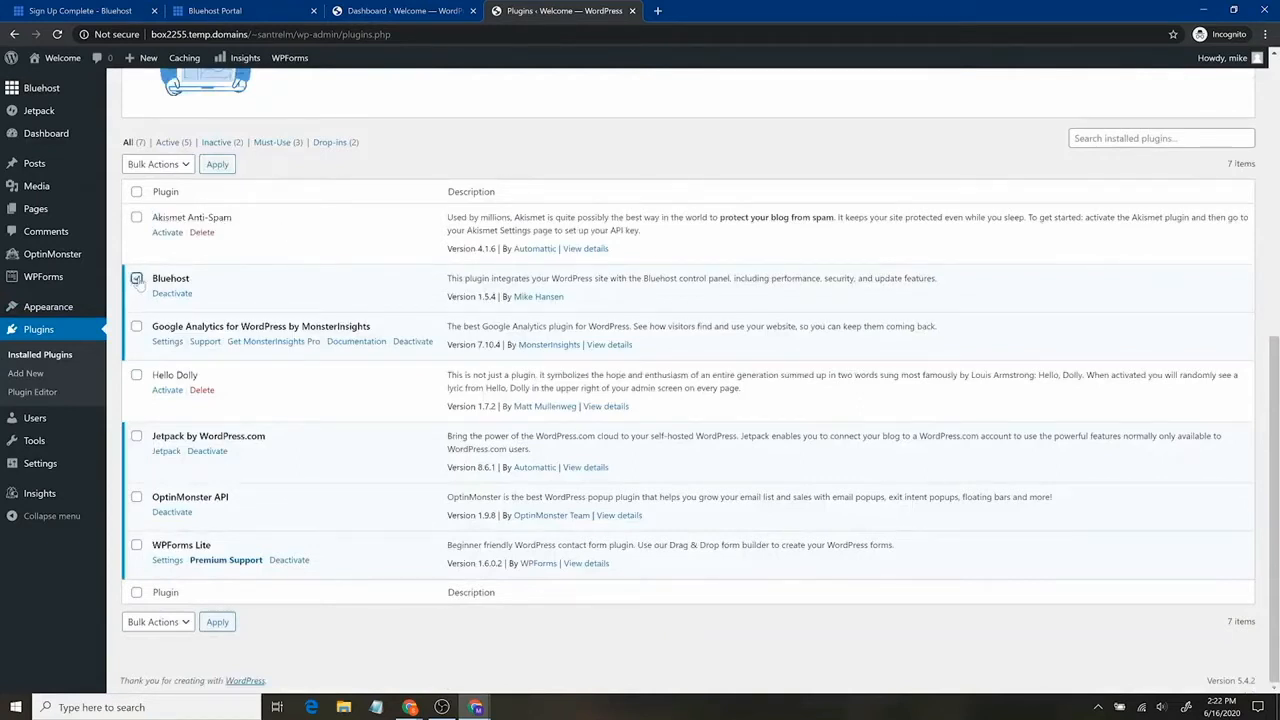
{"action": "left_click", "coordinate": [136, 327]}
{"action": "left_click", "coordinate": [136, 437]}
{"action": "left_click", "coordinate": [136, 375]}
{"action": "left_click", "coordinate": [136, 497]}
{"action": "left_click", "coordinate": [136, 545]}
{"action": "left_click", "coordinate": [182, 168]}
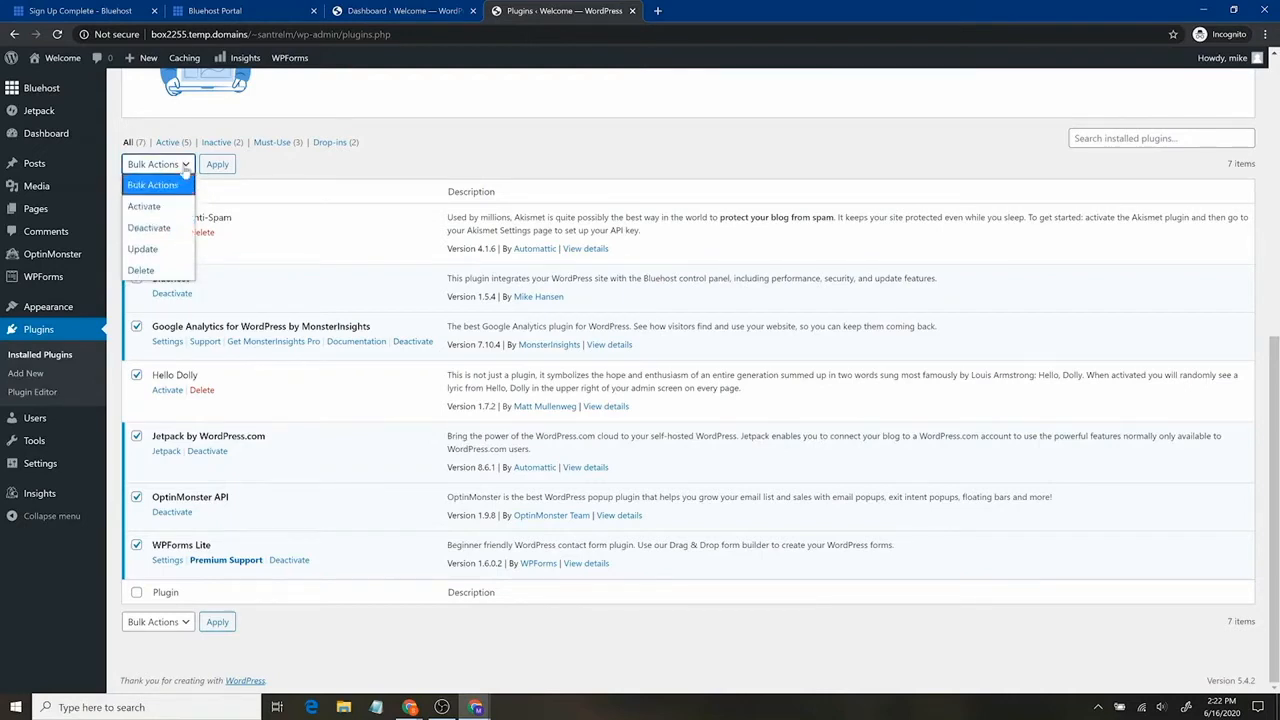
{"action": "left_click", "coordinate": [173, 229]}
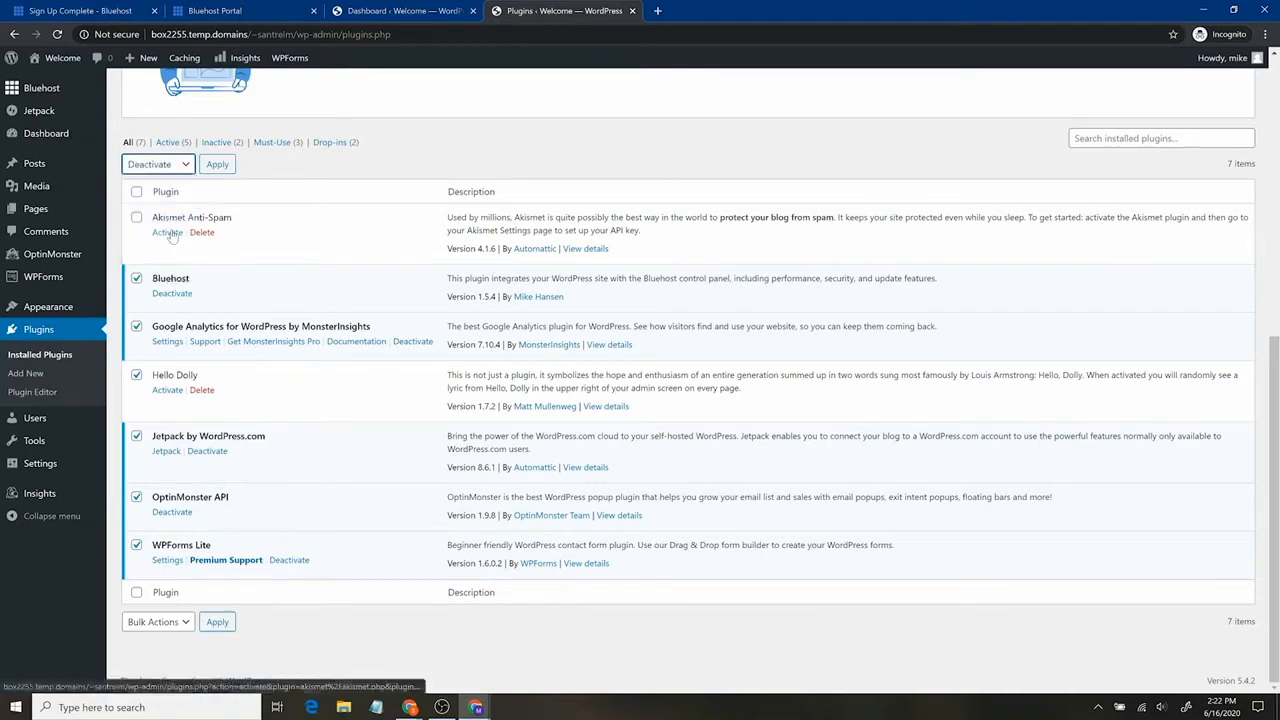
{"action": "left_click", "coordinate": [218, 164]}
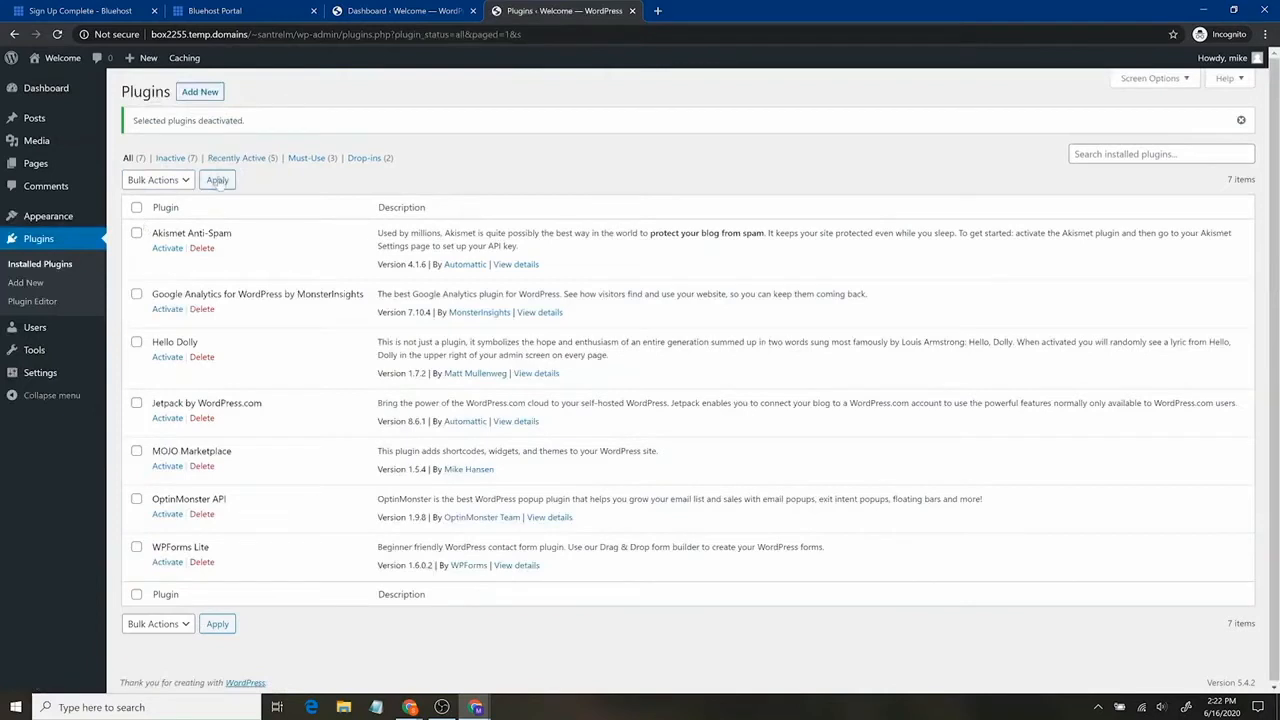
Bulk-delete all inactive plugins and confirm removing their data.
{"action": "left_click", "coordinate": [176, 159]}
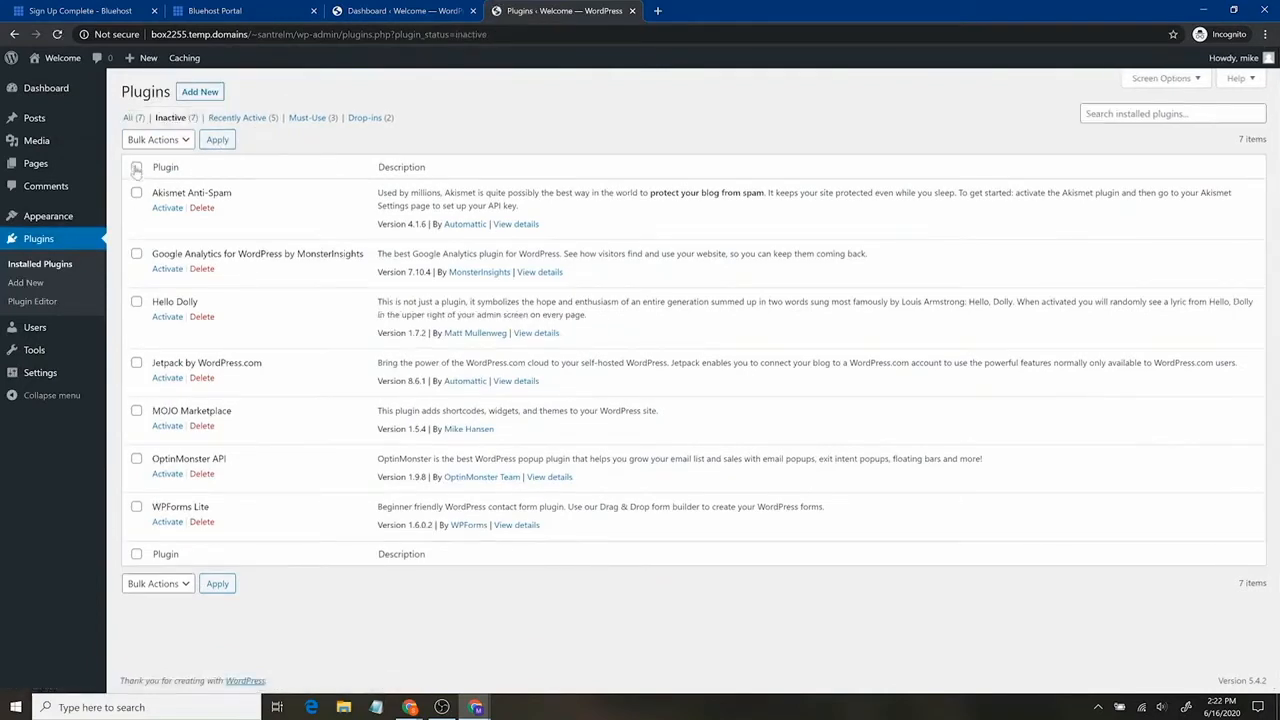
{"action": "left_click", "coordinate": [136, 167]}
{"action": "left_click", "coordinate": [156, 141]}
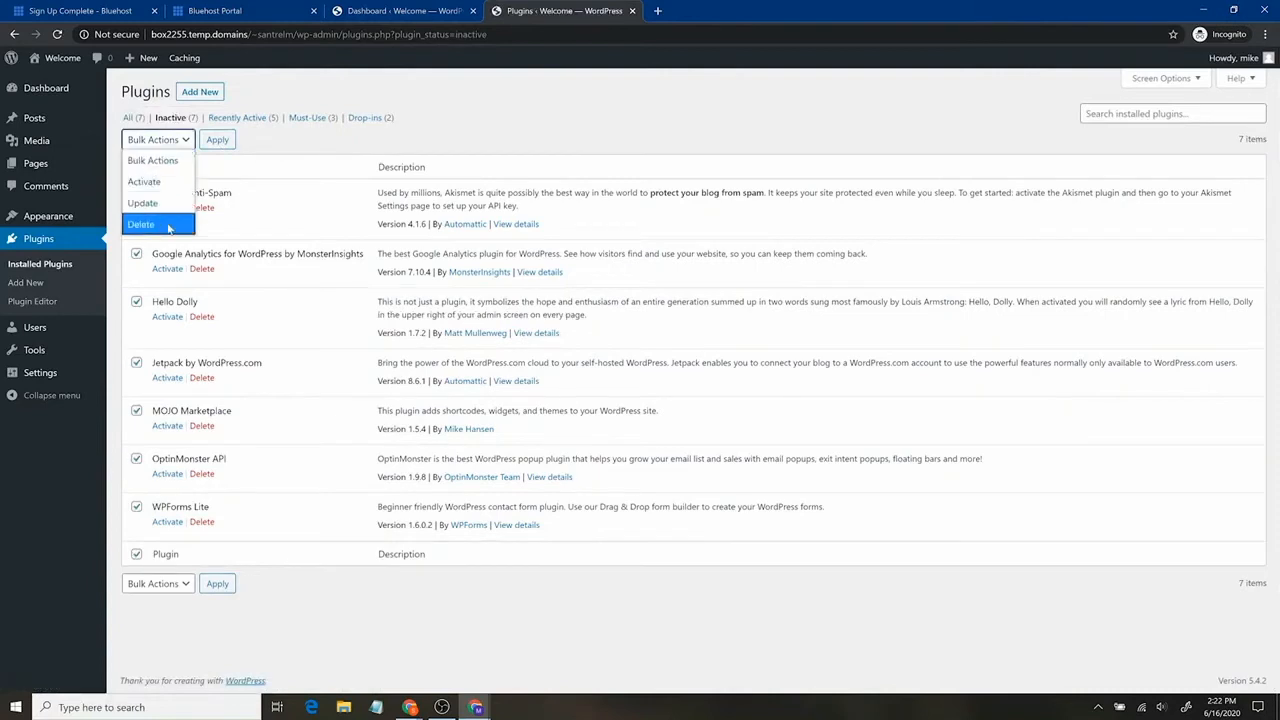
{"action": "left_click", "coordinate": [141, 224]}
{"action": "left_click", "coordinate": [217, 140]}
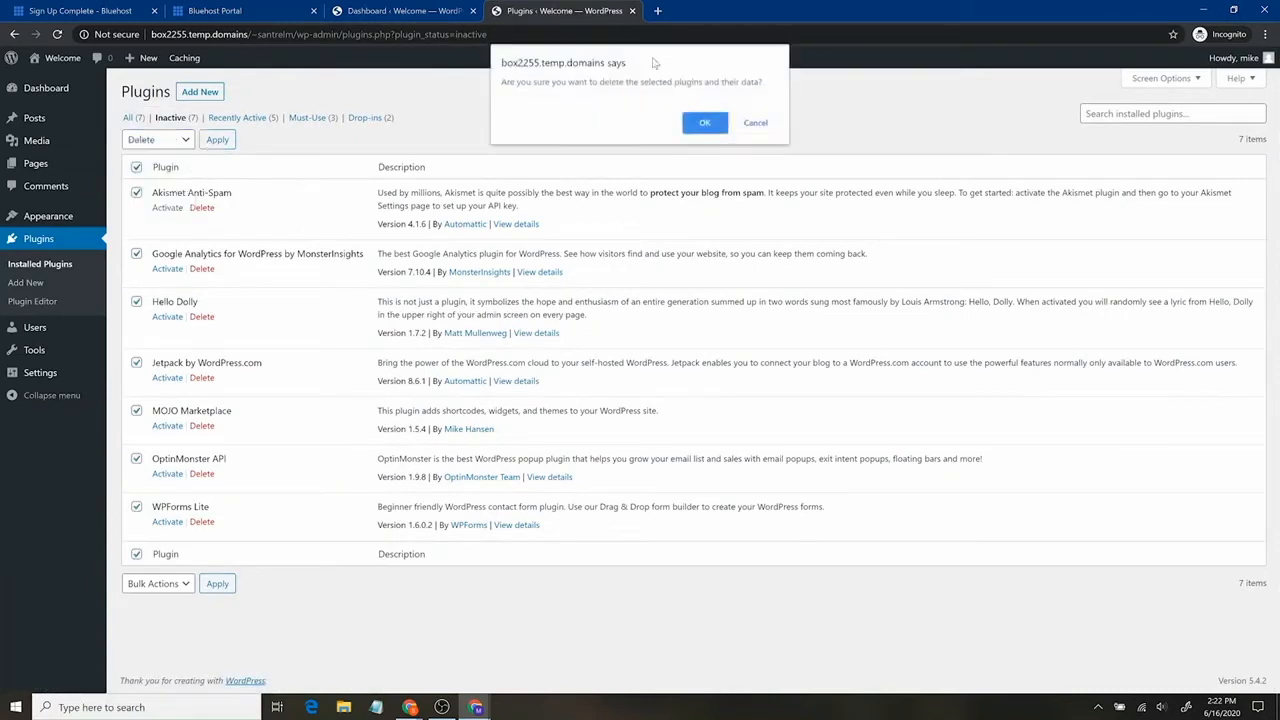
{"action": "left_click", "coordinate": [705, 124]}
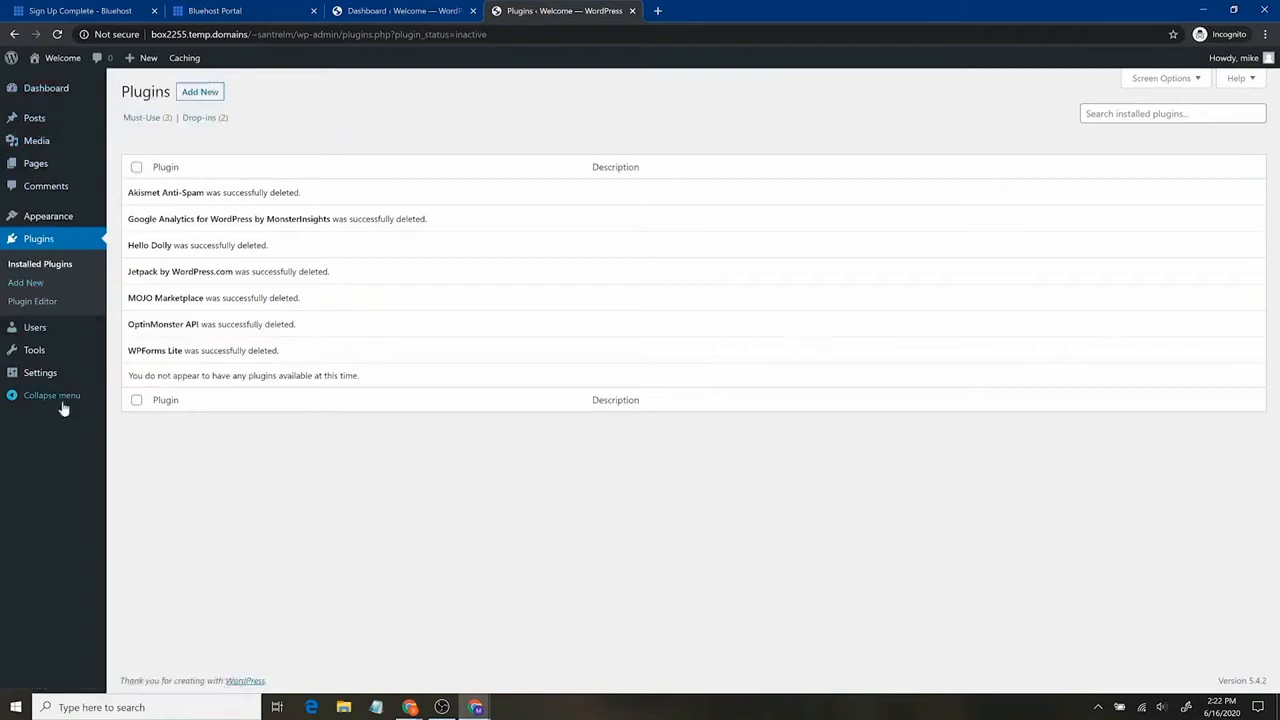
Trash the Hello world! post and check the Media Library contents.
{"action": "left_click", "coordinate": [67, 133]}
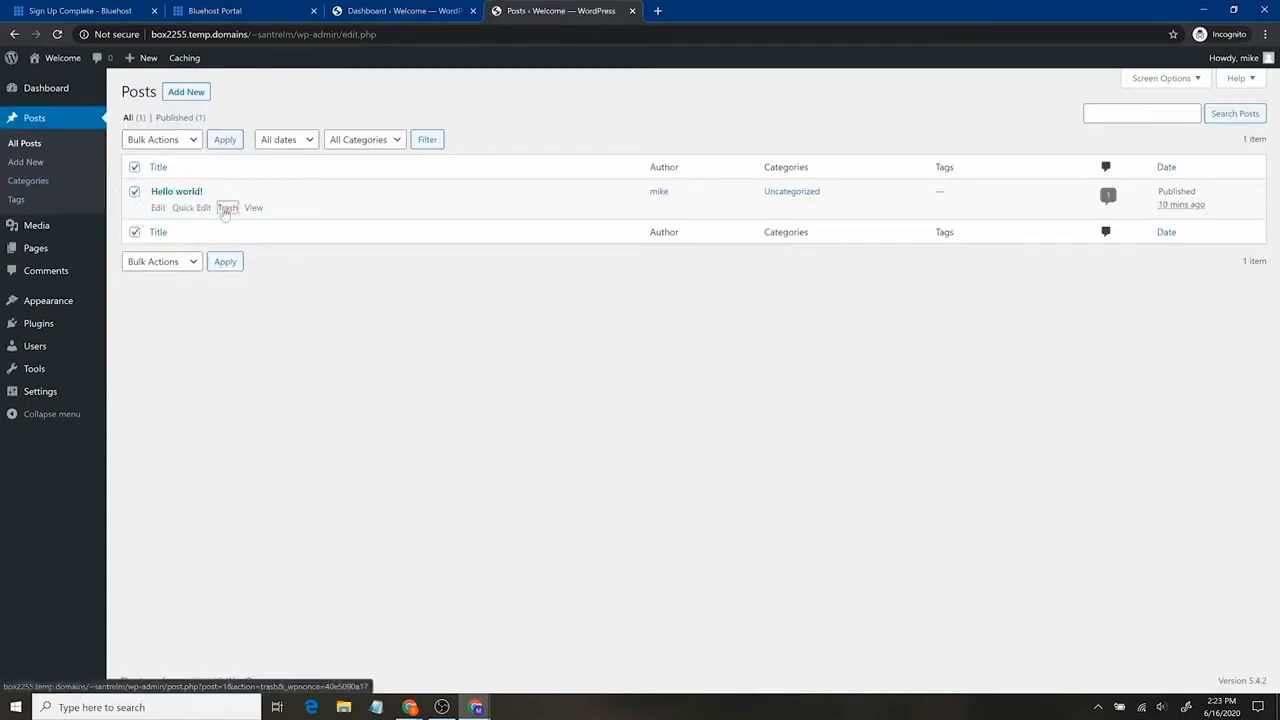
{"action": "left_click", "coordinate": [227, 207]}
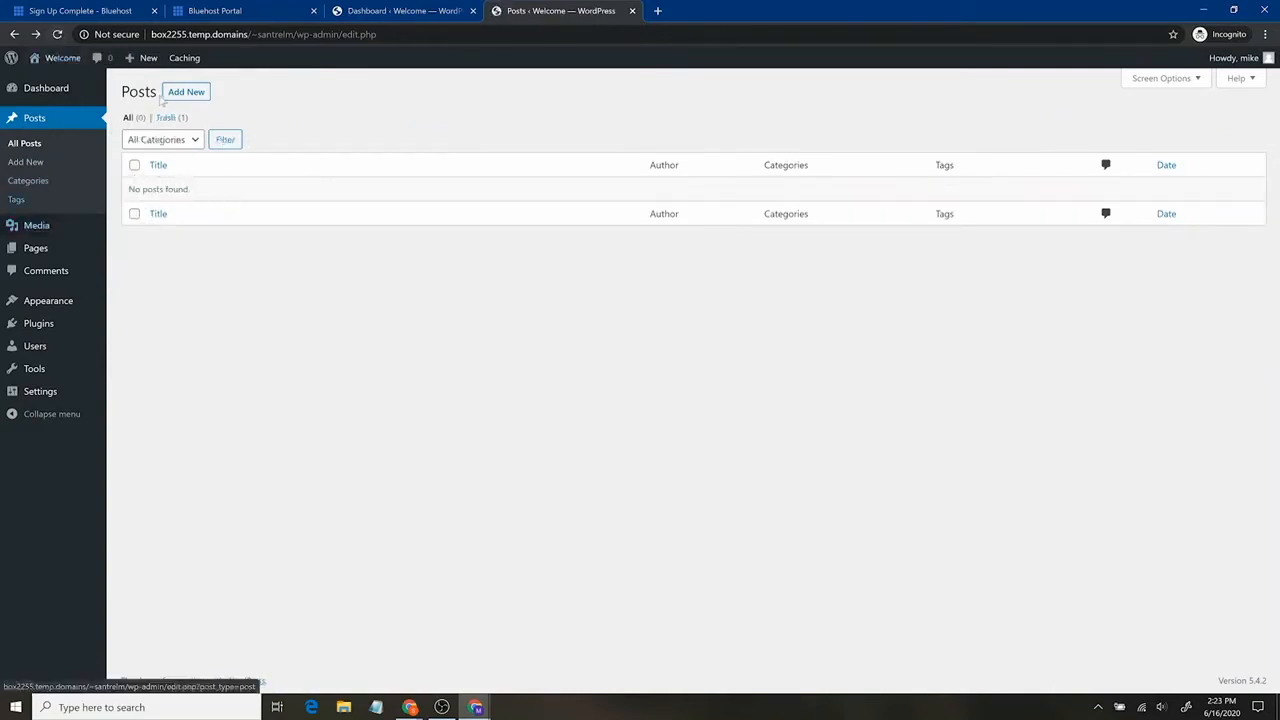
{"action": "left_click", "coordinate": [57, 235]}
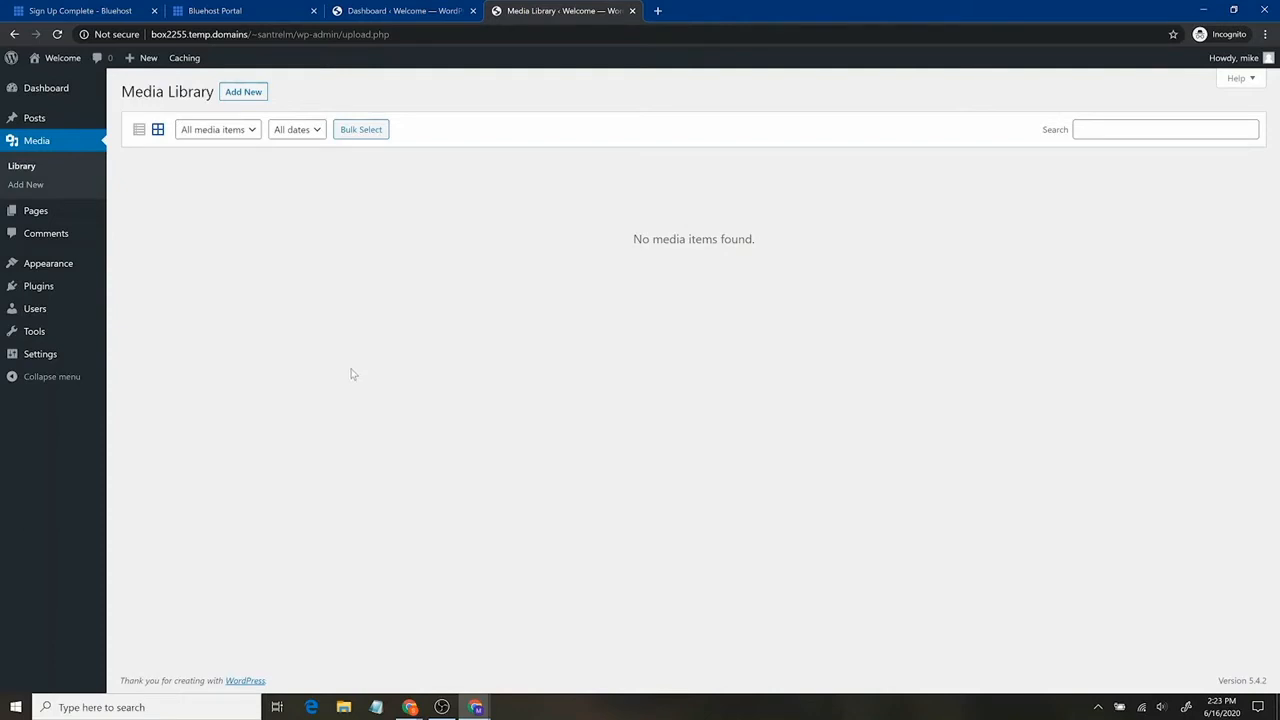
Bulk-move the Privacy Policy and Sample Page pages to the trash.
{"action": "left_click", "coordinate": [57, 219]}
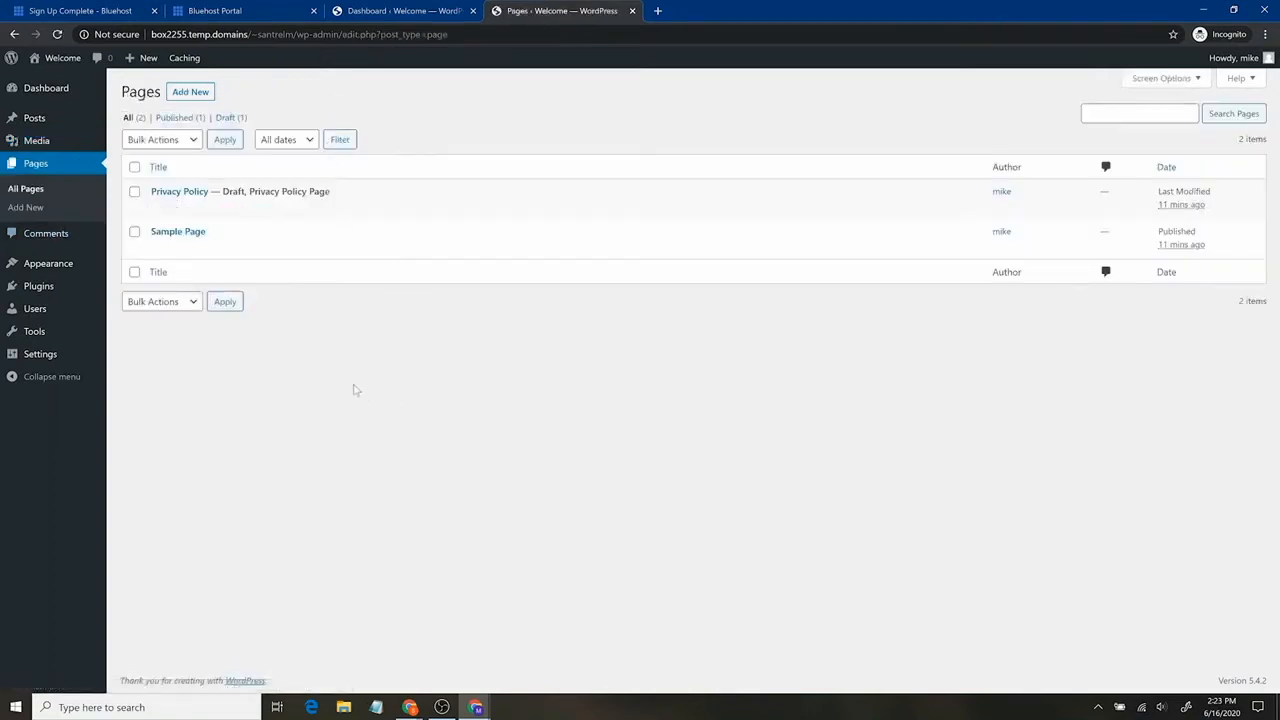
{"action": "mouse_move", "coordinate": [210, 239]}
{"action": "mouse_move", "coordinate": [174, 196]}
{"action": "left_click", "coordinate": [134, 192]}
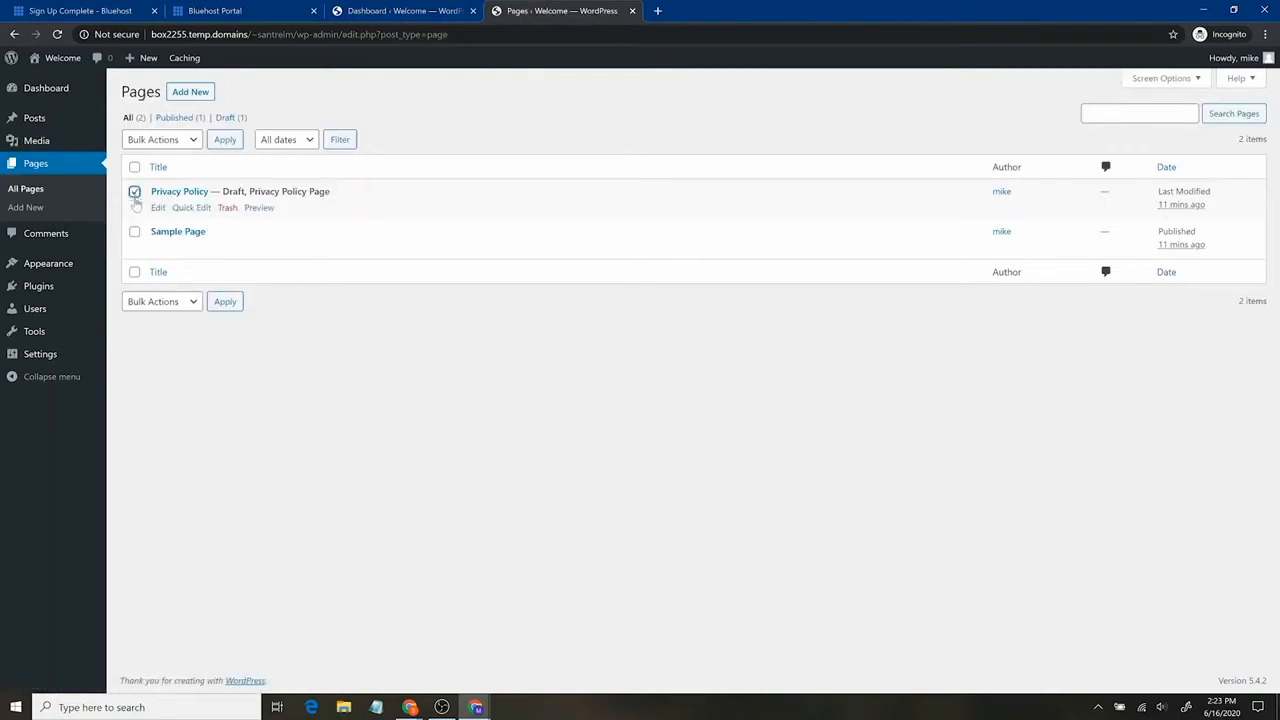
{"action": "left_click", "coordinate": [134, 231]}
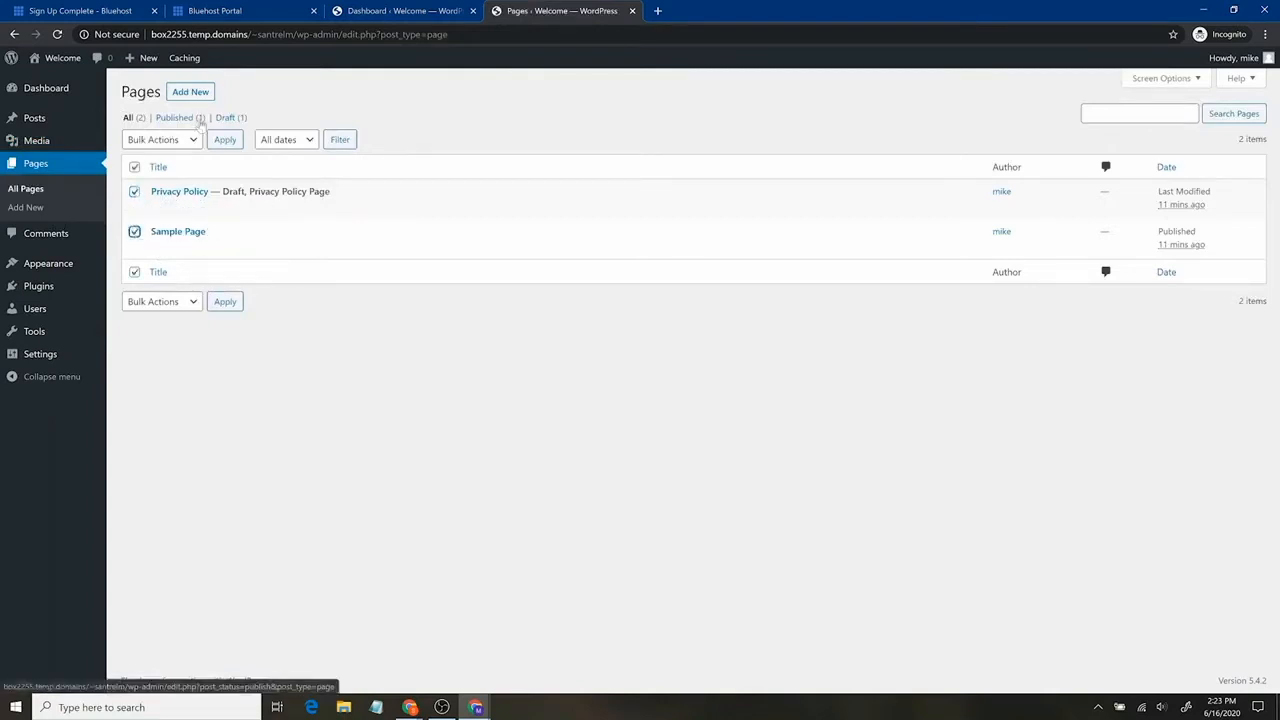
{"action": "left_click", "coordinate": [180, 147]}
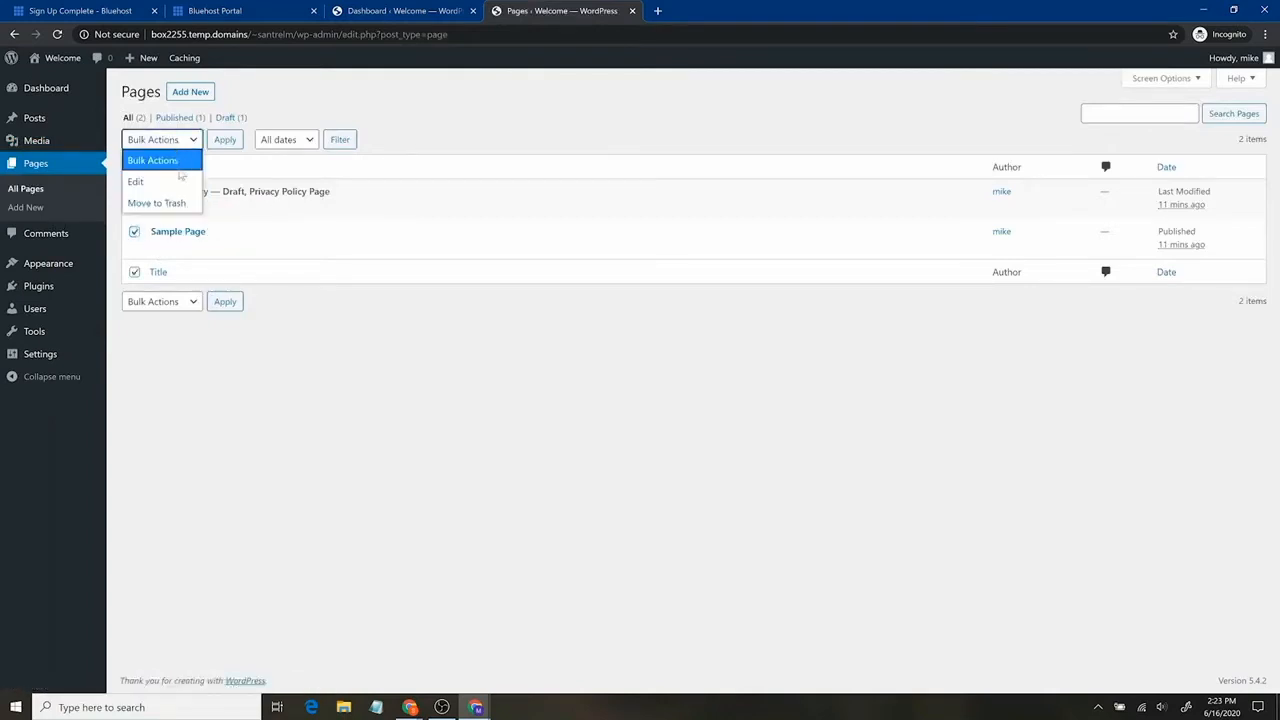
{"action": "left_click", "coordinate": [171, 205]}
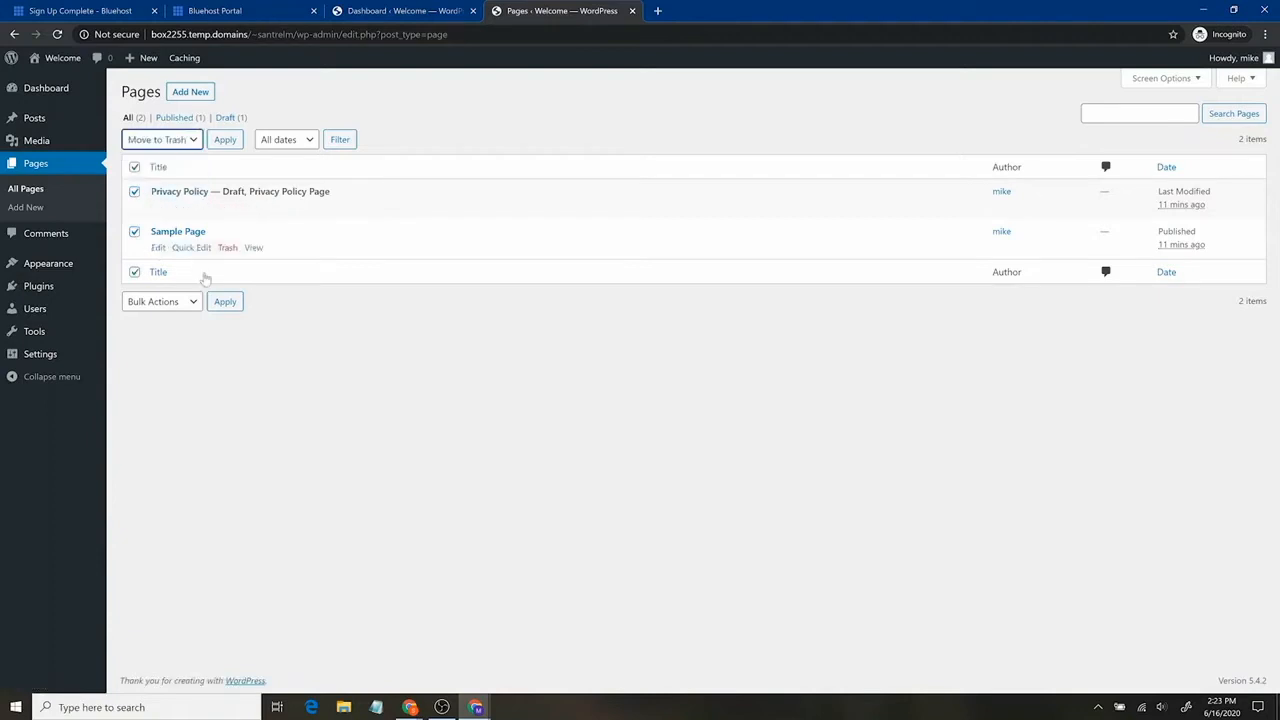
{"action": "left_click", "coordinate": [224, 140]}
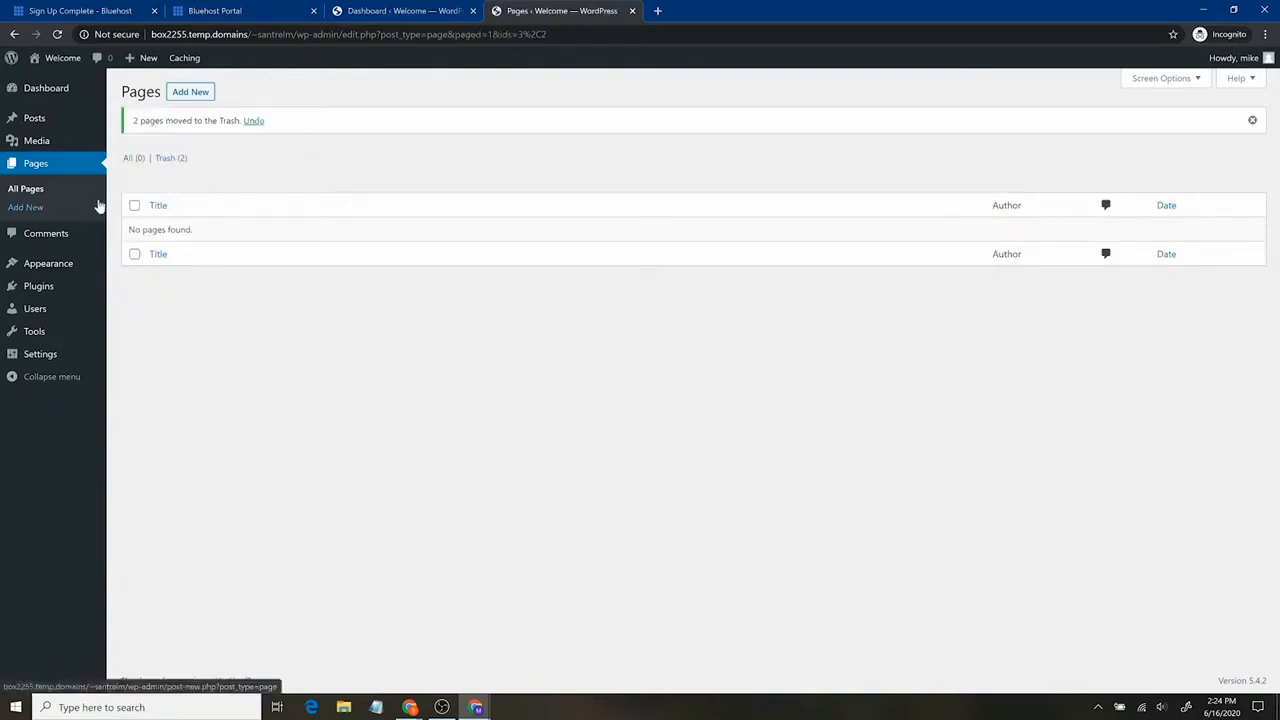
View the installed themes overview and preview the live site in a new tab.
{"action": "left_click", "coordinate": [60, 232]}
{"action": "mouse_move", "coordinate": [74, 217]}
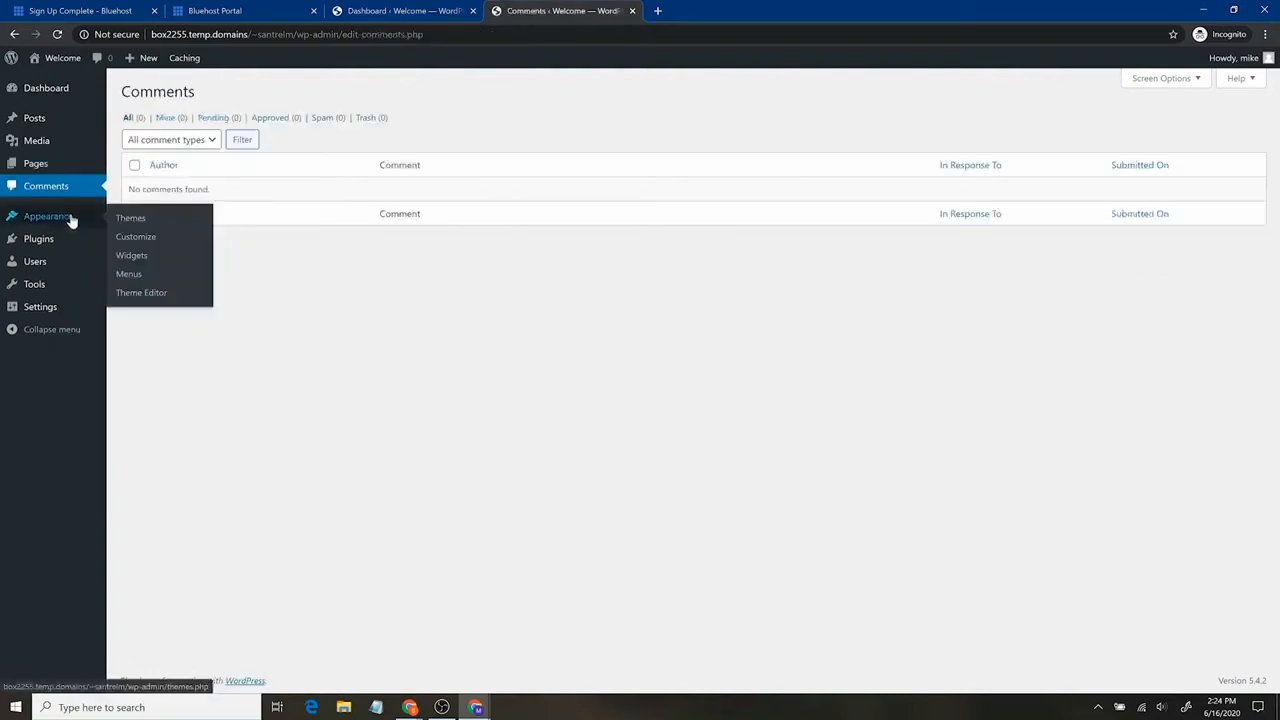
{"action": "left_click", "coordinate": [70, 219]}
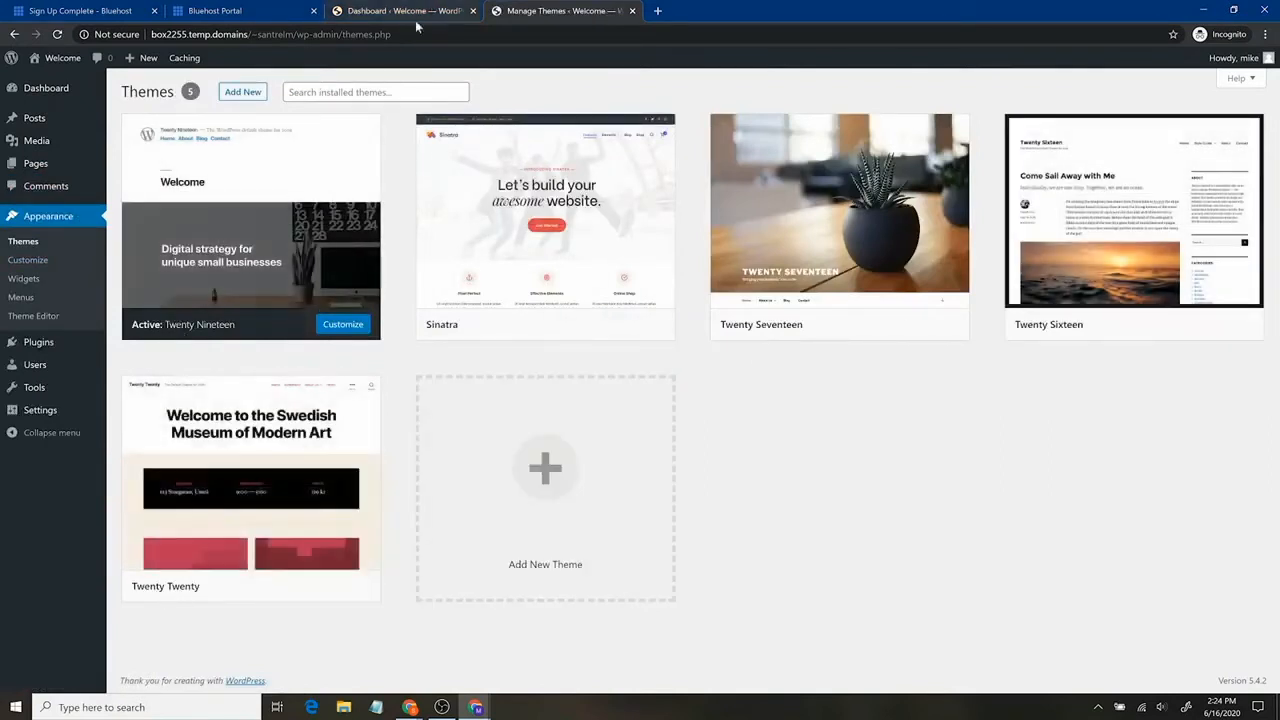
{"action": "mouse_move", "coordinate": [68, 64]}
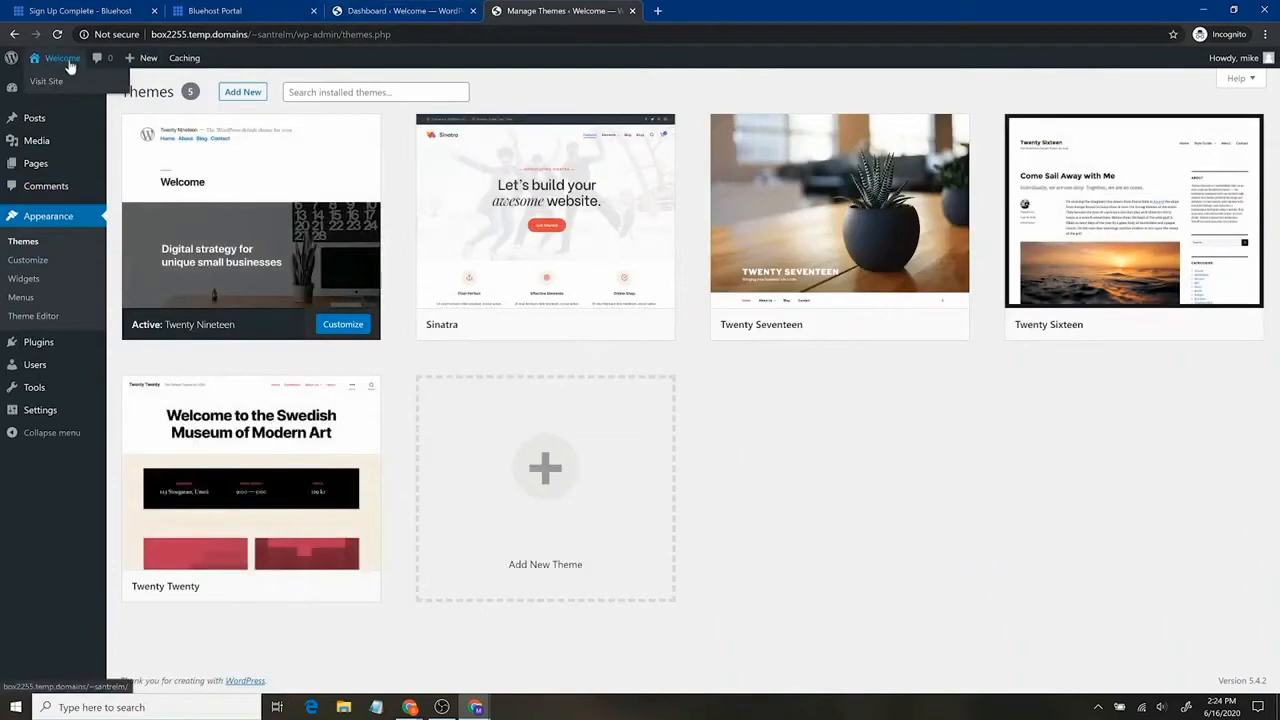
{"action": "middle_click", "coordinate": [70, 82]}
{"action": "left_click", "coordinate": [715, 9]}
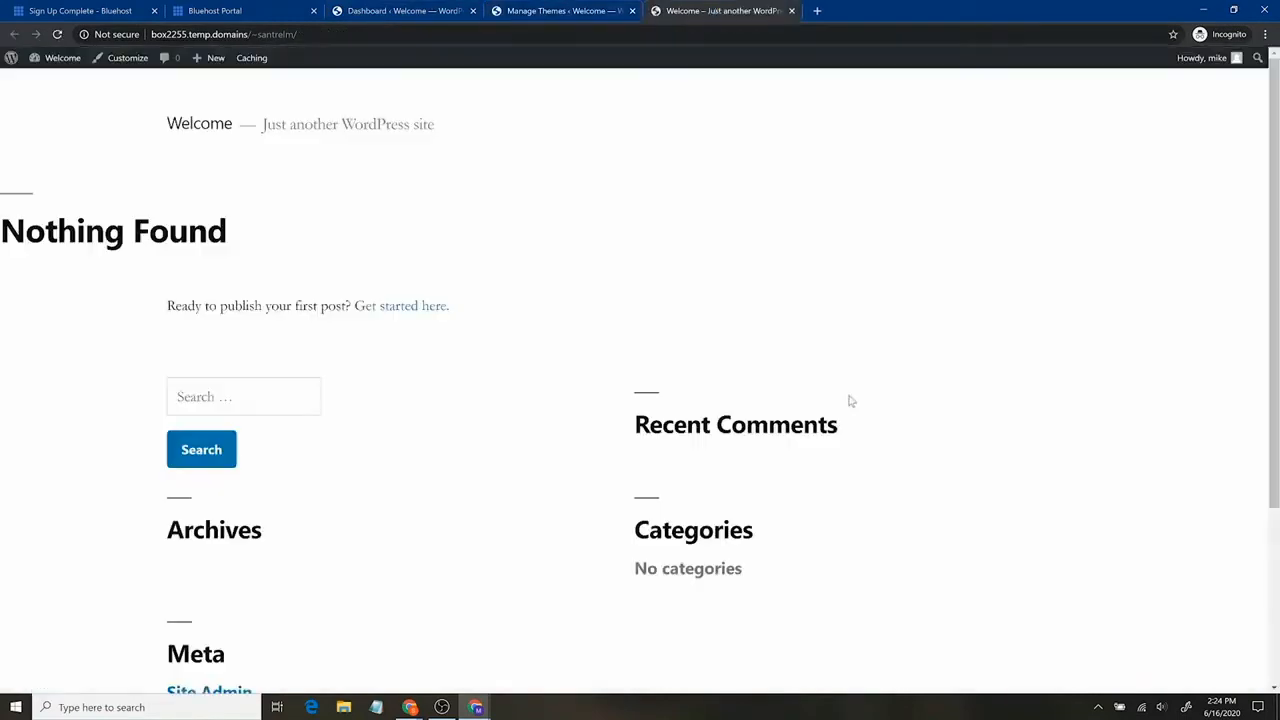
{"action": "left_click", "coordinate": [528, 9]}
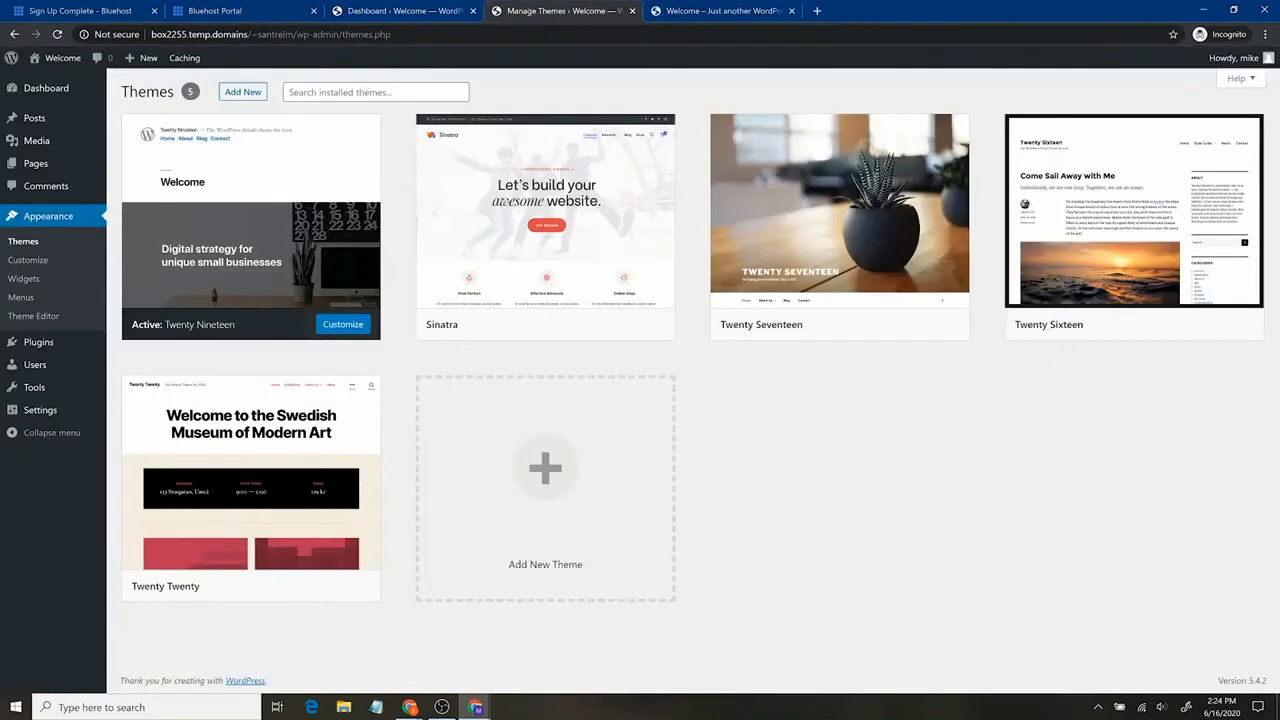
Clear the installed-theme search and search the theme directory for 'astra'.
{"action": "left_click", "coordinate": [376, 92]}
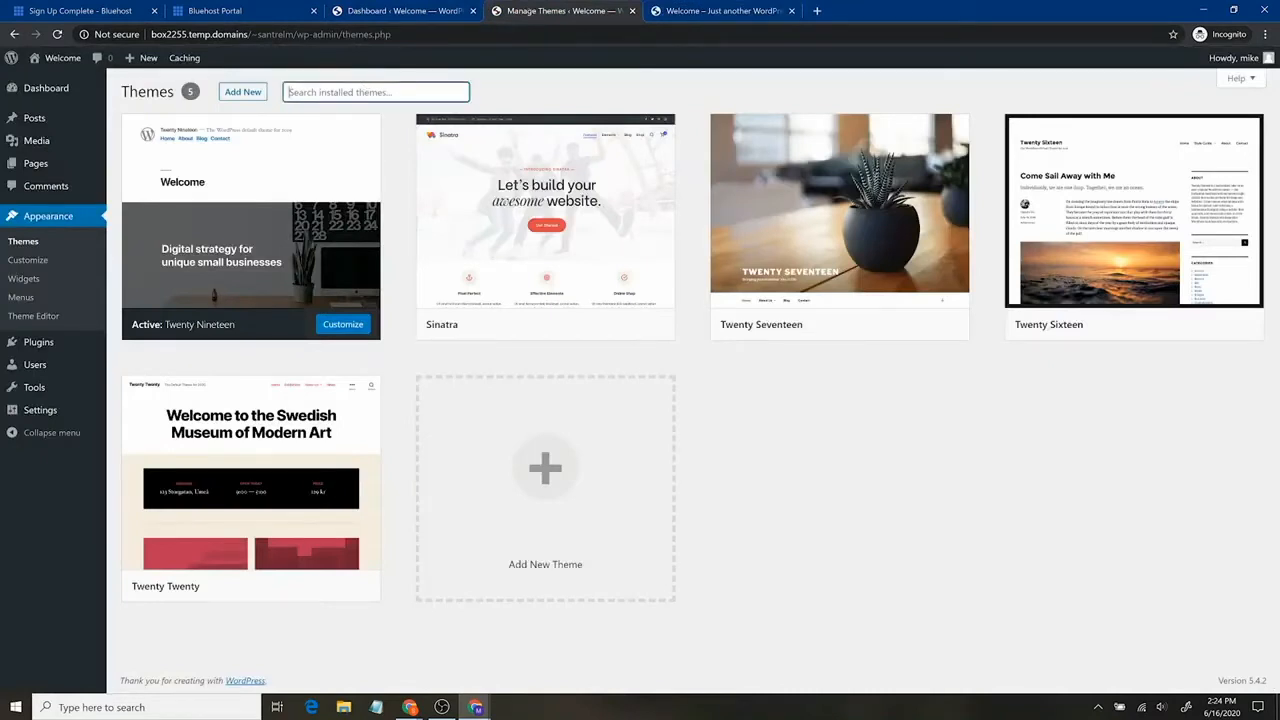
{"action": "type", "text": "astra"}
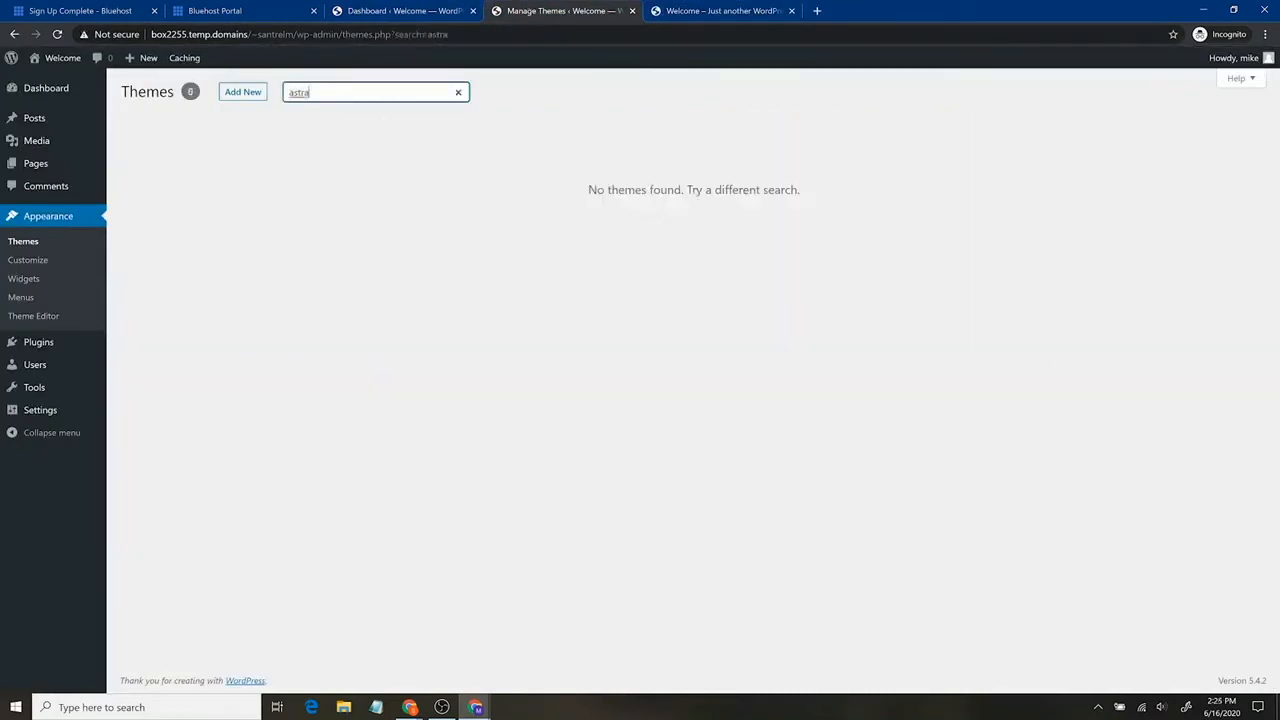
{"action": "key", "text": "BackSpace"}
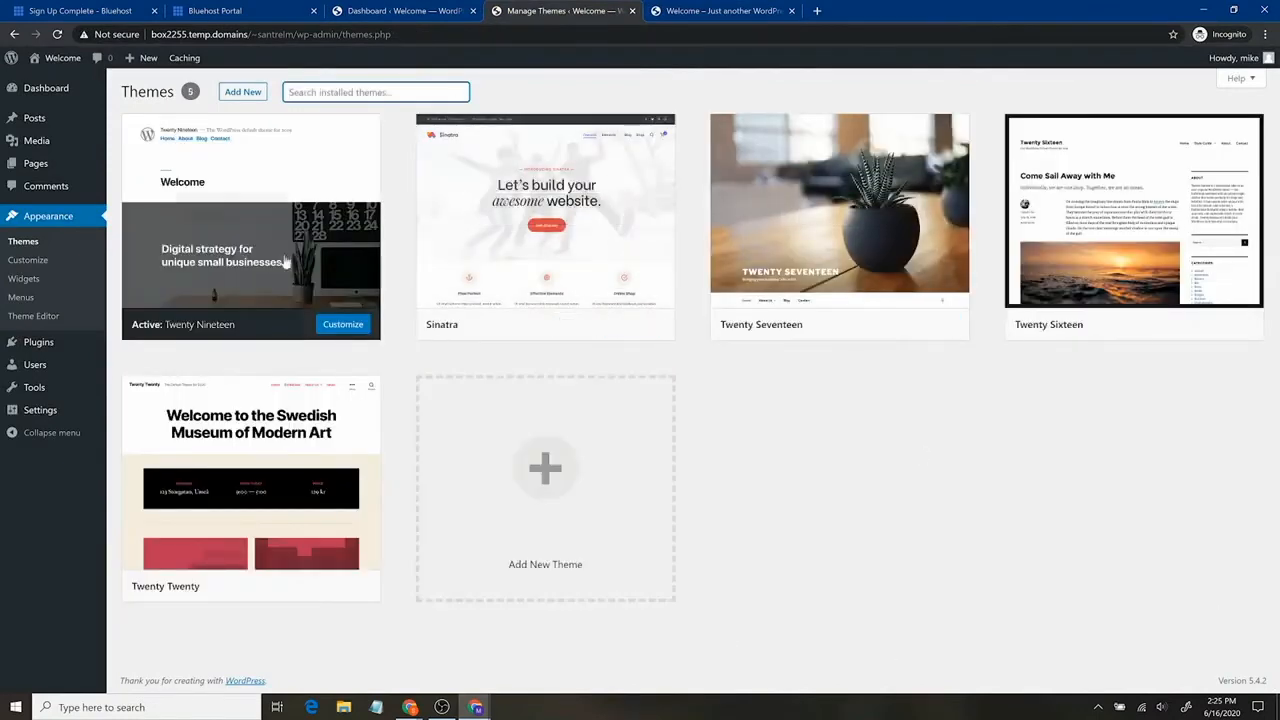
{"action": "left_click", "coordinate": [245, 92]}
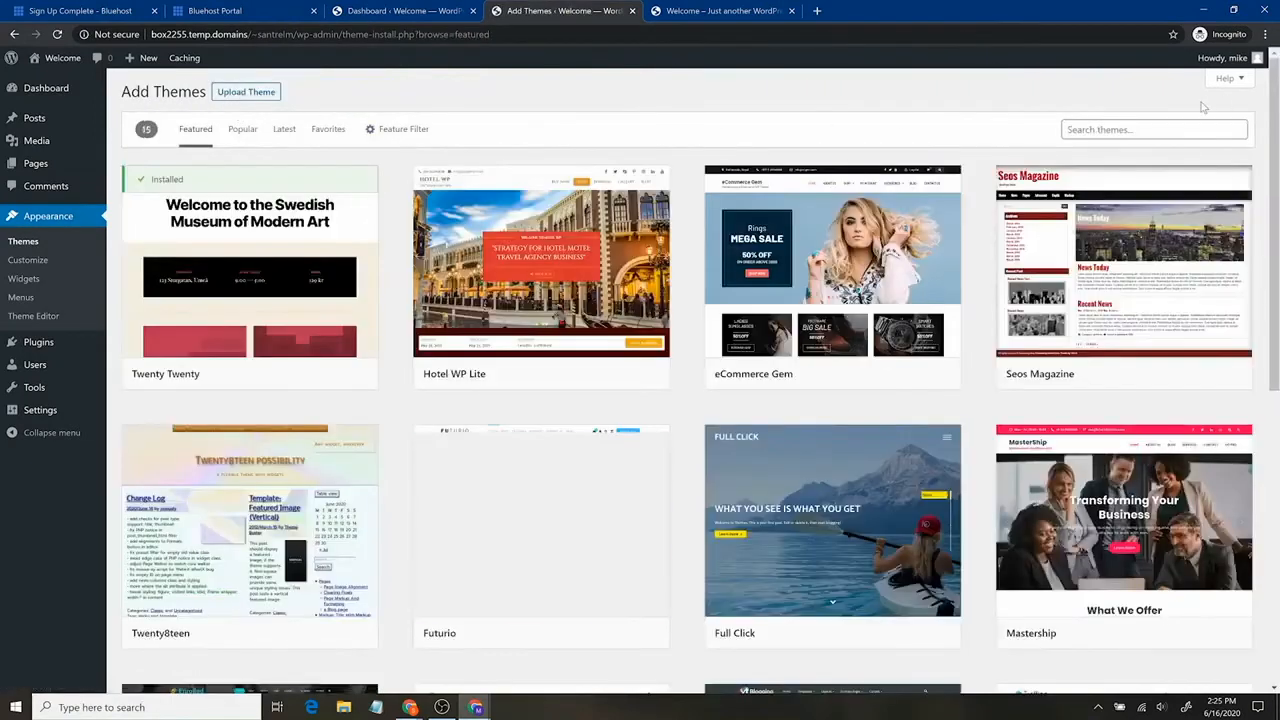
{"action": "type", "text": "astra"}
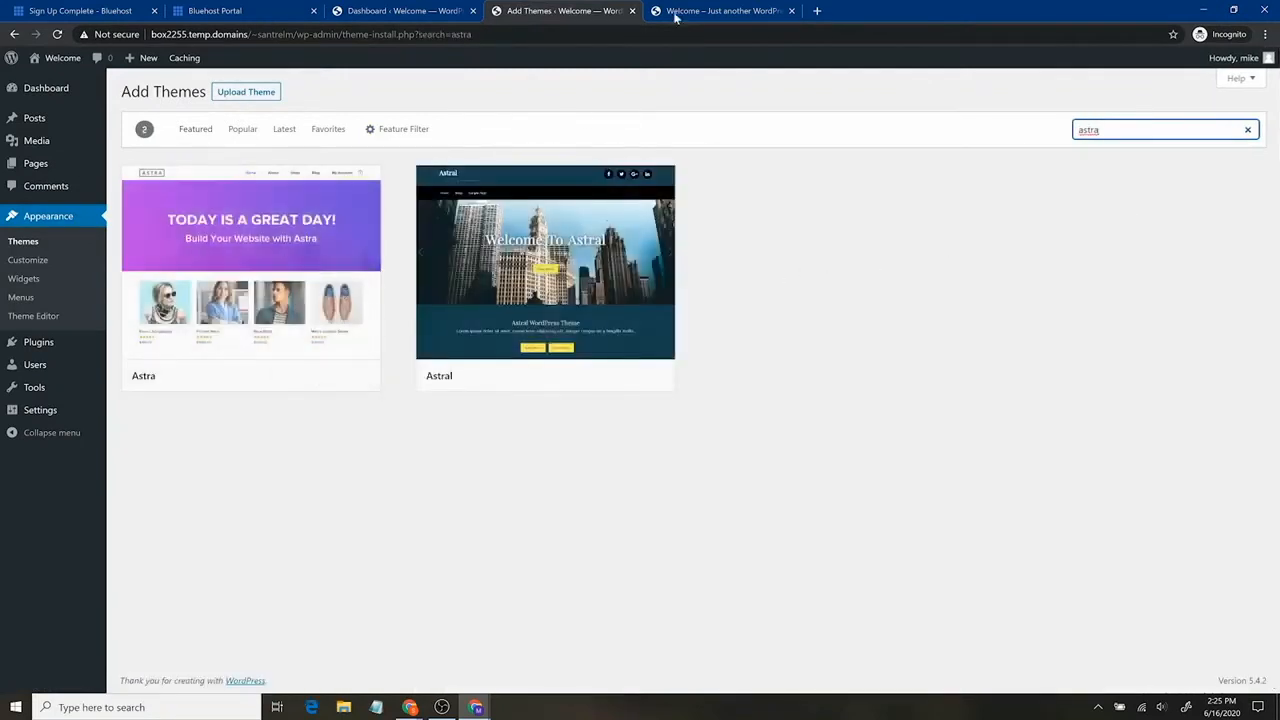
Load santrelmedia.com/astra in a new tab, skim its features, then return to the astra theme results.
{"action": "left_click", "coordinate": [815, 11]}
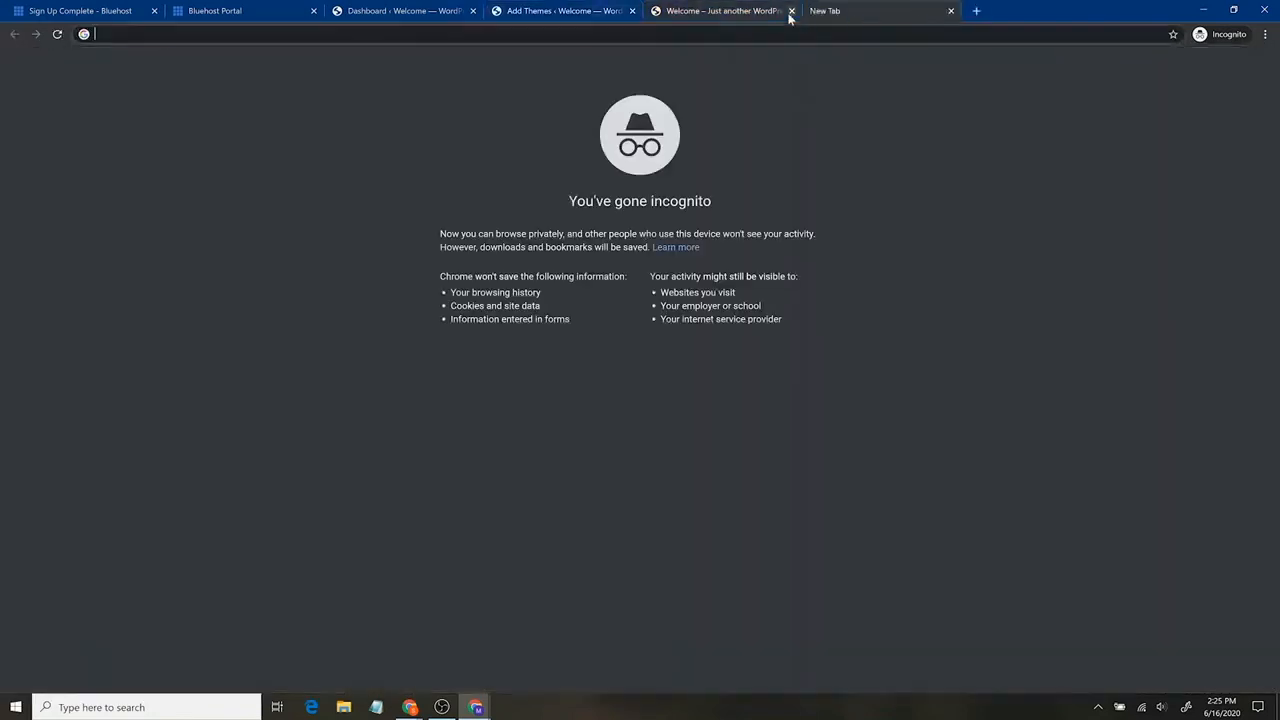
{"action": "type", "text": "santrelmedia.com/astra"}
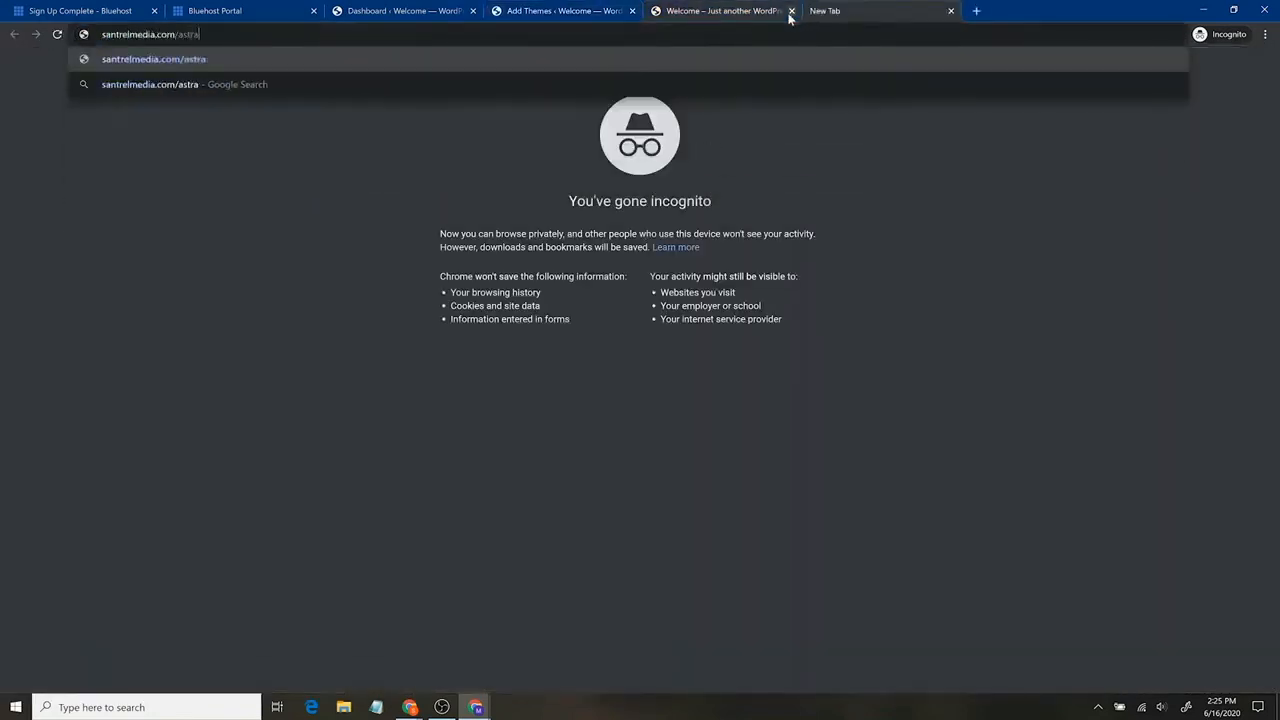
{"action": "key", "text": "Return"}
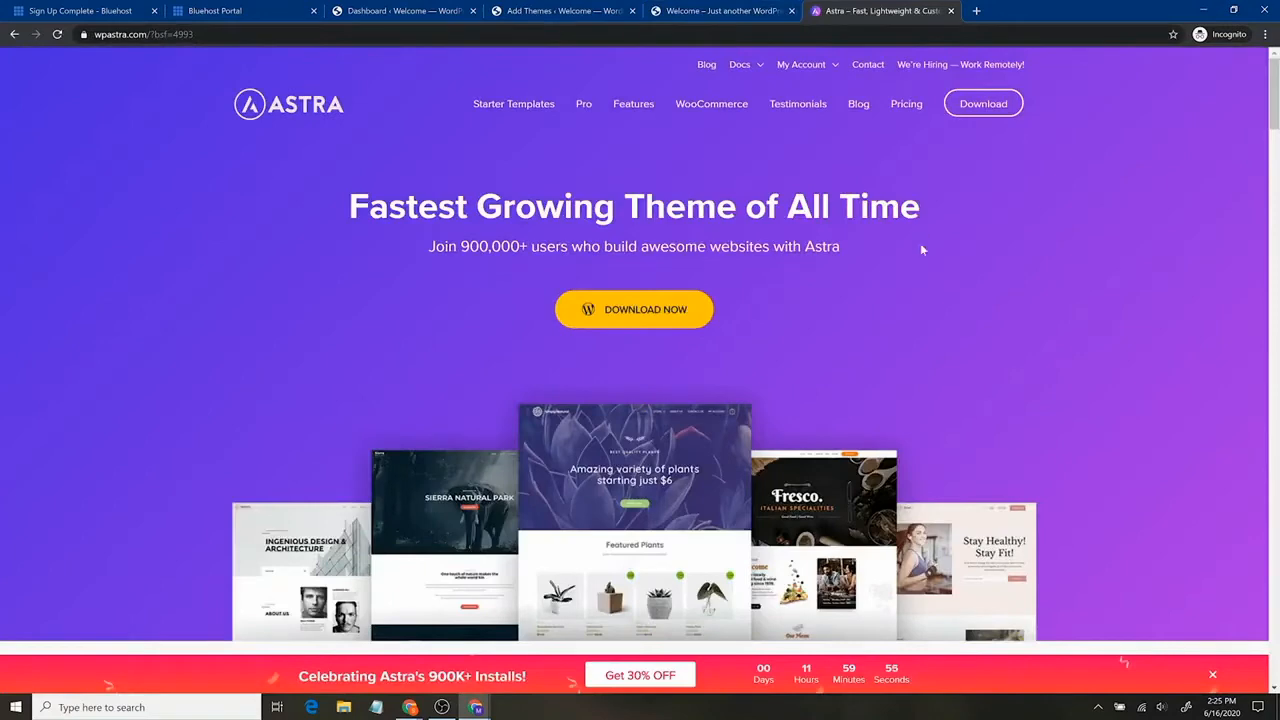
{"action": "scroll", "coordinate": [1025, 305], "scroll_direction": "down", "scroll_amount": 3}
{"action": "scroll", "coordinate": [996, 316], "scroll_direction": "up", "scroll_amount": 3}
{"action": "scroll", "coordinate": [853, 326], "scroll_direction": "down", "scroll_amount": 5}
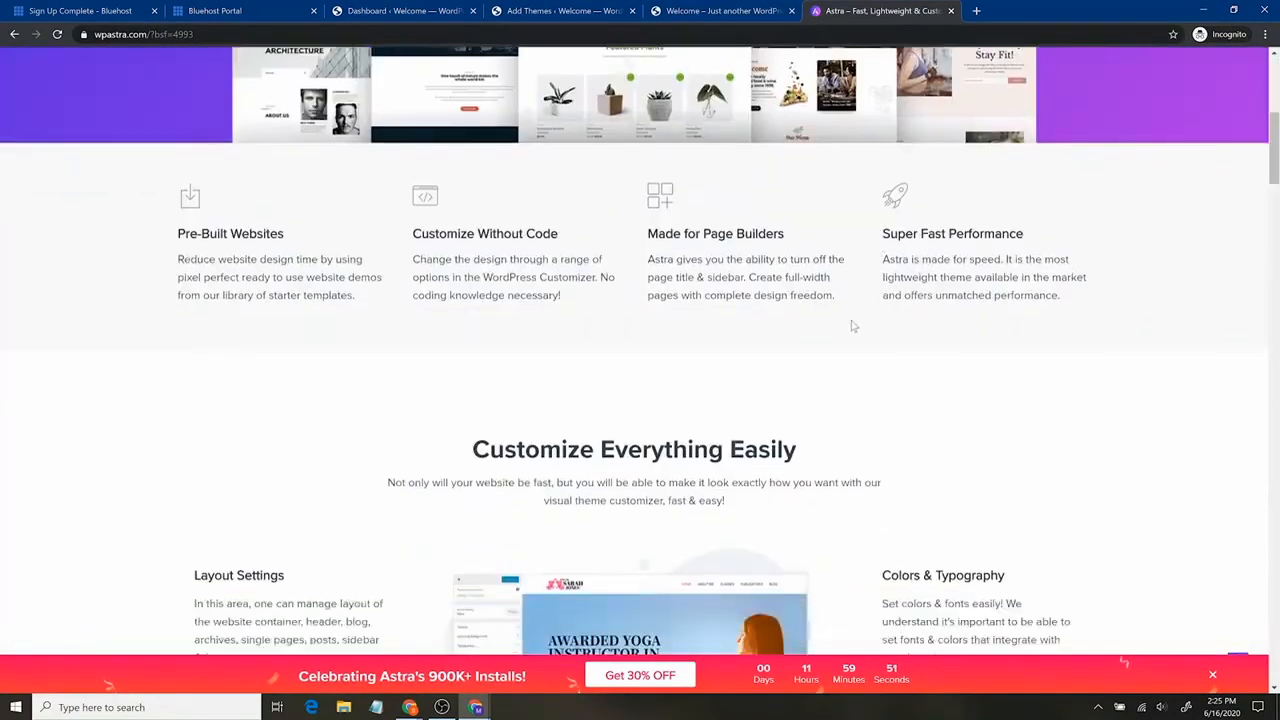
{"action": "scroll", "coordinate": [853, 326], "scroll_direction": "down", "scroll_amount": 4}
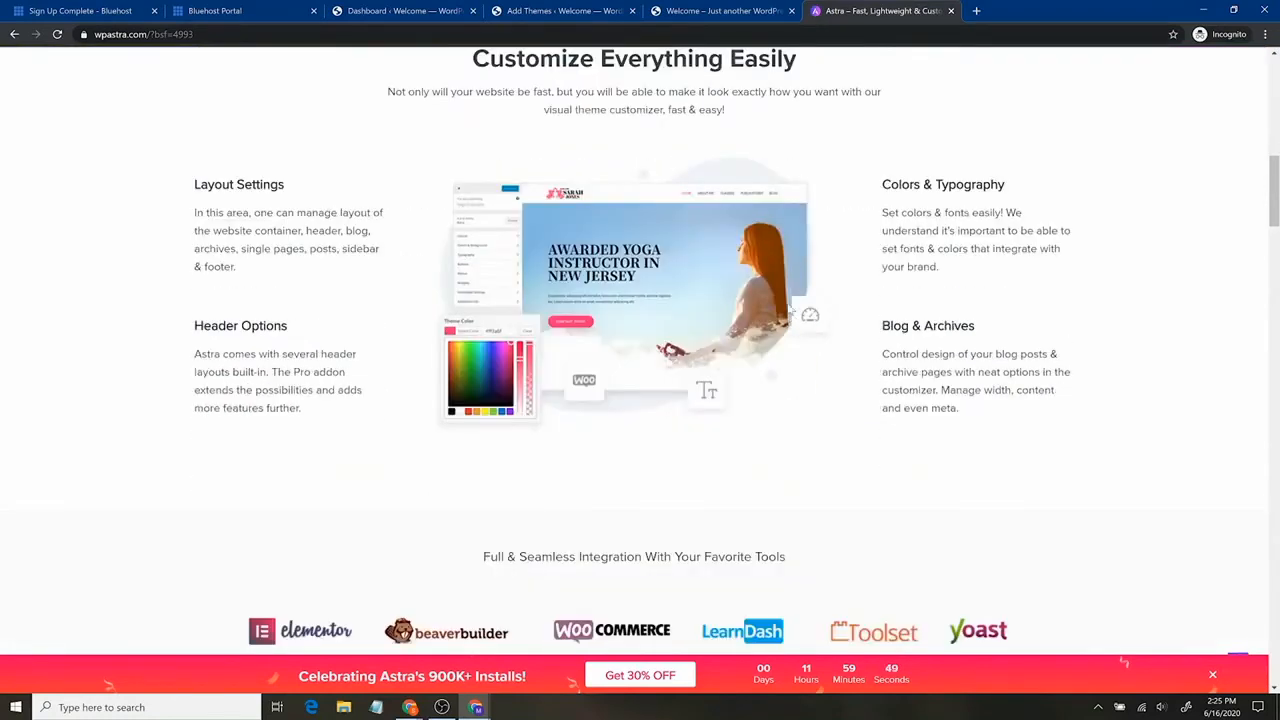
{"action": "scroll", "coordinate": [797, 314], "scroll_direction": "down", "scroll_amount": 2}
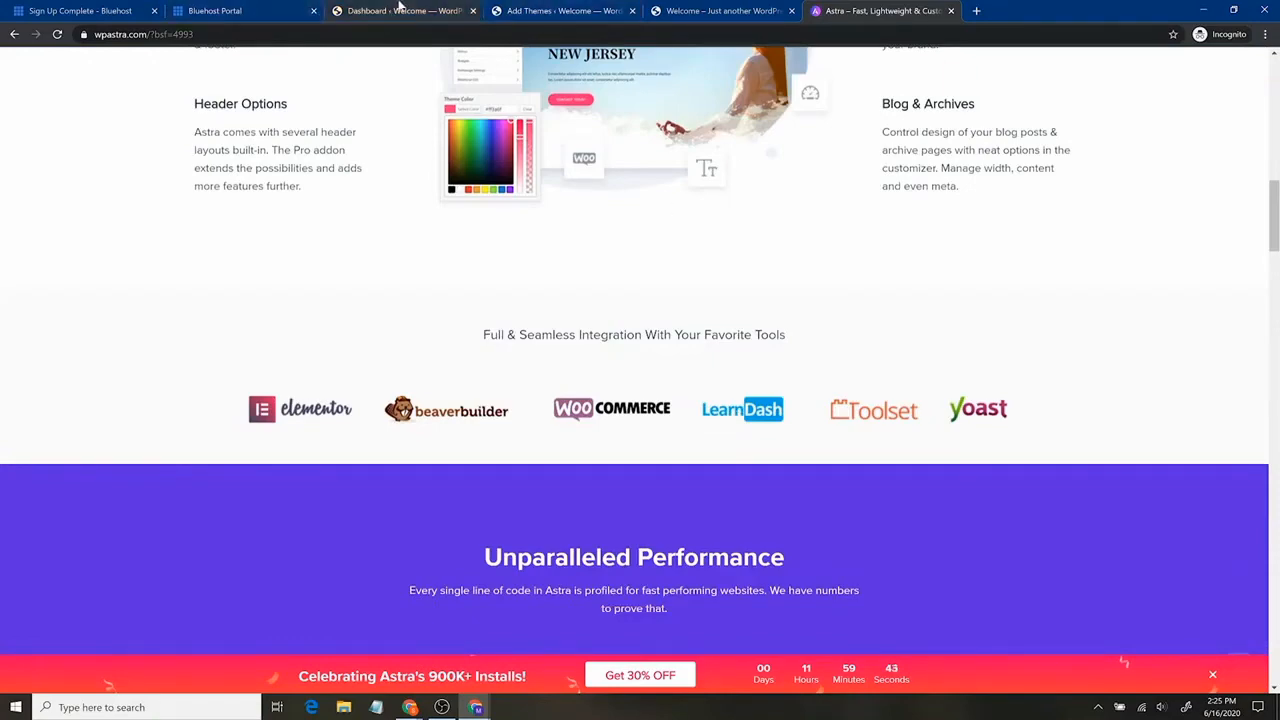
{"action": "left_click", "coordinate": [400, 10]}
{"action": "left_click", "coordinate": [530, 10]}
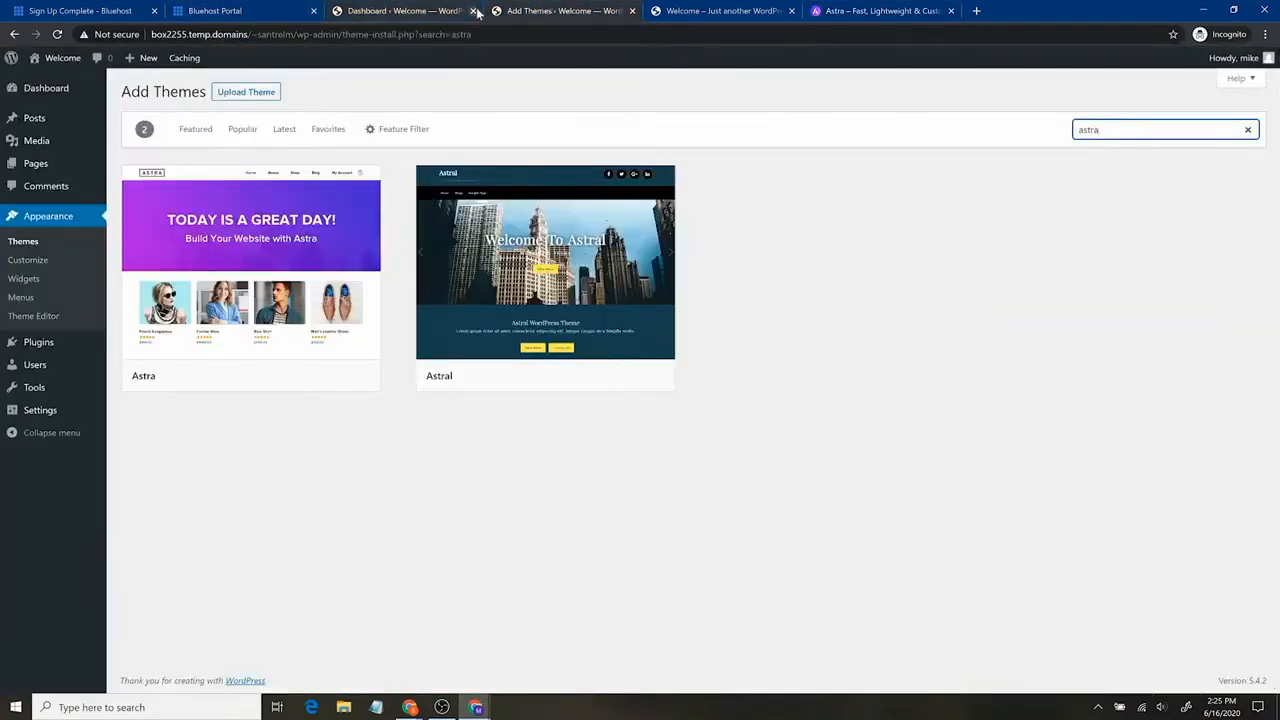
Close the extra Dashboard tab, install and activate the Astra theme, then go to Plugins > Add New.
{"action": "left_click", "coordinate": [473, 10]}
{"action": "mouse_move", "coordinate": [314, 222]}
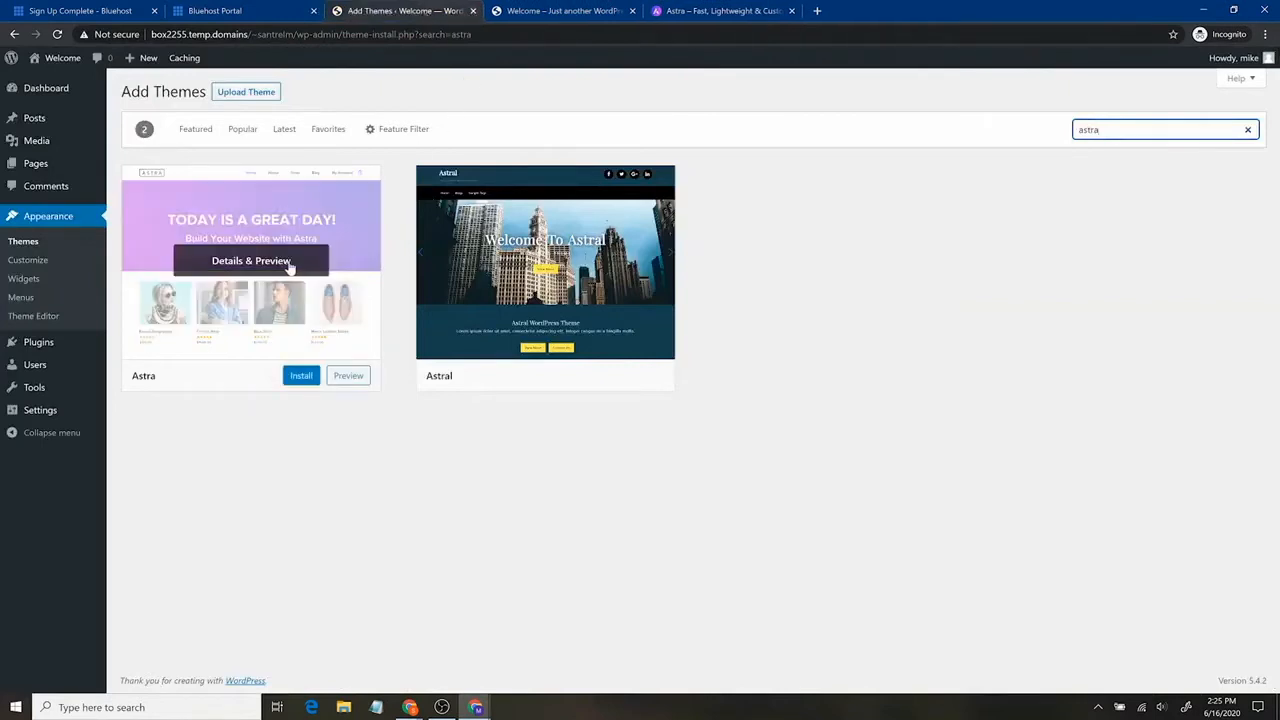
{"action": "left_click", "coordinate": [294, 378]}
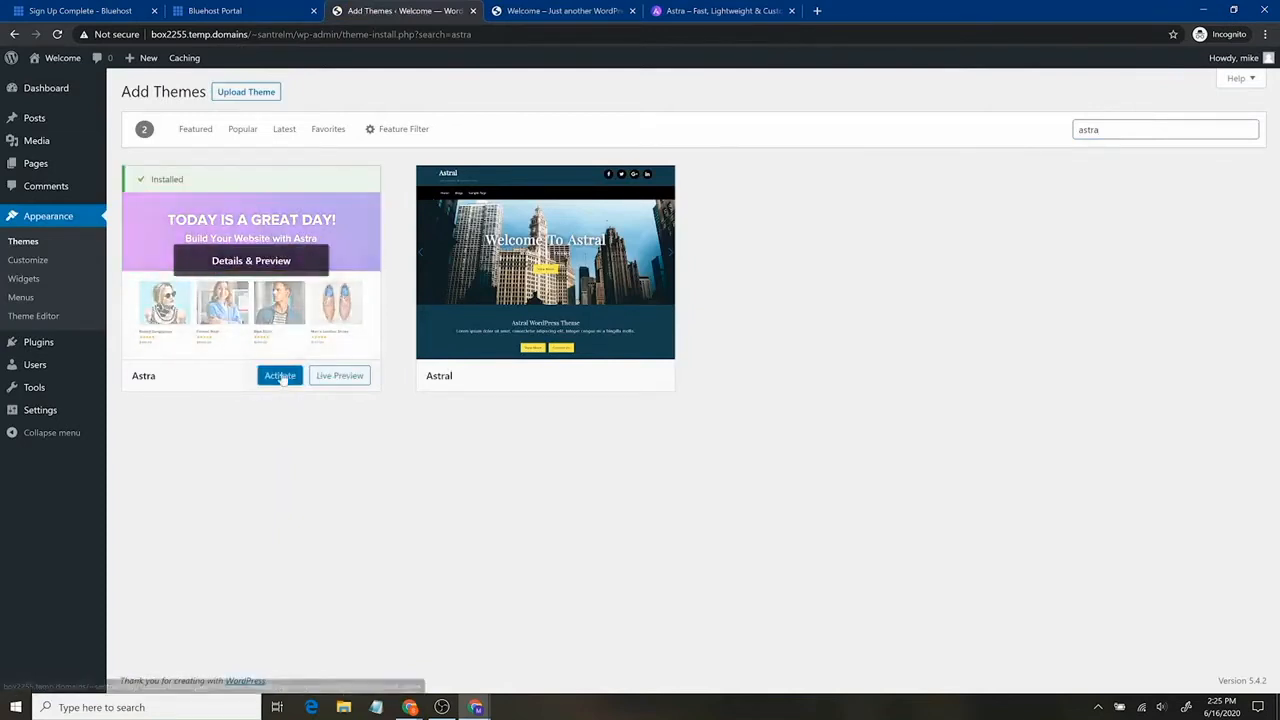
{"action": "left_click", "coordinate": [281, 378]}
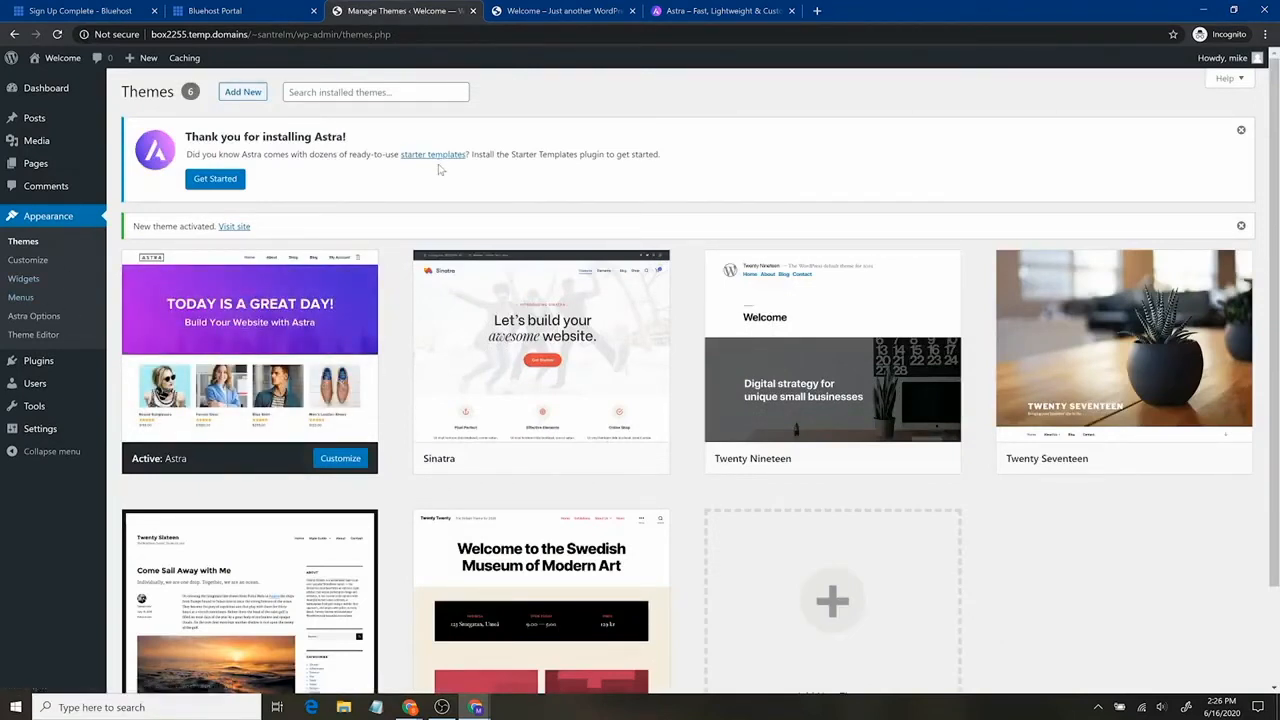
{"action": "mouse_move", "coordinate": [52, 370]}
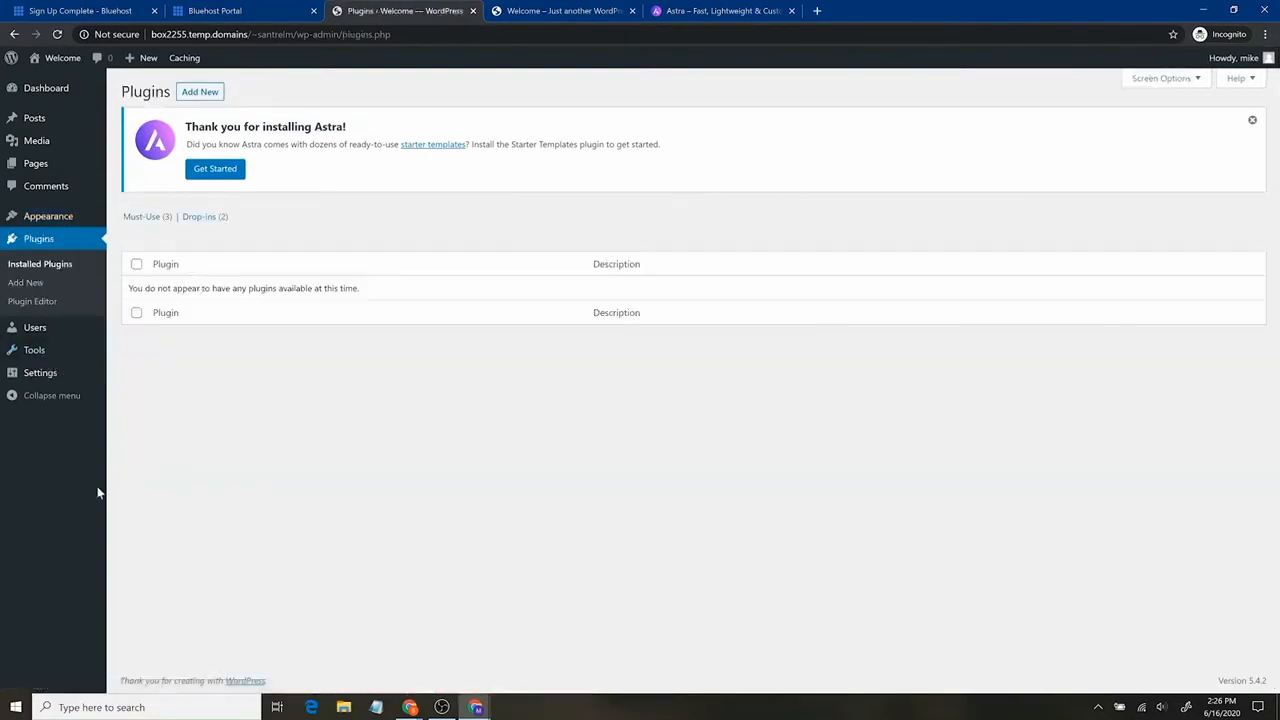
{"action": "left_click", "coordinate": [192, 92]}
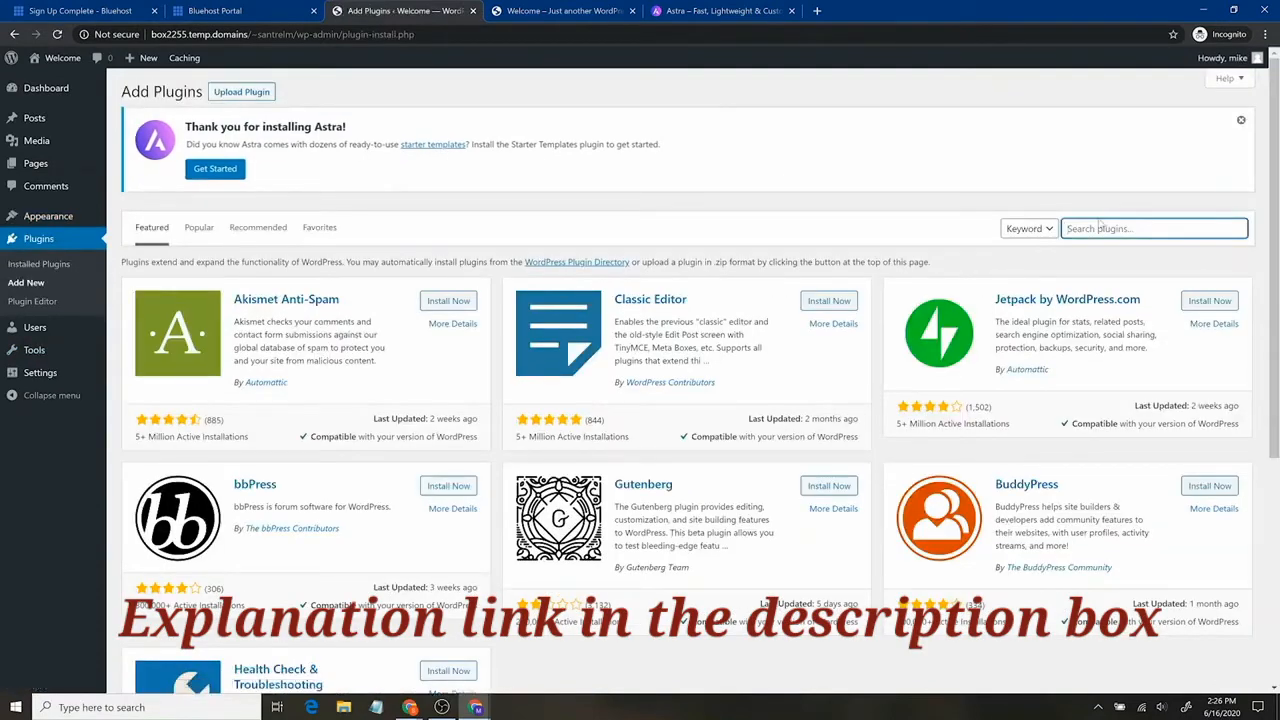
Load santrelmedia.com/elementor in a new tab, browse its homepage, then return to Add Plugins.
{"action": "key", "text": "ctrl+t"}
{"action": "type", "text": "san"}
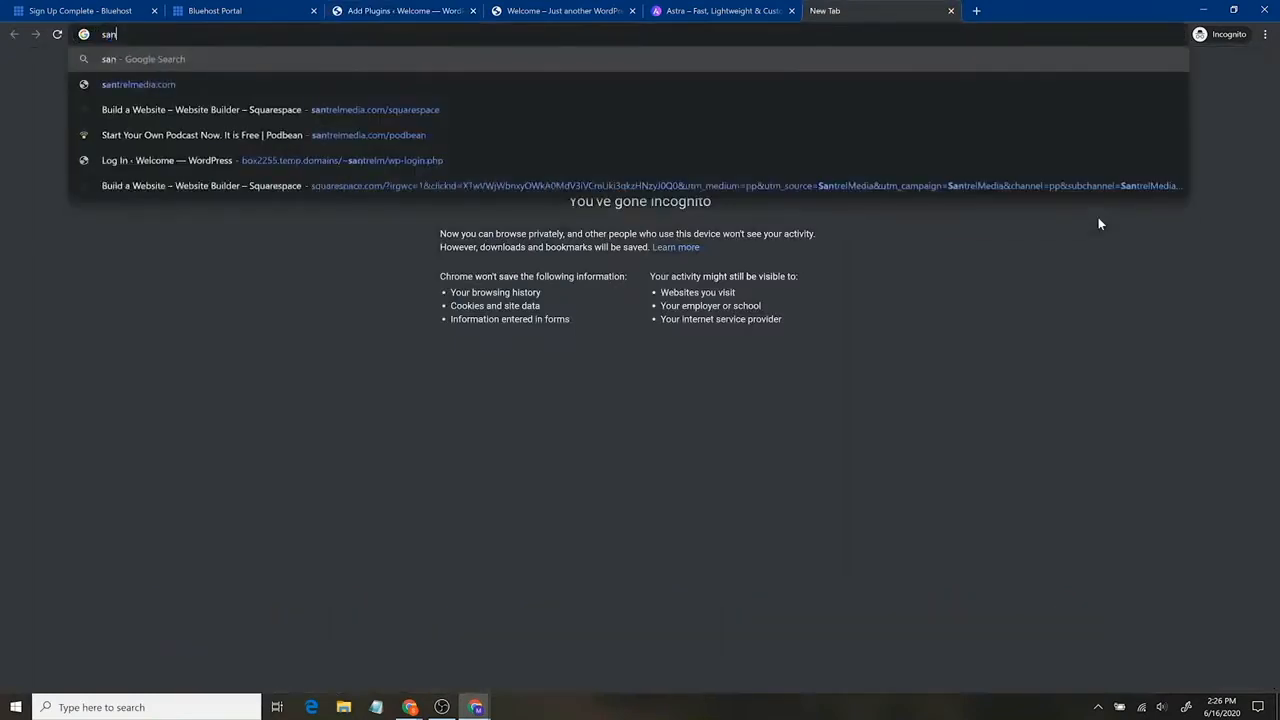
{"action": "type", "text": "trelmedia.com"}
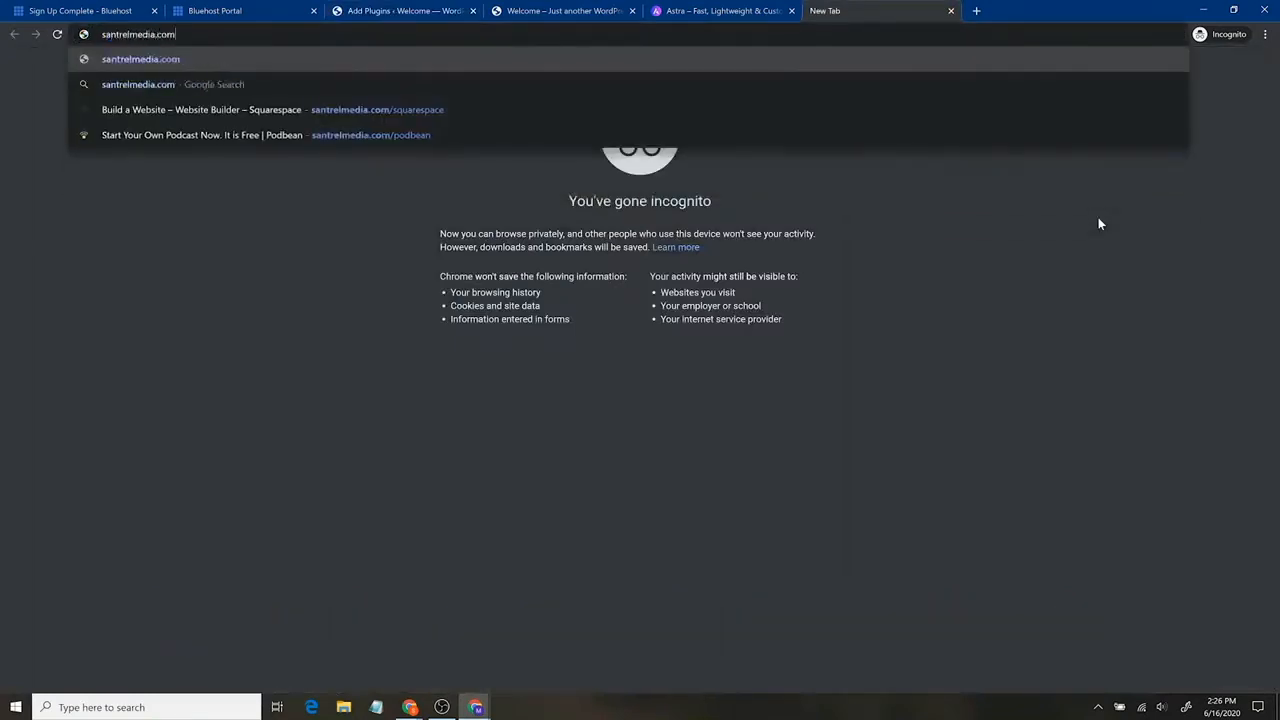
{"action": "type", "text": "/elementor"}
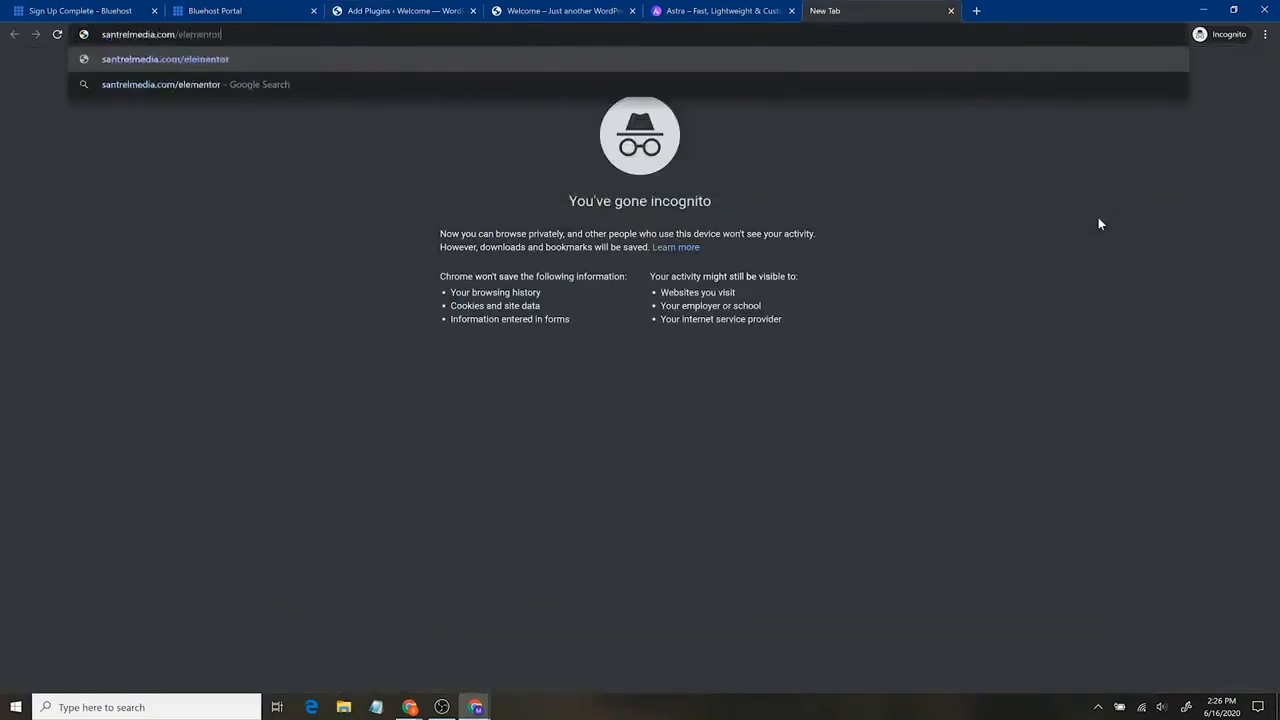
{"action": "key", "text": "Return"}
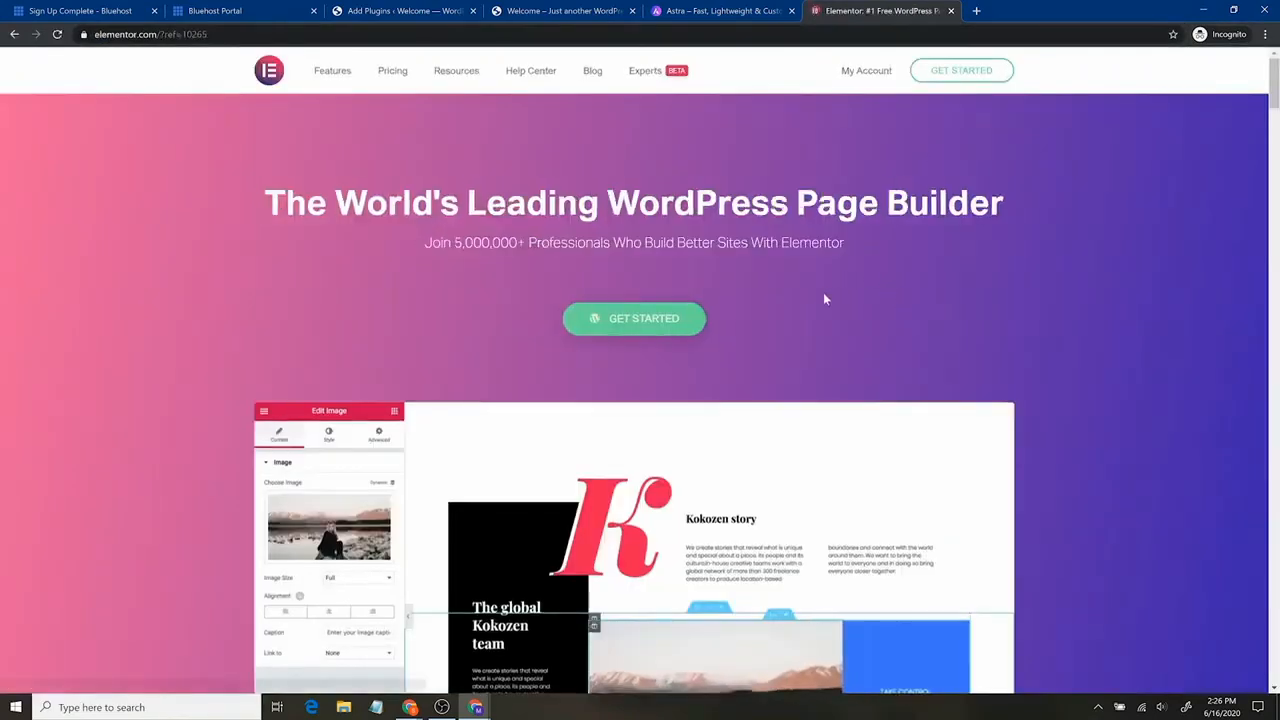
{"action": "scroll", "coordinate": [797, 317], "scroll_direction": "down", "scroll_amount": 5}
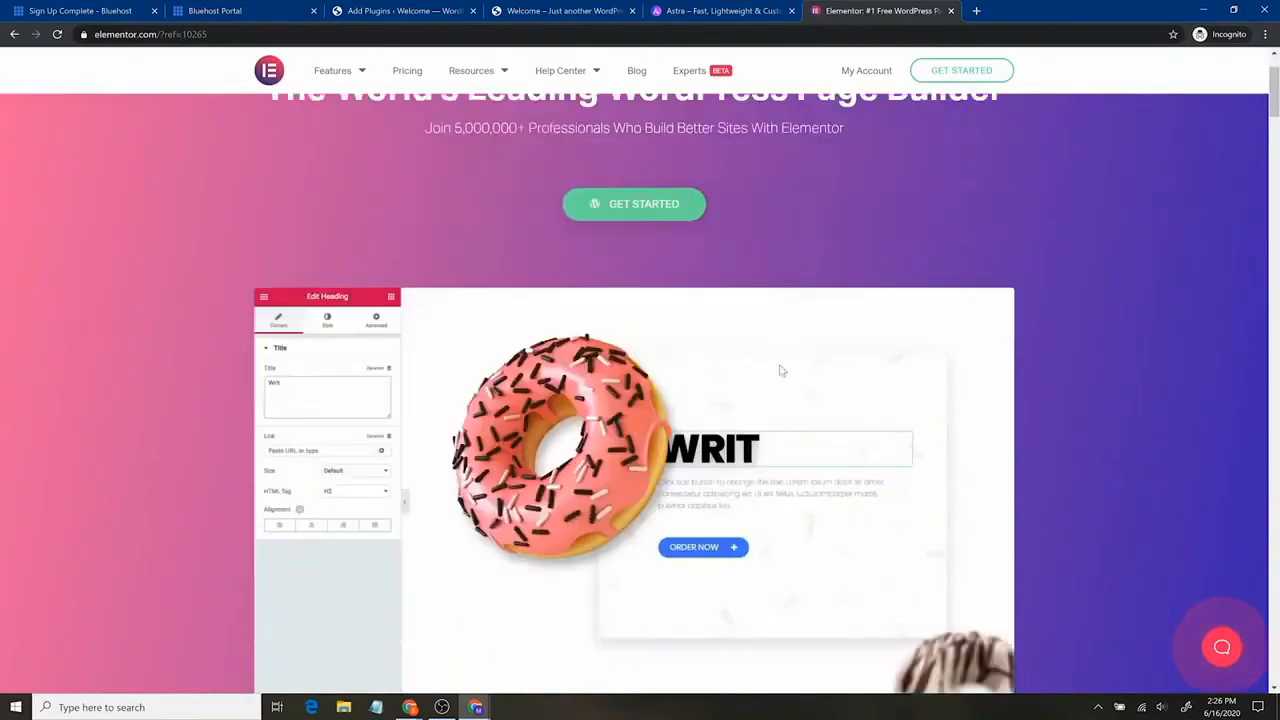
{"action": "scroll", "coordinate": [781, 376], "scroll_direction": "down", "scroll_amount": 2}
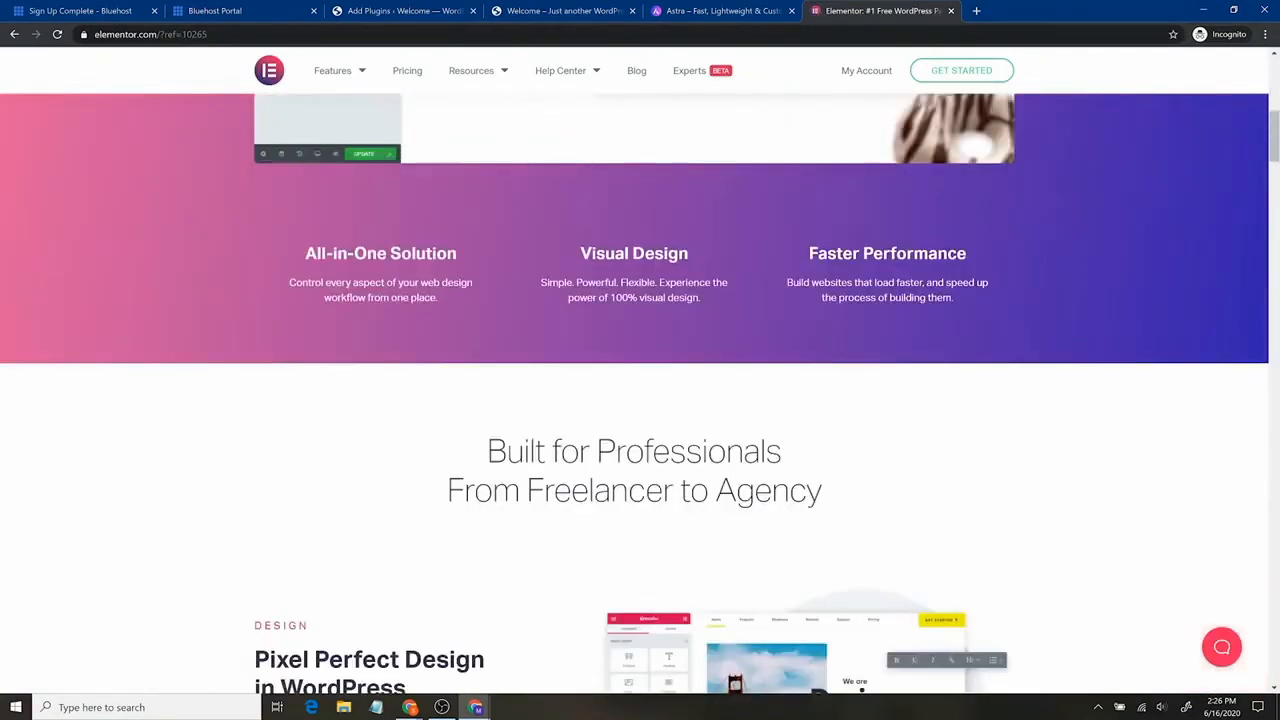
{"action": "scroll", "coordinate": [640, 380], "scroll_direction": "down", "scroll_amount": 6}
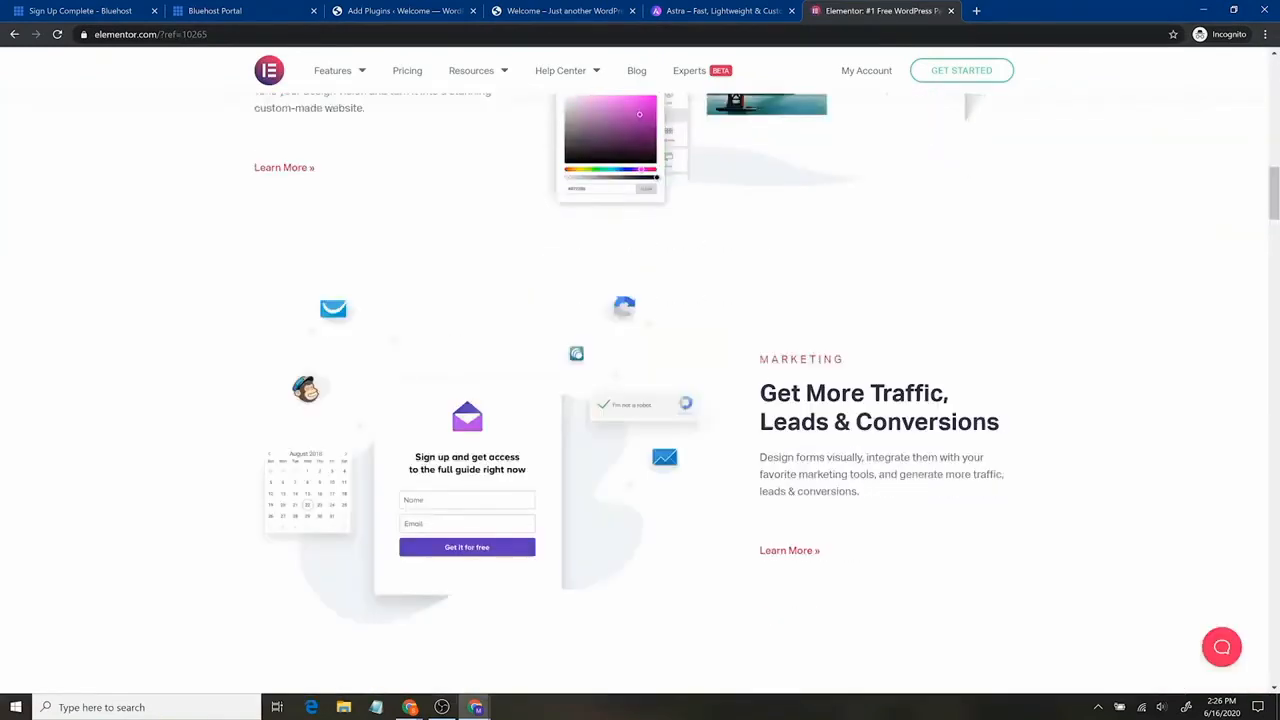
{"action": "scroll", "coordinate": [640, 380], "scroll_direction": "up", "scroll_amount": 4}
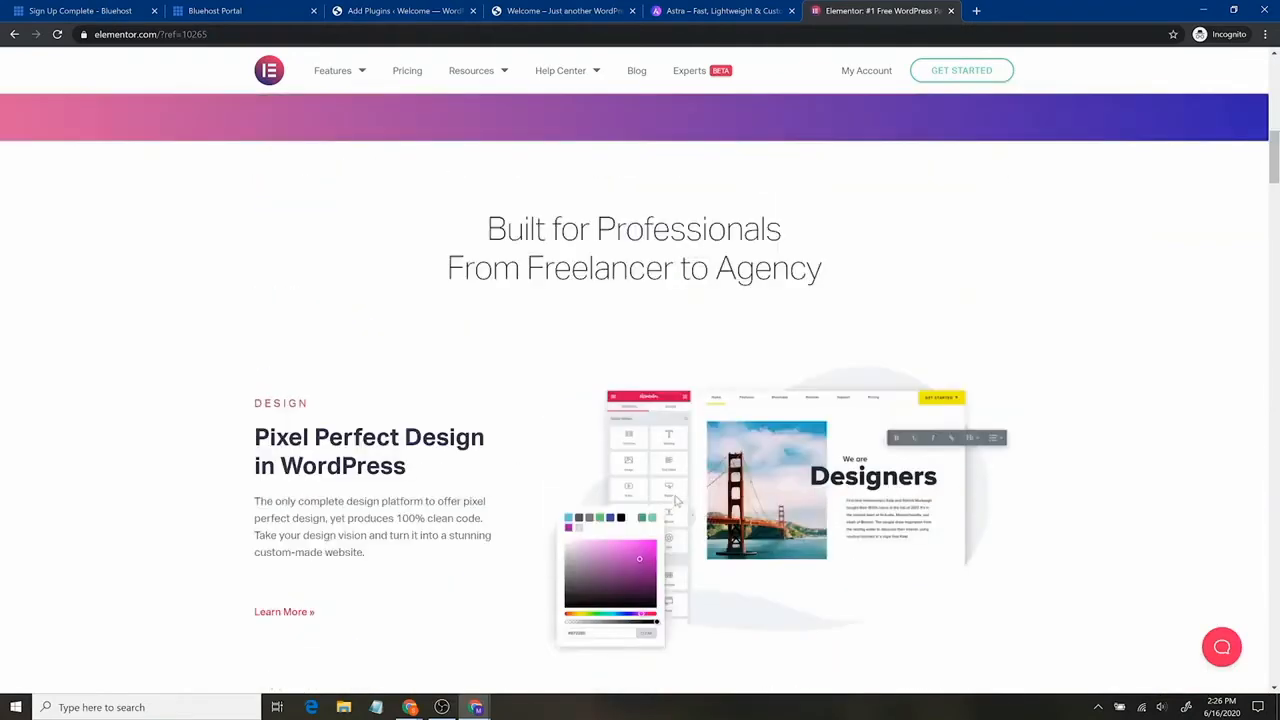
{"action": "scroll", "coordinate": [729, 380], "scroll_direction": "up", "scroll_amount": 5}
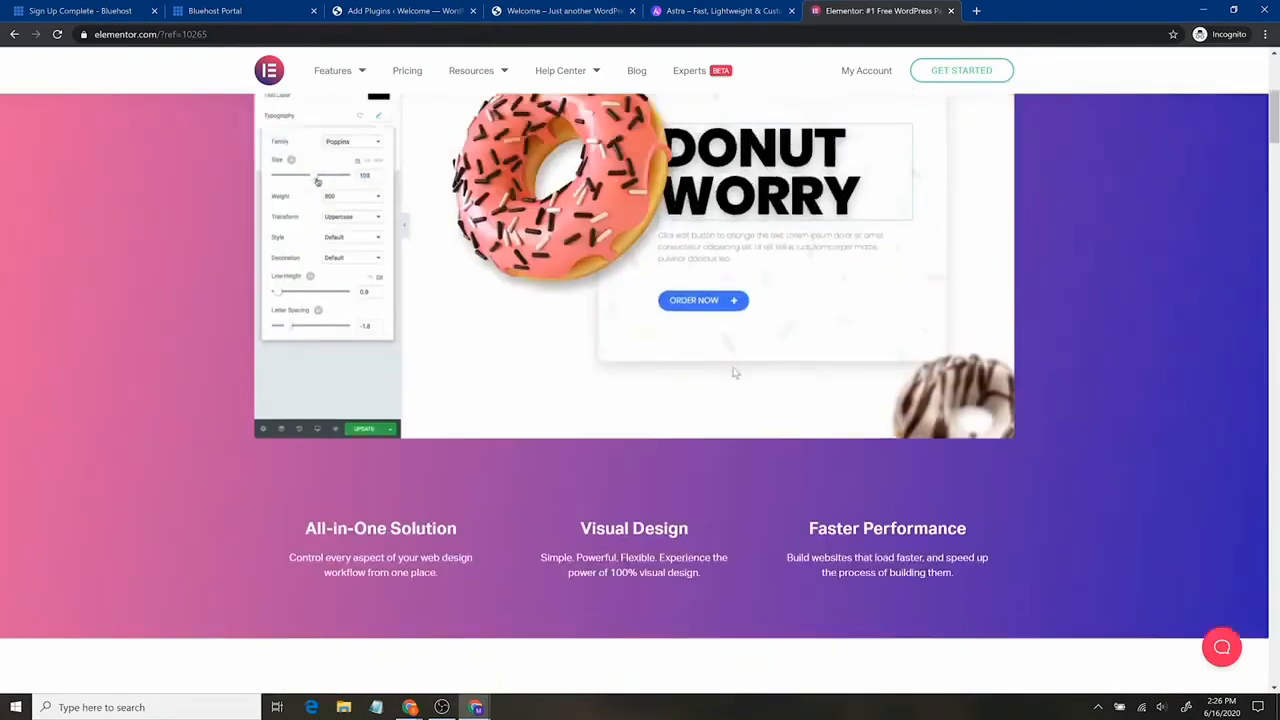
{"action": "left_click", "coordinate": [405, 10]}
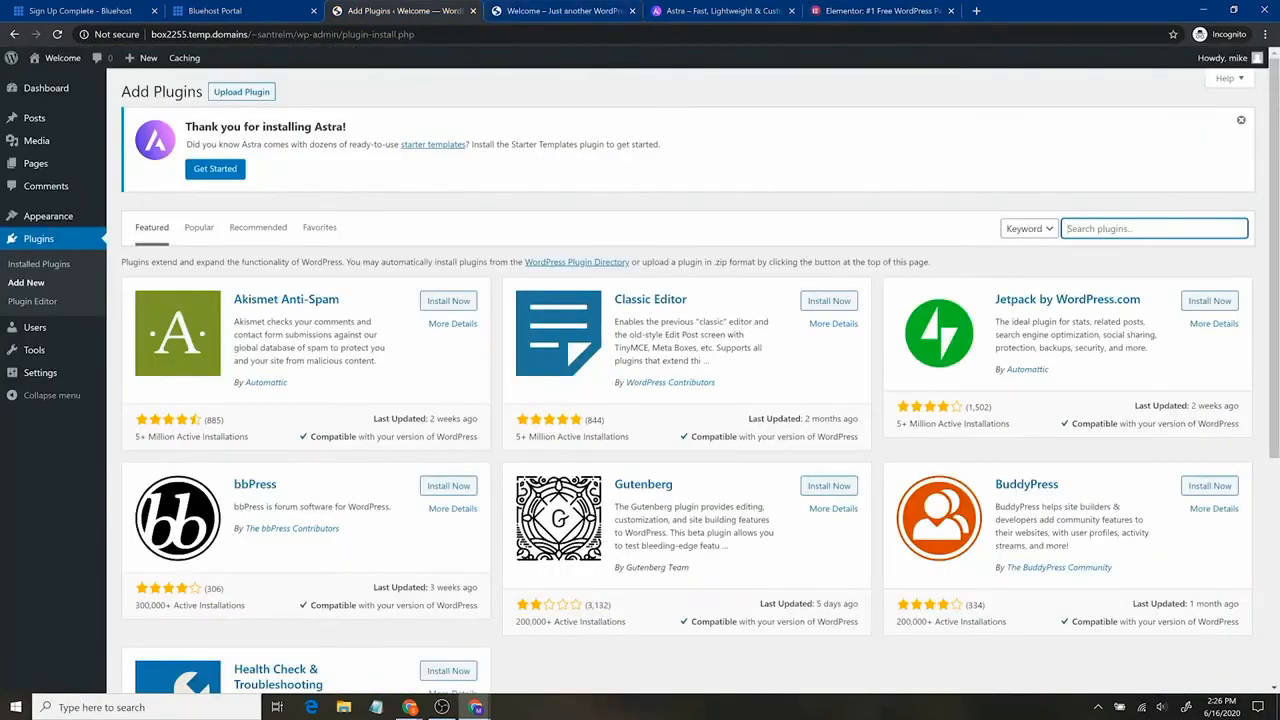
Search 'elementor', install and activate Elementor Page Builder, check Installed Plugins, then return to Add New.
{"action": "type", "text": "elementor"}
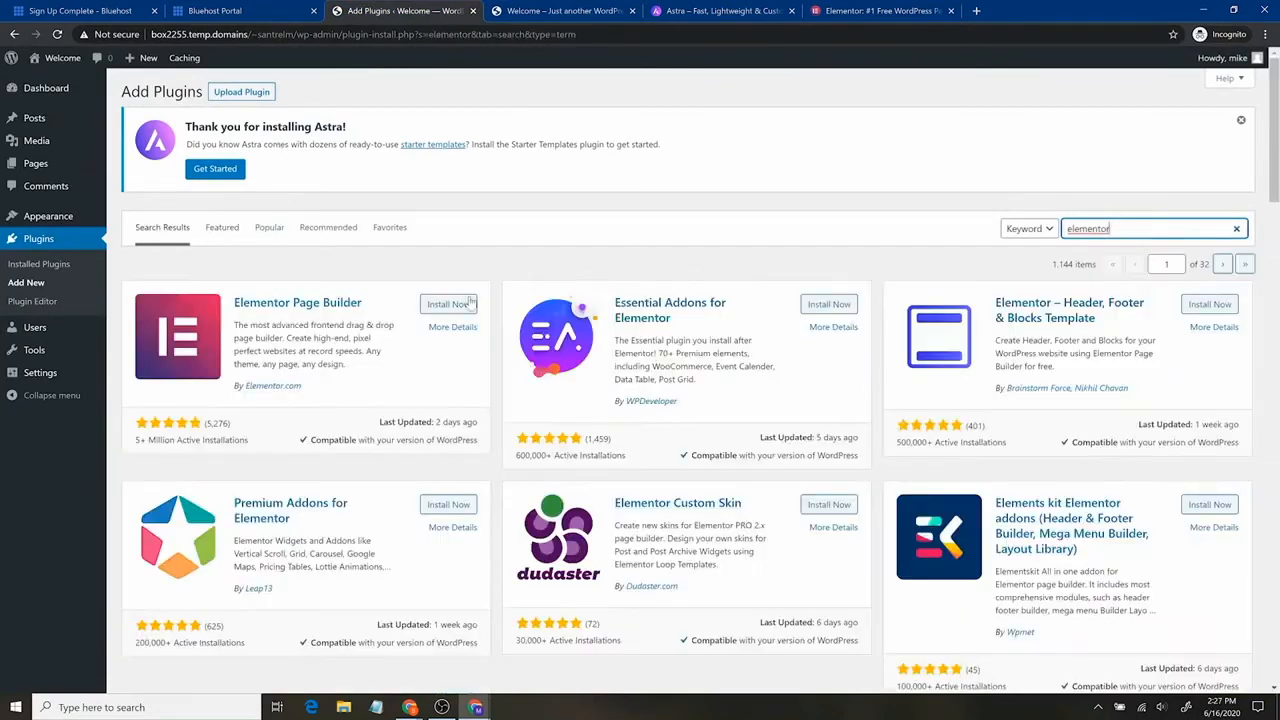
{"action": "left_click", "coordinate": [448, 304]}
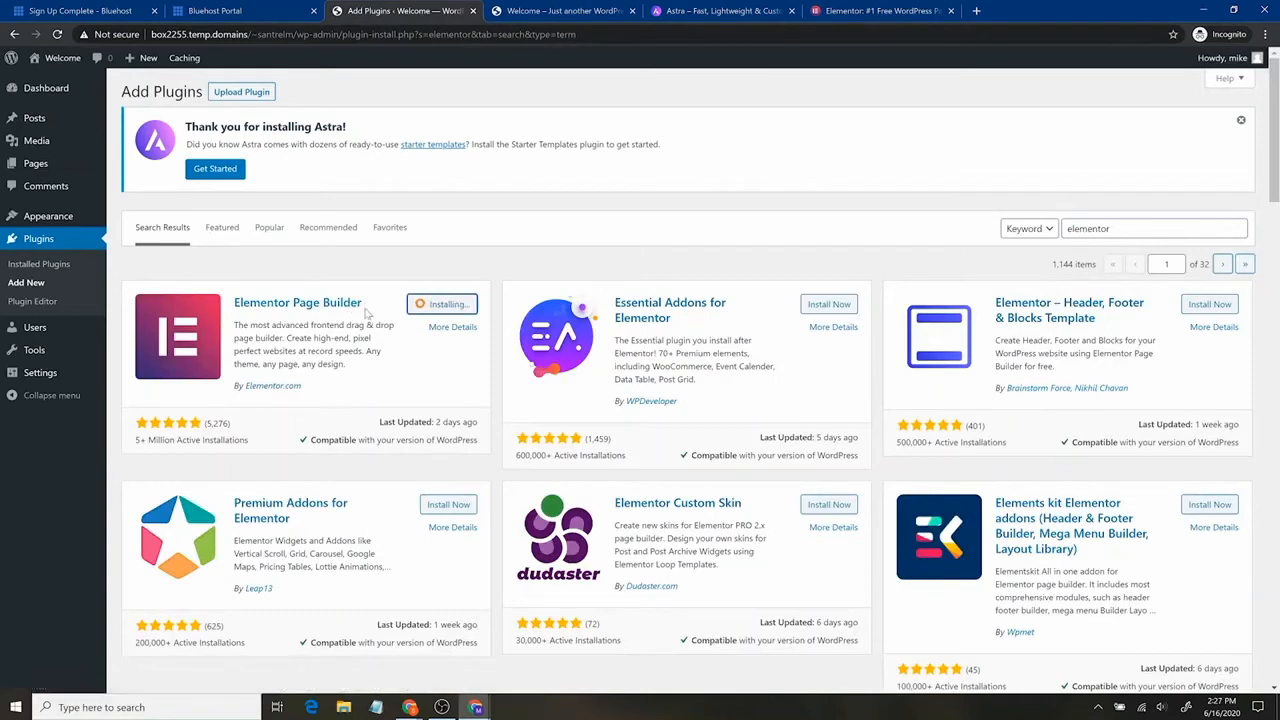
{"action": "left_click", "coordinate": [455, 306]}
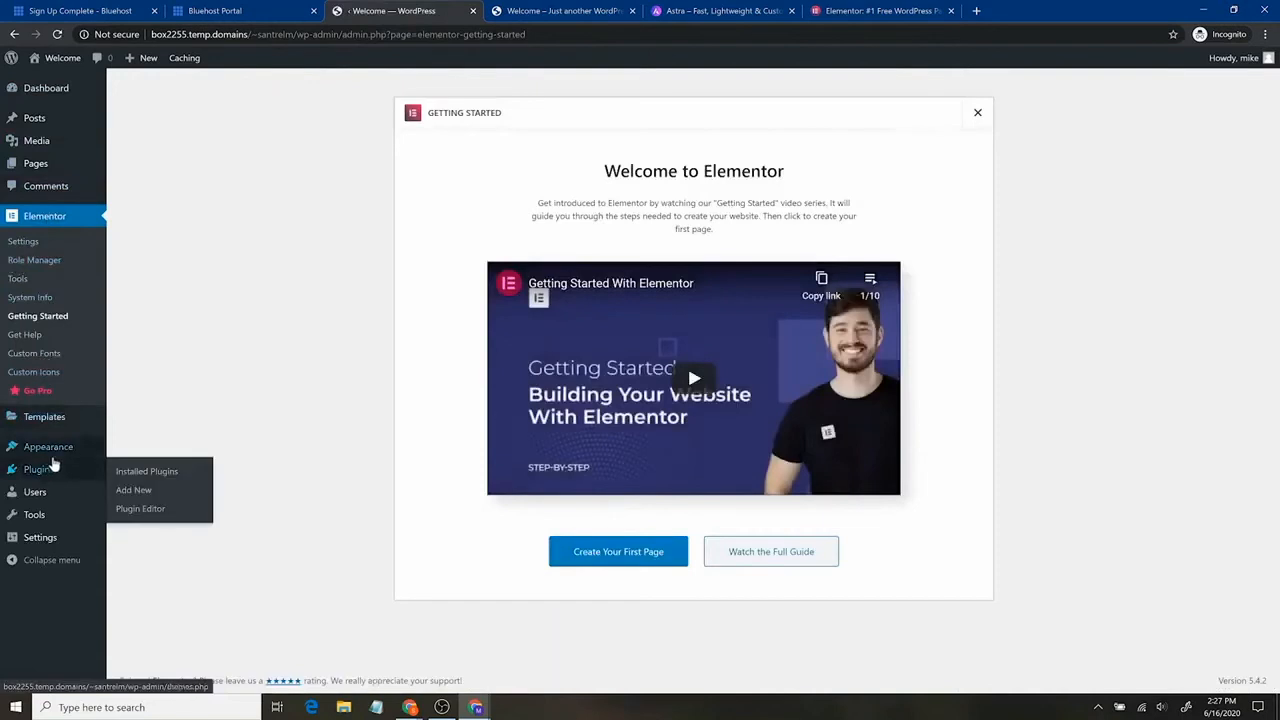
{"action": "left_click", "coordinate": [57, 478]}
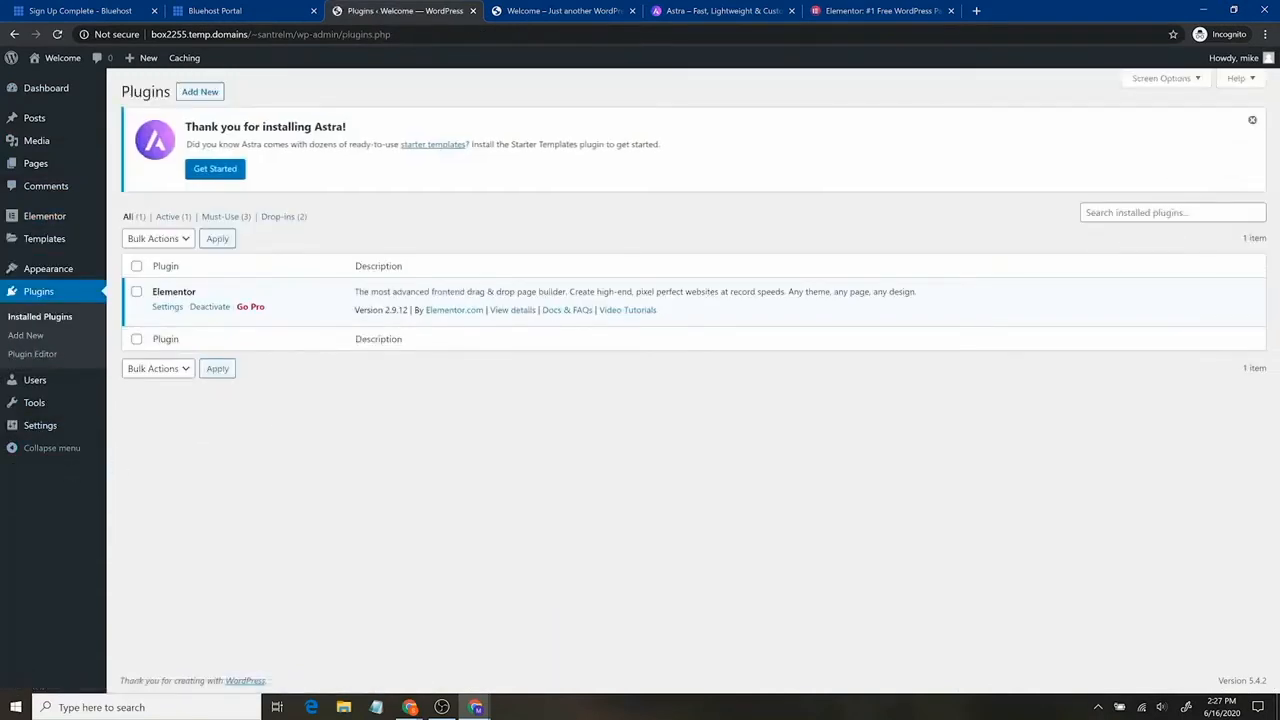
{"action": "left_click", "coordinate": [200, 92]}
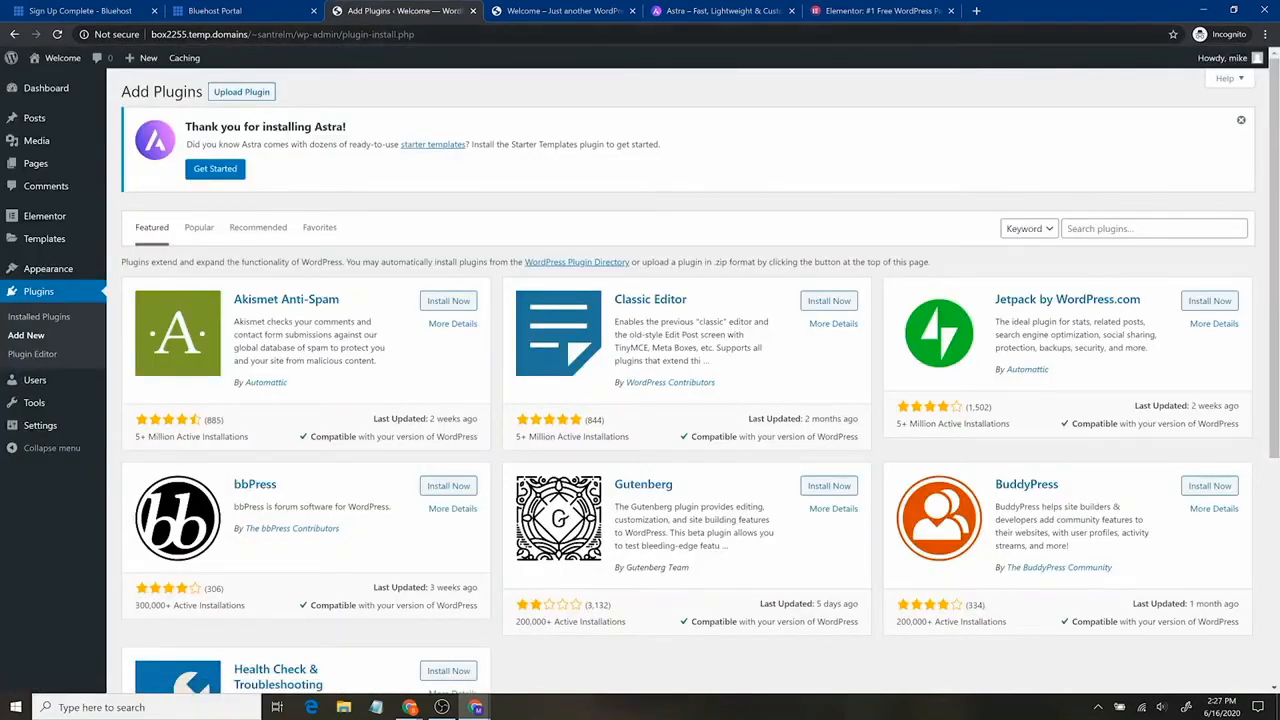
Search plugins for 'en', install and activate Envato Elements, then open Appearance > Astra Options.
{"action": "left_click", "coordinate": [1154, 229]}
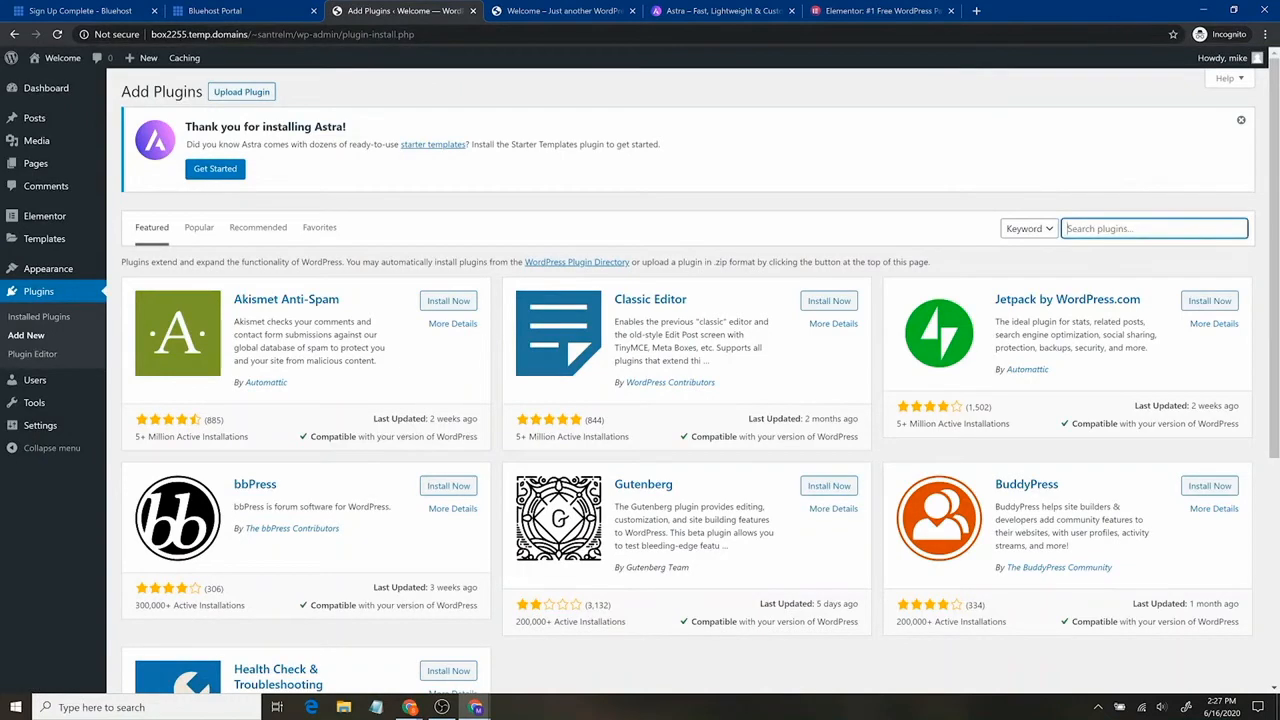
{"action": "type", "text": "envato"}
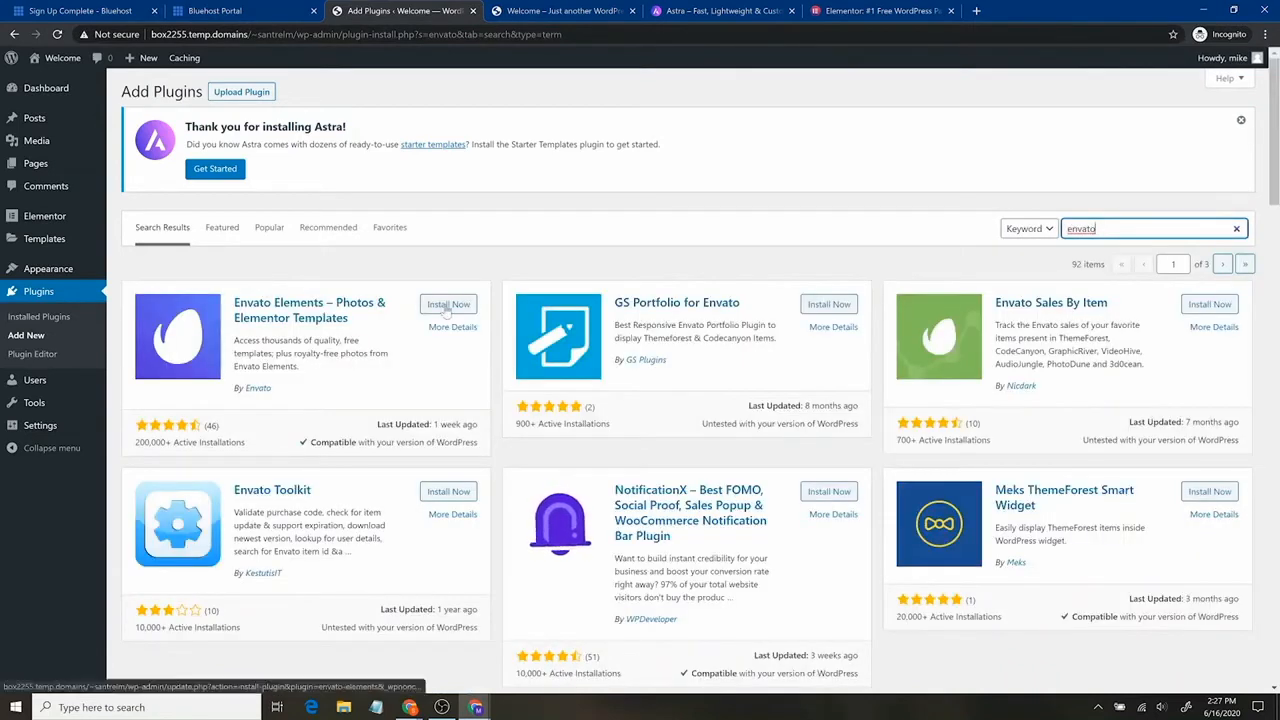
{"action": "left_click", "coordinate": [443, 305]}
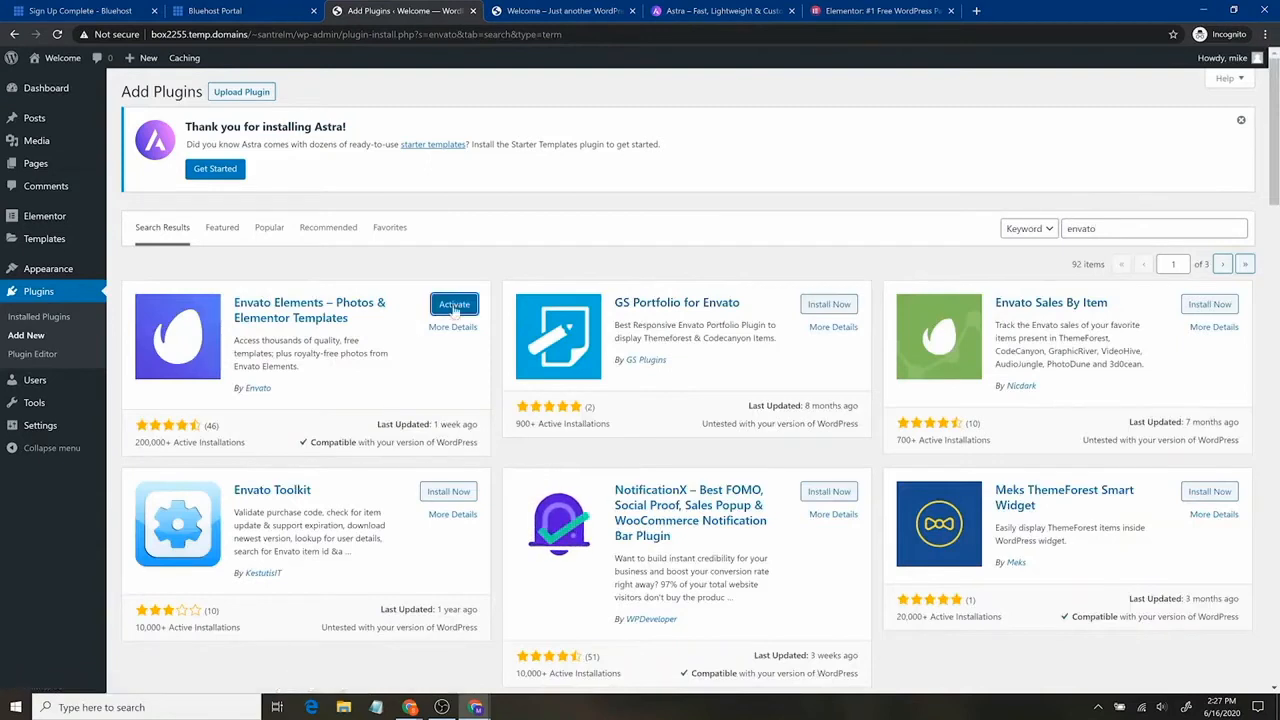
{"action": "left_click", "coordinate": [453, 310]}
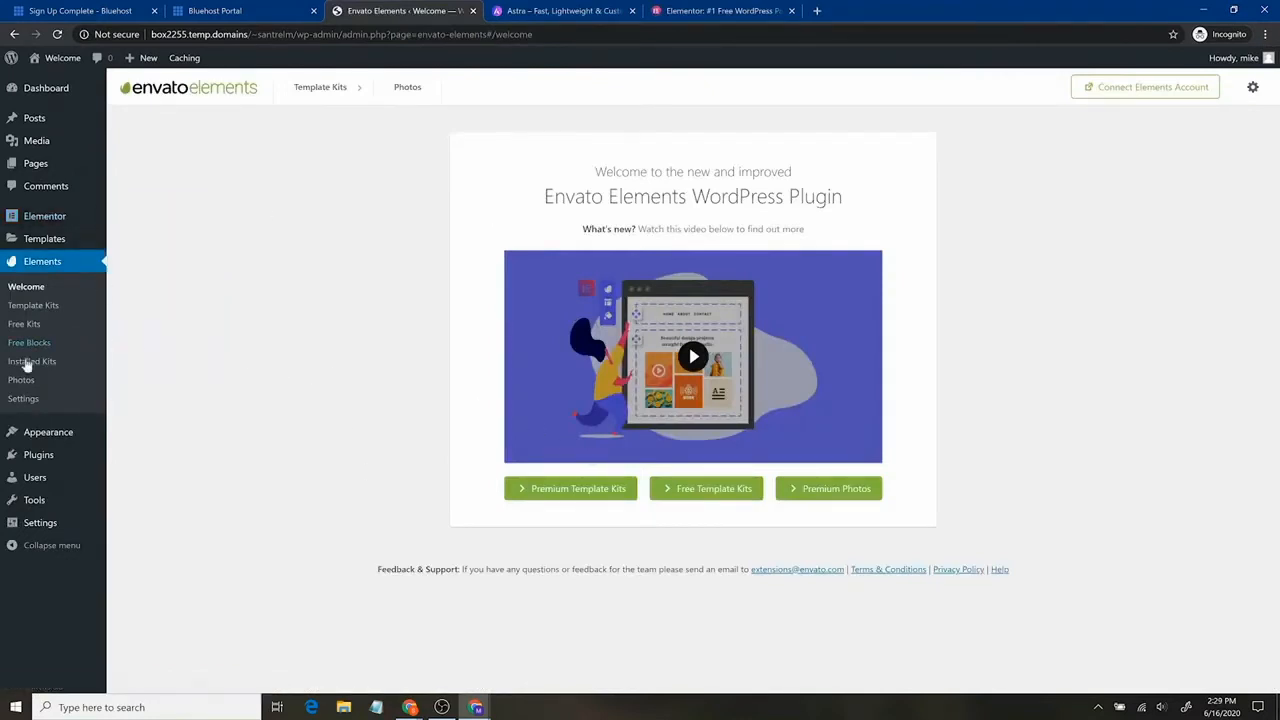
{"action": "mouse_move", "coordinate": [42, 430]}
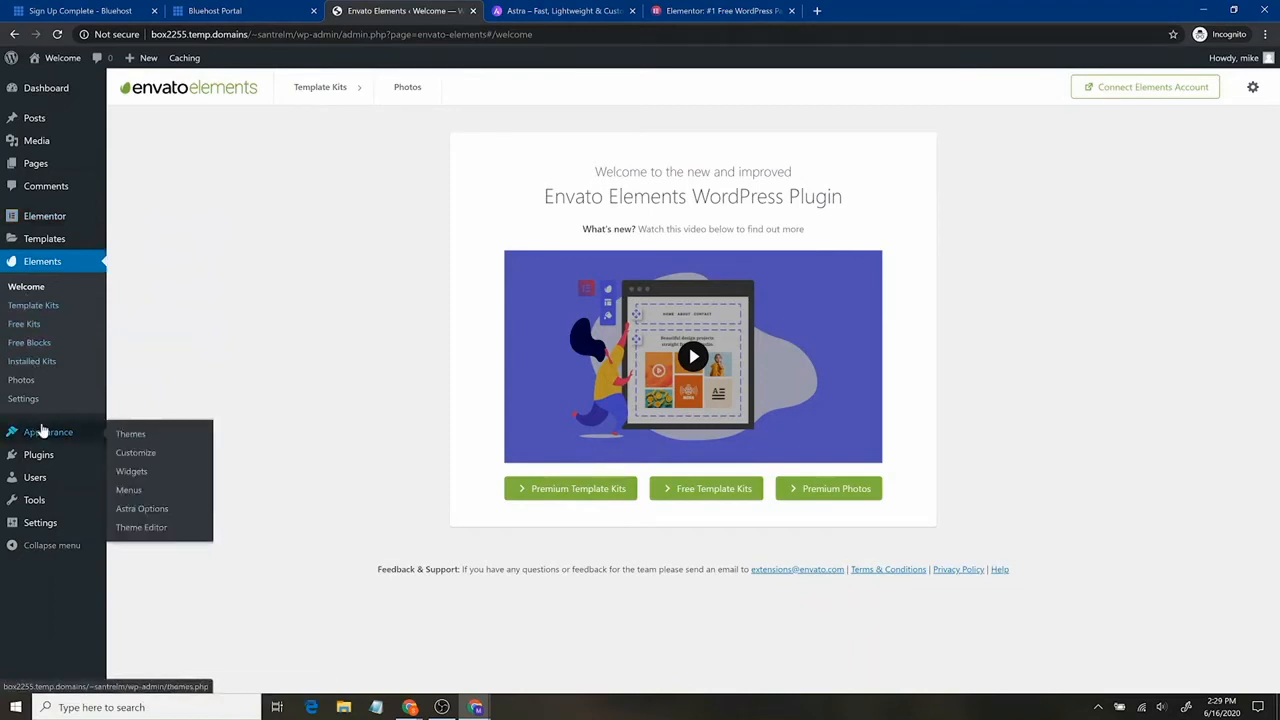
{"action": "left_click", "coordinate": [147, 510]}
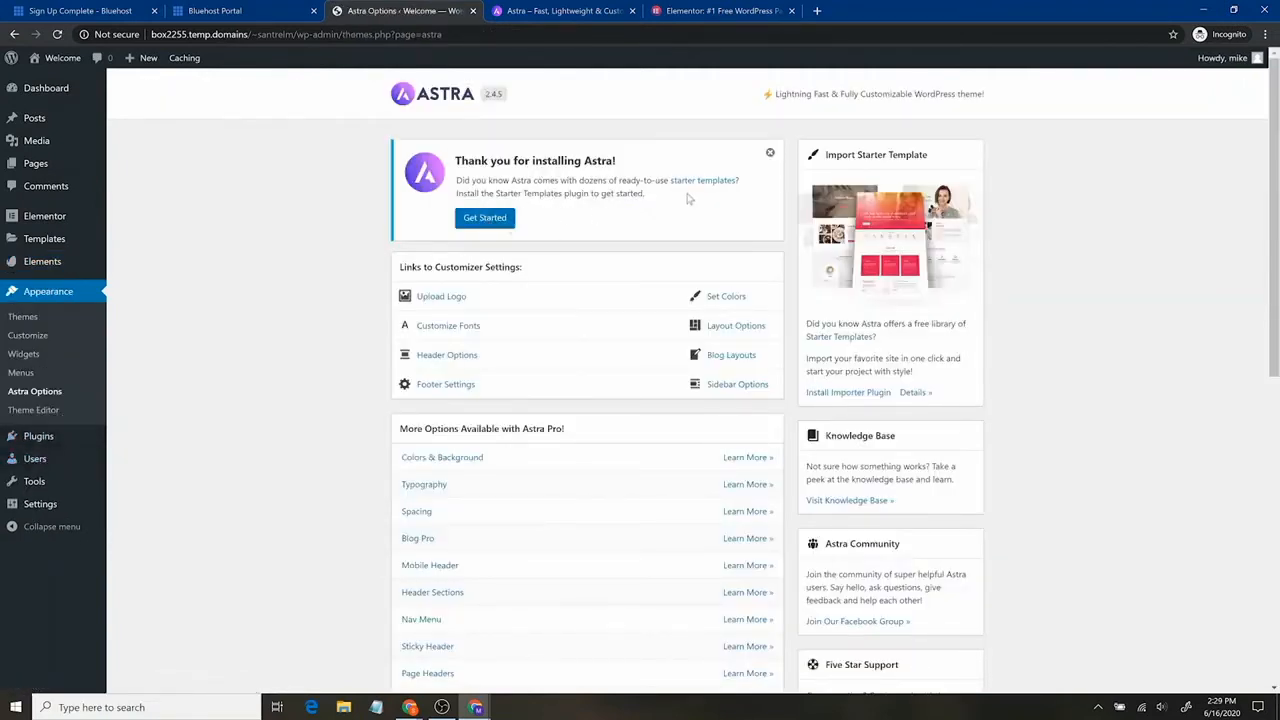
Use Get Started on the 'Thank you for installing Astra' notice to install the Starter Templates importer.
{"action": "left_click", "coordinate": [487, 222]}
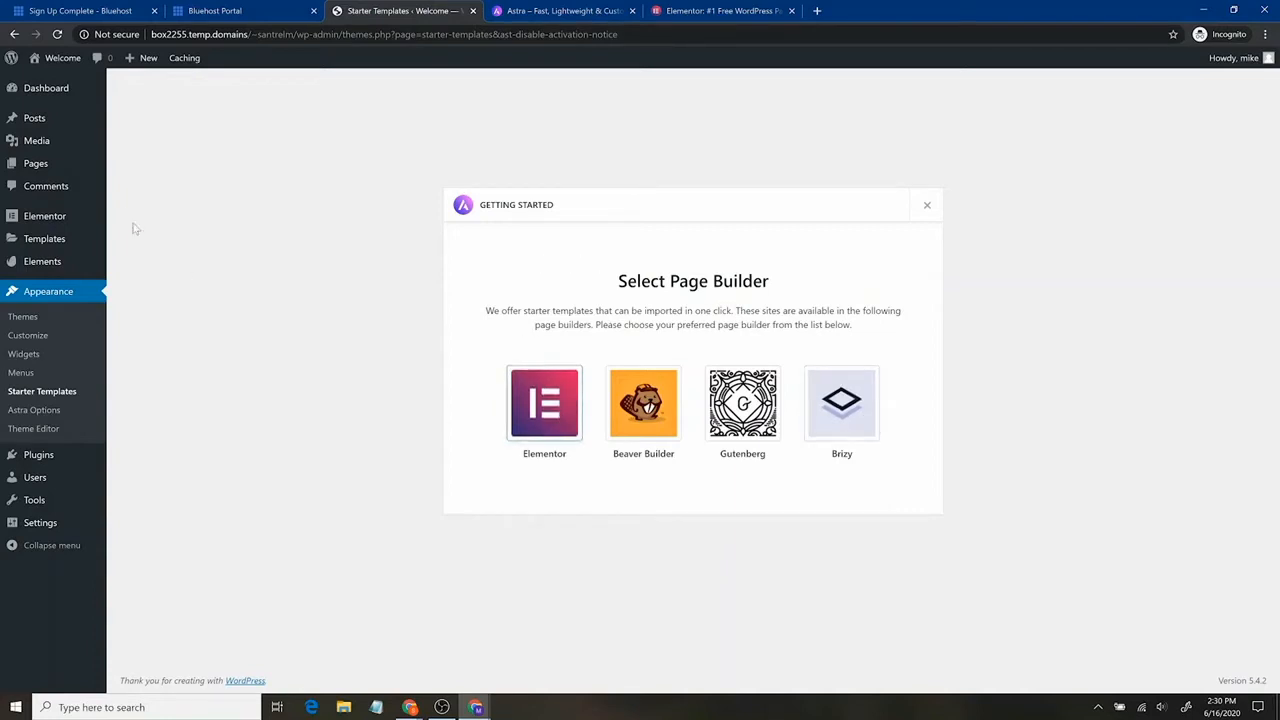
Choose Elementor as the page builder and filter the starter templates to Free only.
{"action": "left_click", "coordinate": [541, 409]}
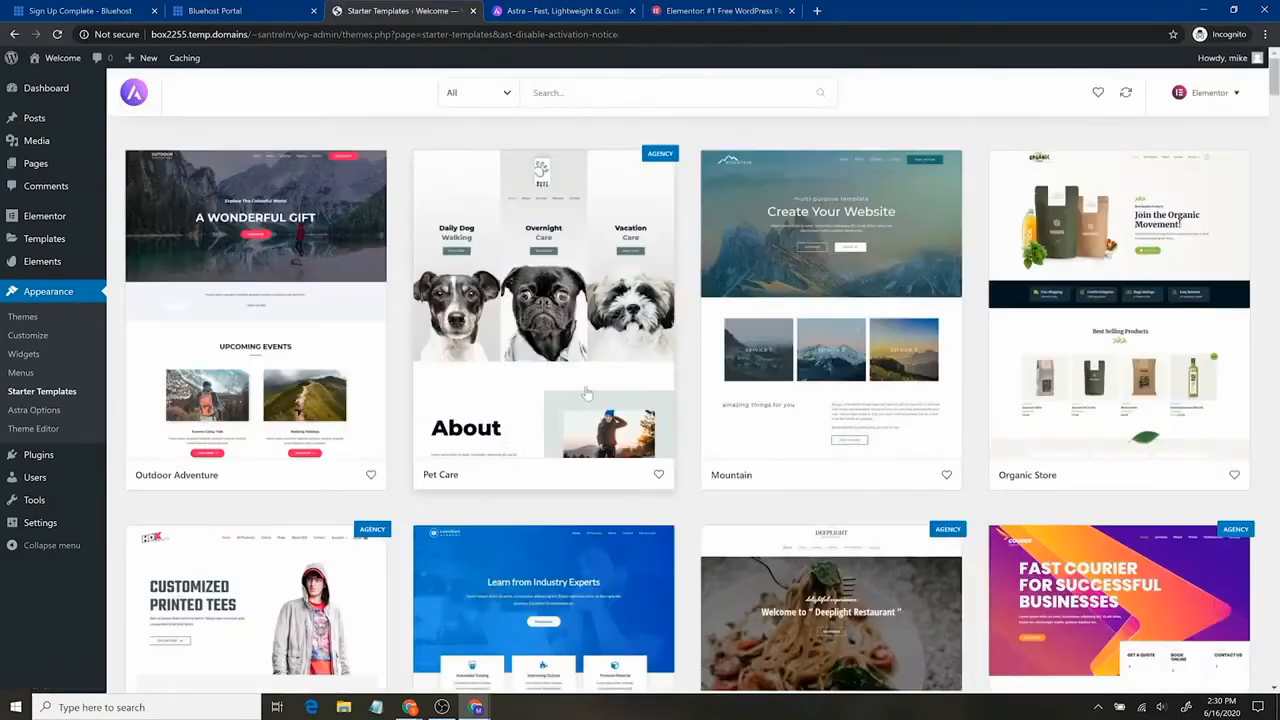
{"action": "left_click", "coordinate": [1240, 97]}
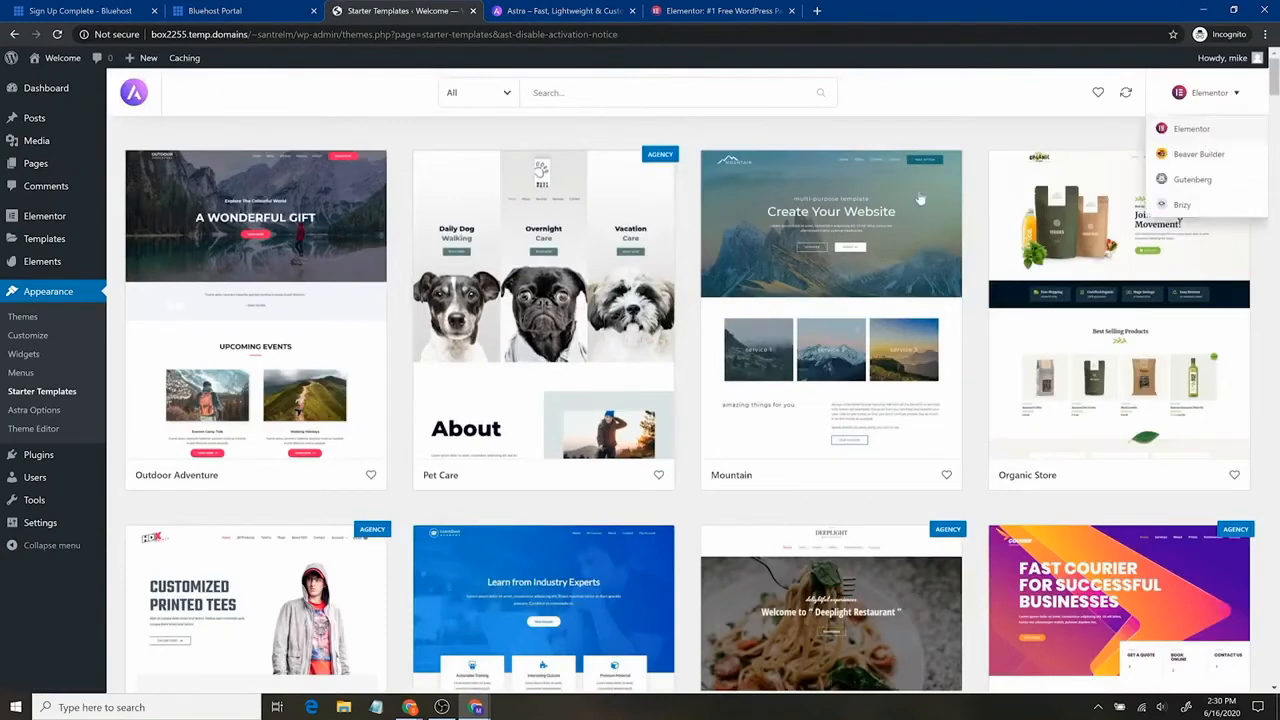
{"action": "left_click", "coordinate": [492, 93]}
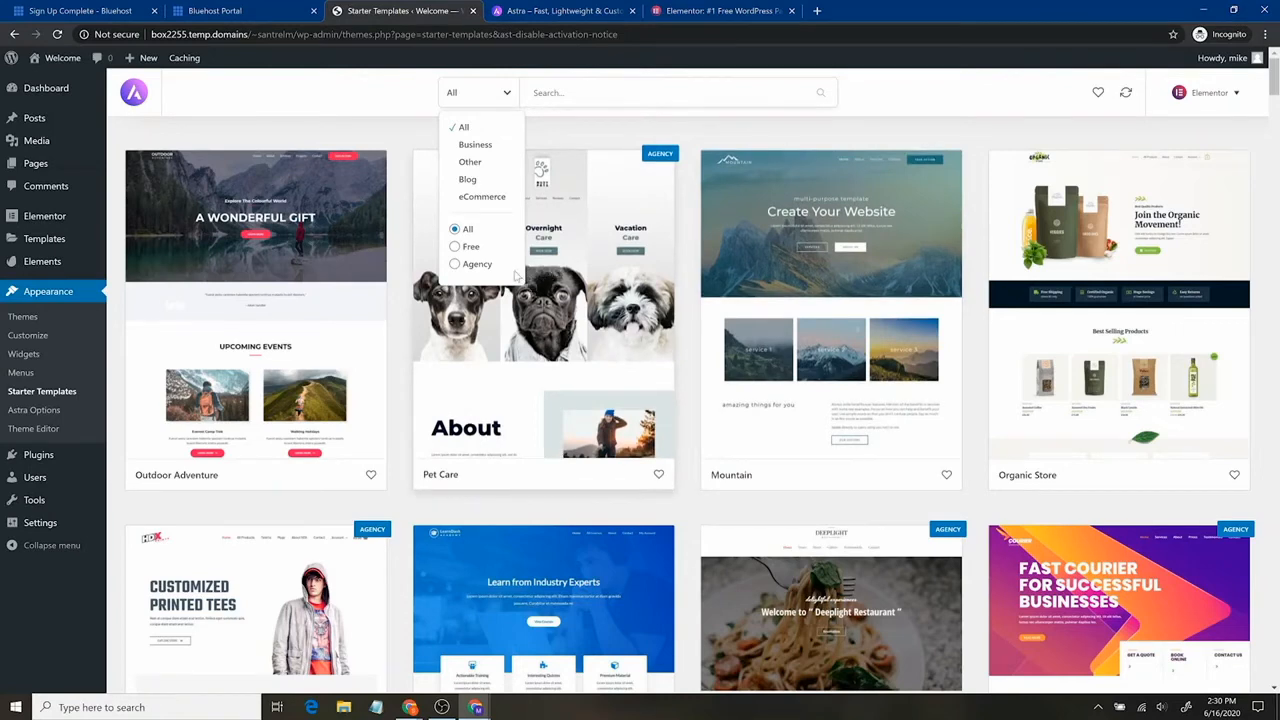
{"action": "left_click", "coordinate": [471, 247]}
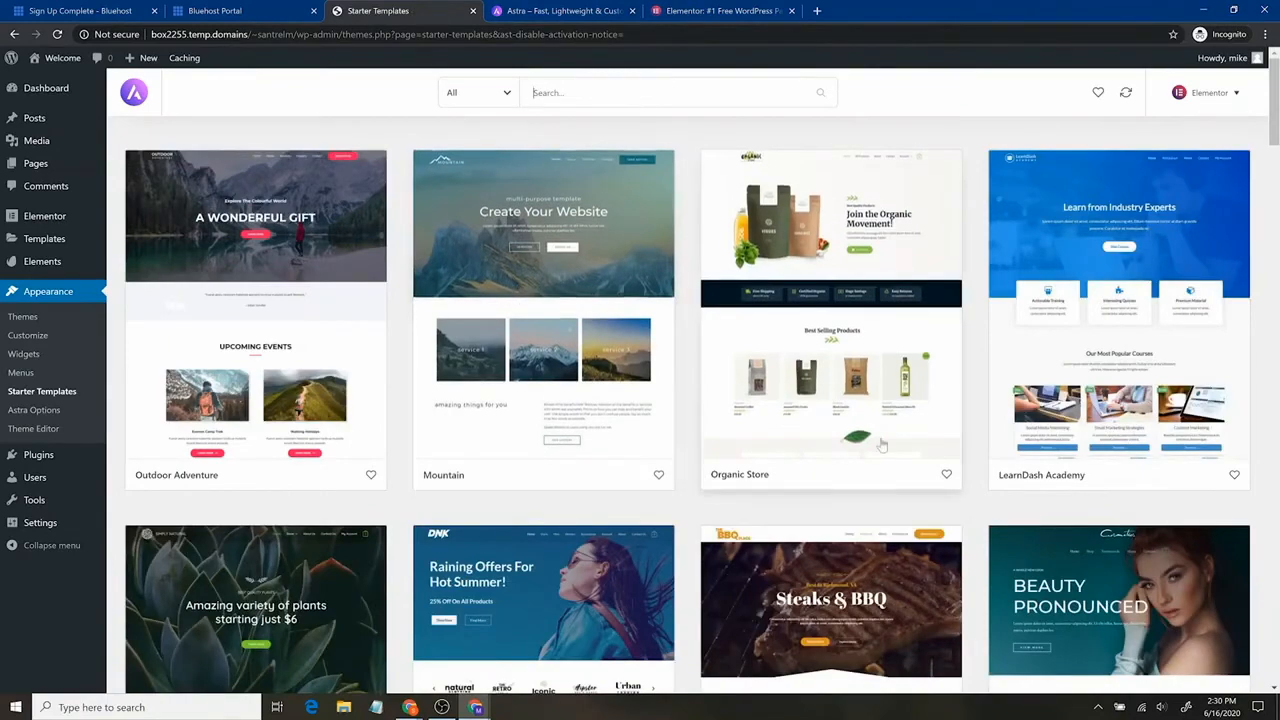
Scroll the free templates and open the Windows & Doors Services template details.
{"action": "scroll", "coordinate": [771, 449], "scroll_direction": "down", "scroll_amount": 7}
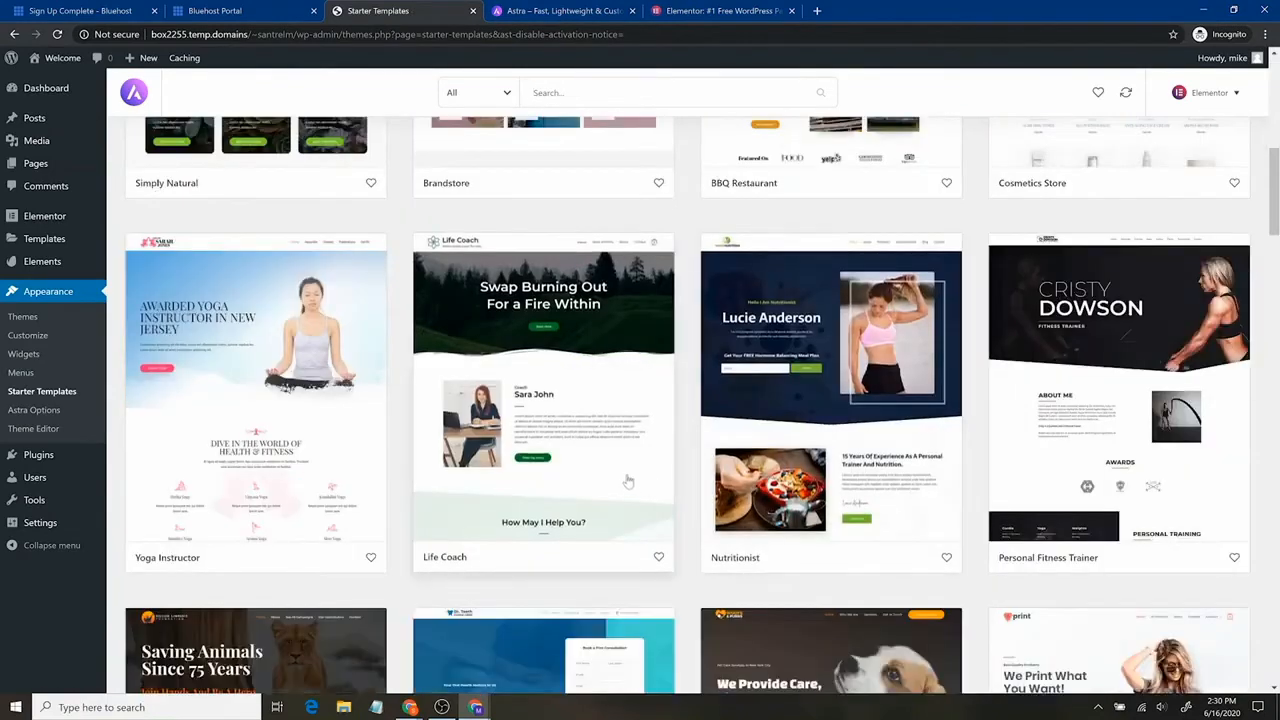
{"action": "scroll", "coordinate": [598, 478], "scroll_direction": "down", "scroll_amount": 3}
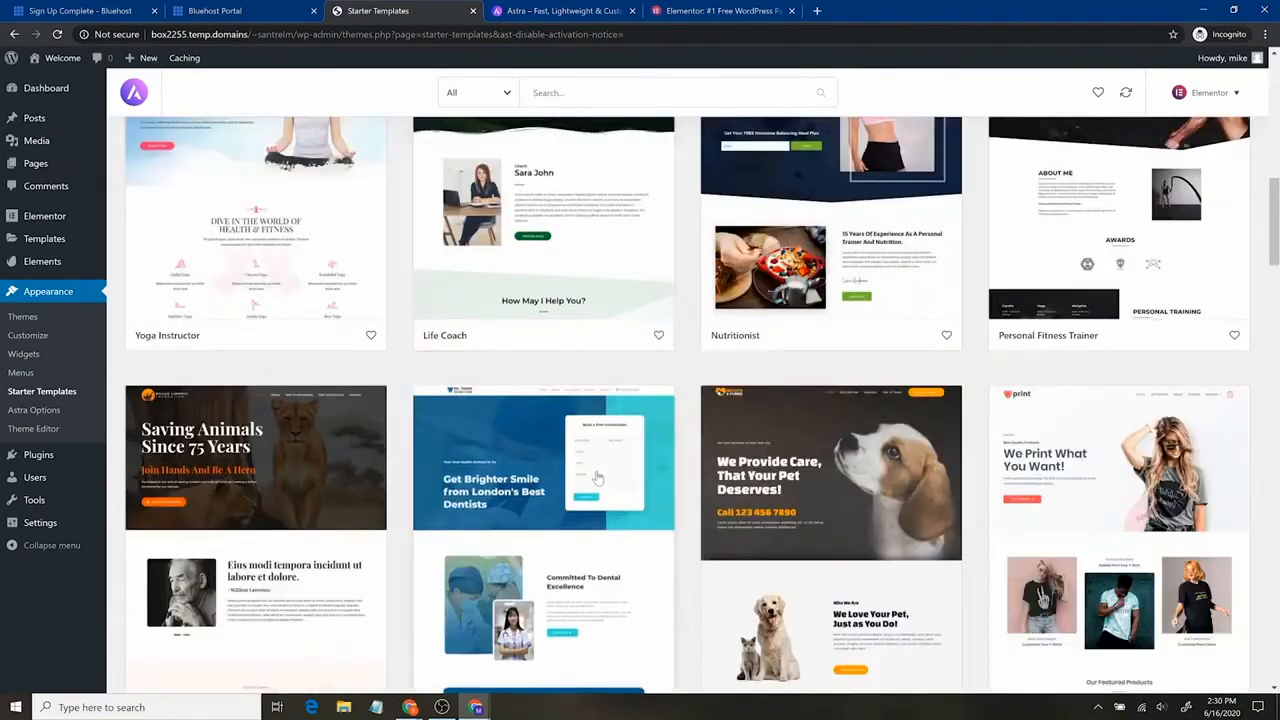
{"action": "scroll", "coordinate": [598, 478], "scroll_direction": "up", "scroll_amount": 5}
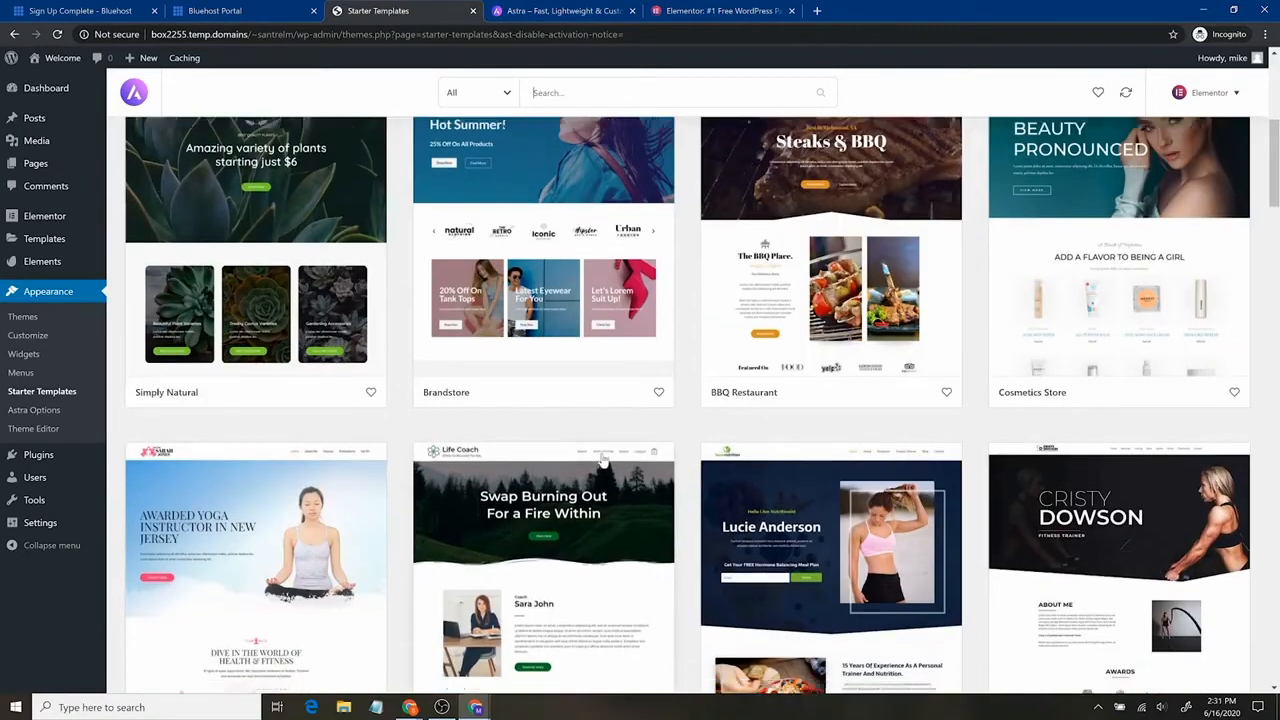
{"action": "scroll", "coordinate": [603, 458], "scroll_direction": "down", "scroll_amount": 3}
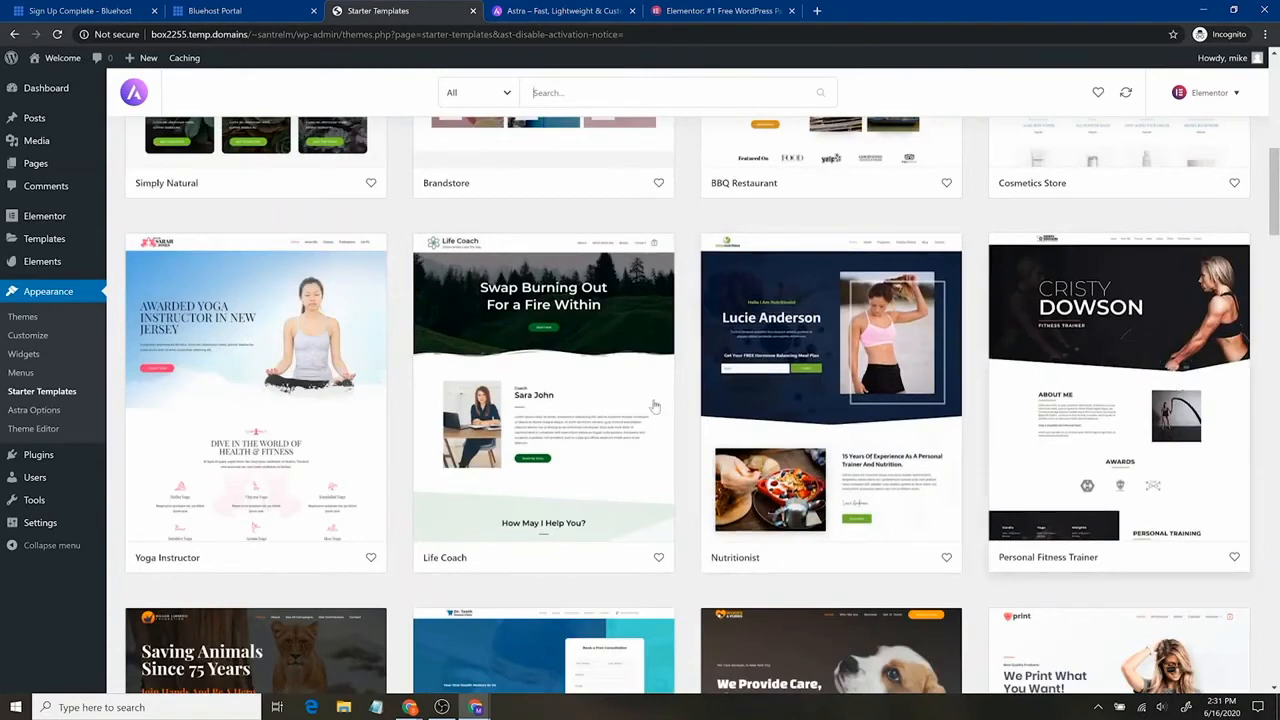
{"action": "scroll", "coordinate": [521, 437], "scroll_direction": "up", "scroll_amount": 9}
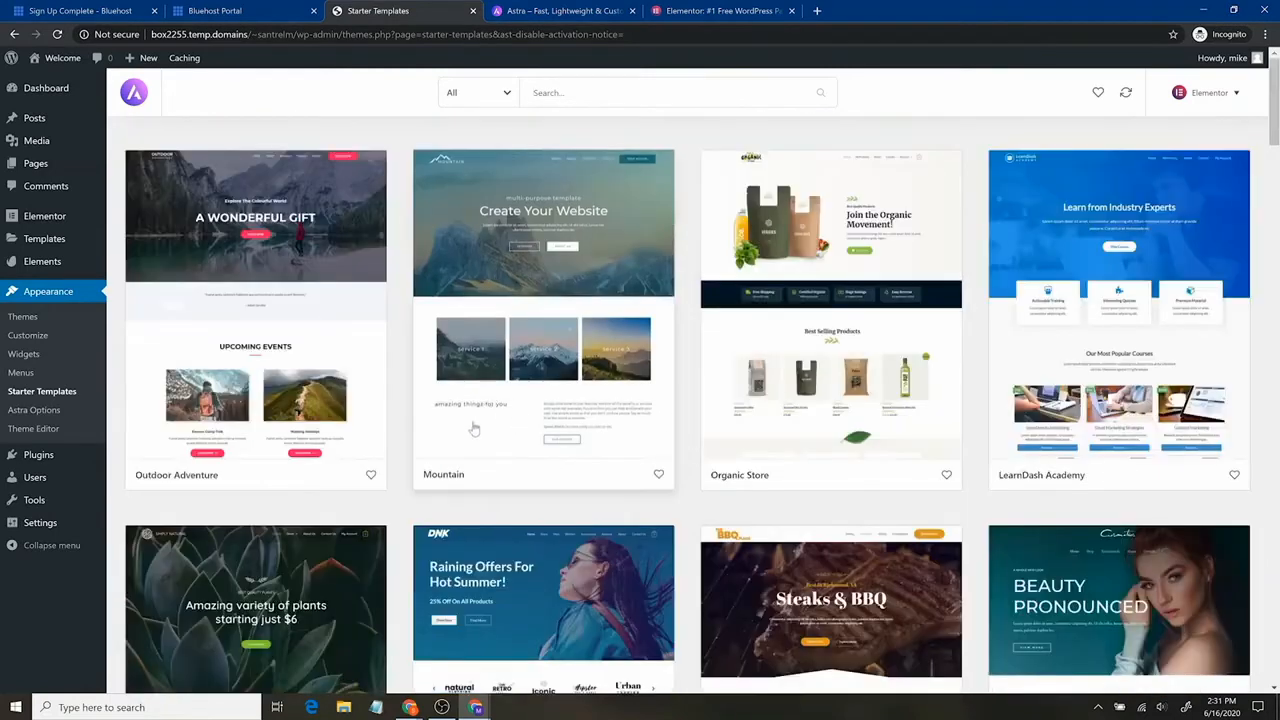
{"action": "scroll", "coordinate": [540, 482], "scroll_direction": "down", "scroll_amount": 10}
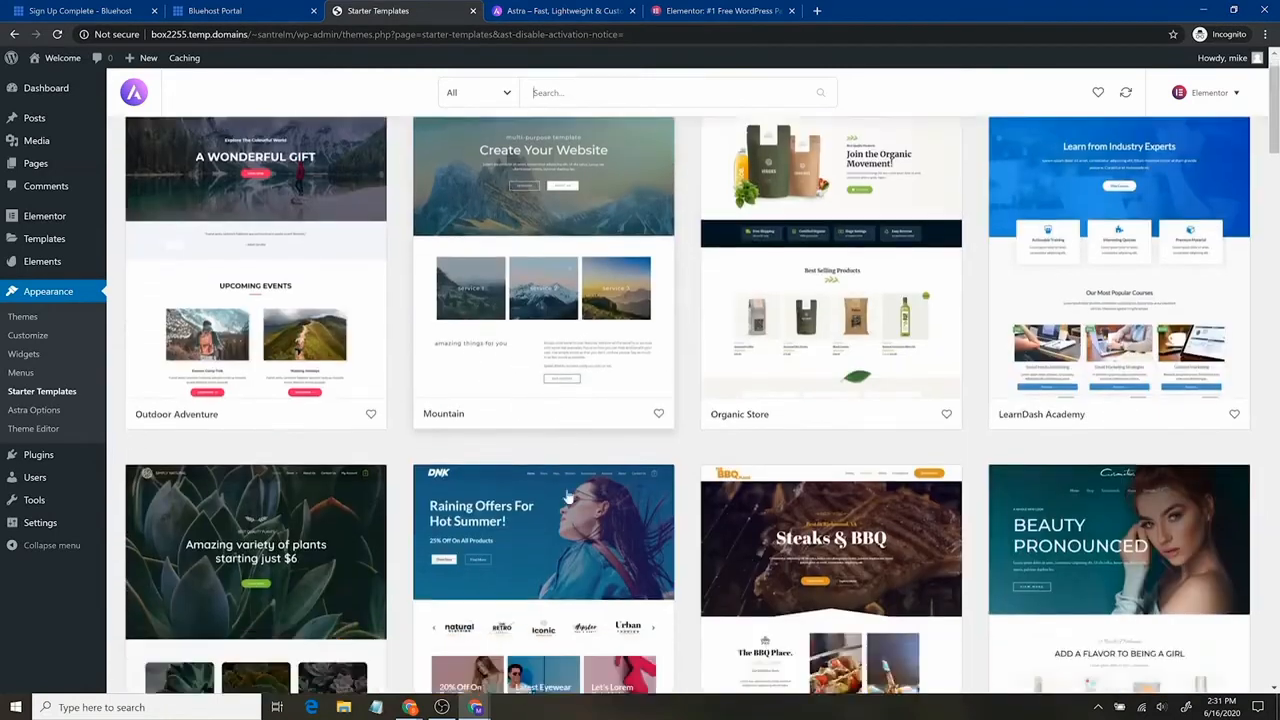
{"action": "scroll", "coordinate": [563, 485], "scroll_direction": "down", "scroll_amount": 5}
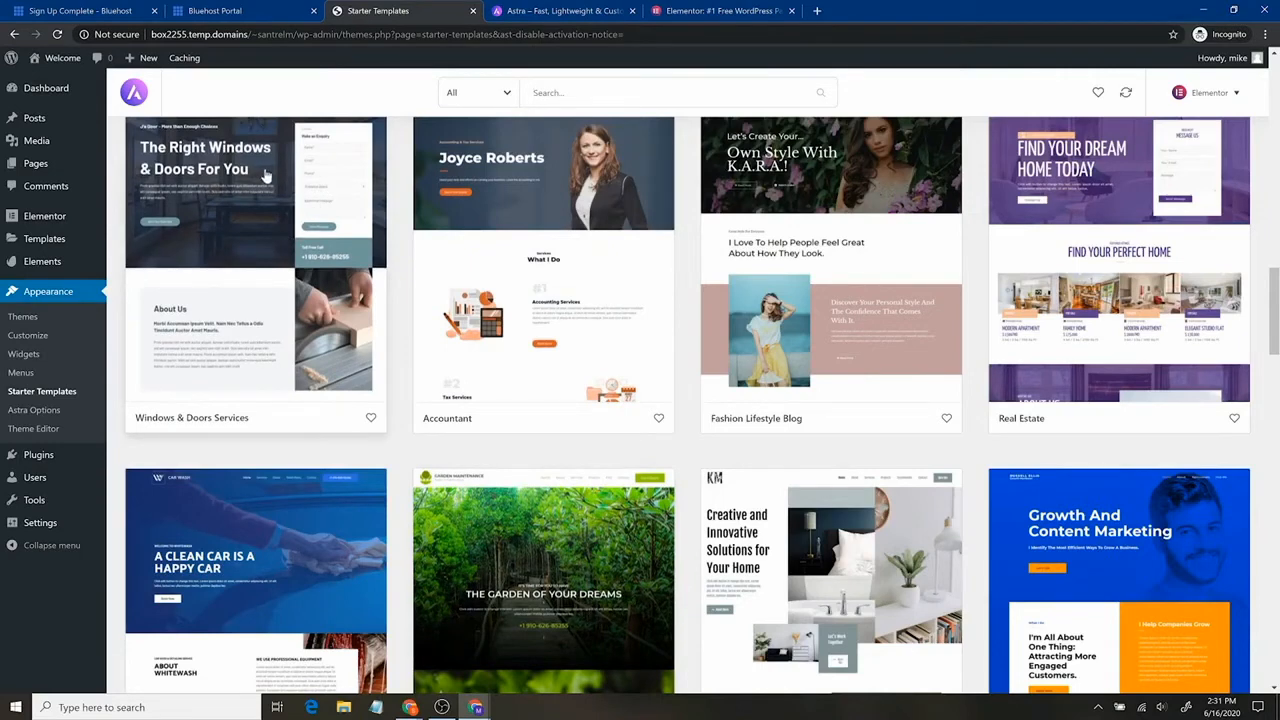
{"action": "left_click", "coordinate": [298, 328]}
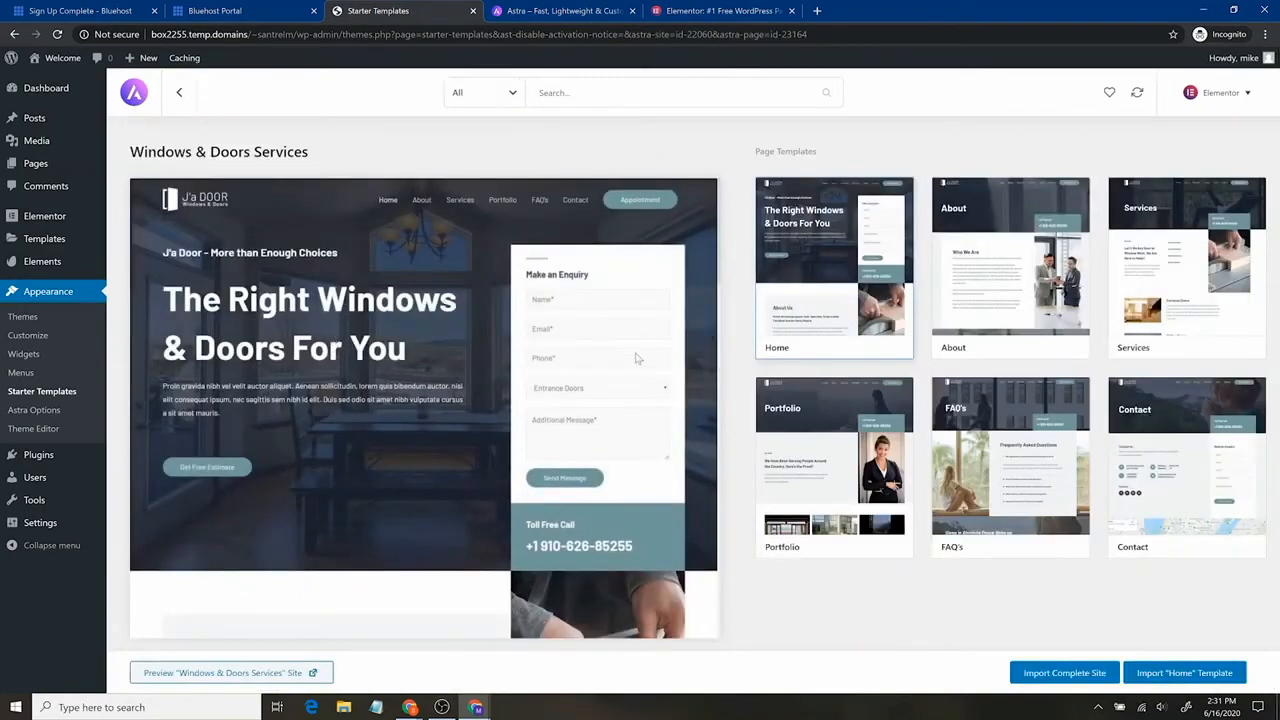
Preview the About and another page template, then start Import Complete Site.
{"action": "left_click", "coordinate": [999, 268]}
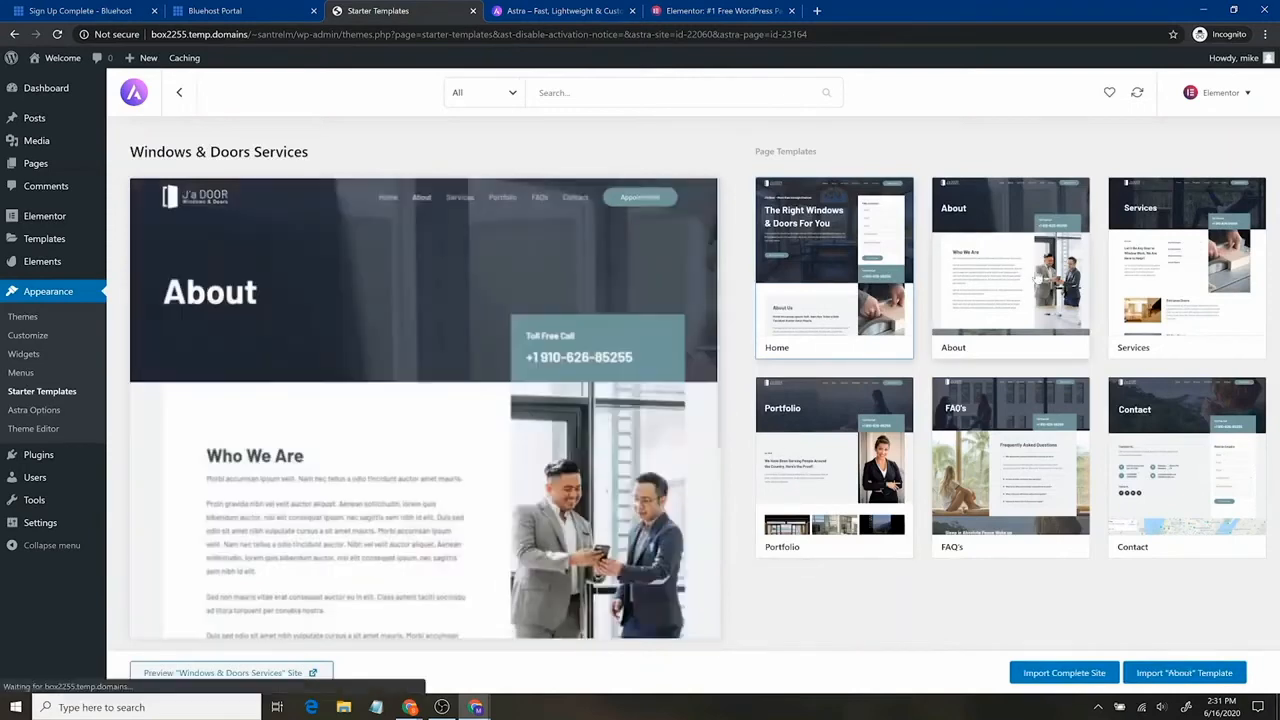
{"action": "left_click", "coordinate": [1165, 255]}
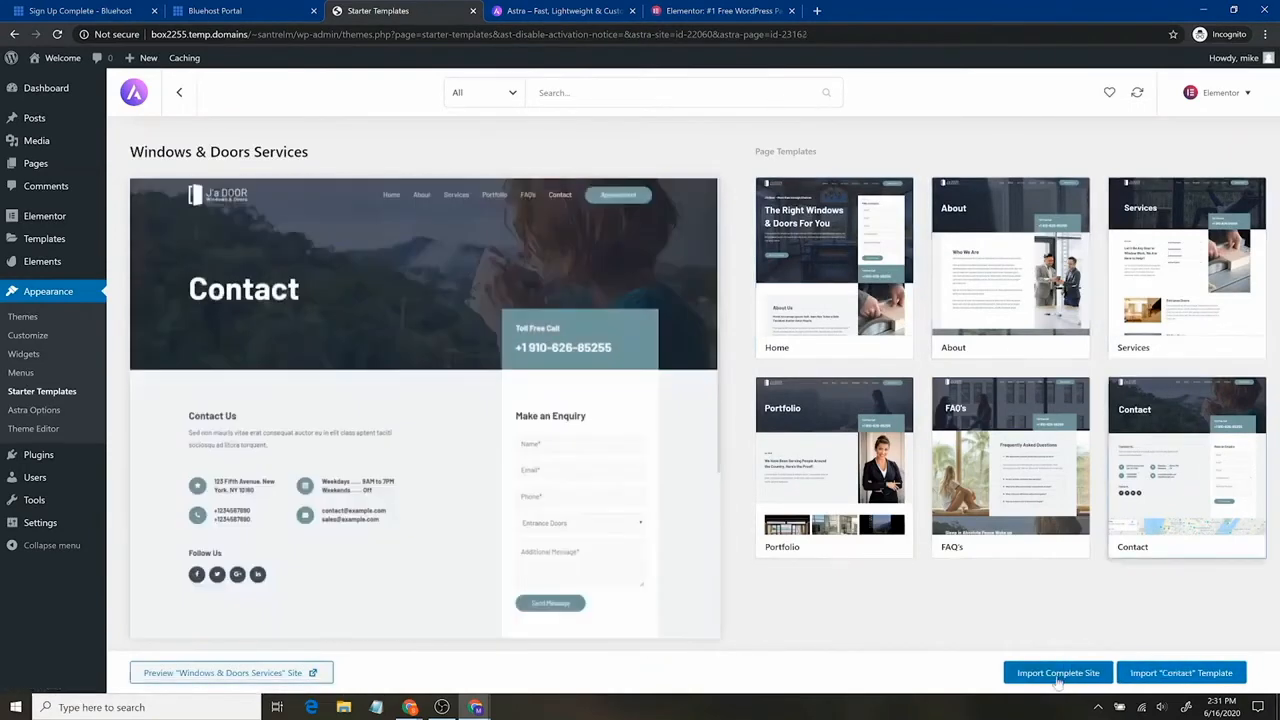
{"action": "left_click", "coordinate": [1058, 673]}
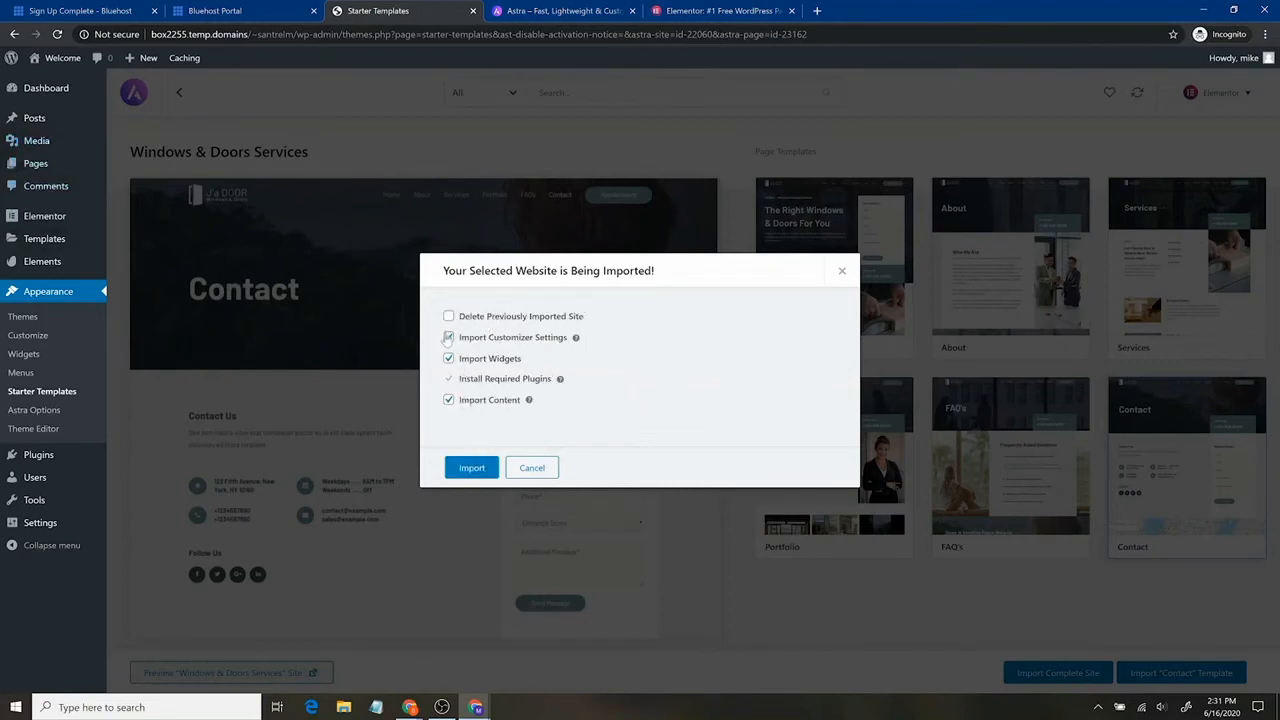
Import the Windows & Doors Services site, dismiss the success message, and open Installed Plugins.
{"action": "left_click", "coordinate": [479, 471]}
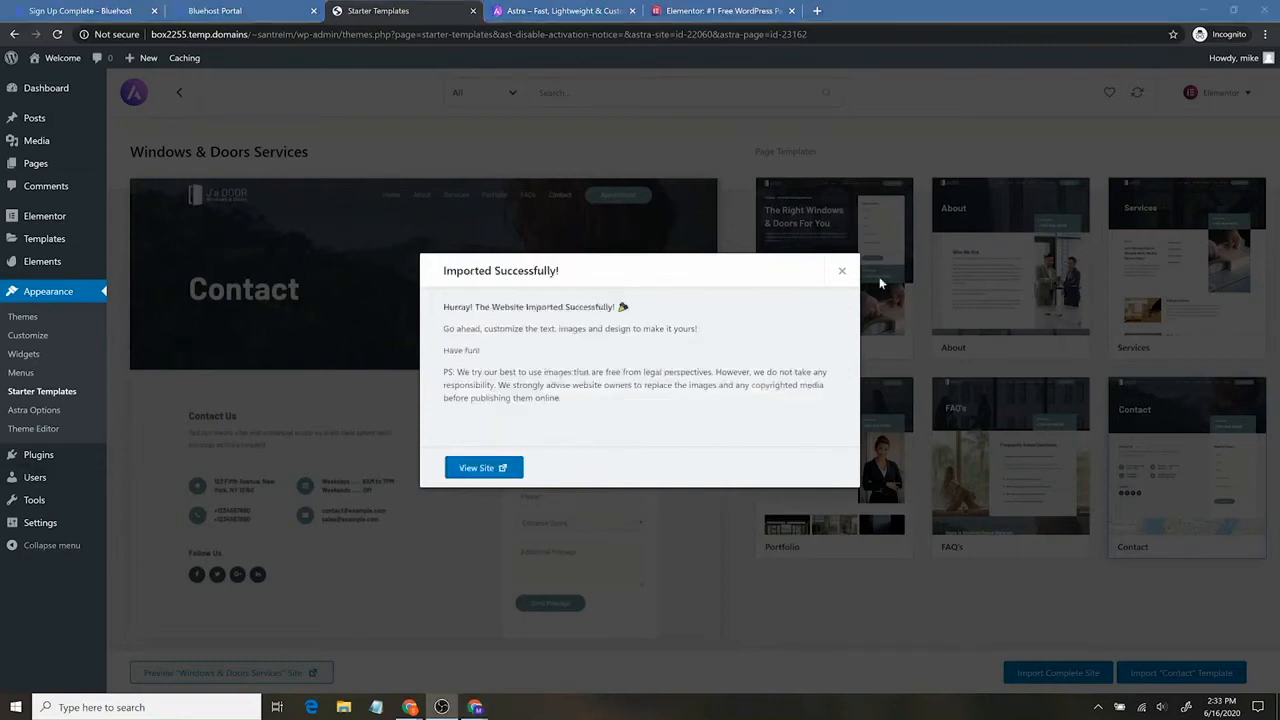
{"action": "left_click", "coordinate": [842, 271]}
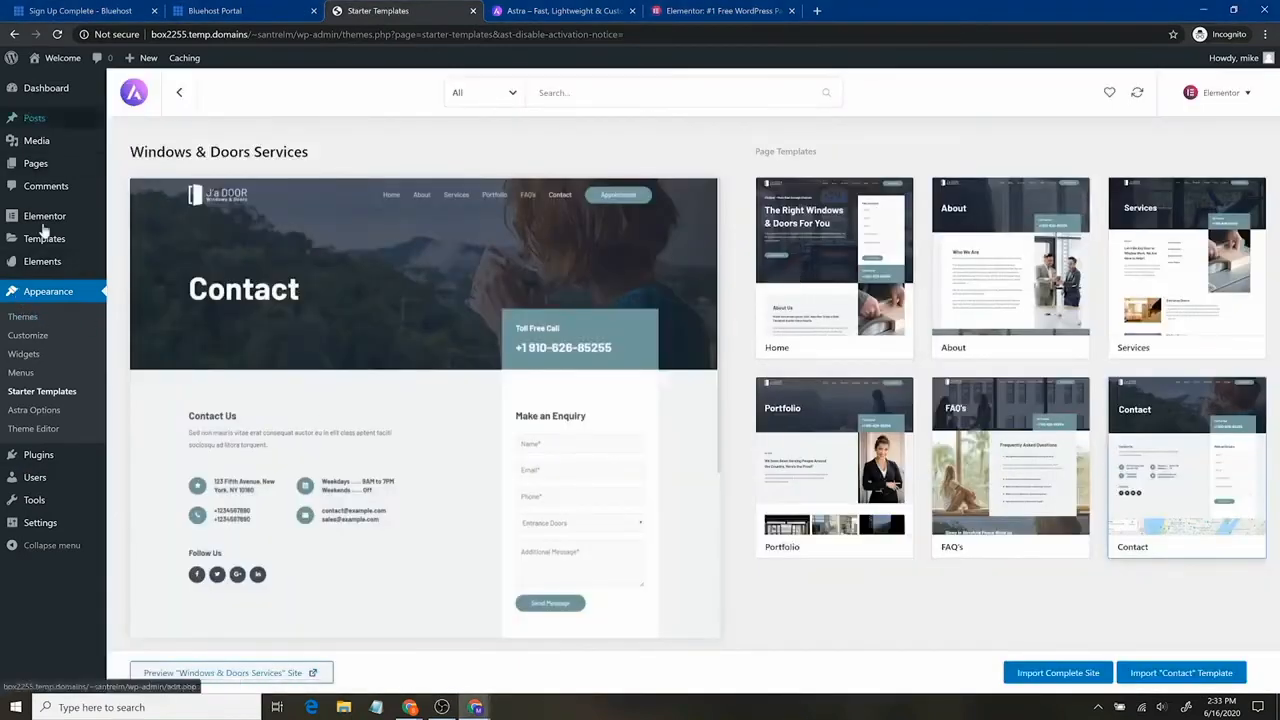
{"action": "left_click", "coordinate": [57, 456]}
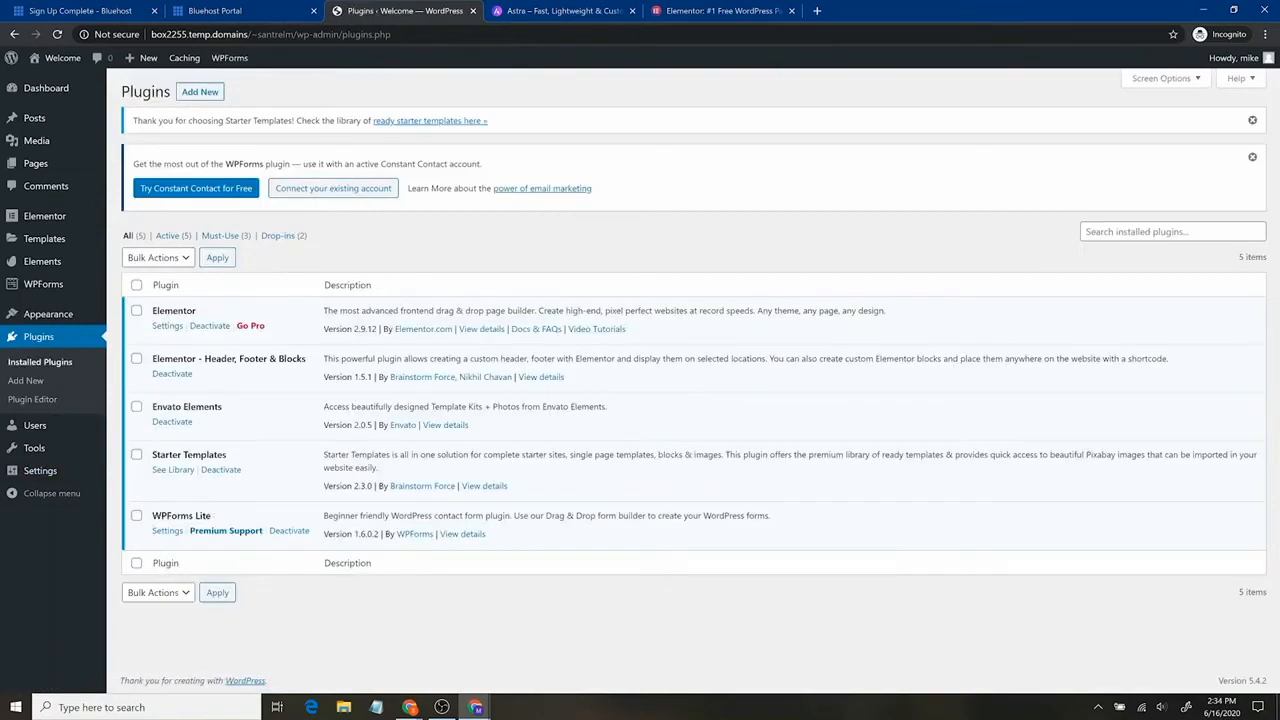
Open Pages > All Pages, then open Visit Site from the admin bar in a new tab.
{"action": "mouse_move", "coordinate": [33, 289]}
{"action": "left_click", "coordinate": [73, 177]}
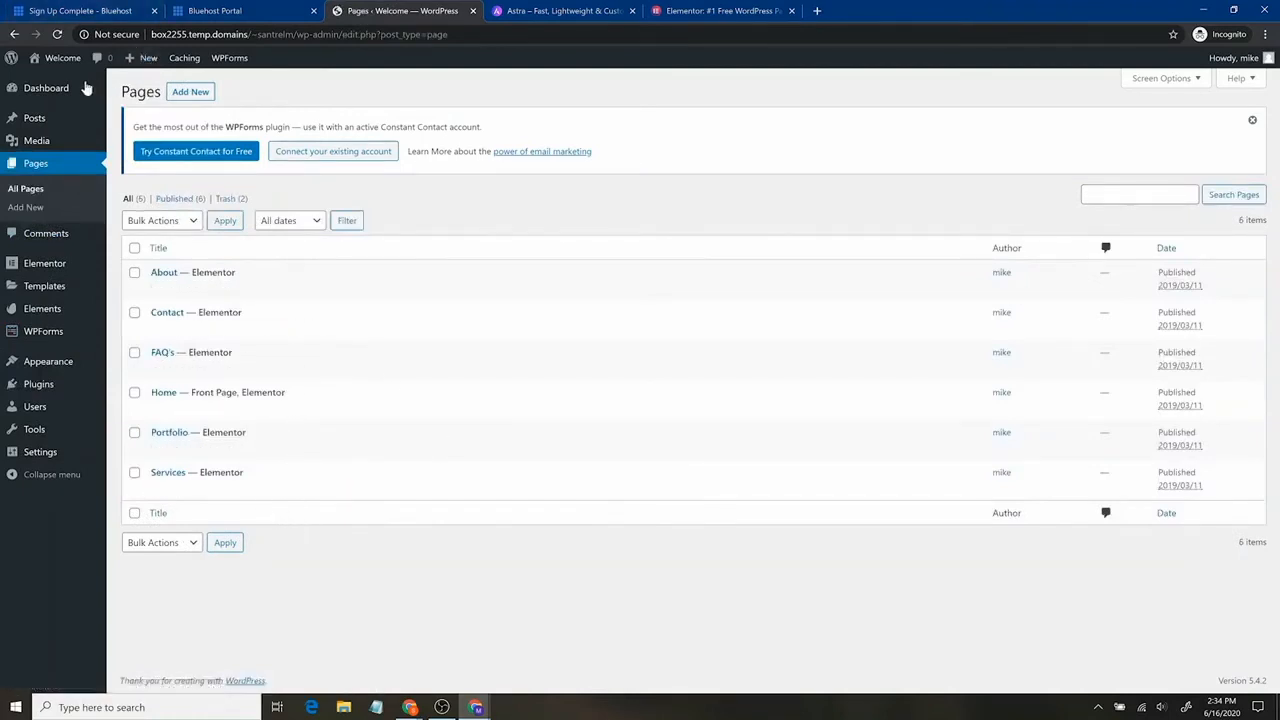
{"action": "mouse_move", "coordinate": [69, 63]}
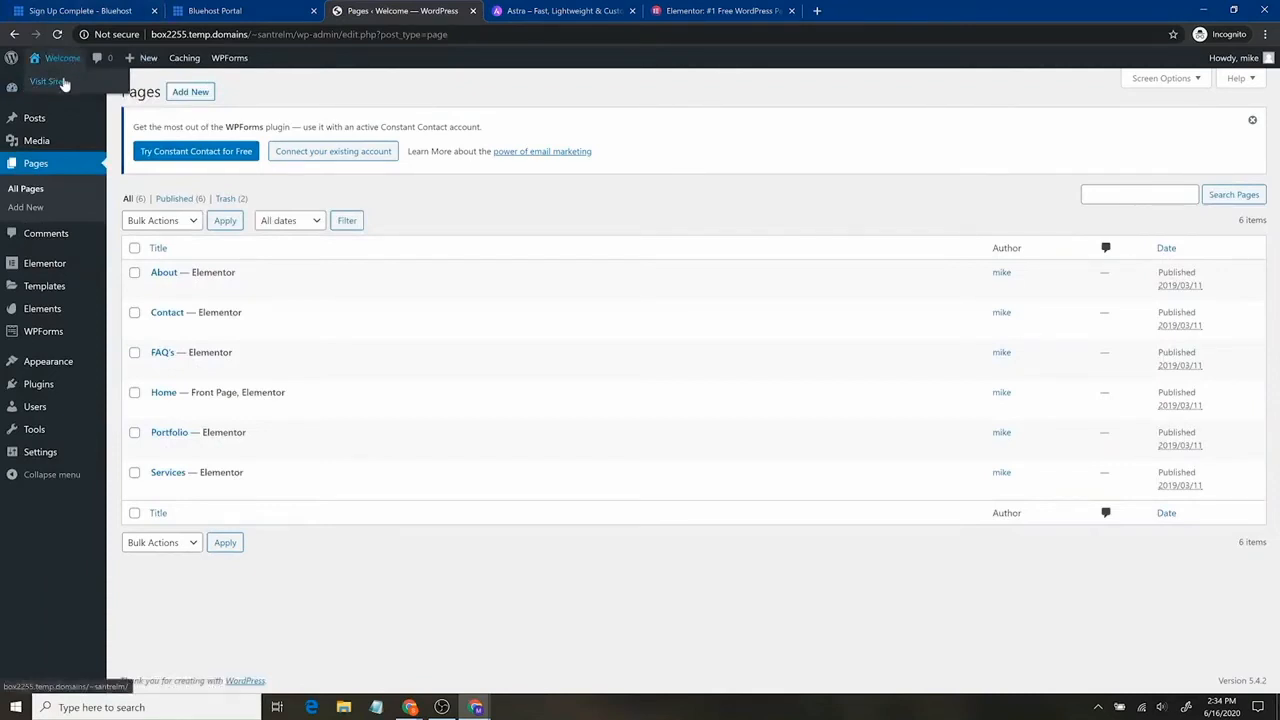
{"action": "middle_click", "coordinate": [63, 84]}
Scroll through the imported Windows & Doors home page on the live site.
{"action": "left_click", "coordinate": [578, 9]}
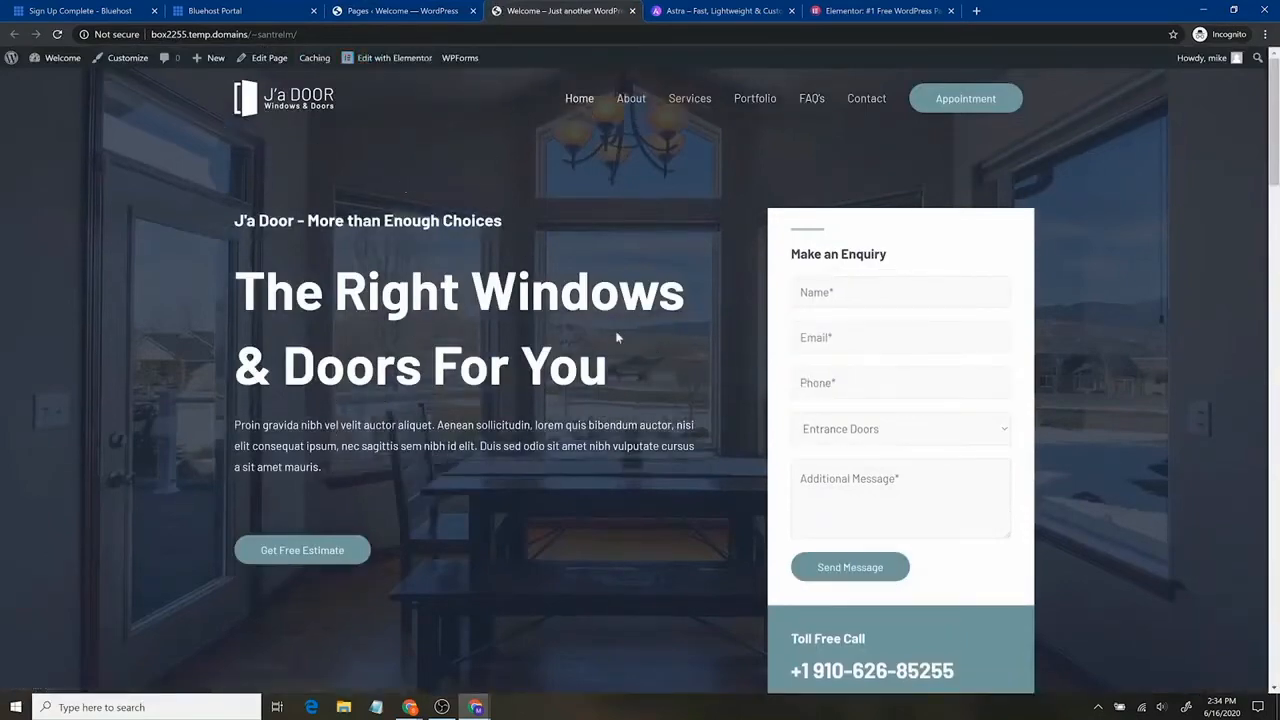
{"action": "scroll", "coordinate": [607, 372], "scroll_direction": "down", "scroll_amount": 12}
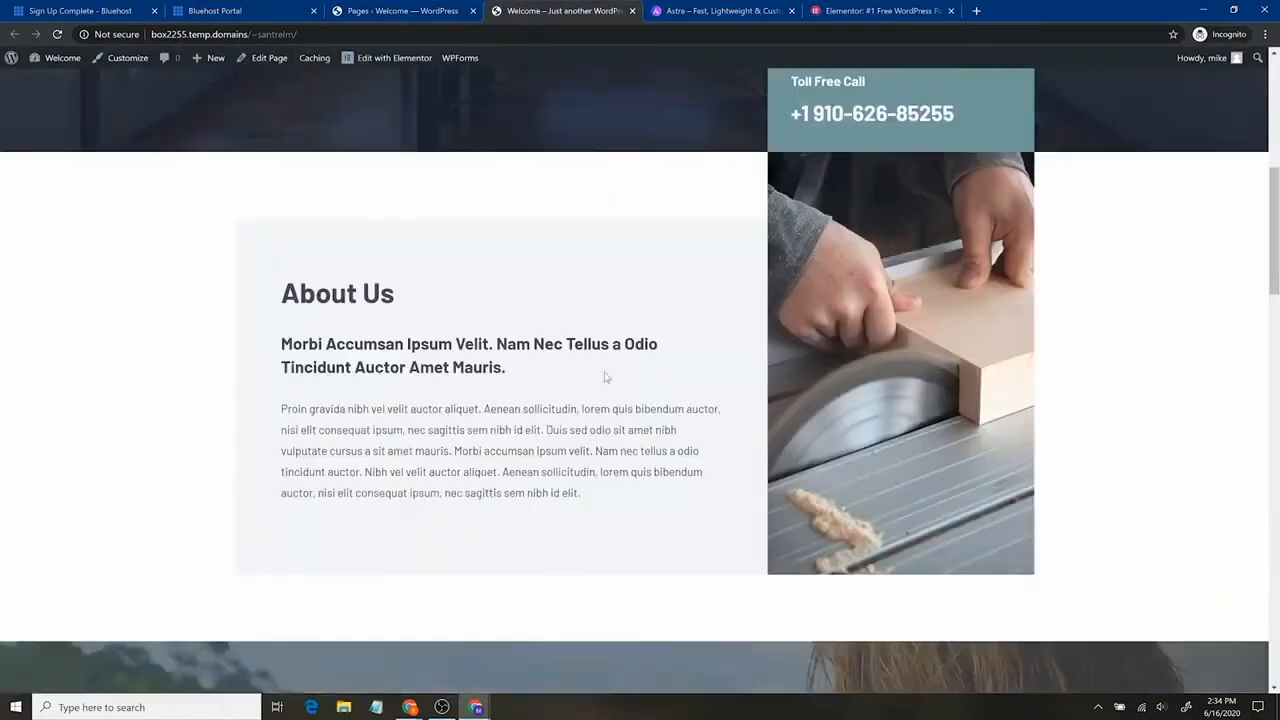
{"action": "scroll", "coordinate": [607, 372], "scroll_direction": "down", "scroll_amount": 12}
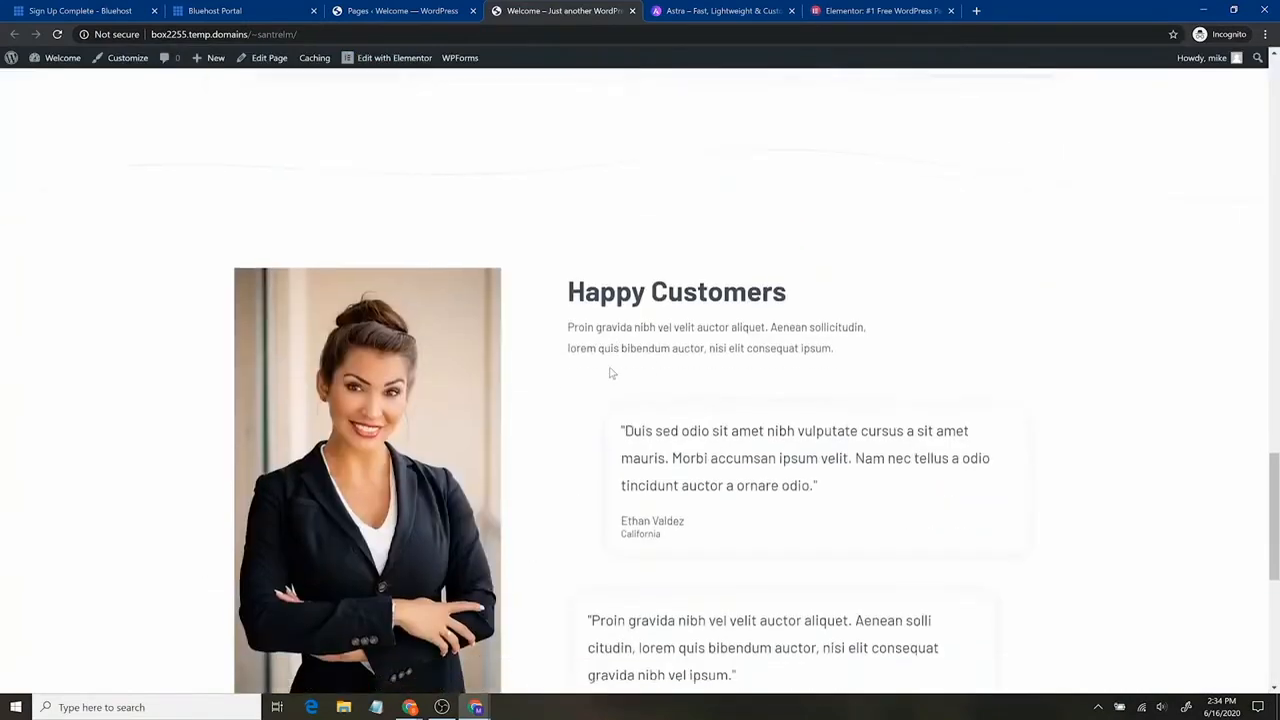
{"action": "scroll", "coordinate": [609, 370], "scroll_direction": "up", "scroll_amount": 20}
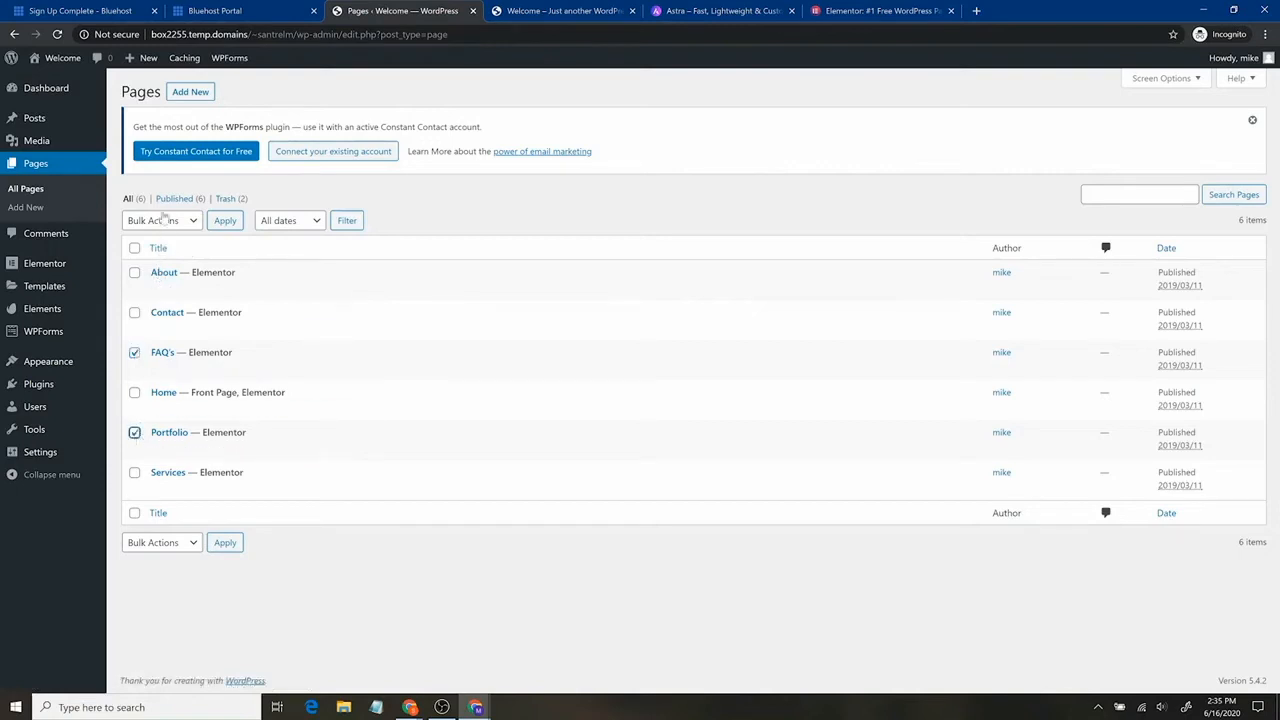
Bulk-trash the FAQ's and Portfolio pages, then open the About page for editing.
{"action": "left_click", "coordinate": [192, 222]}
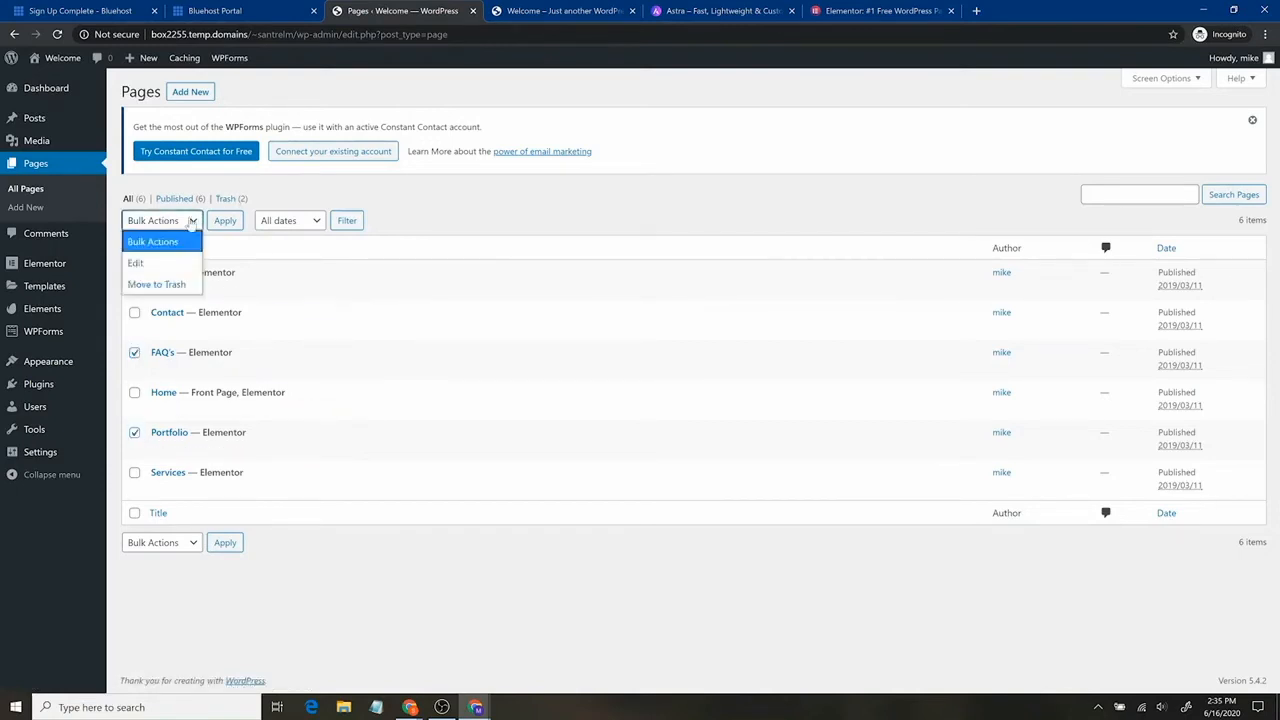
{"action": "left_click", "coordinate": [170, 284]}
{"action": "left_click", "coordinate": [225, 221]}
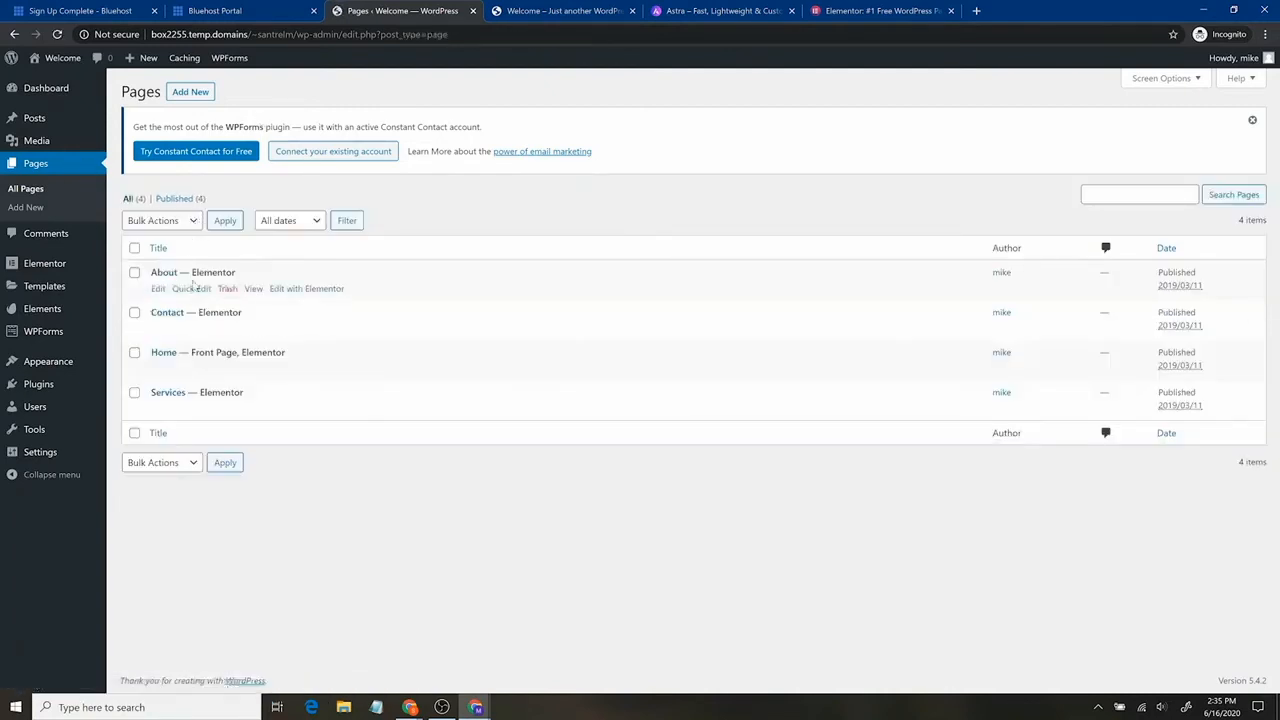
{"action": "left_click", "coordinate": [157, 289]}
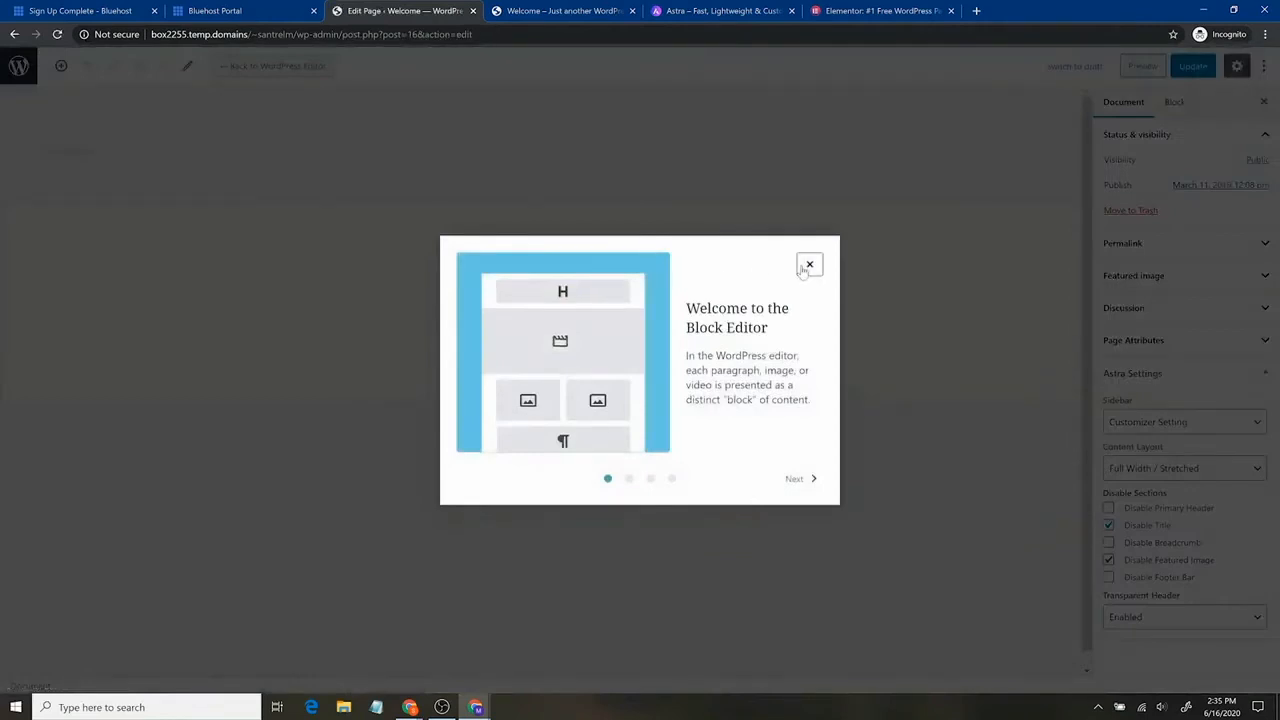
{"action": "left_click", "coordinate": [809, 265]}
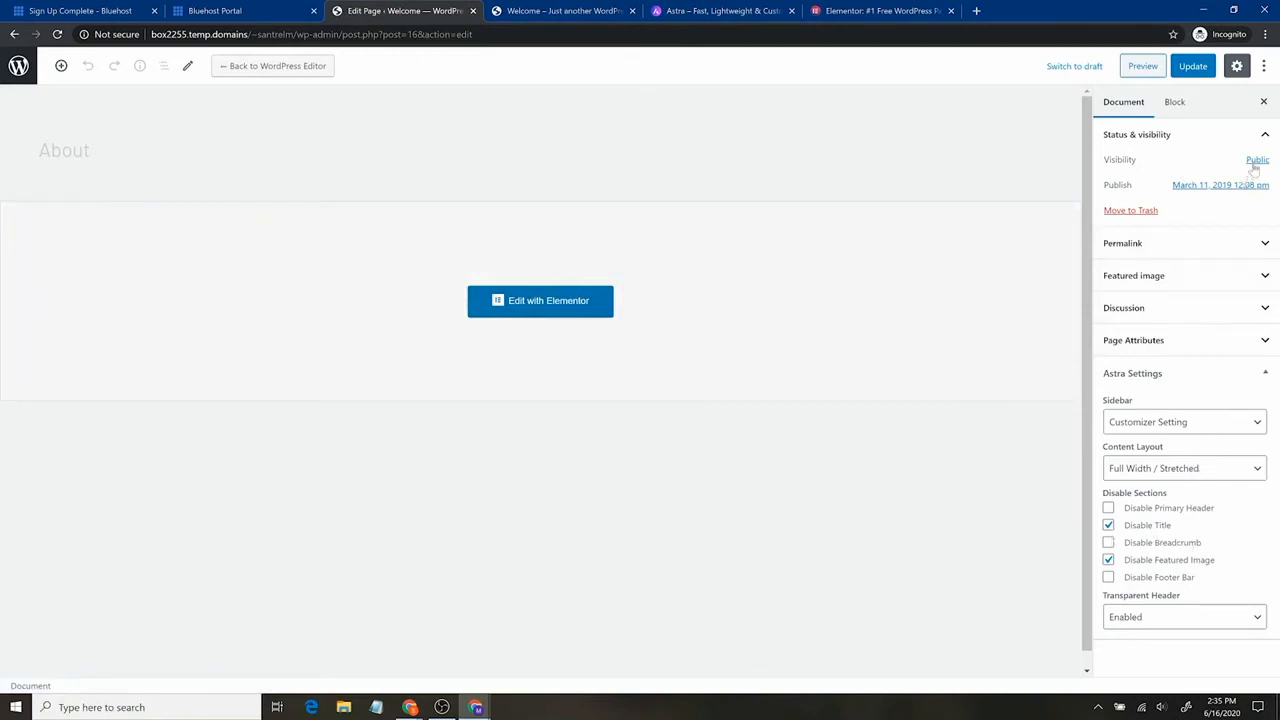
{"action": "scroll", "coordinate": [798, 444], "scroll_direction": "down", "scroll_amount": 1}
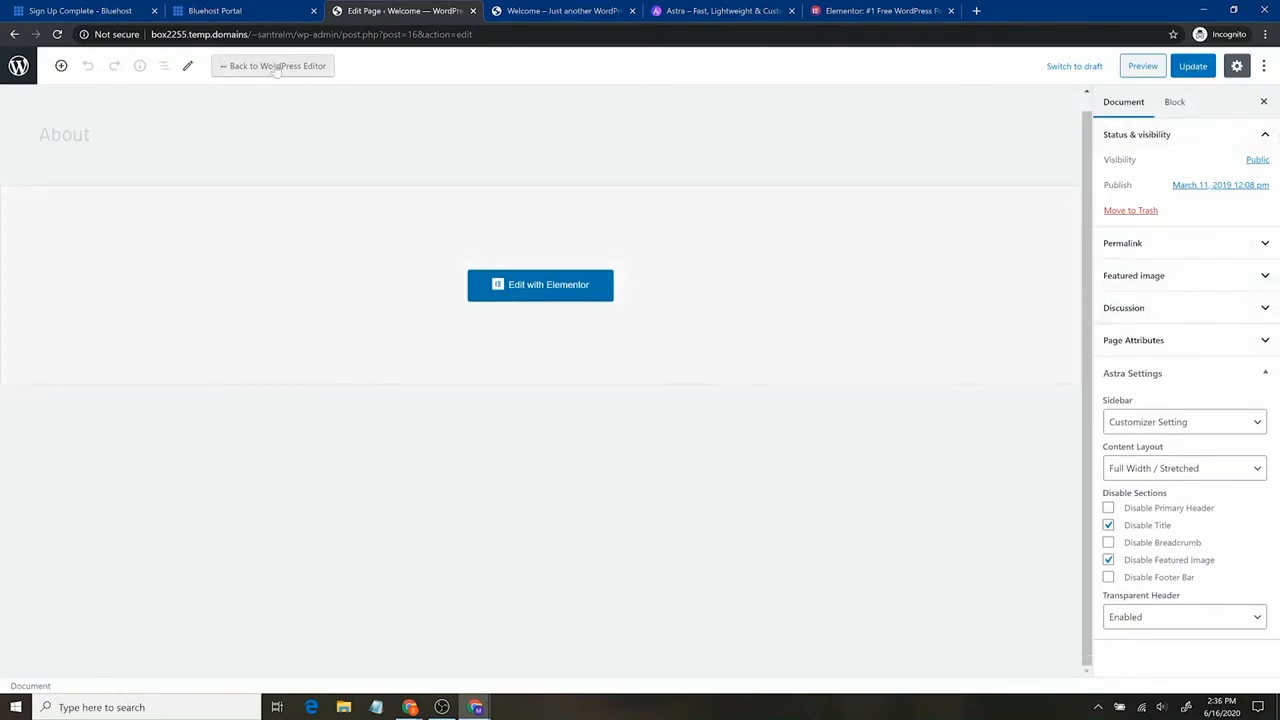
{"action": "left_click", "coordinate": [510, 287]}
{"action": "left_click", "coordinate": [19, 68]}
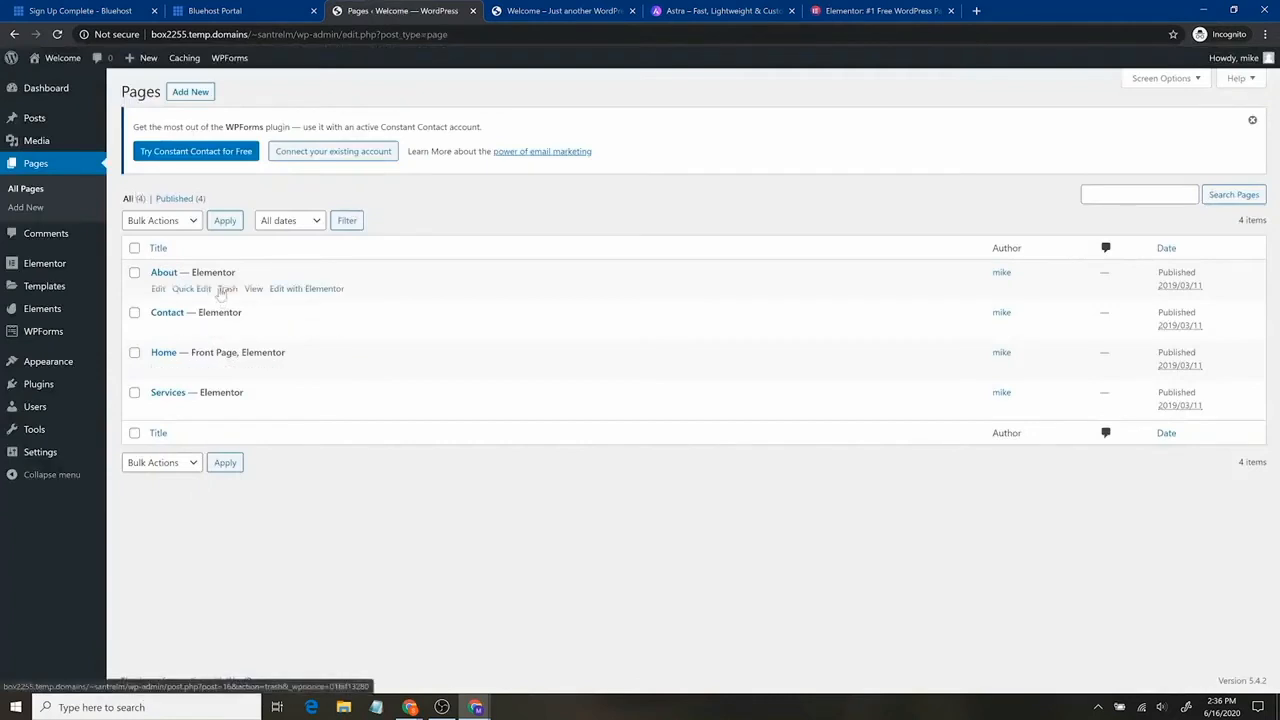
Open About in Elementor and change its main heading to 'About Us'.
{"action": "left_click", "coordinate": [326, 290]}
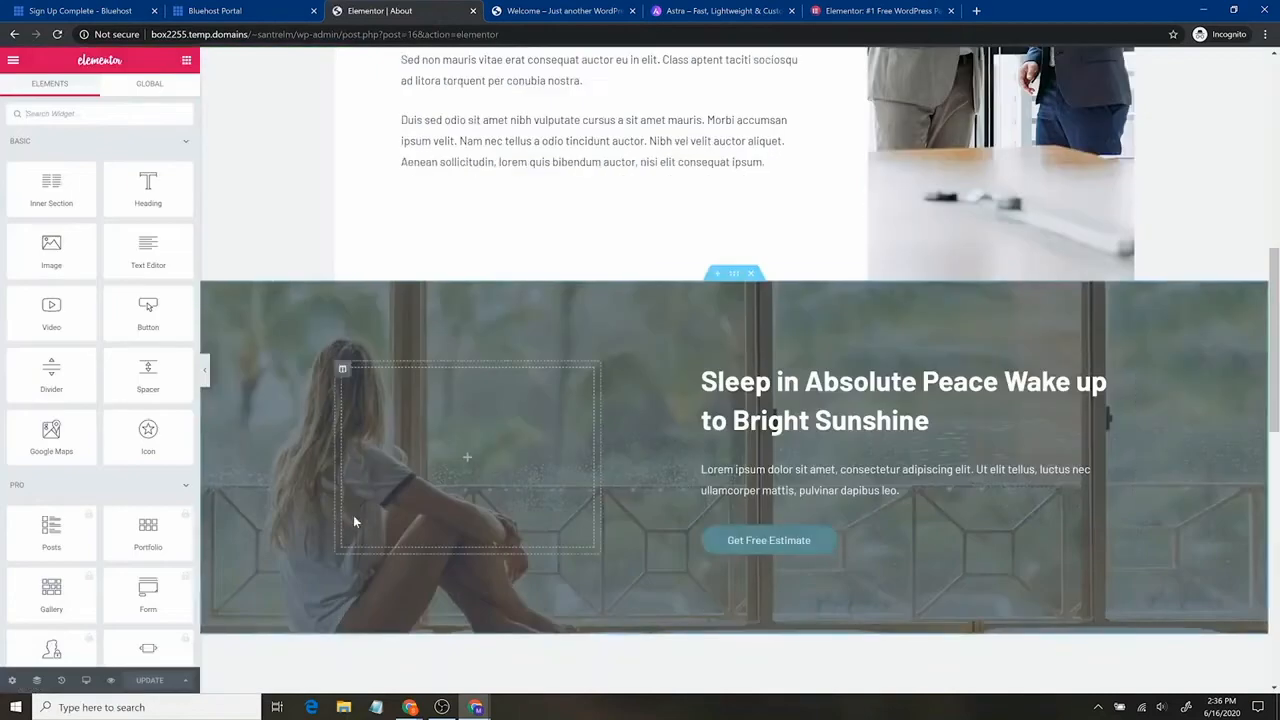
{"action": "scroll", "coordinate": [329, 466], "scroll_direction": "up", "scroll_amount": 10}
{"action": "scroll", "coordinate": [326, 467], "scroll_direction": "down", "scroll_amount": 3}
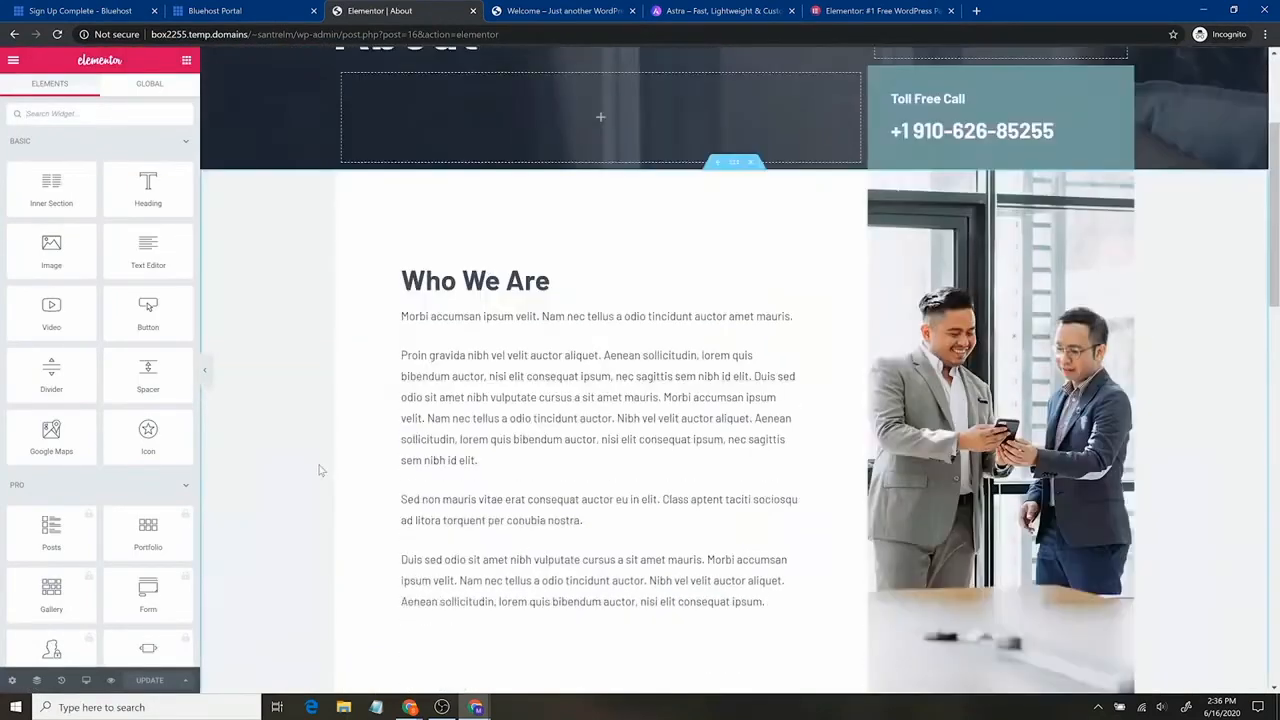
{"action": "scroll", "coordinate": [320, 468], "scroll_direction": "down", "scroll_amount": 12}
{"action": "scroll", "coordinate": [320, 468], "scroll_direction": "up", "scroll_amount": 6}
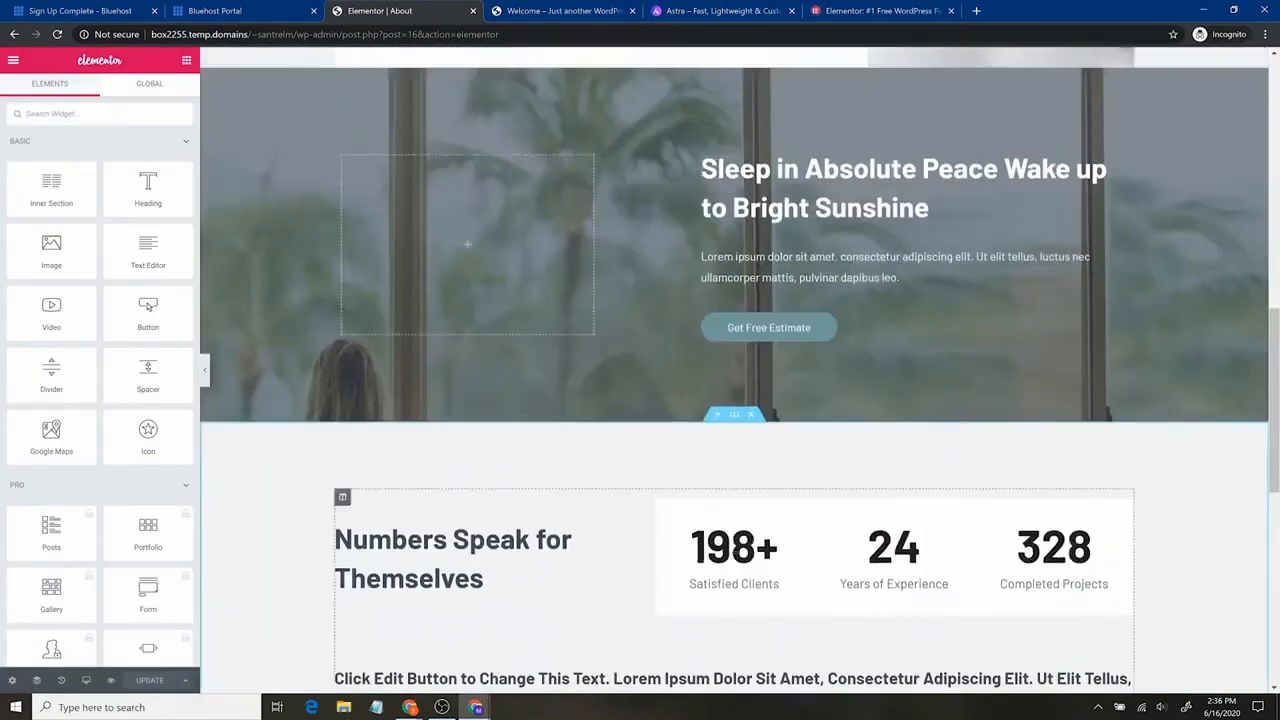
{"action": "scroll", "coordinate": [308, 564], "scroll_direction": "up", "scroll_amount": 1}
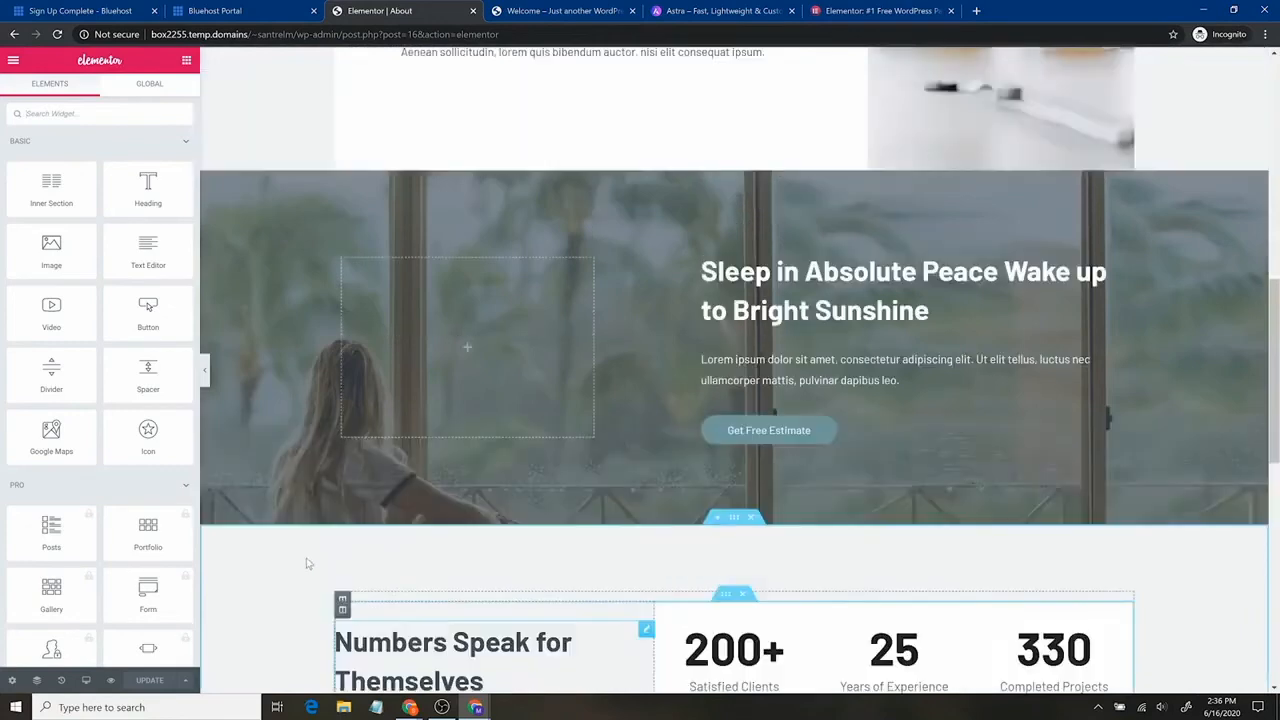
{"action": "scroll", "coordinate": [308, 564], "scroll_direction": "up", "scroll_amount": 10}
{"action": "left_click", "coordinate": [470, 258]}
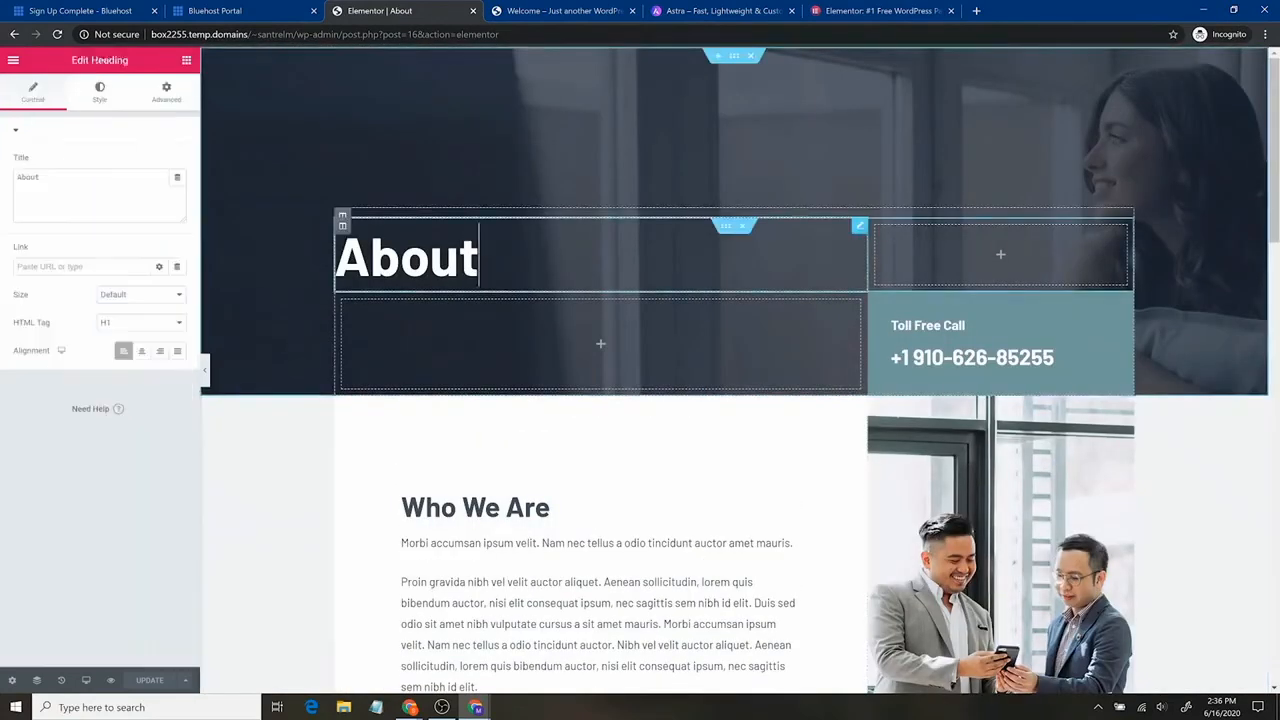
{"action": "left_click_drag", "start_coordinate": [480, 258], "coordinate": [336, 258]}
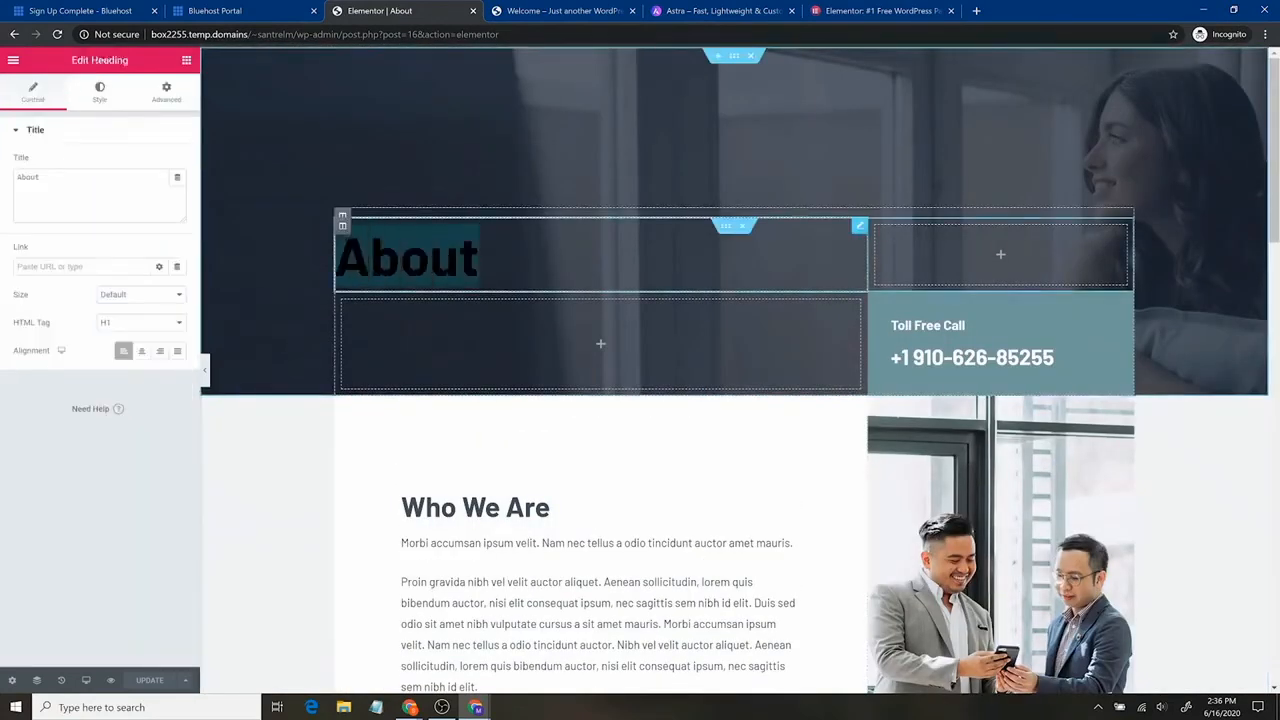
{"action": "left_click", "coordinate": [481, 258]}
{"action": "type", "text": "Us"}
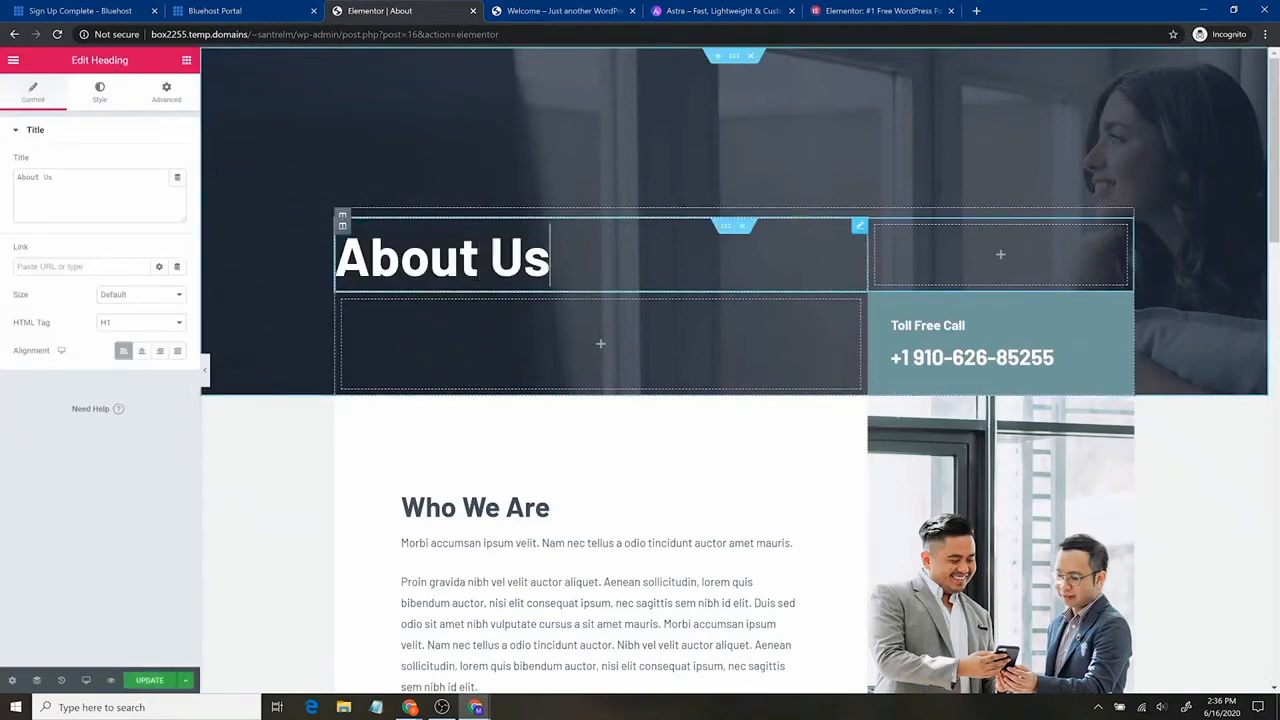
{"action": "left_click", "coordinate": [1055, 357]}
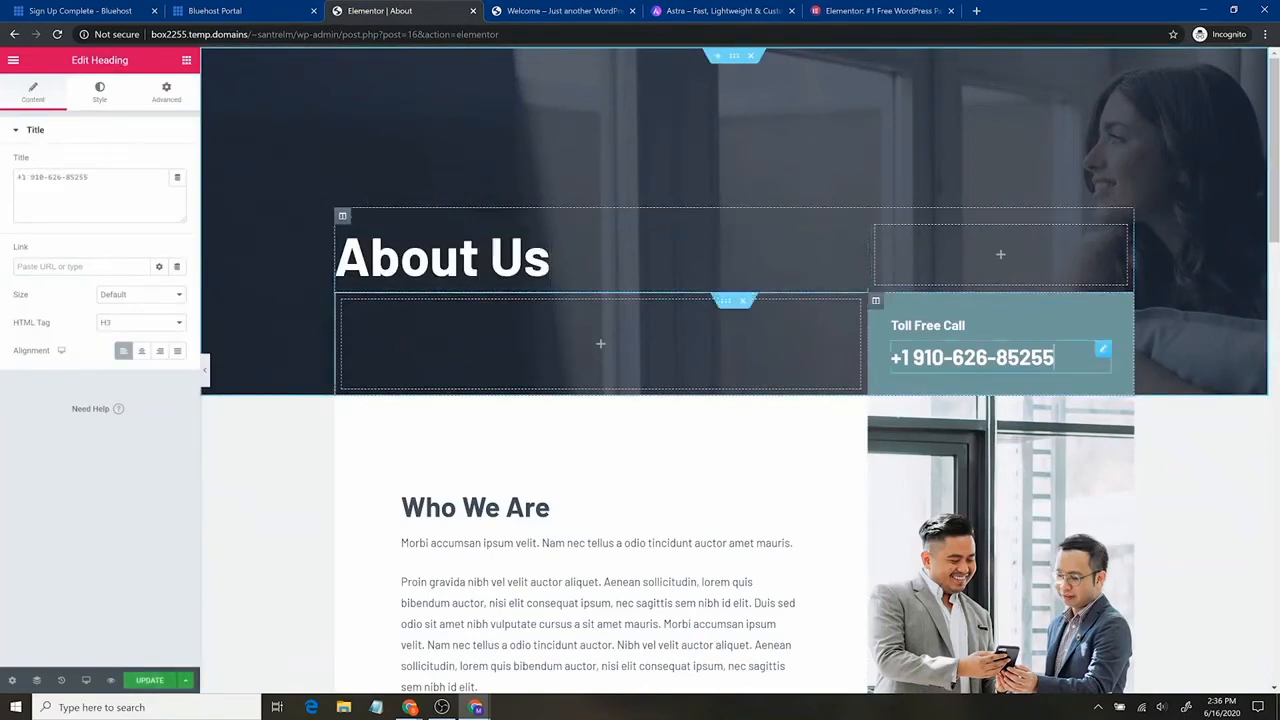
{"action": "left_click_drag", "start_coordinate": [1055, 357], "coordinate": [912, 357]}
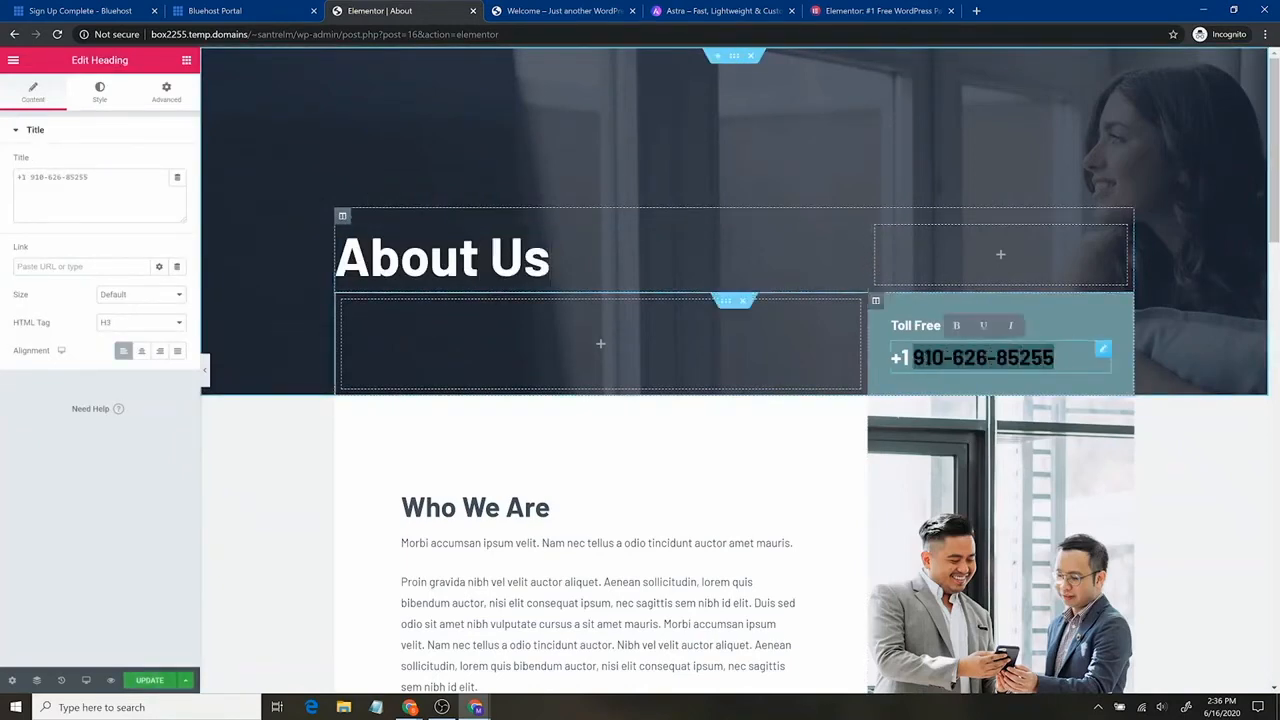
{"action": "type", "text": "1111111111"}
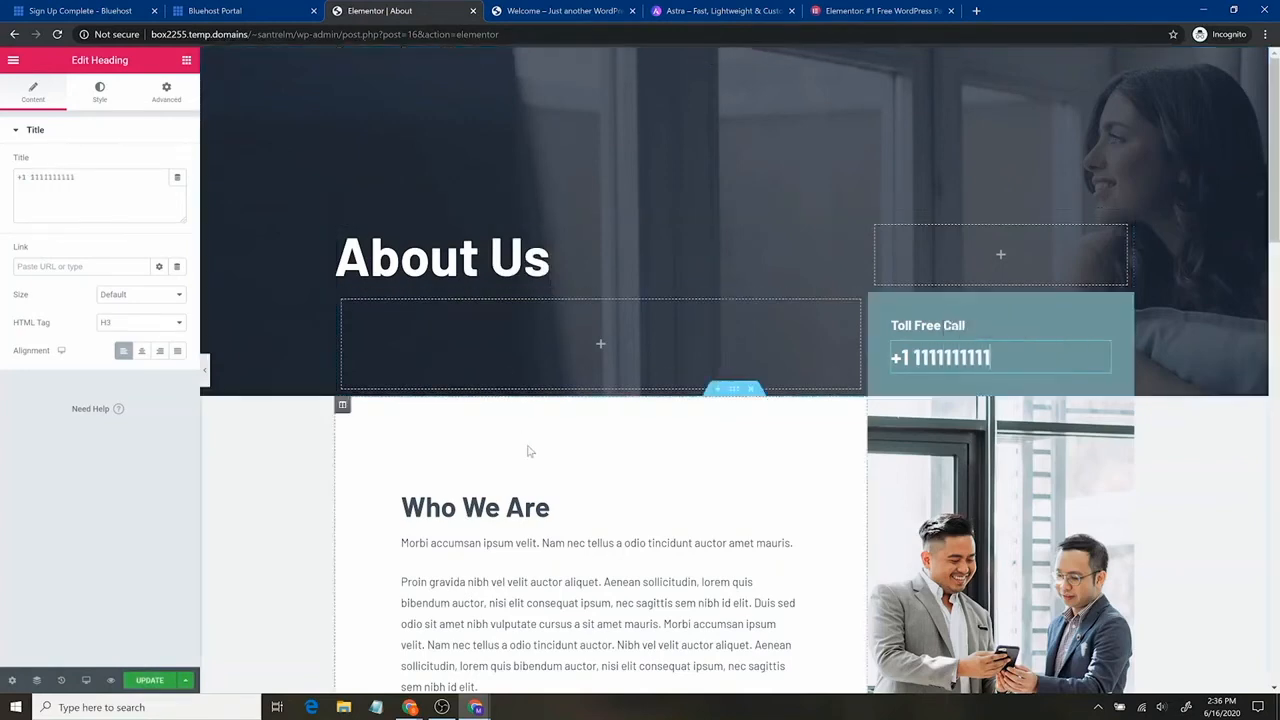
{"action": "scroll", "coordinate": [528, 449], "scroll_direction": "down", "scroll_amount": 2}
Swap the Who We Are team photo for repair-service.jpg with alt text 'a wrench we use'.
{"action": "left_click", "coordinate": [990, 358]}
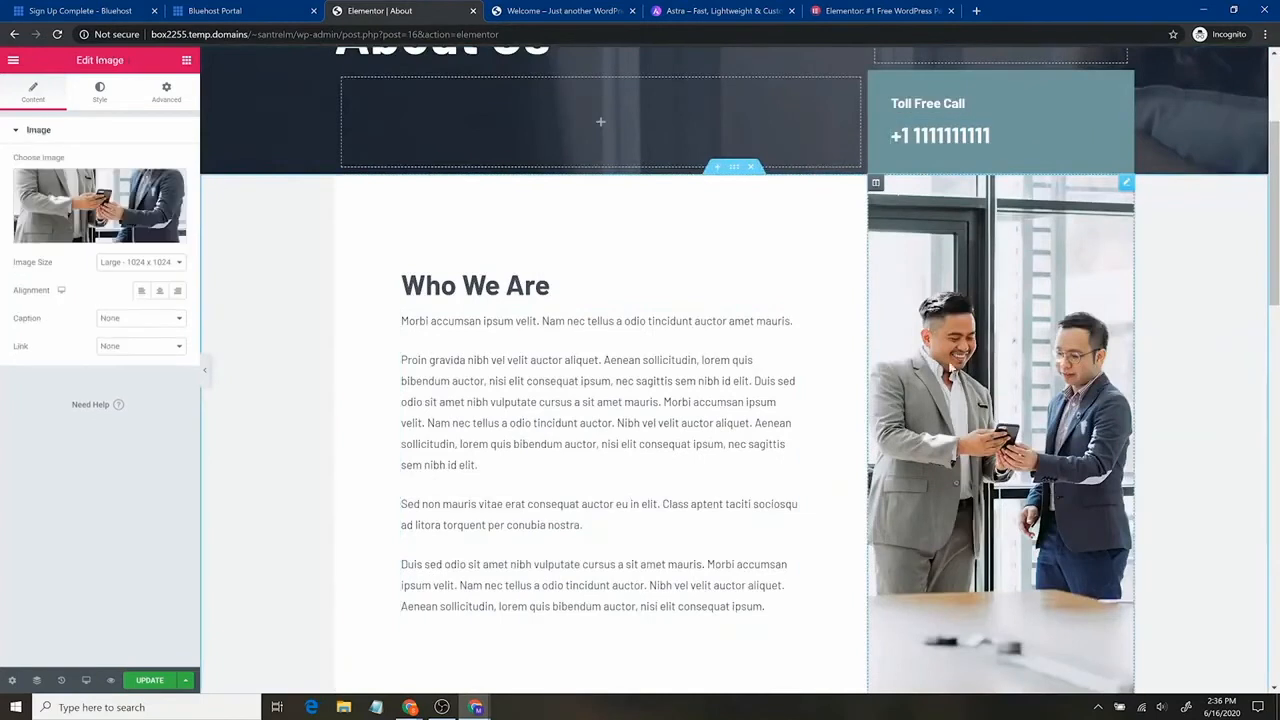
{"action": "left_click", "coordinate": [80, 208]}
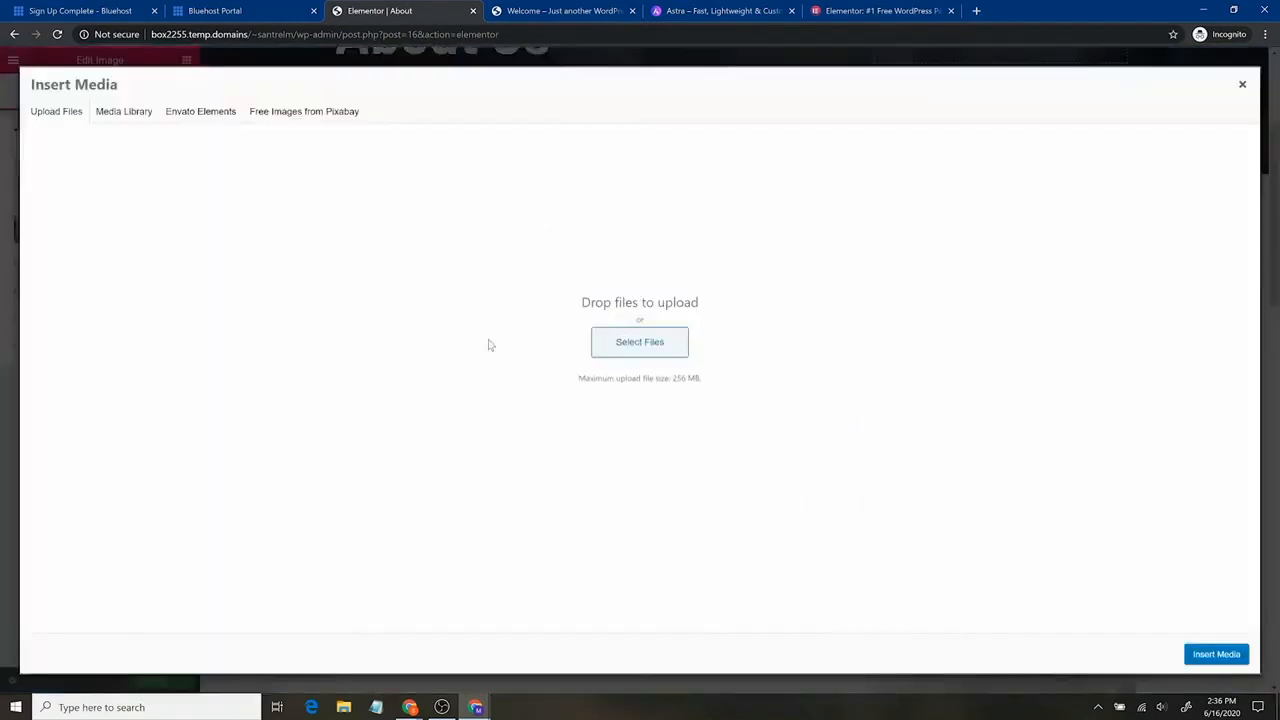
{"action": "left_click", "coordinate": [124, 112]}
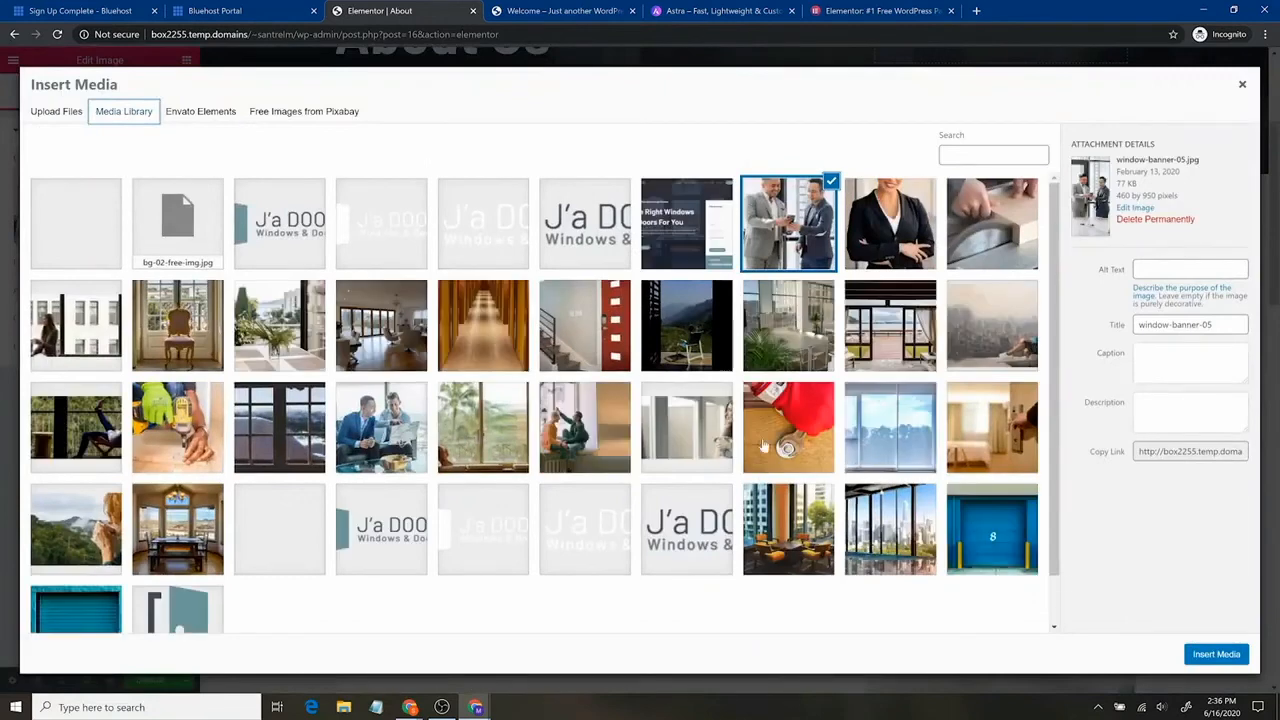
{"action": "left_click", "coordinate": [816, 427]}
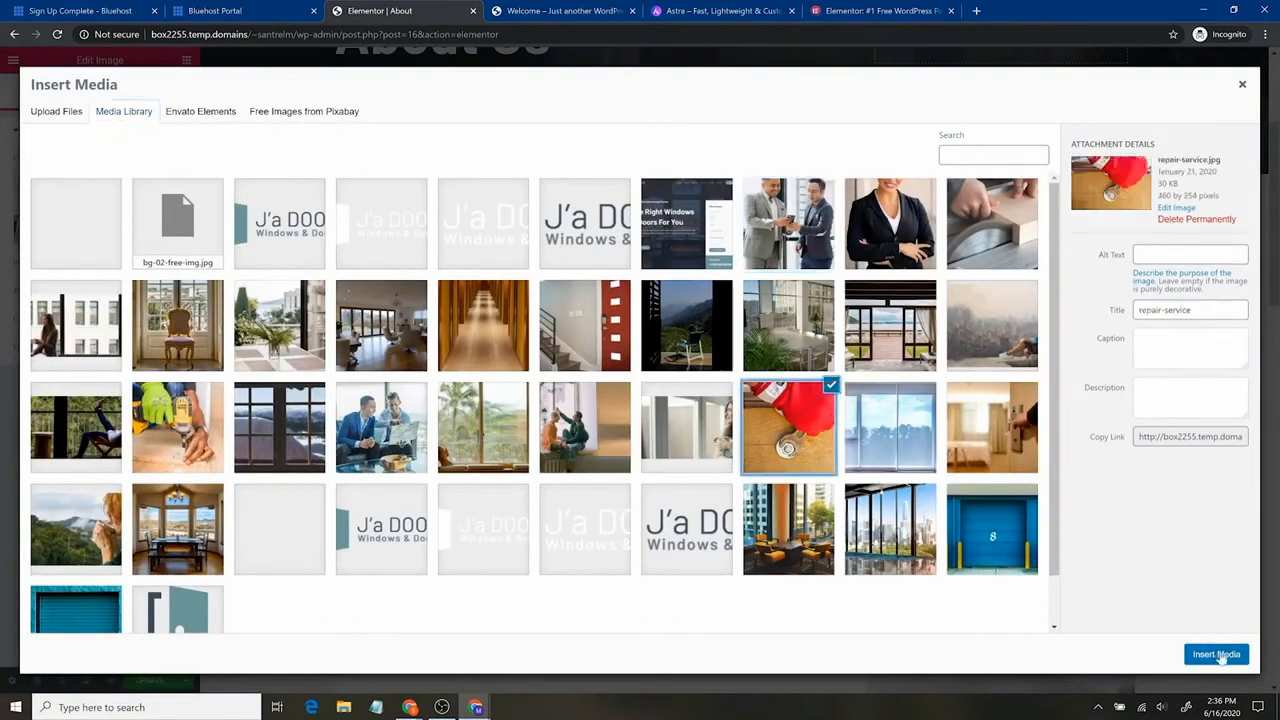
{"action": "left_click", "coordinate": [1188, 255]}
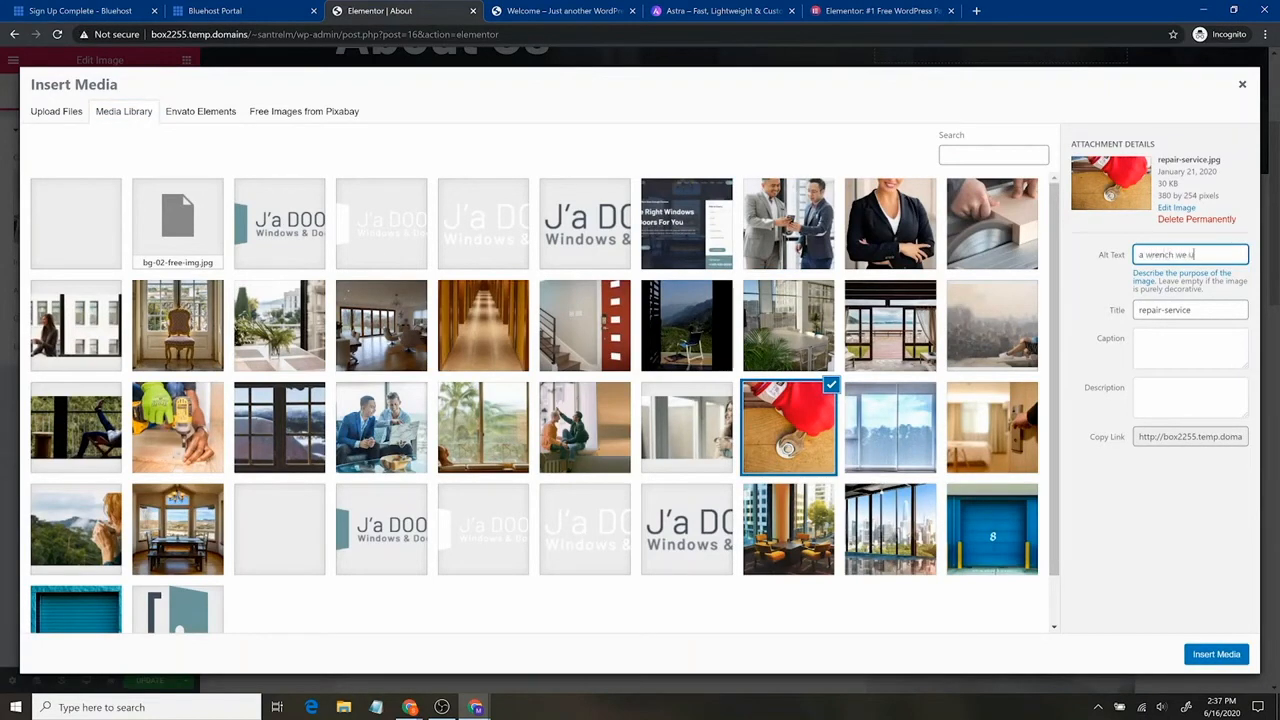
{"action": "left_click", "coordinate": [1212, 655]}
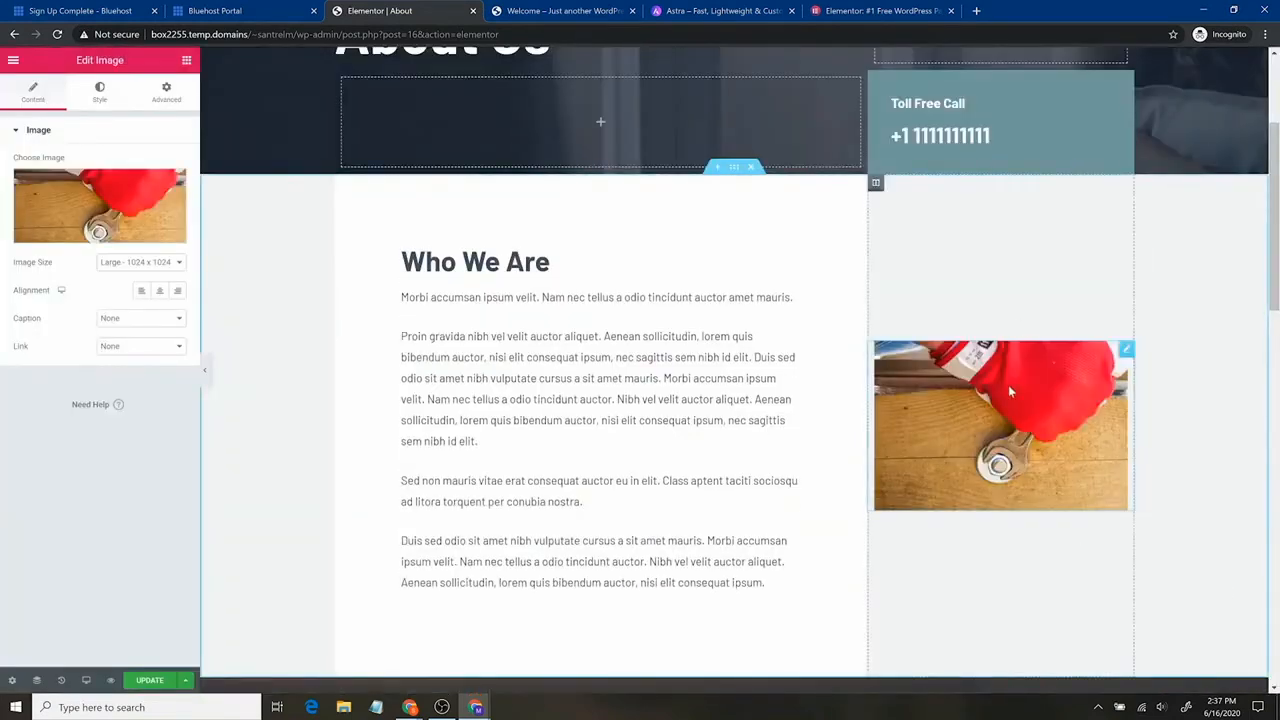
{"action": "left_click", "coordinate": [170, 264]}
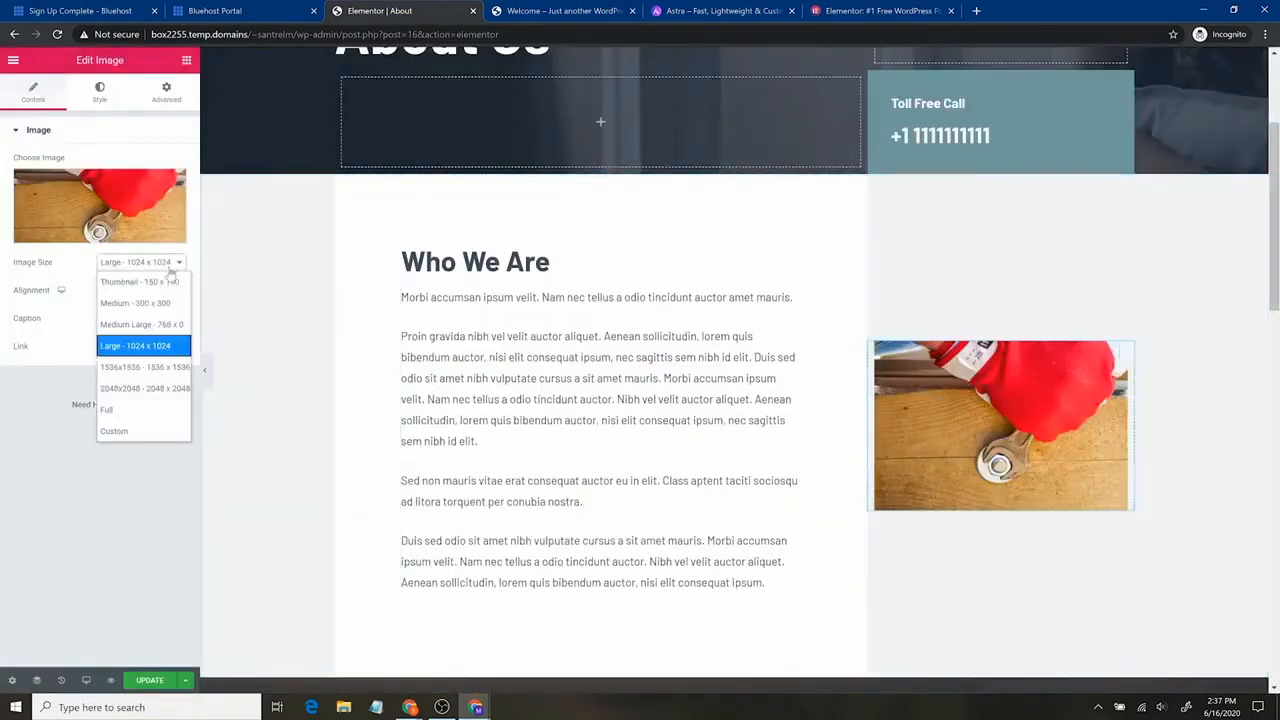
{"action": "left_click", "coordinate": [136, 411]}
{"action": "left_click", "coordinate": [144, 265]}
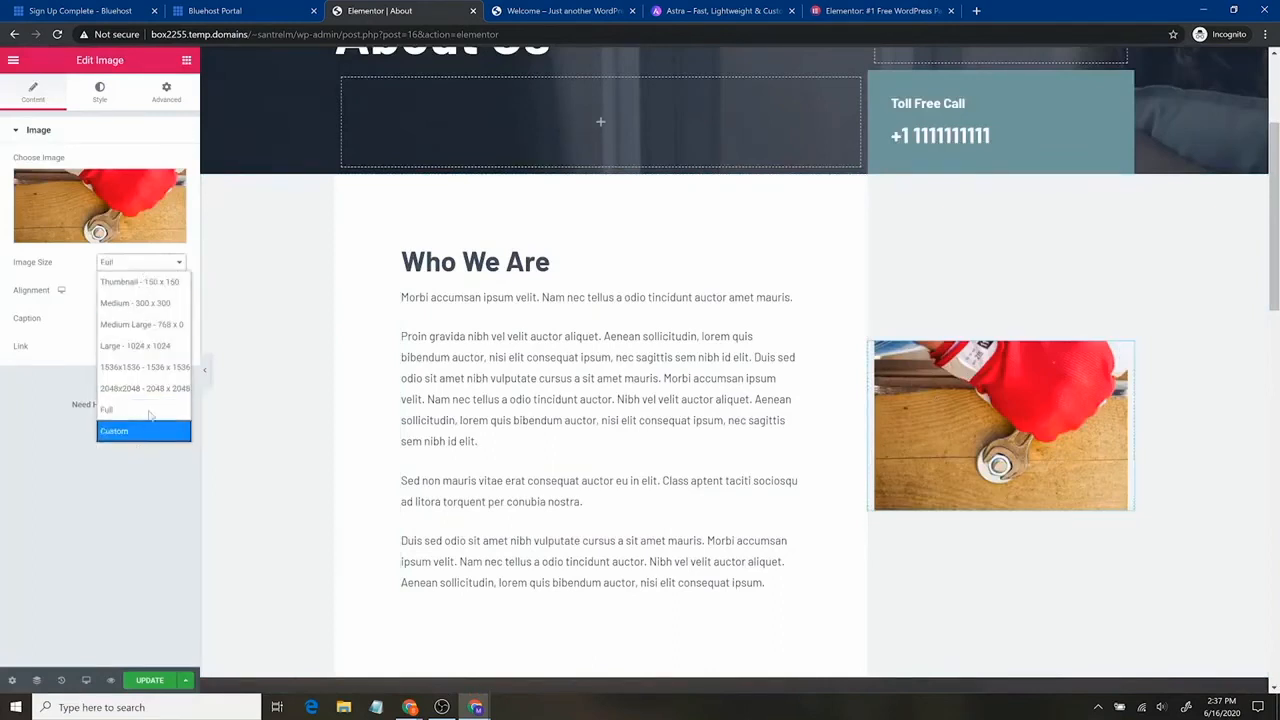
{"action": "left_click", "coordinate": [157, 284]}
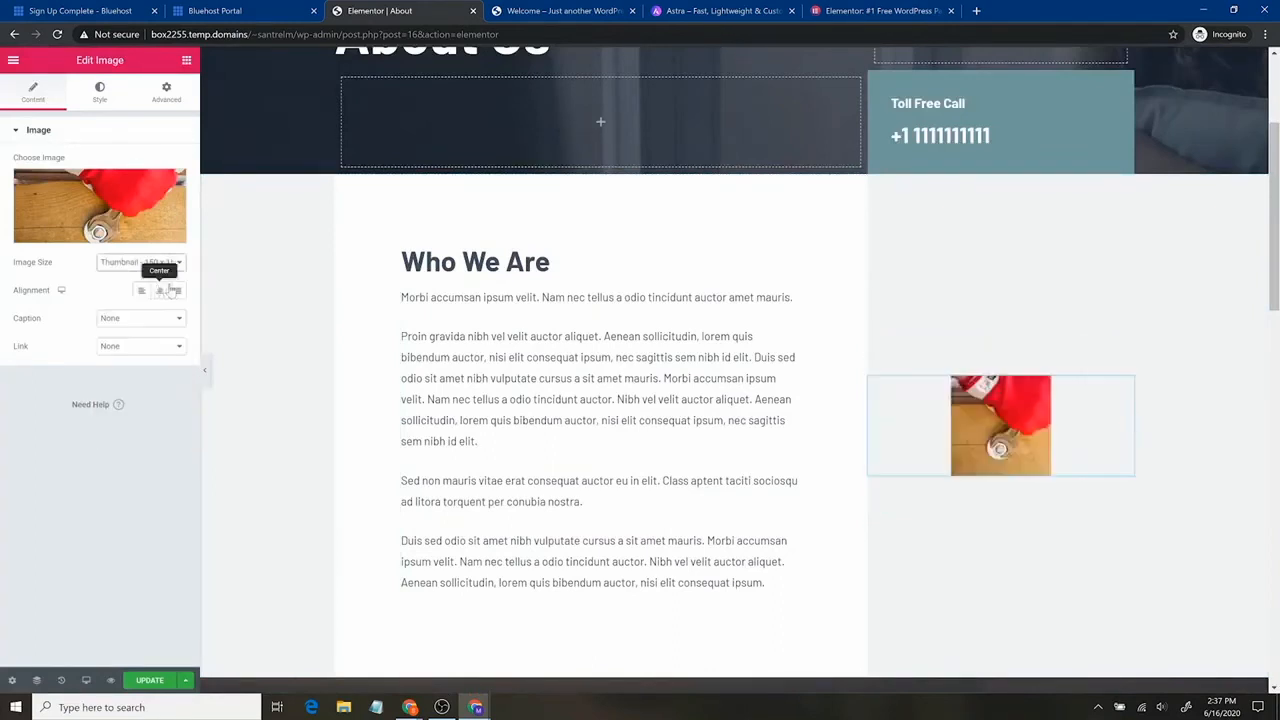
{"action": "left_click", "coordinate": [160, 262]}
{"action": "left_click", "coordinate": [140, 332]}
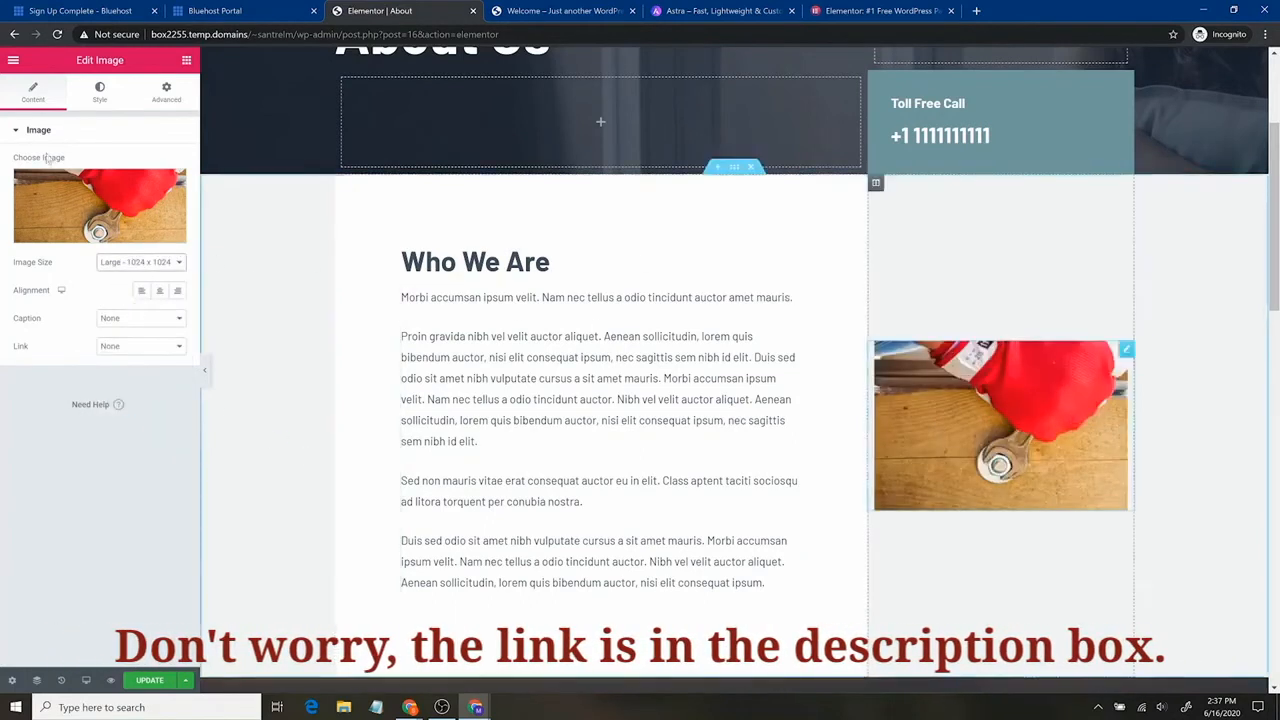
{"action": "mouse_move", "coordinate": [70, 210]}
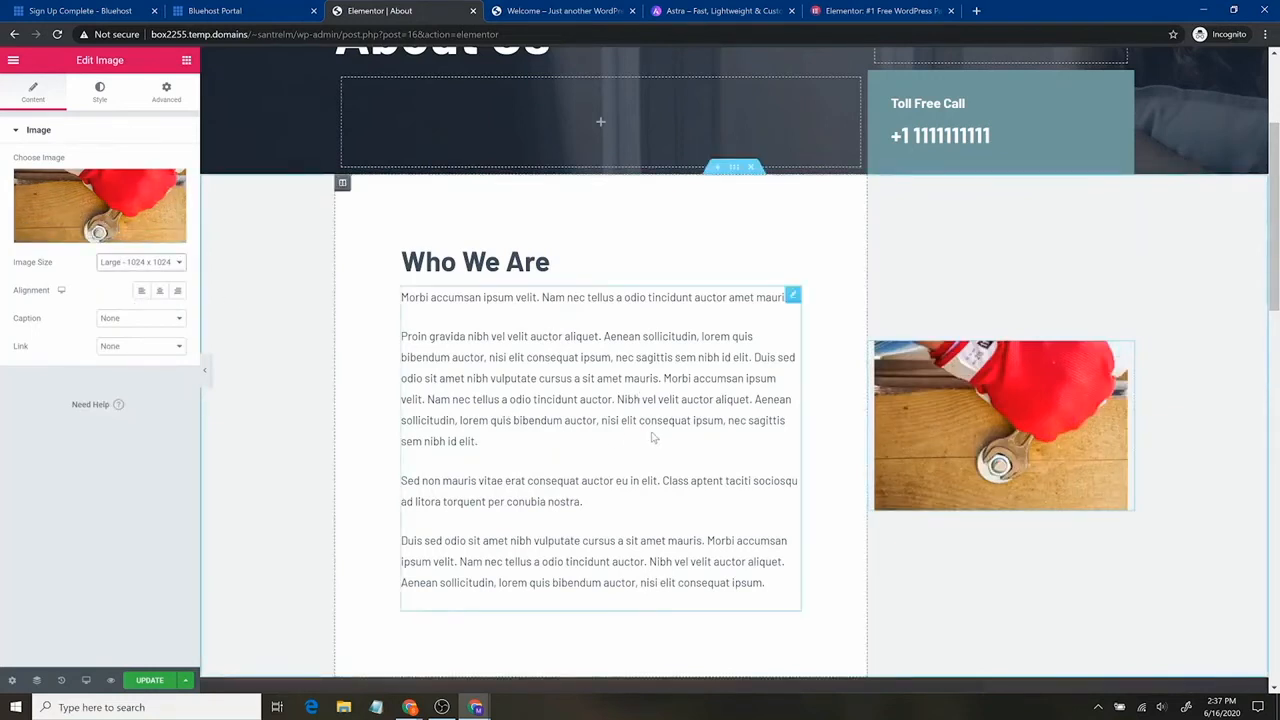
{"action": "scroll", "coordinate": [640, 387], "scroll_direction": "down", "scroll_amount": 7}
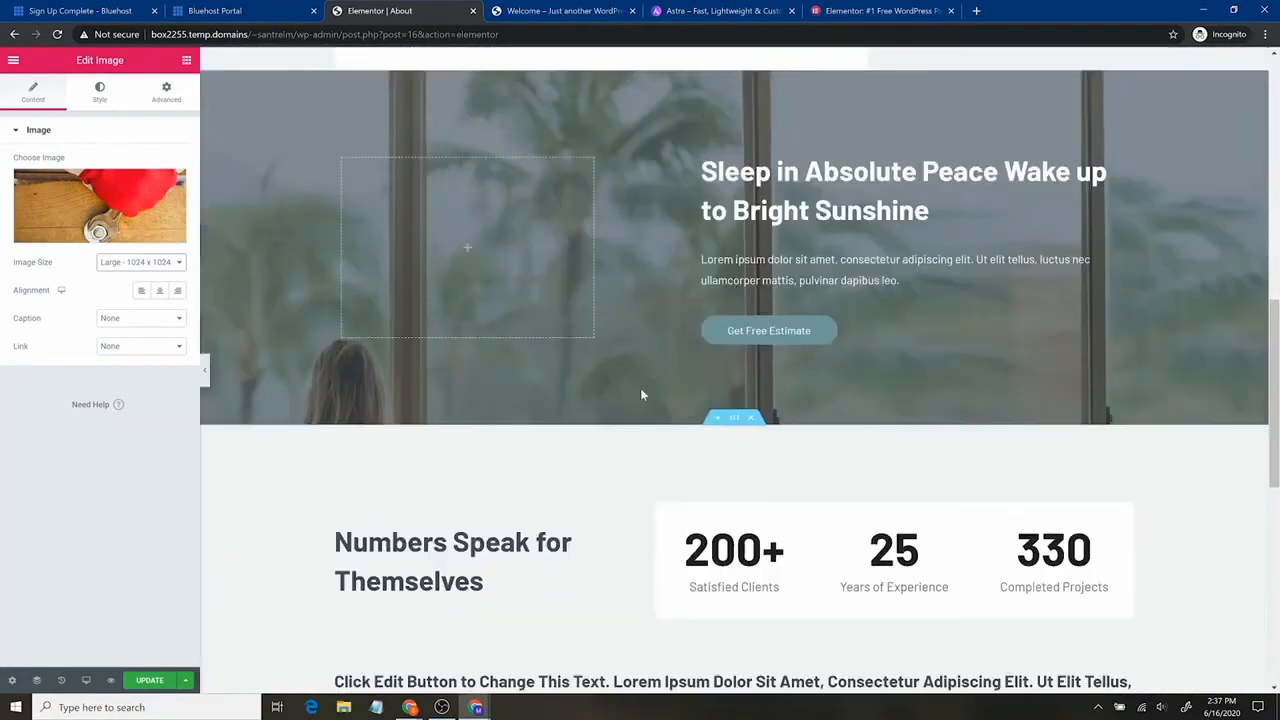
{"action": "scroll", "coordinate": [640, 388], "scroll_direction": "up", "scroll_amount": 10}
{"action": "scroll", "coordinate": [600, 461], "scroll_direction": "down", "scroll_amount": 15}
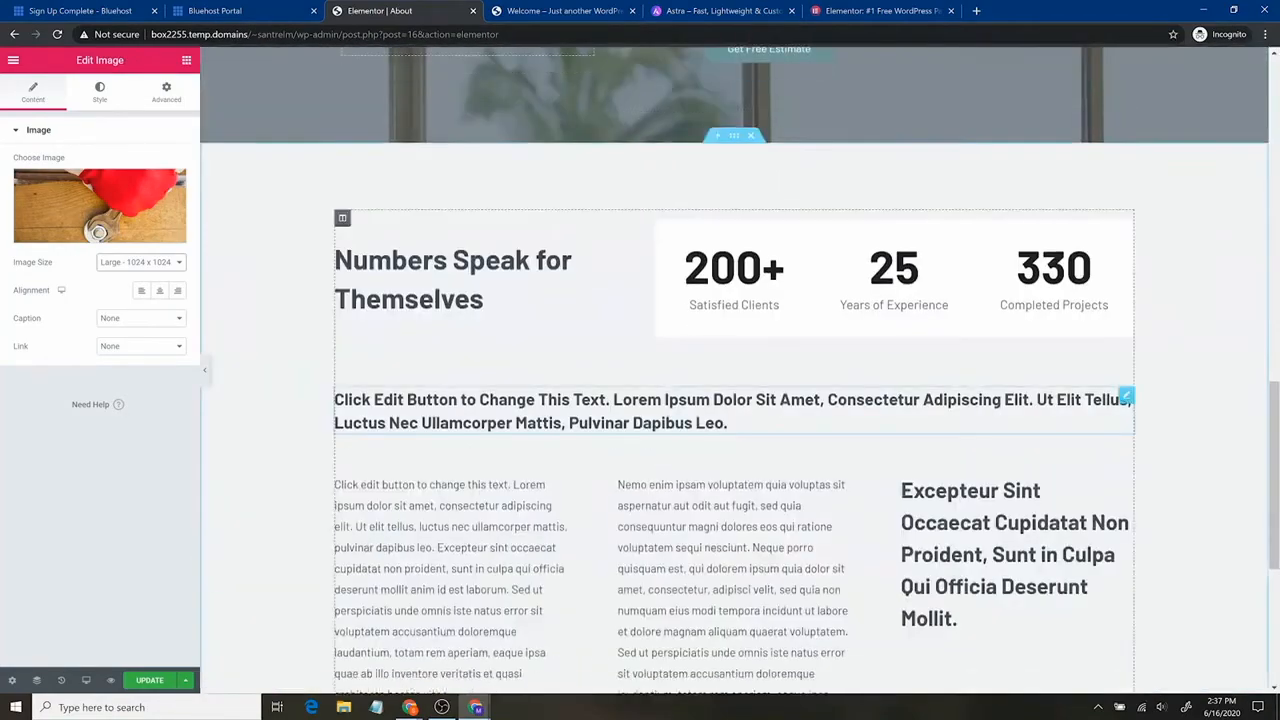
{"action": "scroll", "coordinate": [743, 443], "scroll_direction": "up", "scroll_amount": 2}
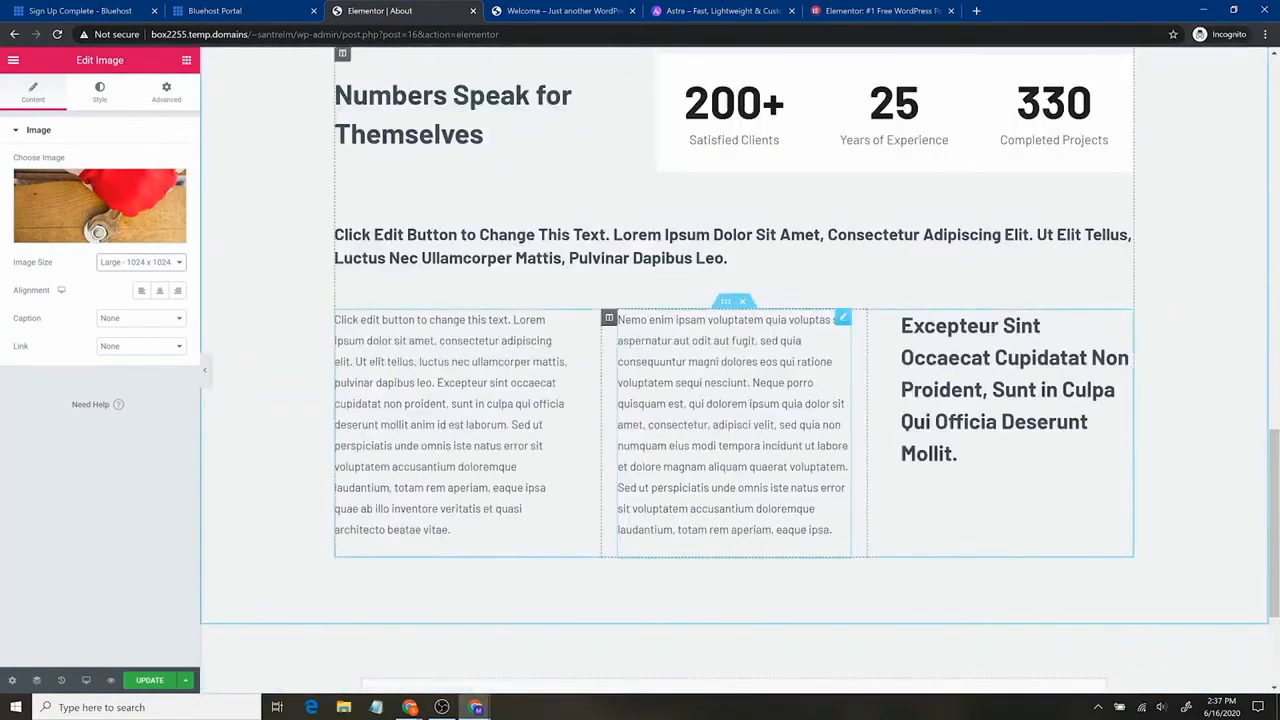
{"action": "scroll", "coordinate": [591, 449], "scroll_direction": "up", "scroll_amount": 8}
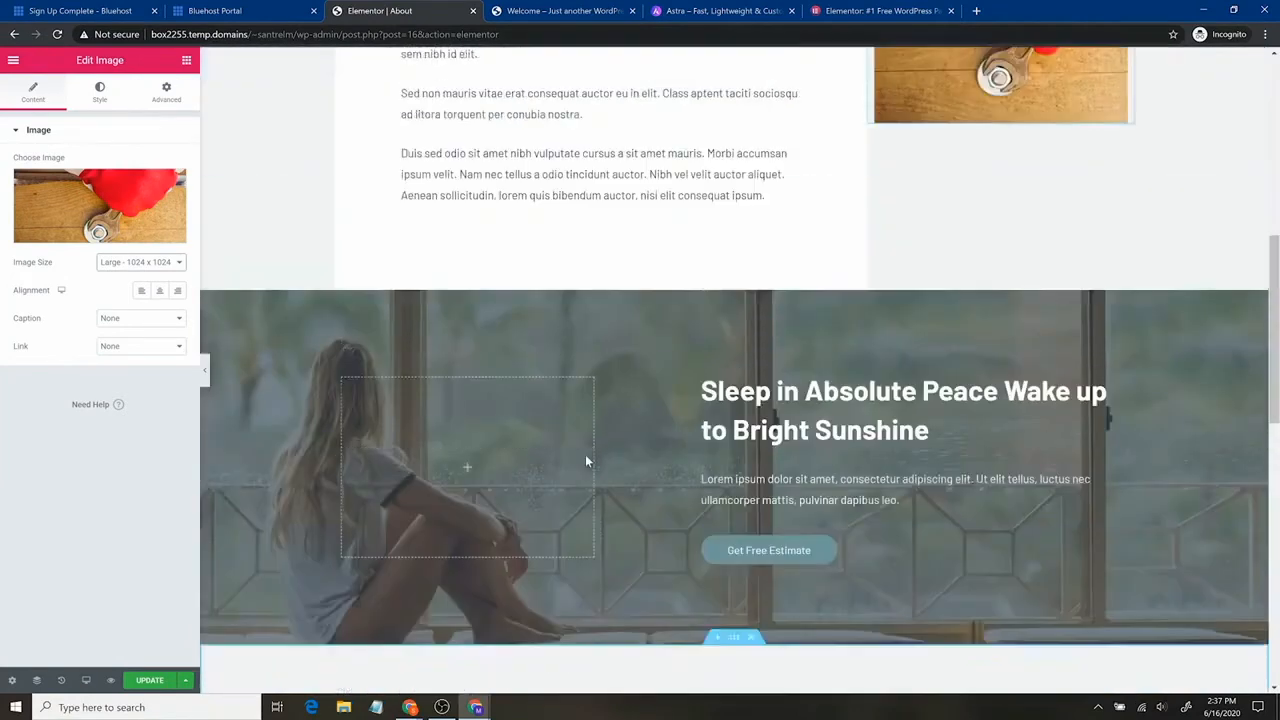
{"action": "scroll", "coordinate": [591, 449], "scroll_direction": "up", "scroll_amount": 2}
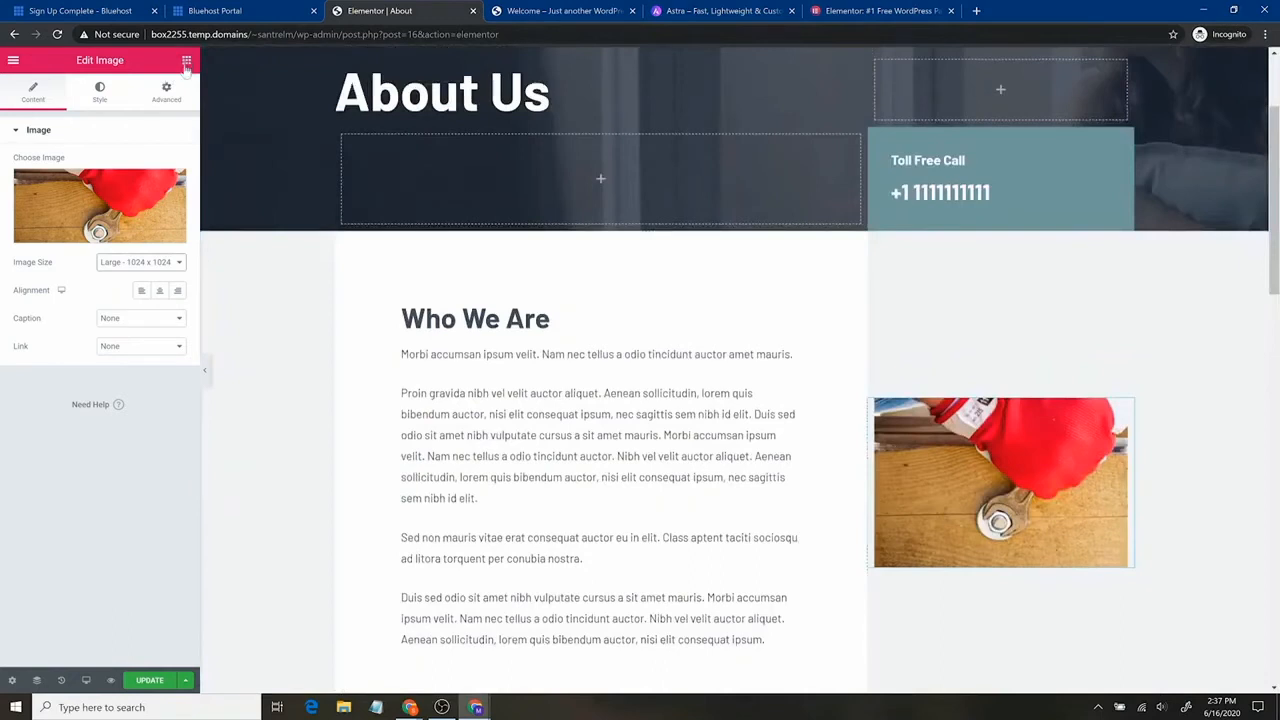
{"action": "left_click", "coordinate": [186, 62]}
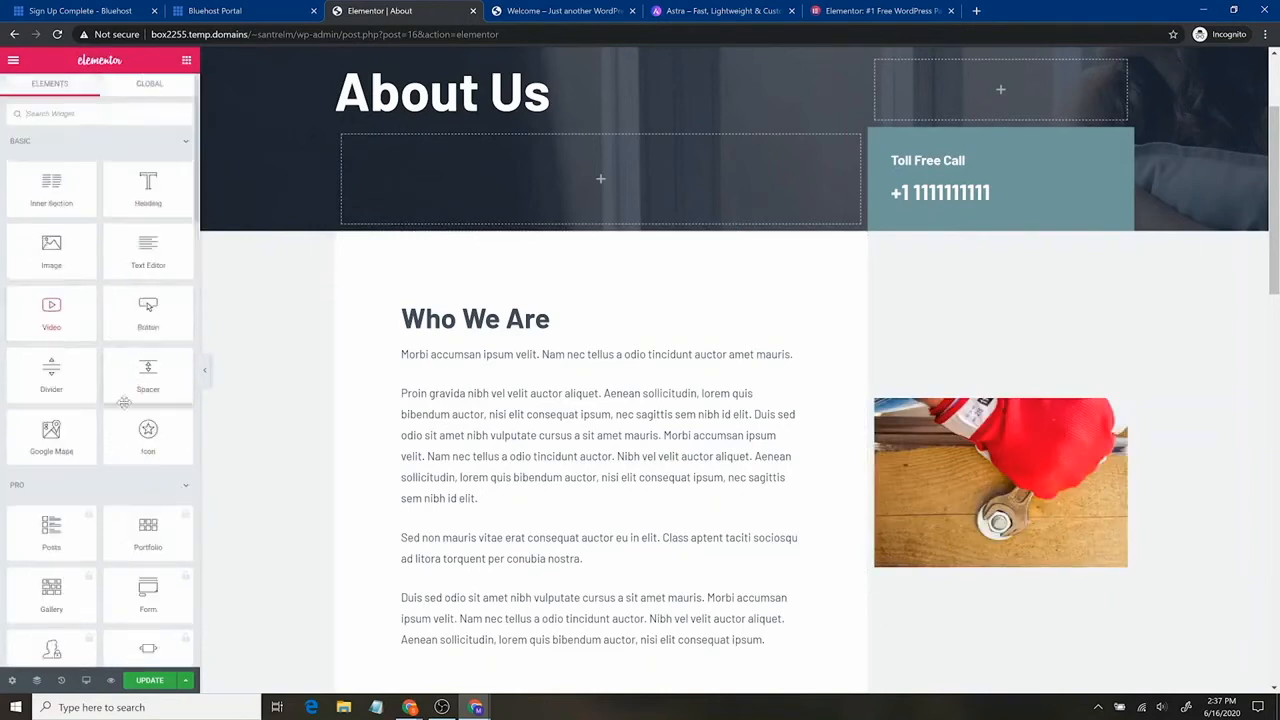
{"action": "scroll", "coordinate": [99, 487], "scroll_direction": "down", "scroll_amount": 5}
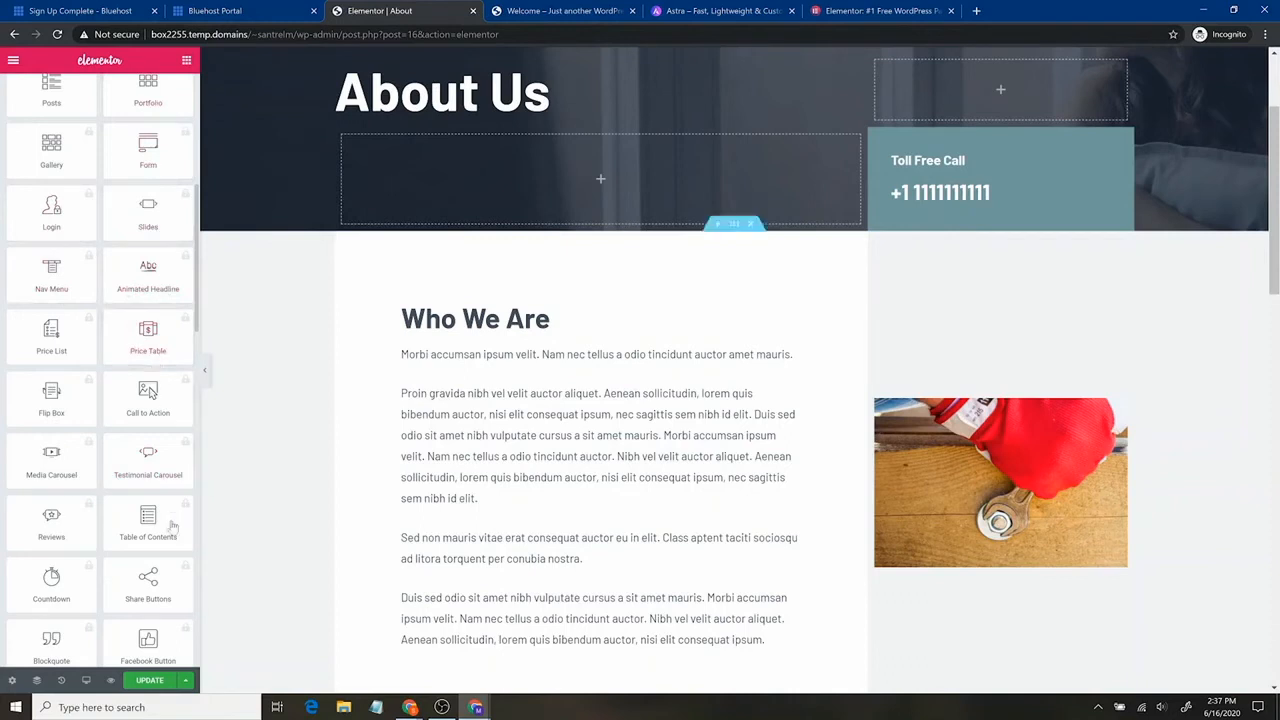
{"action": "scroll", "coordinate": [161, 357], "scroll_direction": "down", "scroll_amount": 4}
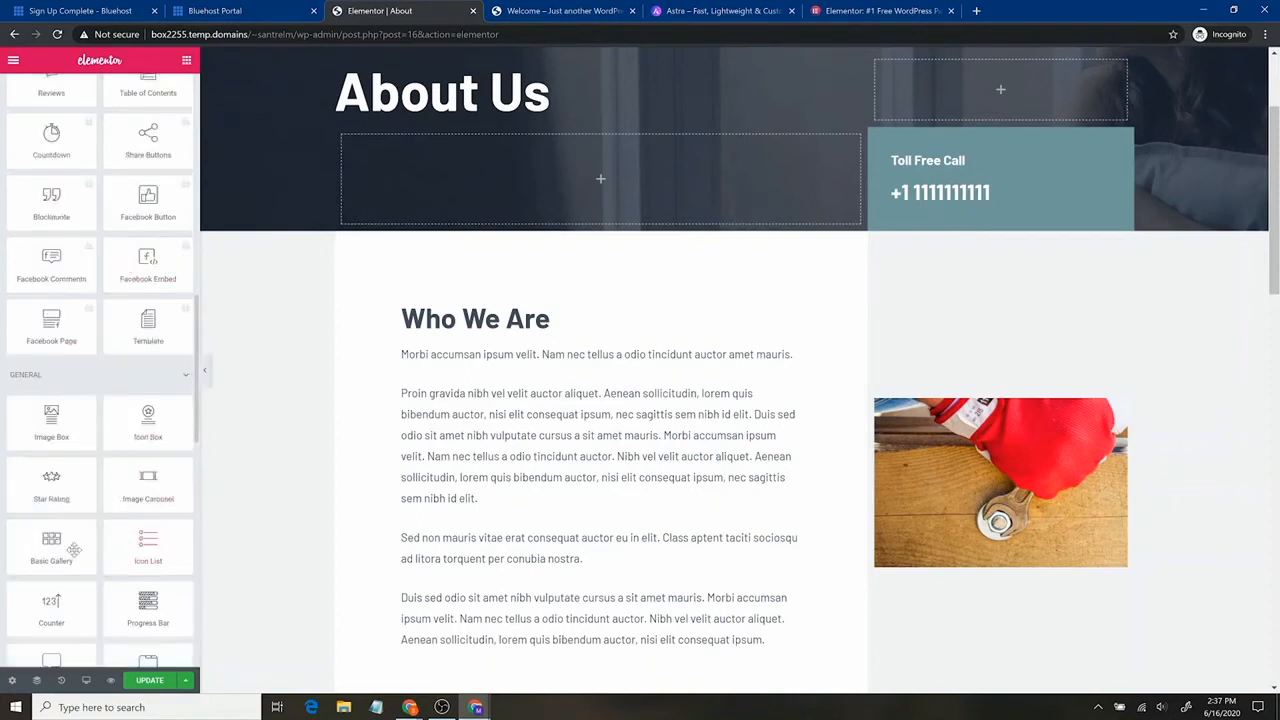
{"action": "scroll", "coordinate": [125, 520], "scroll_direction": "up", "scroll_amount": 10}
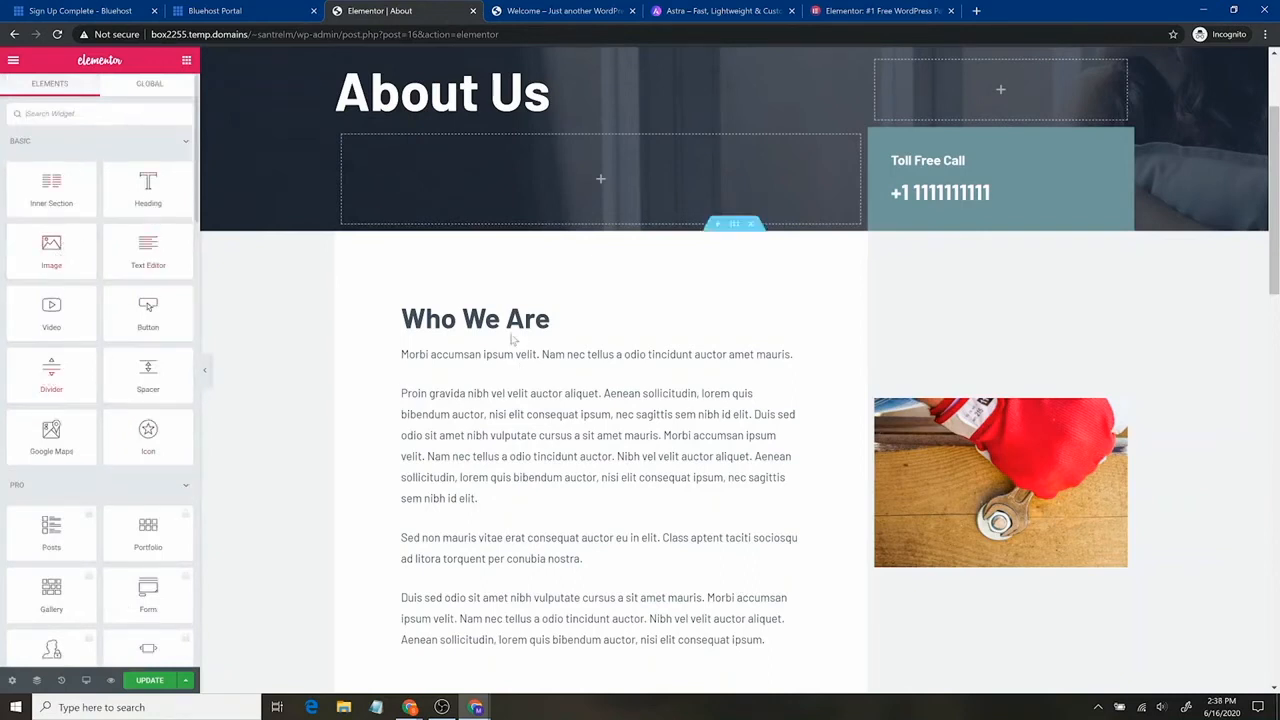
Add a Double-style divider under Who We Are and thicken its weight to 6.1.
{"action": "left_click_drag", "start_coordinate": [60, 372], "coordinate": [462, 331]}
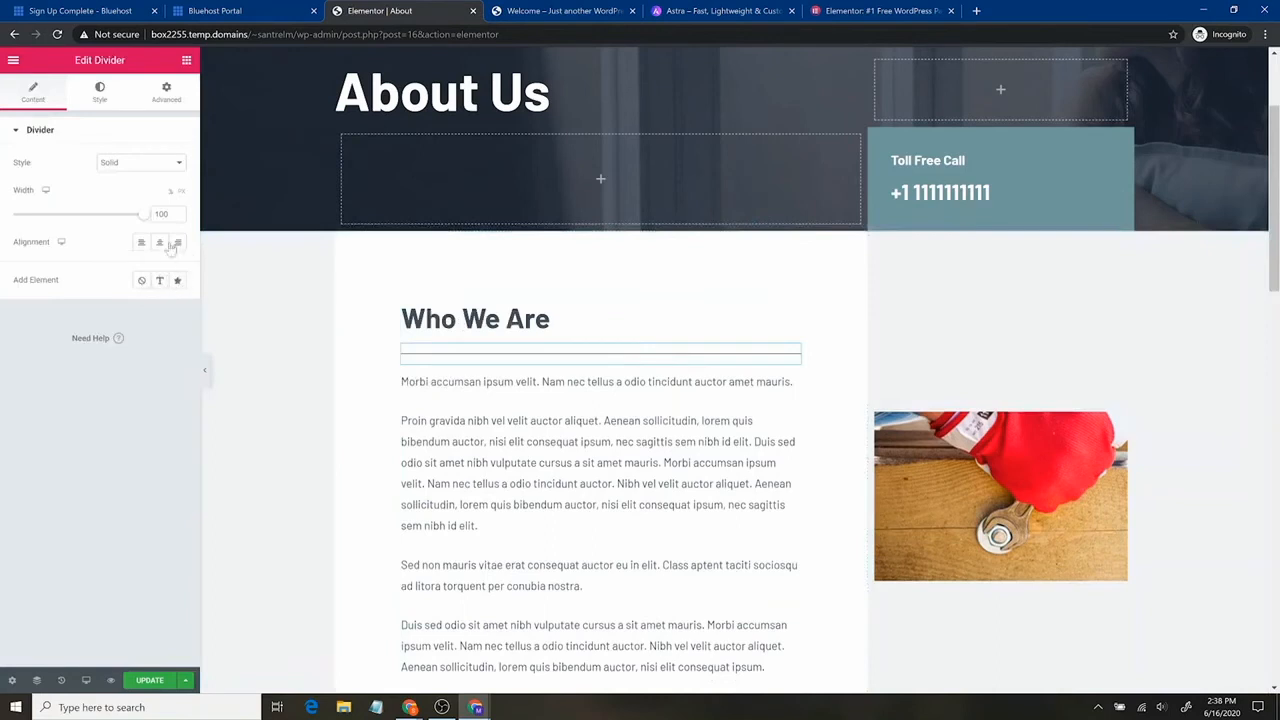
{"action": "left_click", "coordinate": [170, 163]}
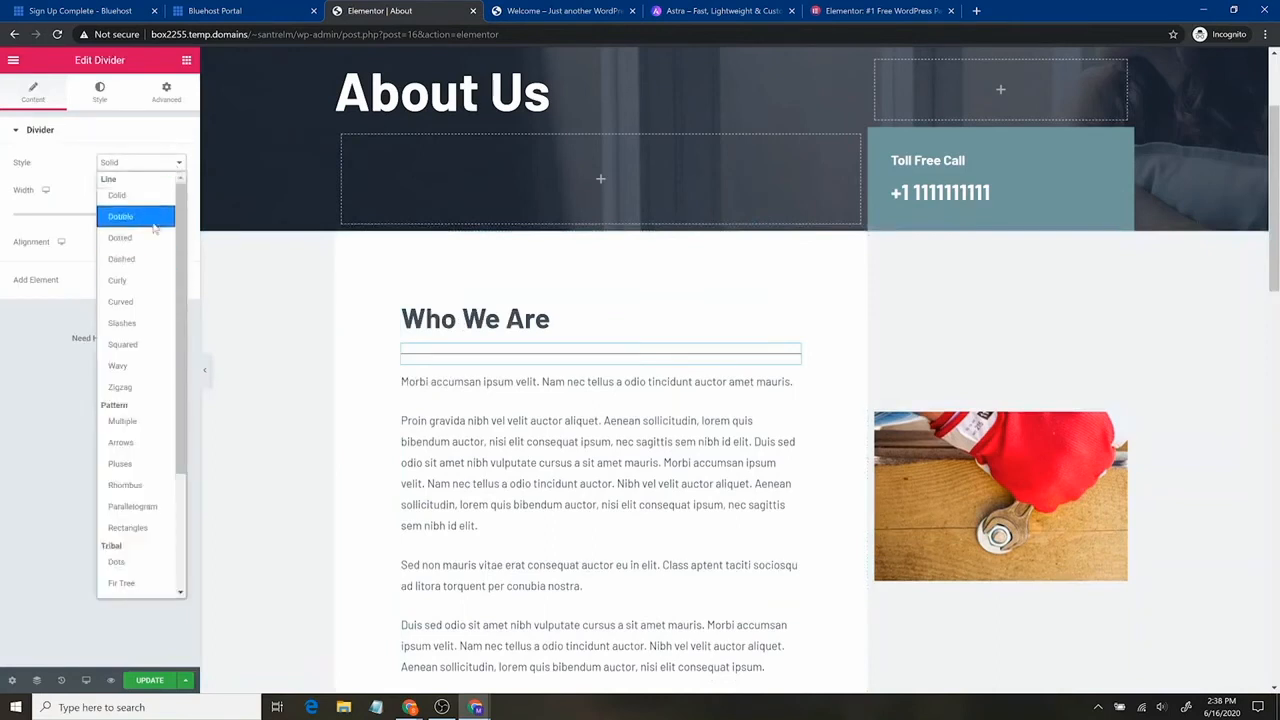
{"action": "left_click", "coordinate": [128, 211]}
{"action": "left_click", "coordinate": [162, 167]}
{"action": "left_click", "coordinate": [100, 90]}
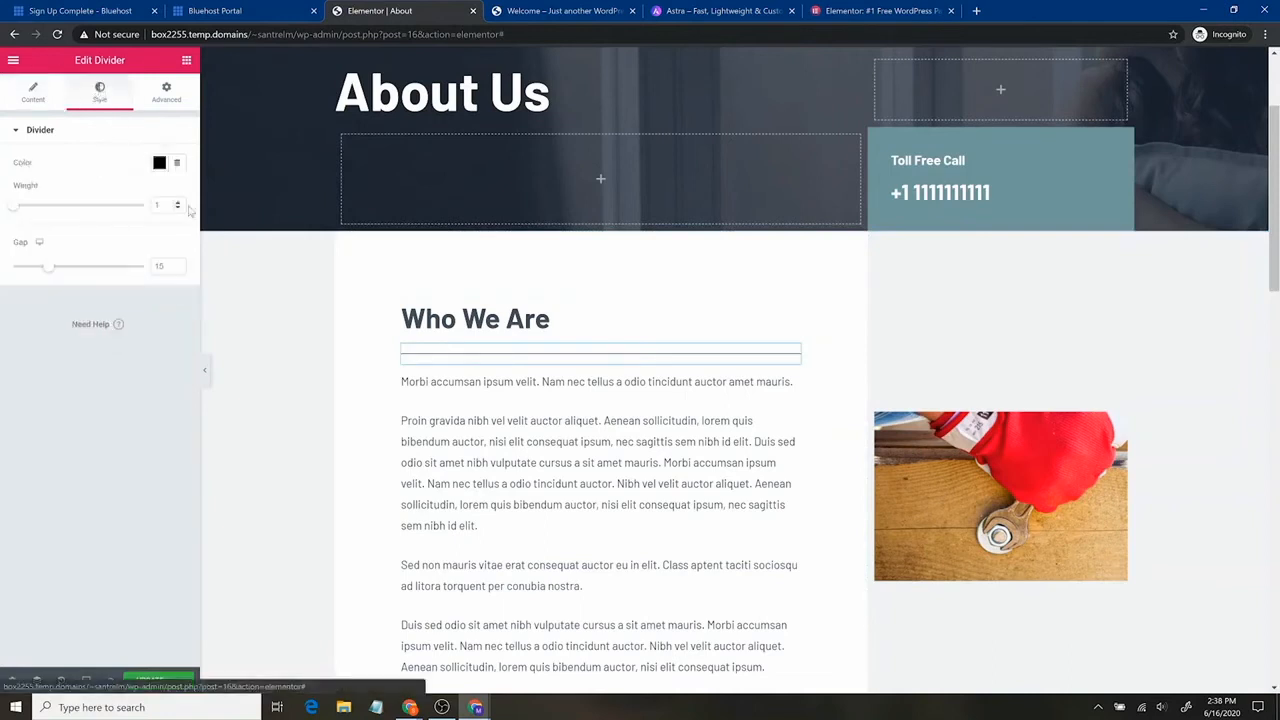
{"action": "left_click_drag", "start_coordinate": [19, 208], "coordinate": [69, 243]}
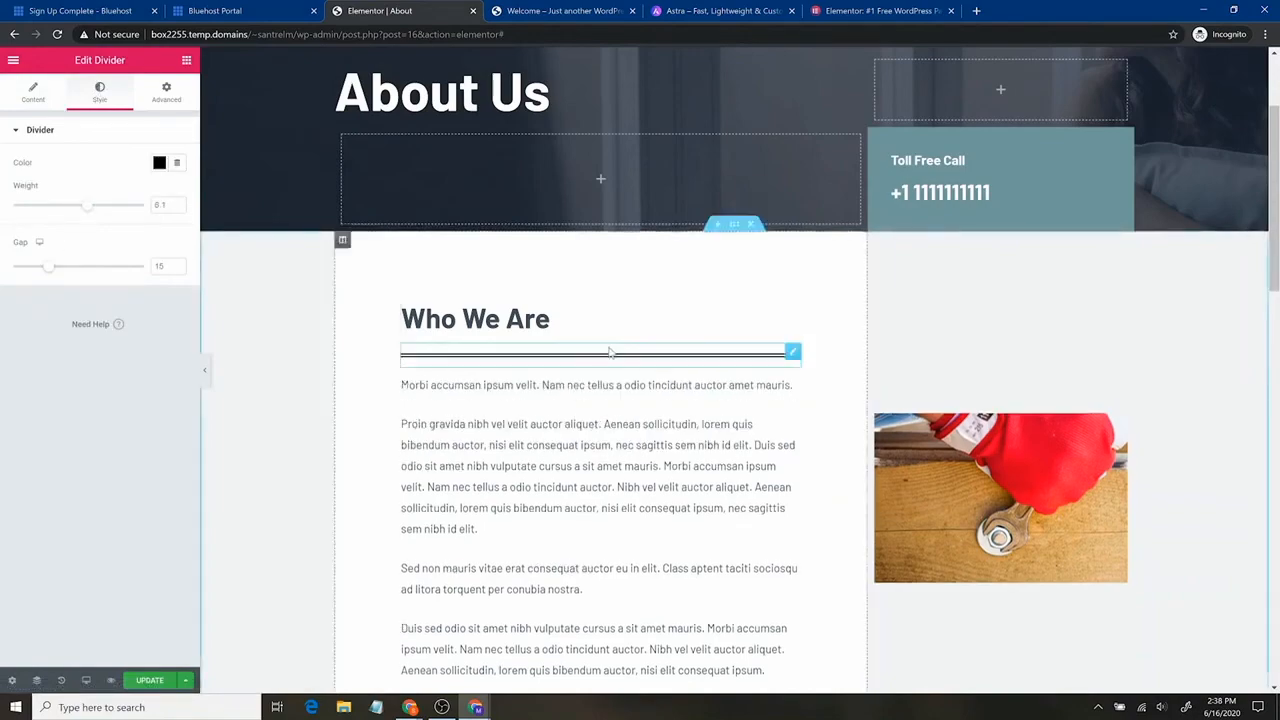
{"action": "scroll", "coordinate": [741, 438], "scroll_direction": "down", "scroll_amount": 15}
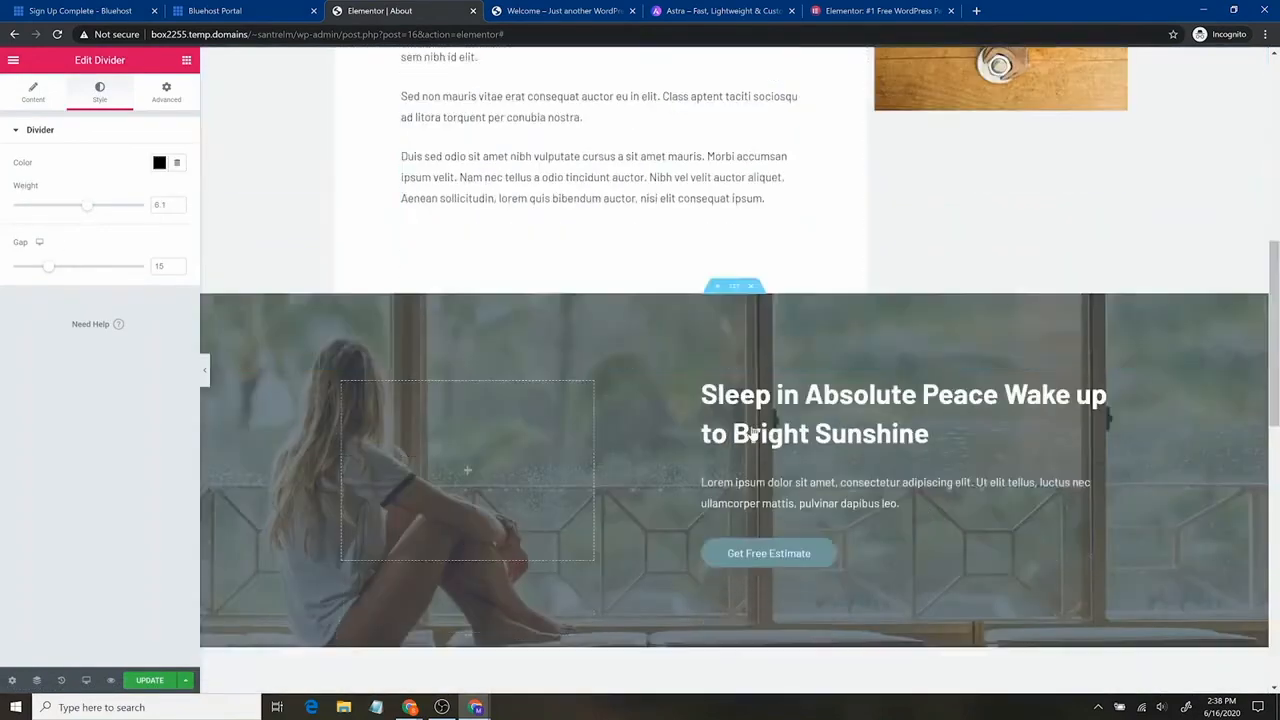
{"action": "scroll", "coordinate": [770, 355], "scroll_direction": "up", "scroll_amount": 15}
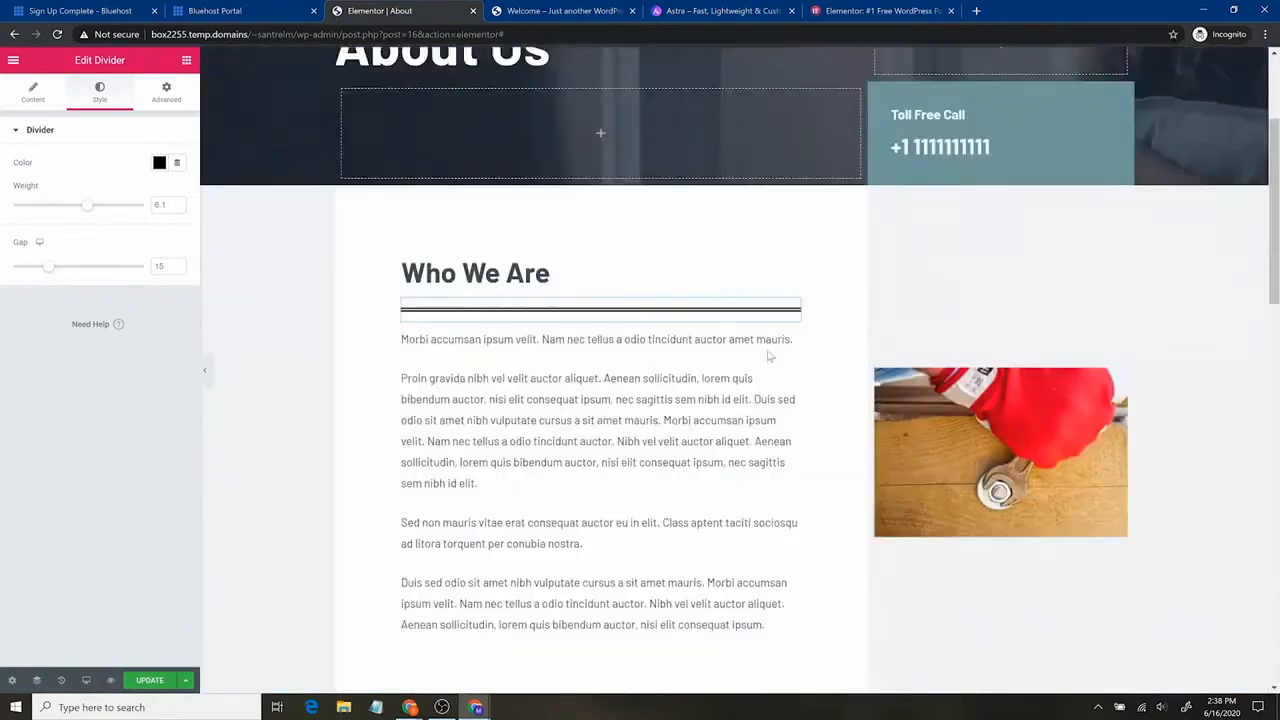
{"action": "scroll", "coordinate": [754, 351], "scroll_direction": "down", "scroll_amount": 8}
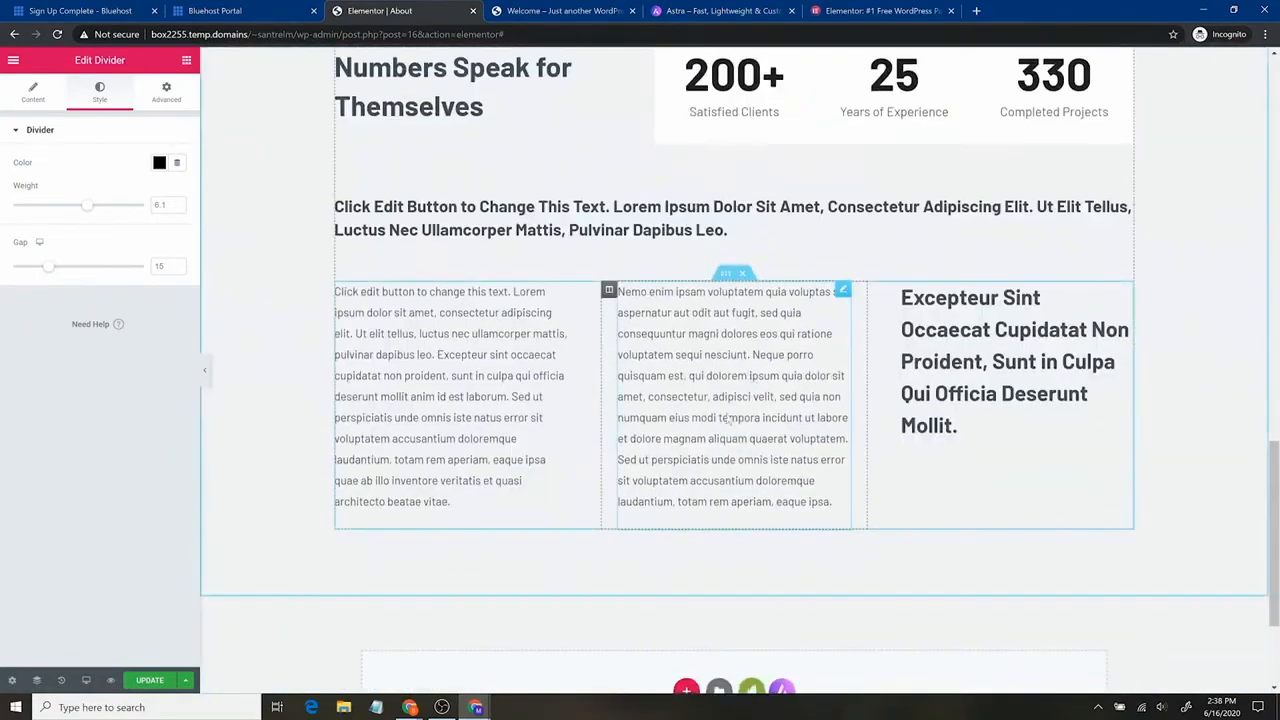
{"action": "scroll", "coordinate": [740, 430], "scroll_direction": "down", "scroll_amount": 2}
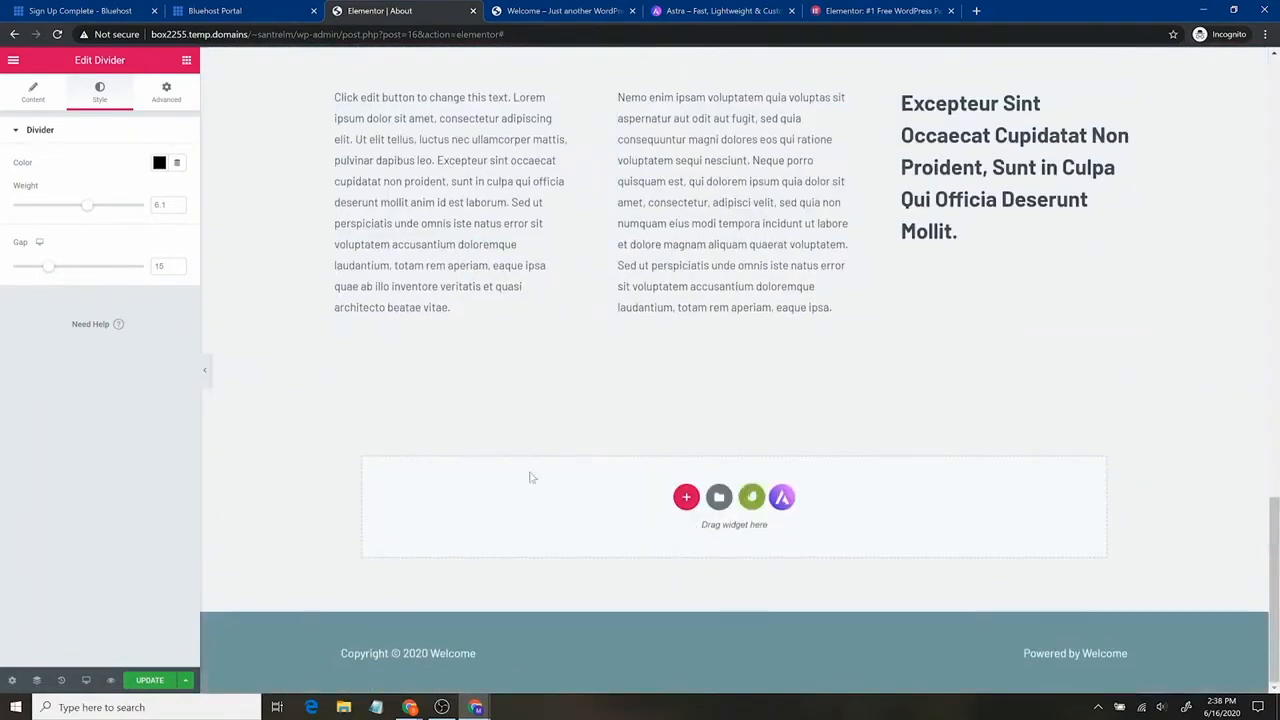
Insert the free Contact (with Map) block from Envato Elements into the About page.
{"action": "left_click", "coordinate": [751, 498]}
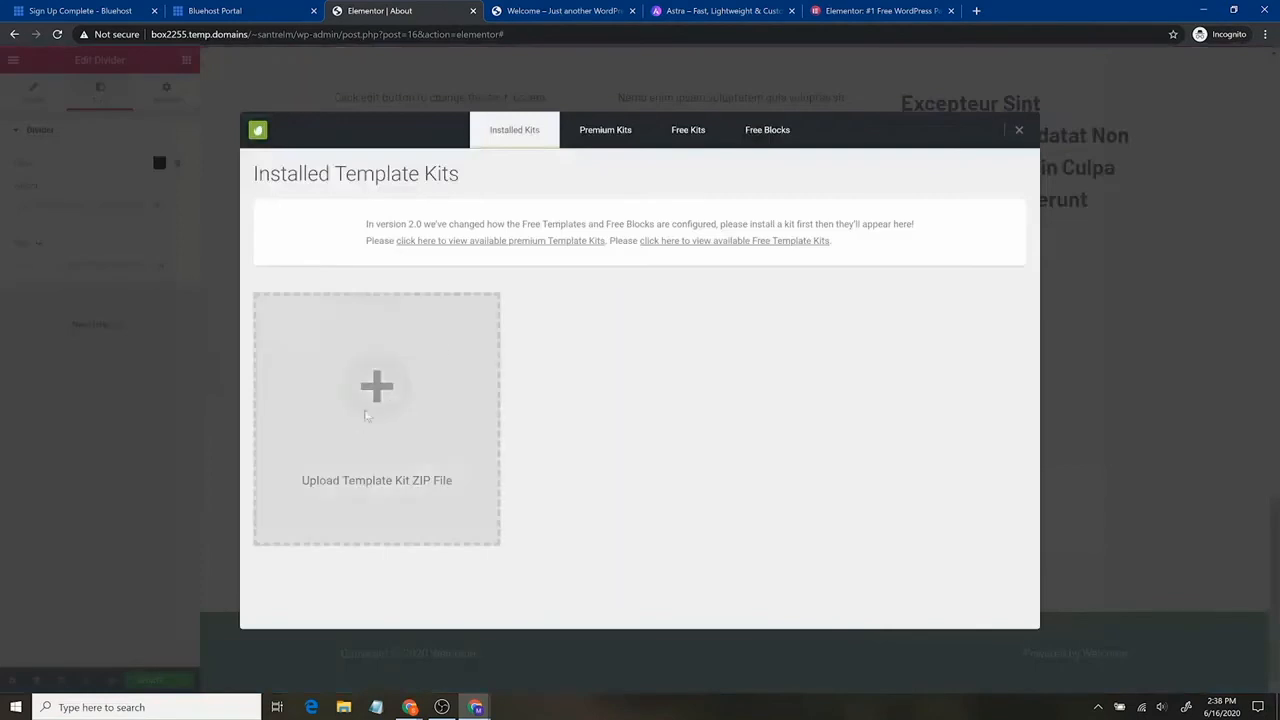
{"action": "left_click", "coordinate": [618, 133]}
{"action": "left_click", "coordinate": [699, 145]}
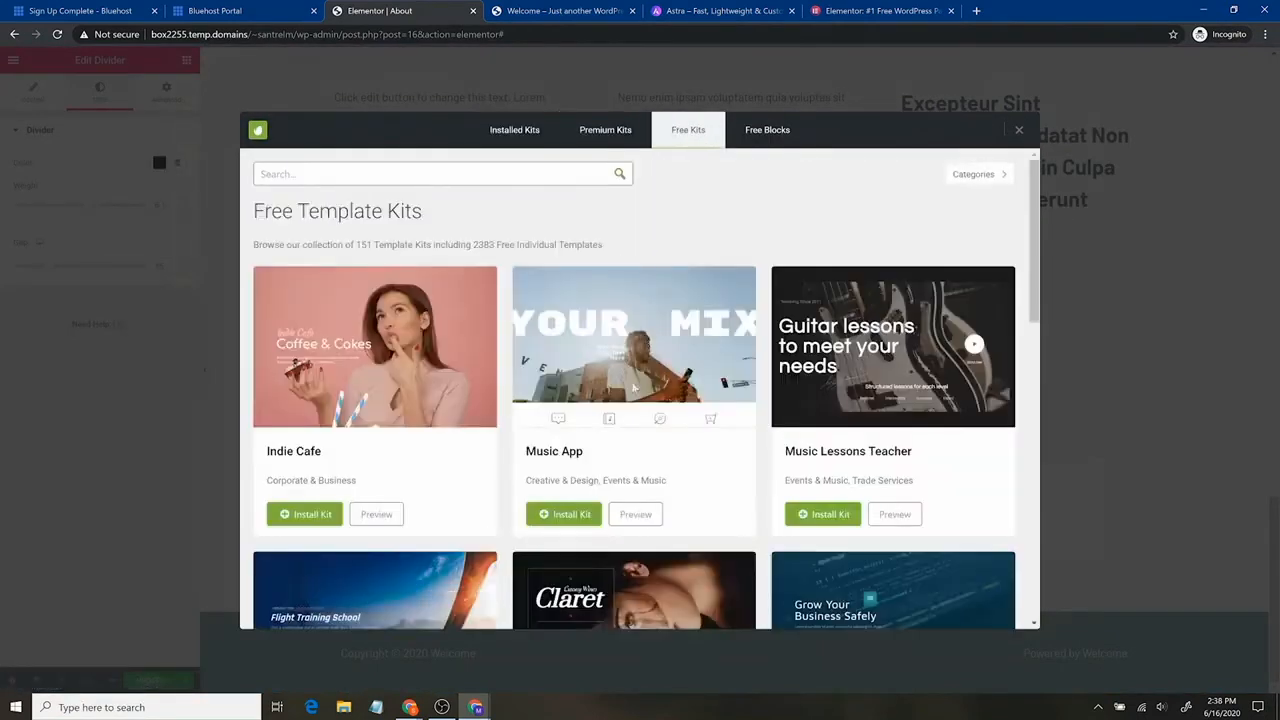
{"action": "left_click", "coordinate": [770, 133]}
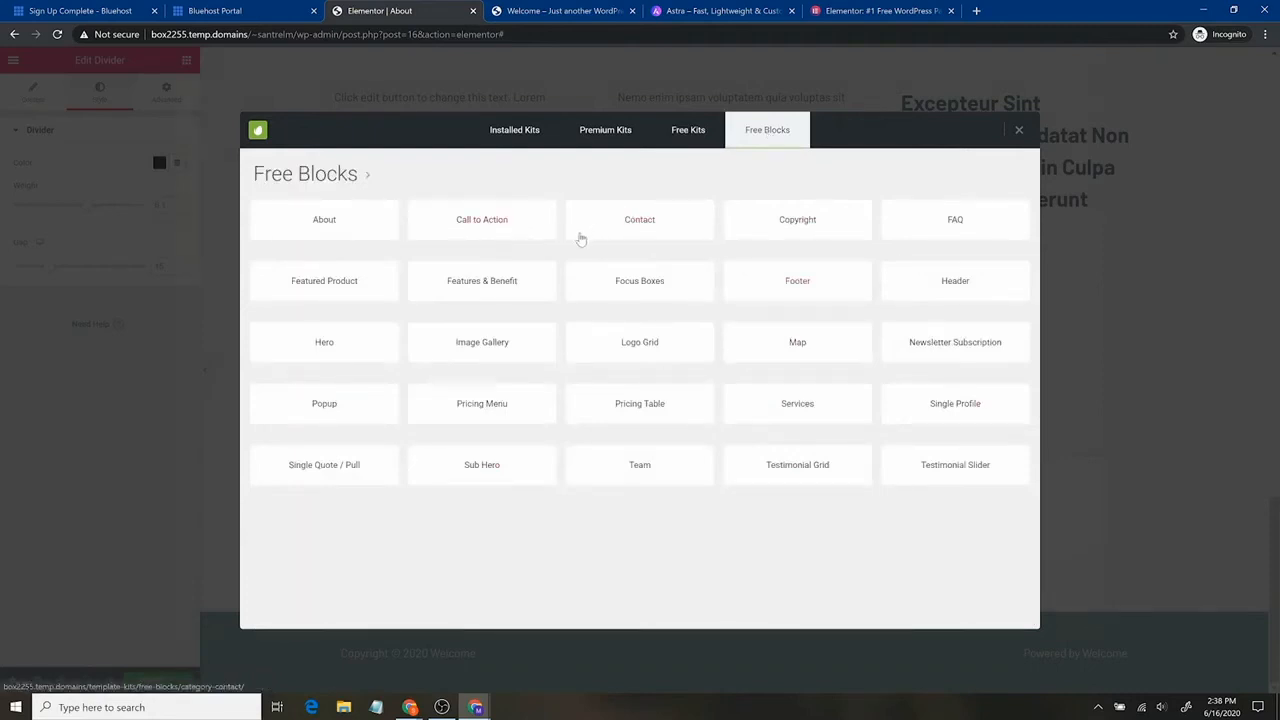
{"action": "left_click", "coordinate": [630, 226]}
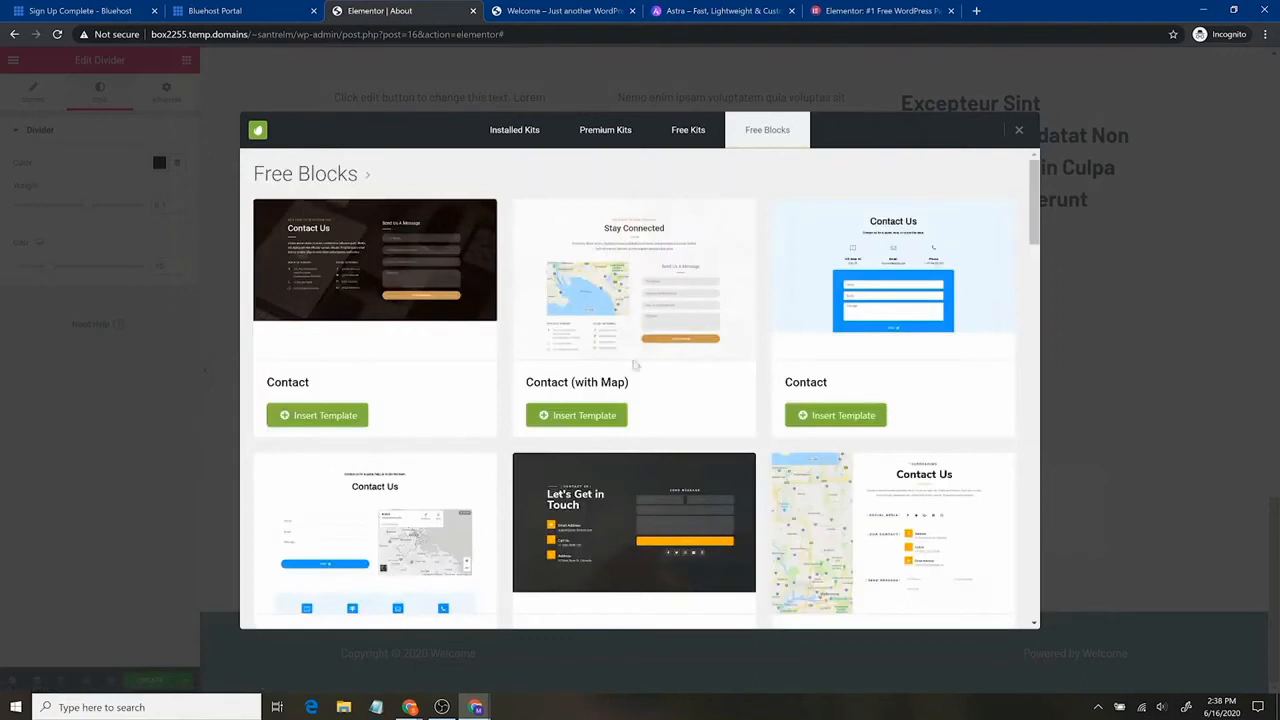
{"action": "left_click", "coordinate": [610, 415]}
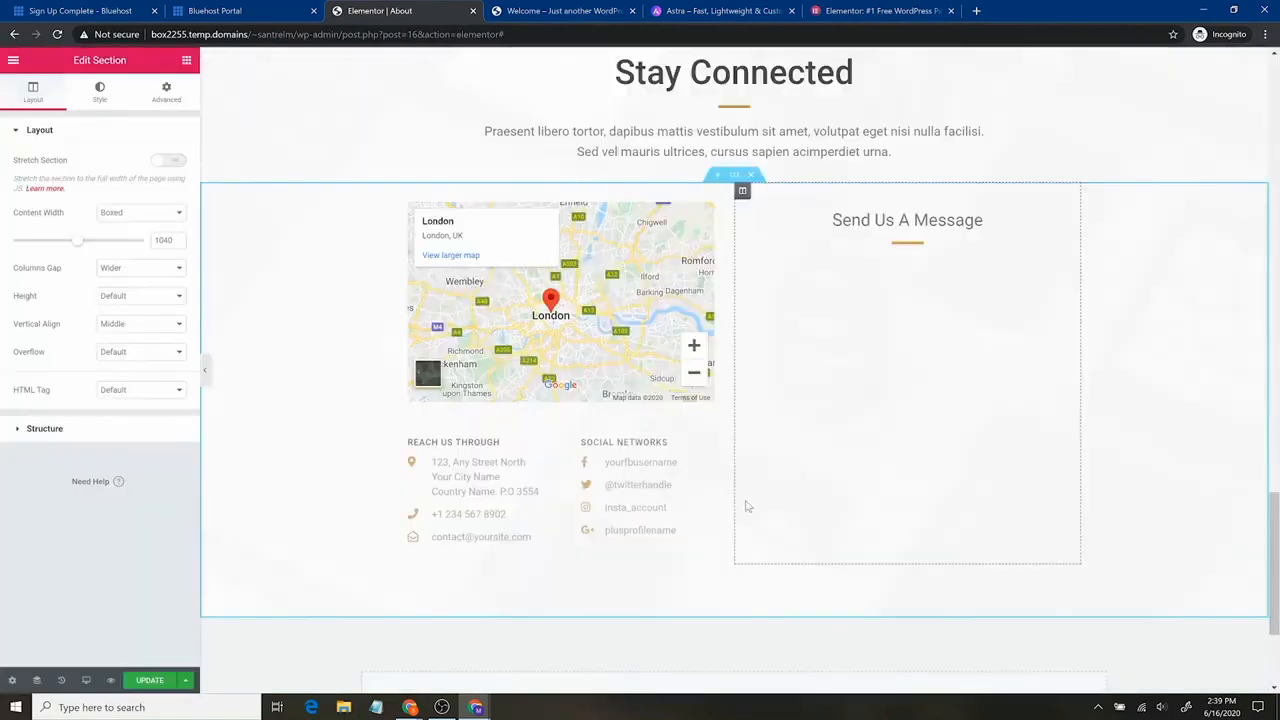
Review the new Stay Connected contact section and update the About page.
{"action": "scroll", "coordinate": [748, 506], "scroll_direction": "up", "scroll_amount": 3}
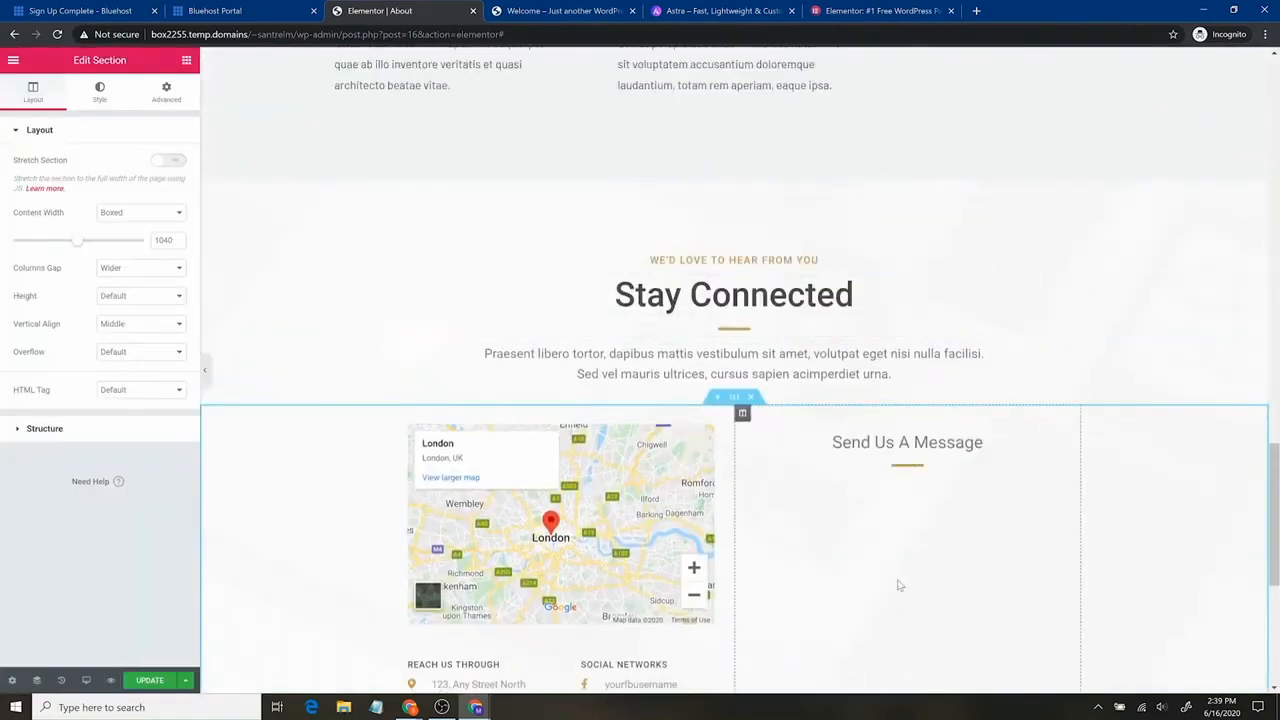
{"action": "scroll", "coordinate": [920, 560], "scroll_direction": "down", "scroll_amount": 3}
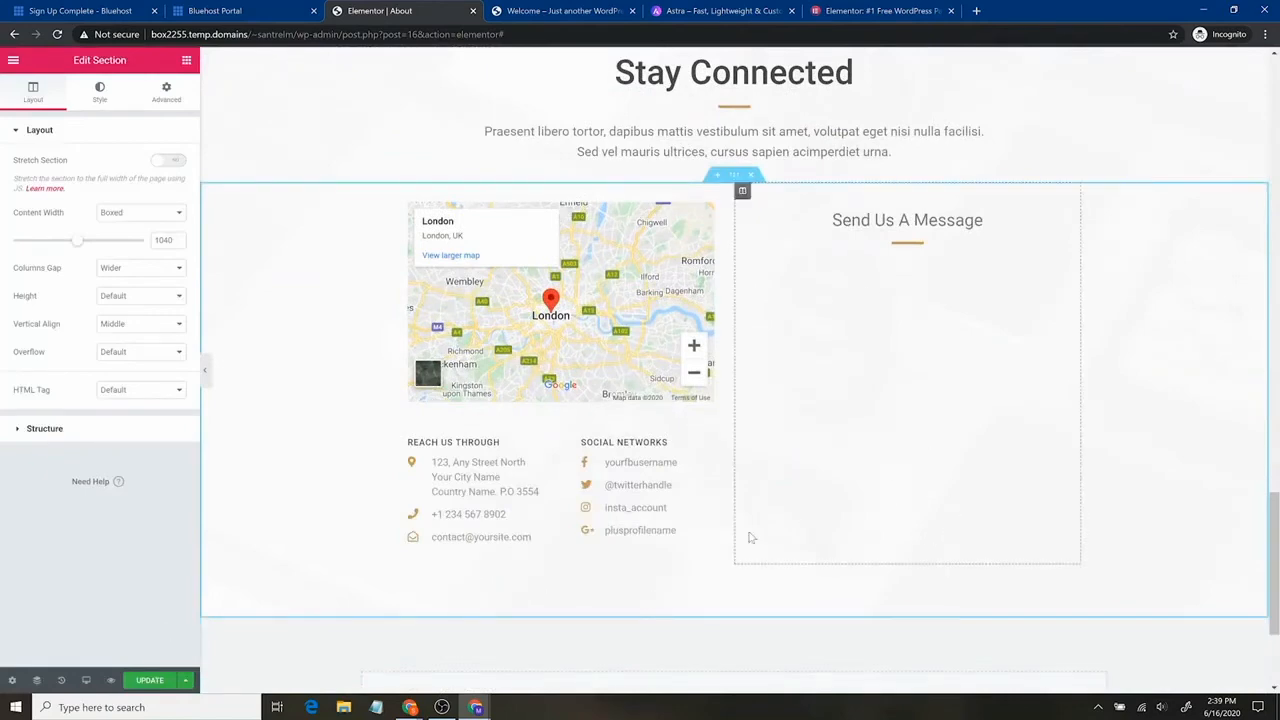
{"action": "scroll", "coordinate": [880, 520], "scroll_direction": "up", "scroll_amount": 10}
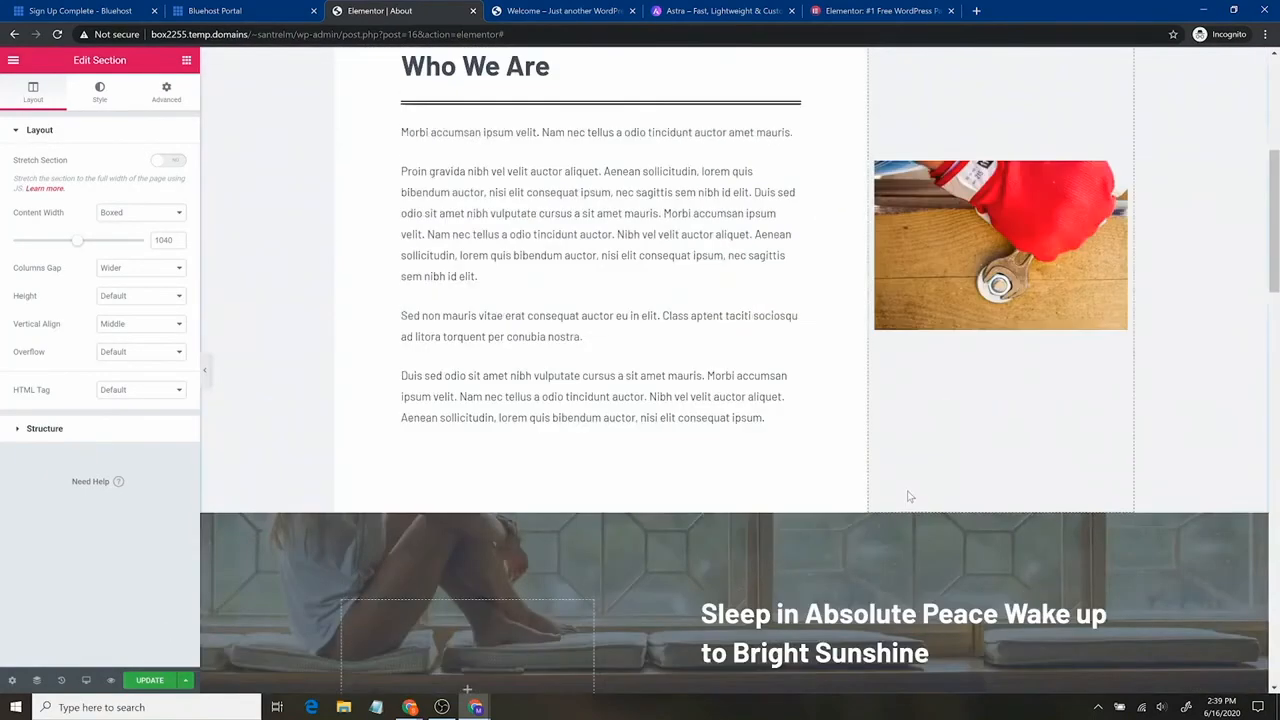
{"action": "scroll", "coordinate": [900, 500], "scroll_direction": "up", "scroll_amount": 5}
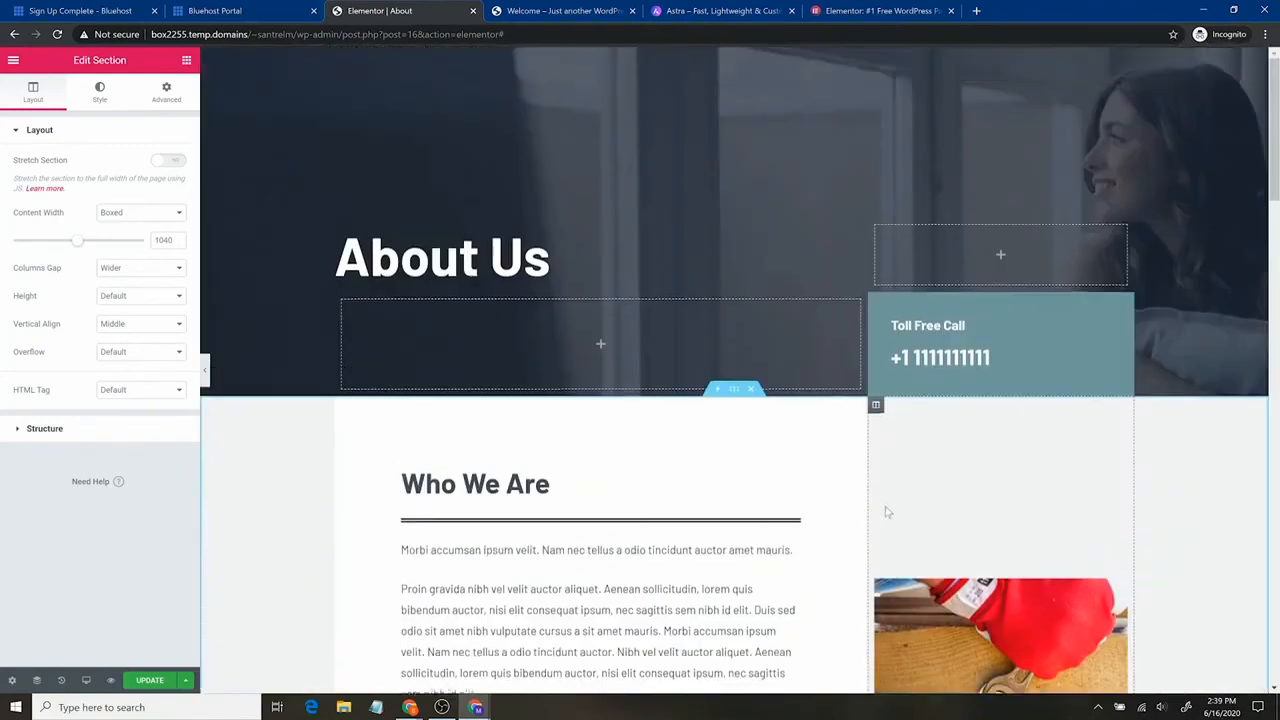
{"action": "left_click", "coordinate": [176, 680]}
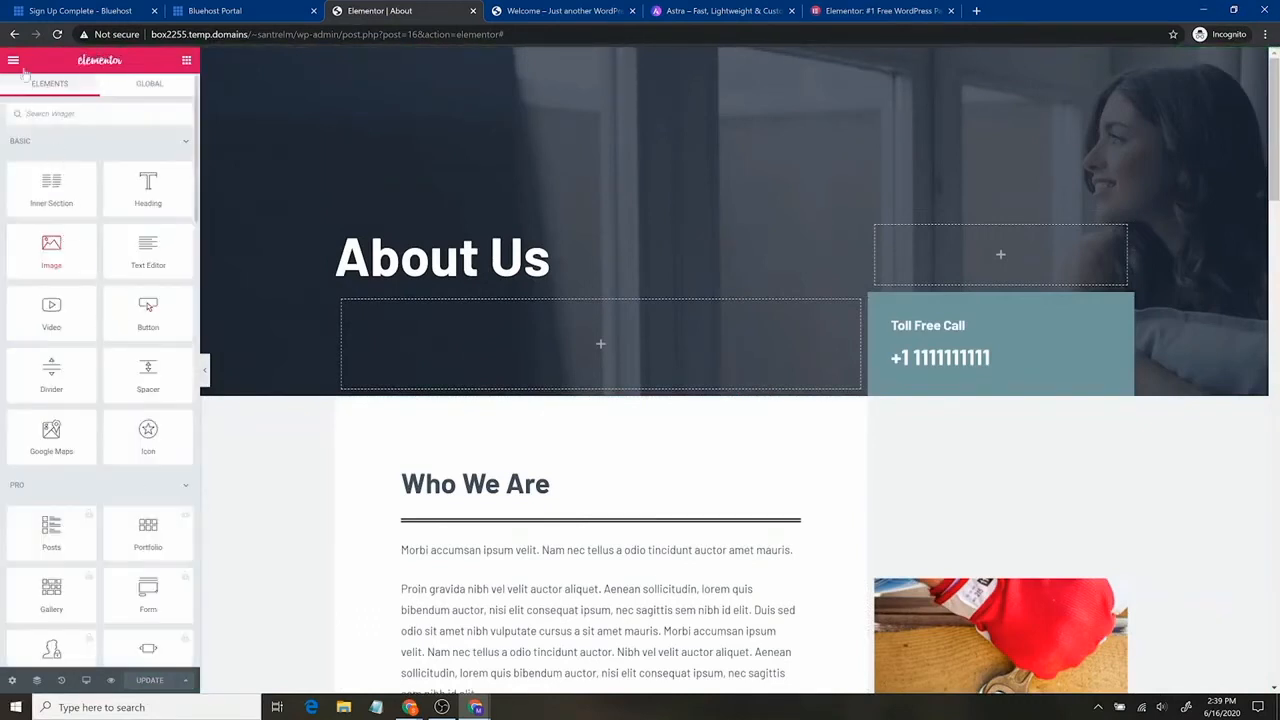
Exit Elementor to the WordPress dashboard and go to Settings > General.
{"action": "left_click", "coordinate": [13, 60]}
{"action": "left_click", "coordinate": [115, 442]}
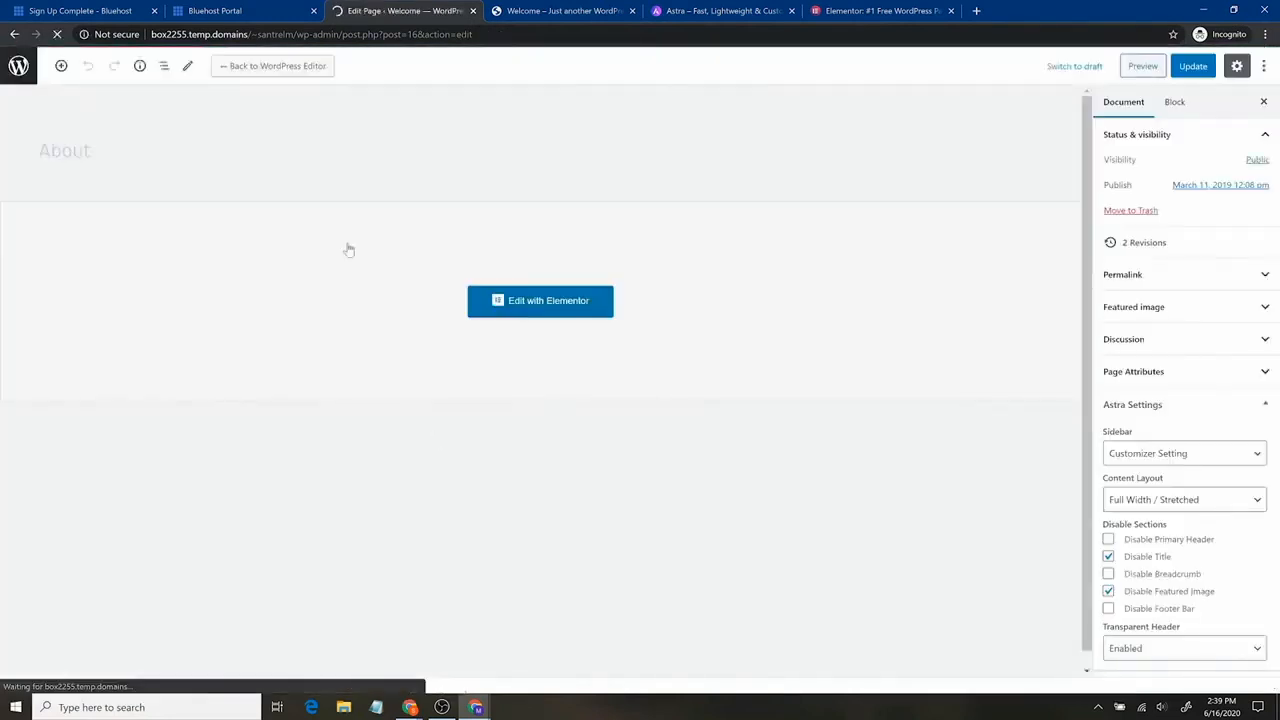
{"action": "left_click", "coordinate": [17, 72]}
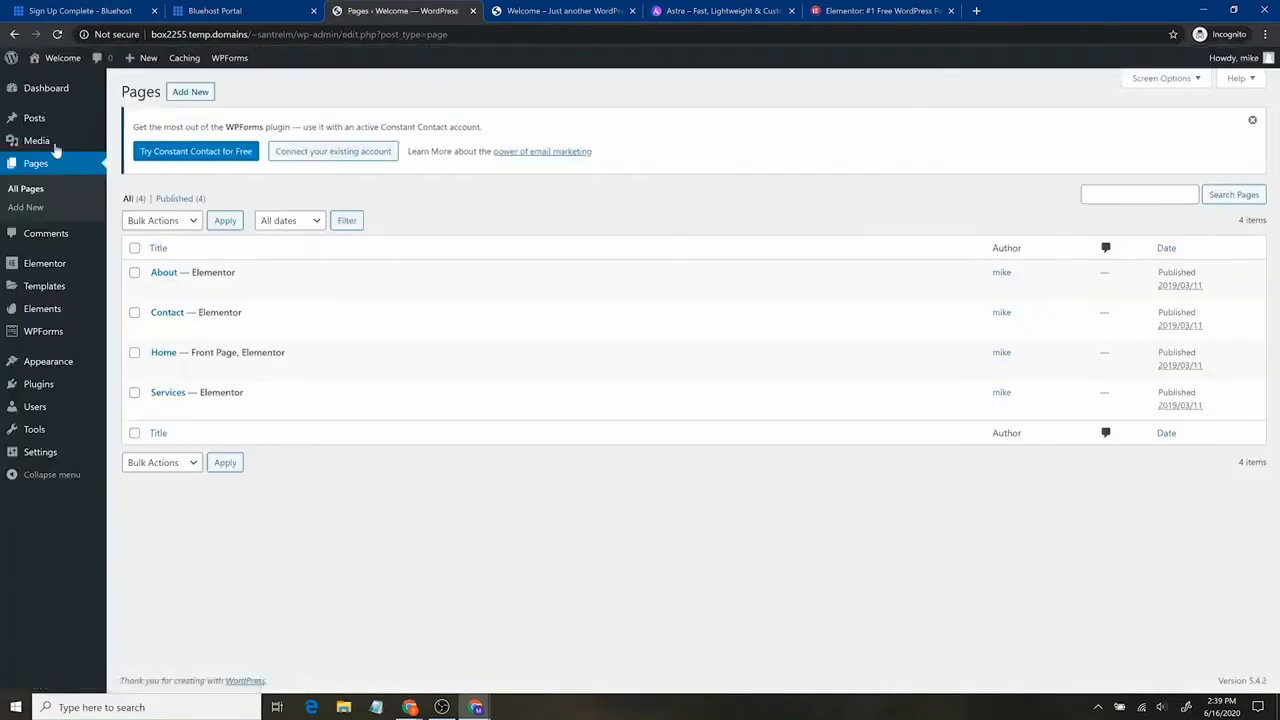
{"action": "mouse_move", "coordinate": [50, 132]}
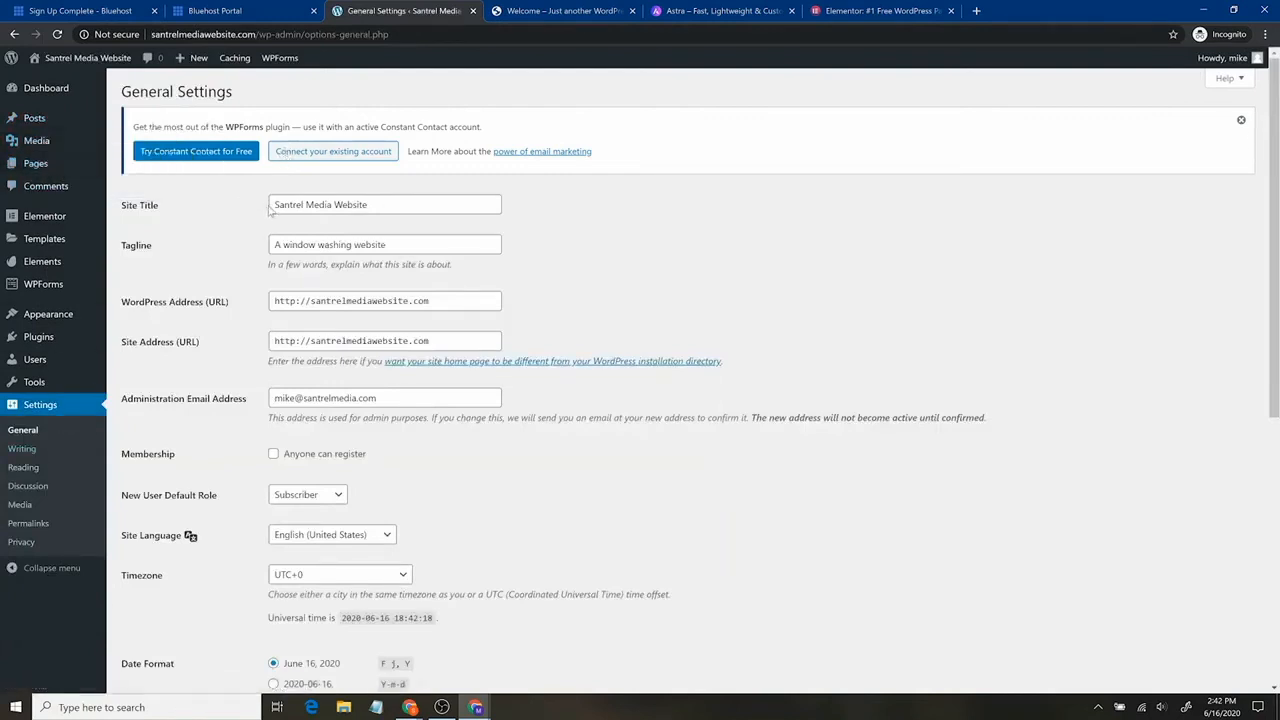
{"action": "left_click_drag", "start_coordinate": [271, 208], "coordinate": [416, 220]}
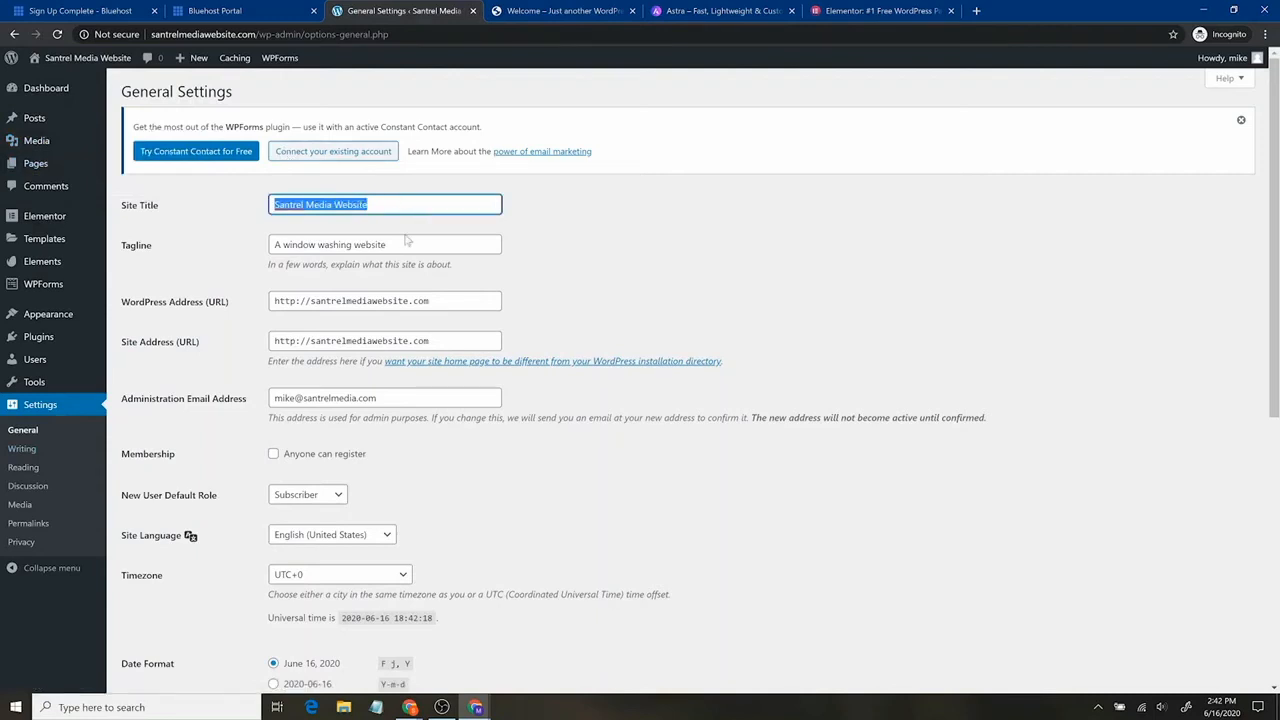
{"action": "left_click_drag", "start_coordinate": [392, 245], "coordinate": [255, 271]}
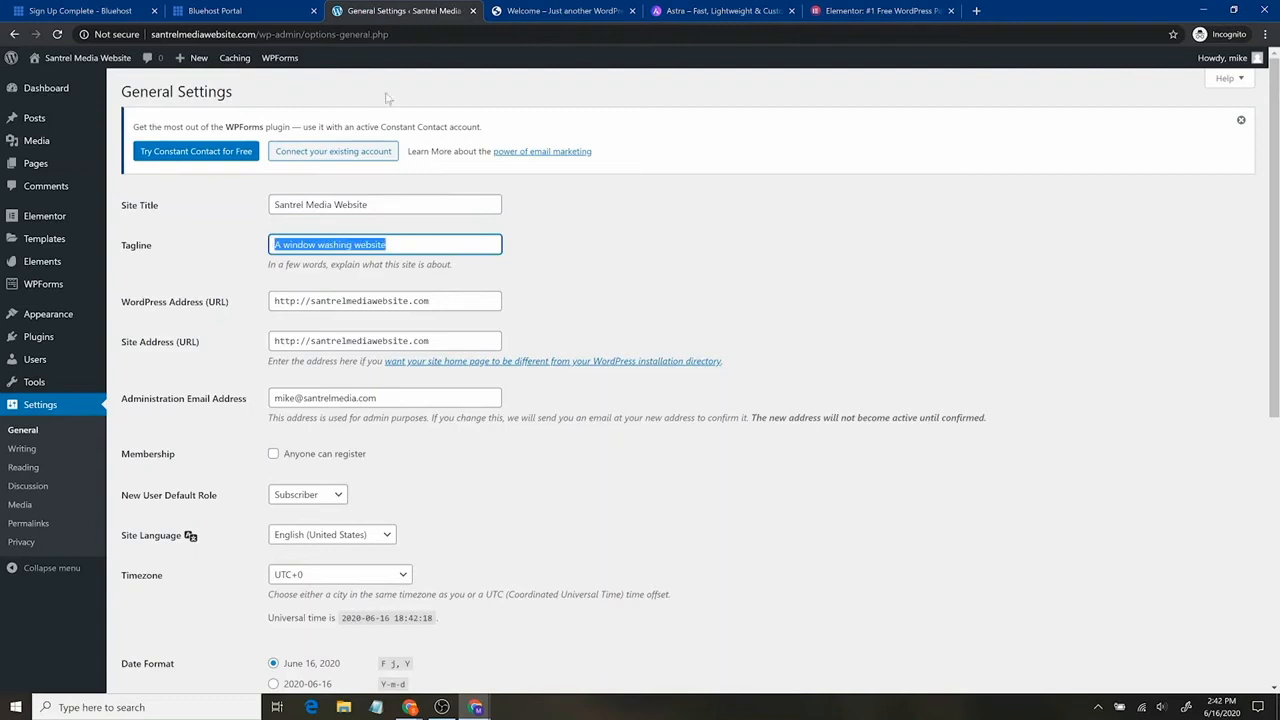
{"action": "left_click", "coordinate": [281, 8]}
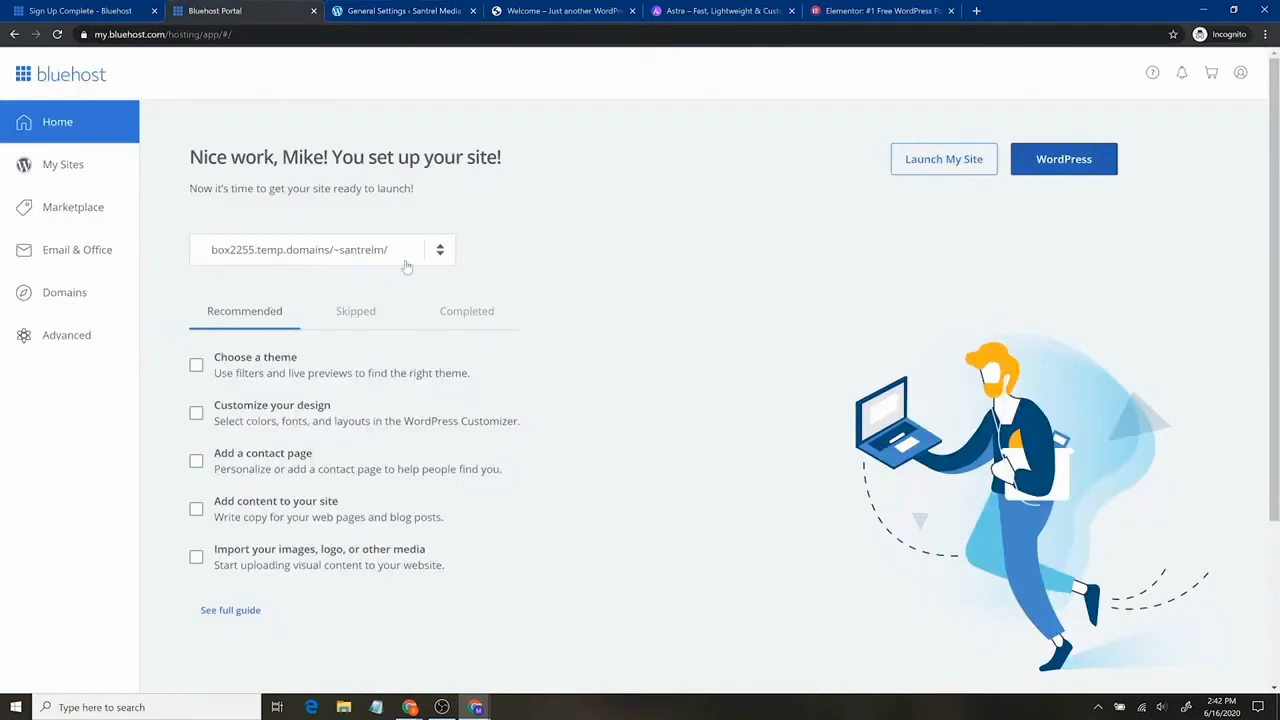
{"action": "left_click", "coordinate": [441, 254]}
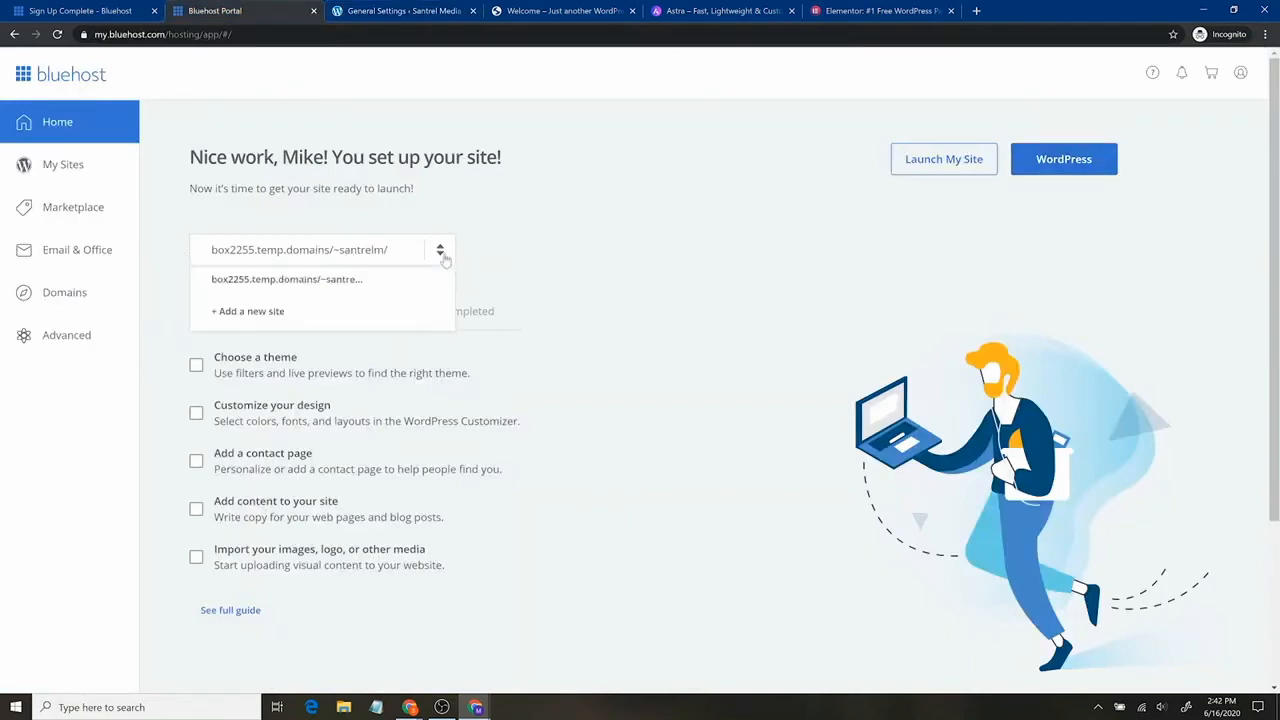
{"action": "left_click", "coordinate": [358, 8]}
{"action": "key", "text": "Tab"}
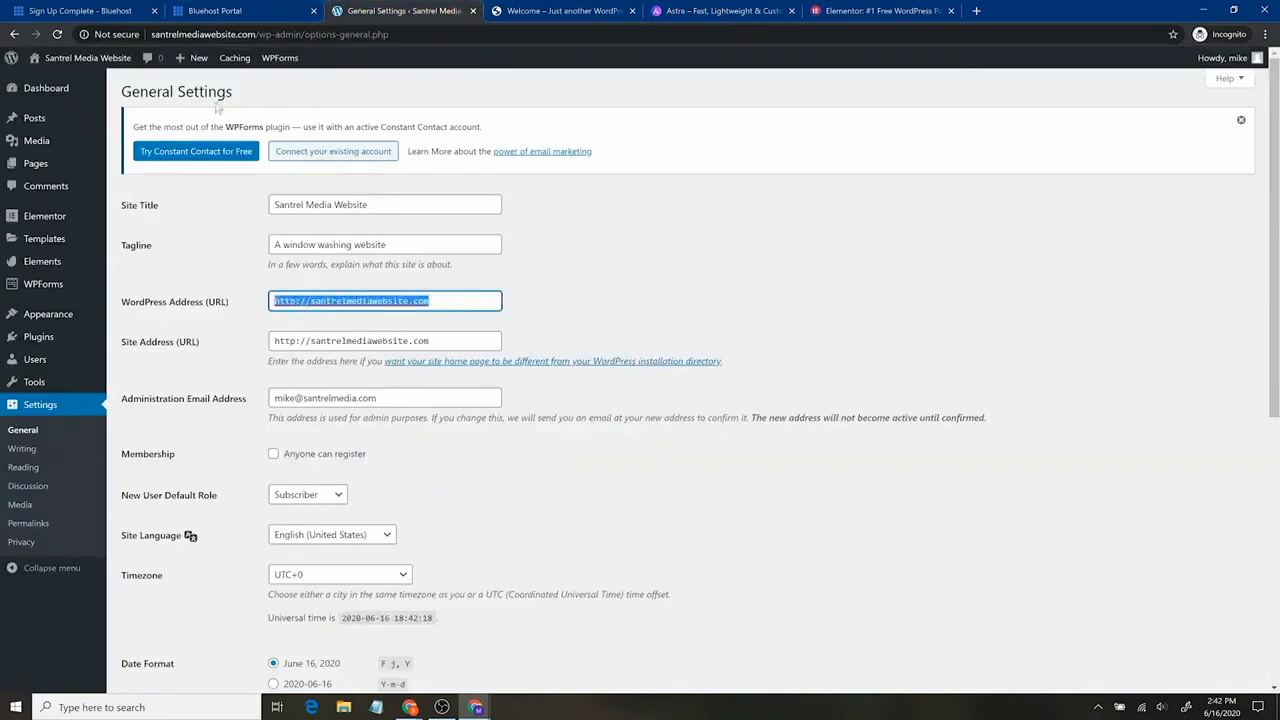
{"action": "left_click", "coordinate": [237, 303]}
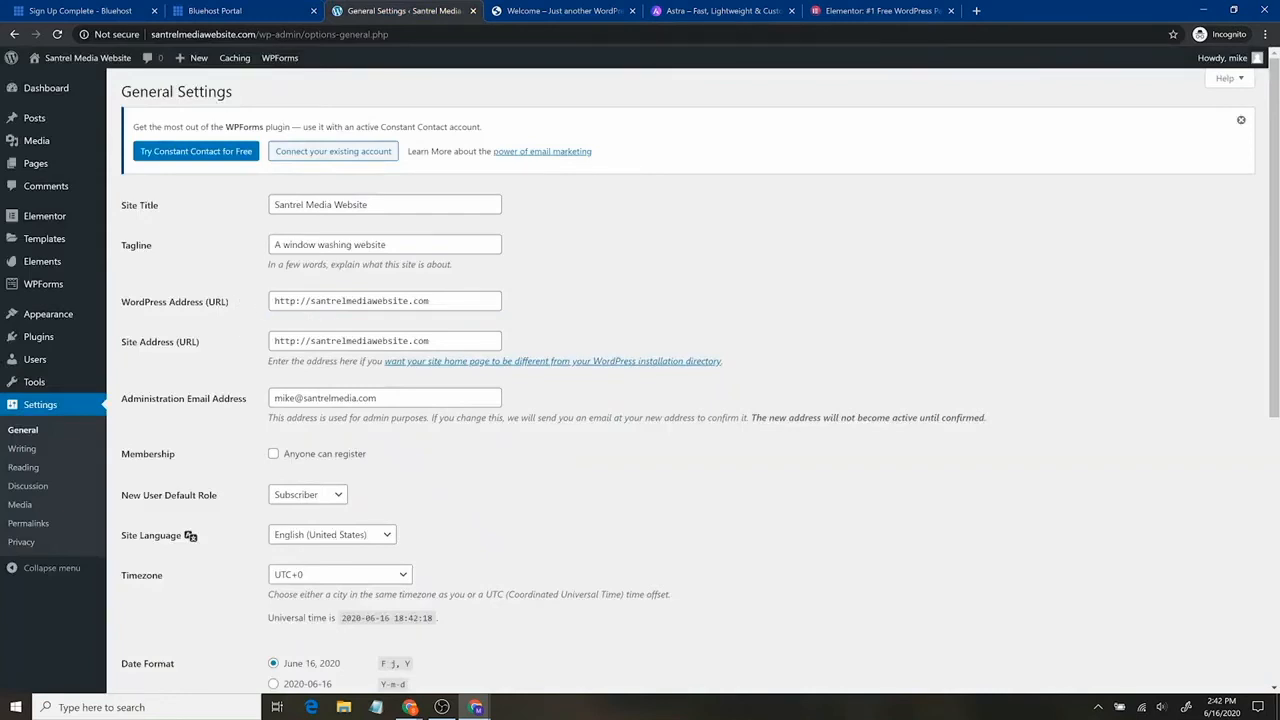
{"action": "left_click_drag", "start_coordinate": [274, 301], "coordinate": [431, 301]}
{"action": "left_click", "coordinate": [280, 10]}
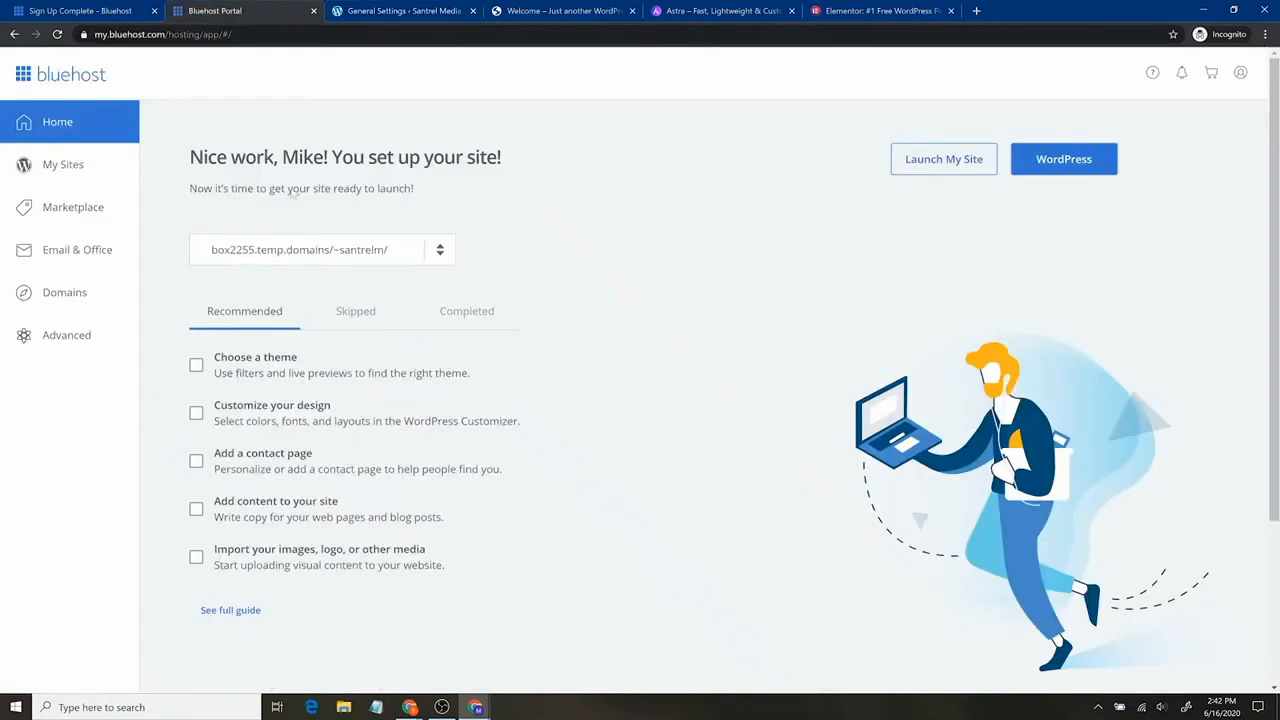
{"action": "left_click", "coordinate": [393, 10]}
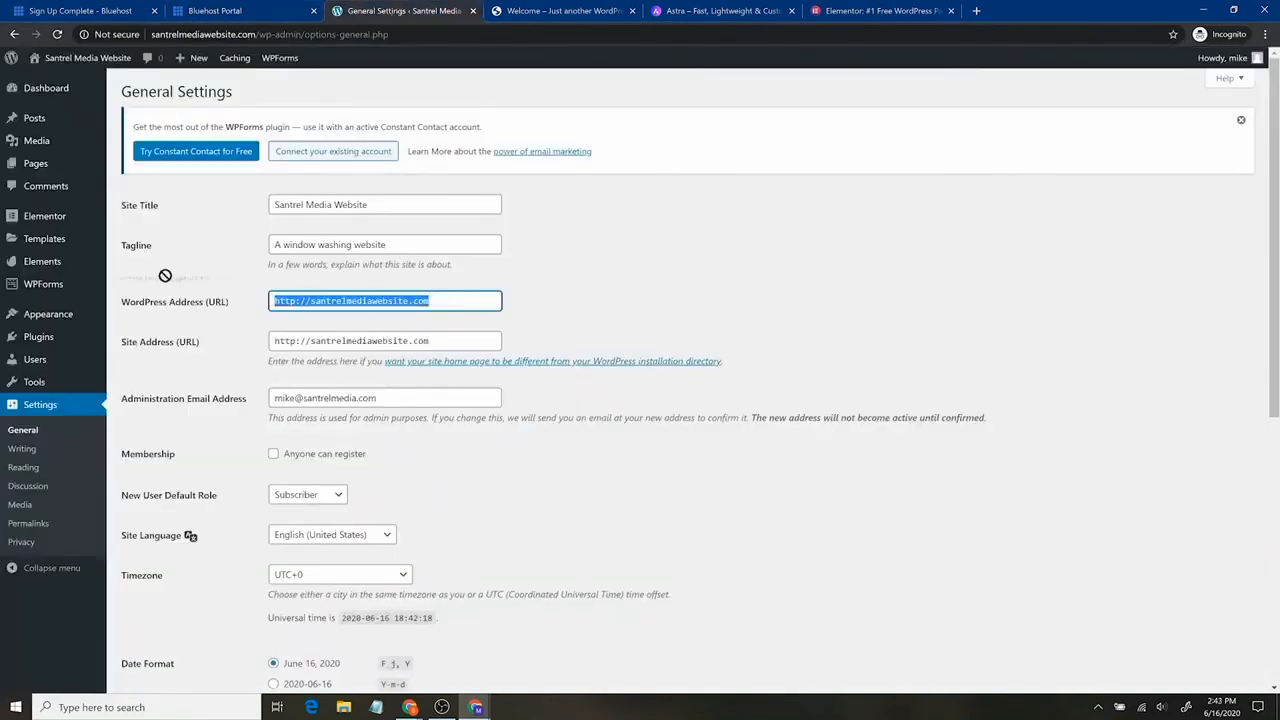
{"action": "left_click", "coordinate": [290, 301]}
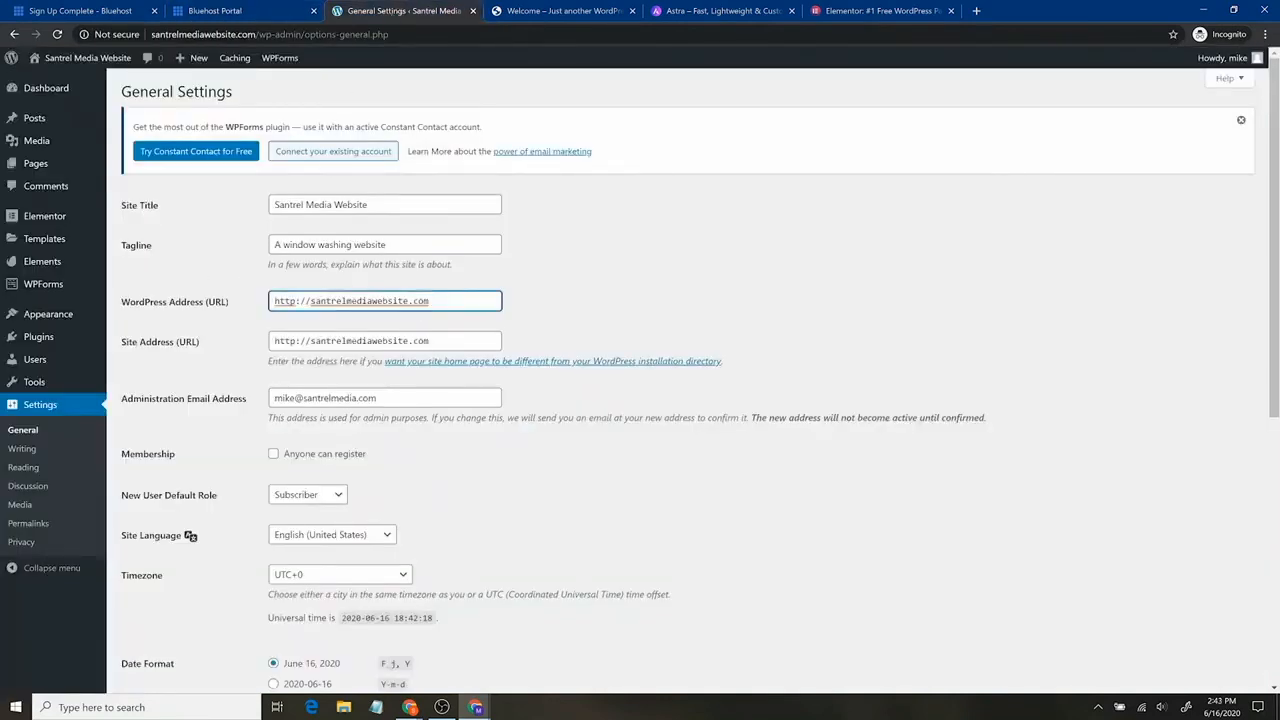
{"action": "type", "text": "s"}
{"action": "key", "text": "Tab"}
{"action": "left_click", "coordinate": [290, 341]}
{"action": "type", "text": "s"}
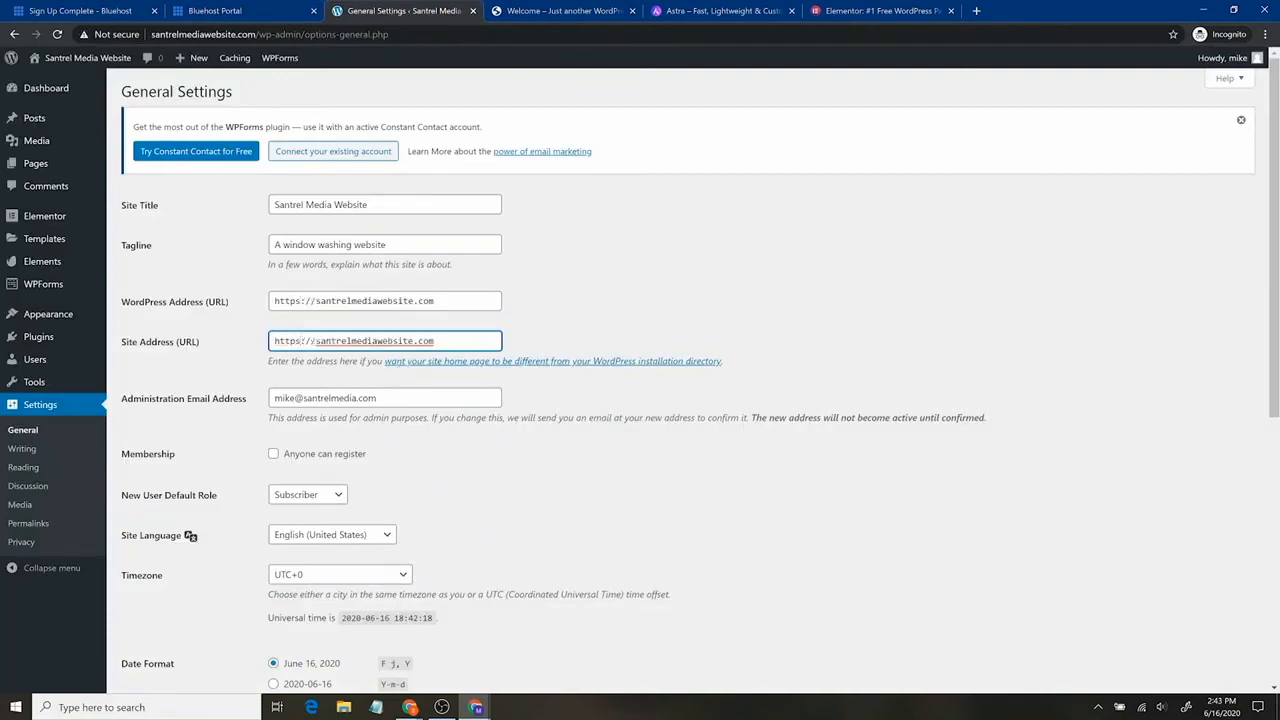
{"action": "left_click_drag", "start_coordinate": [358, 418], "coordinate": [363, 418]}
{"action": "scroll", "coordinate": [379, 422], "scroll_direction": "down", "scroll_amount": 3}
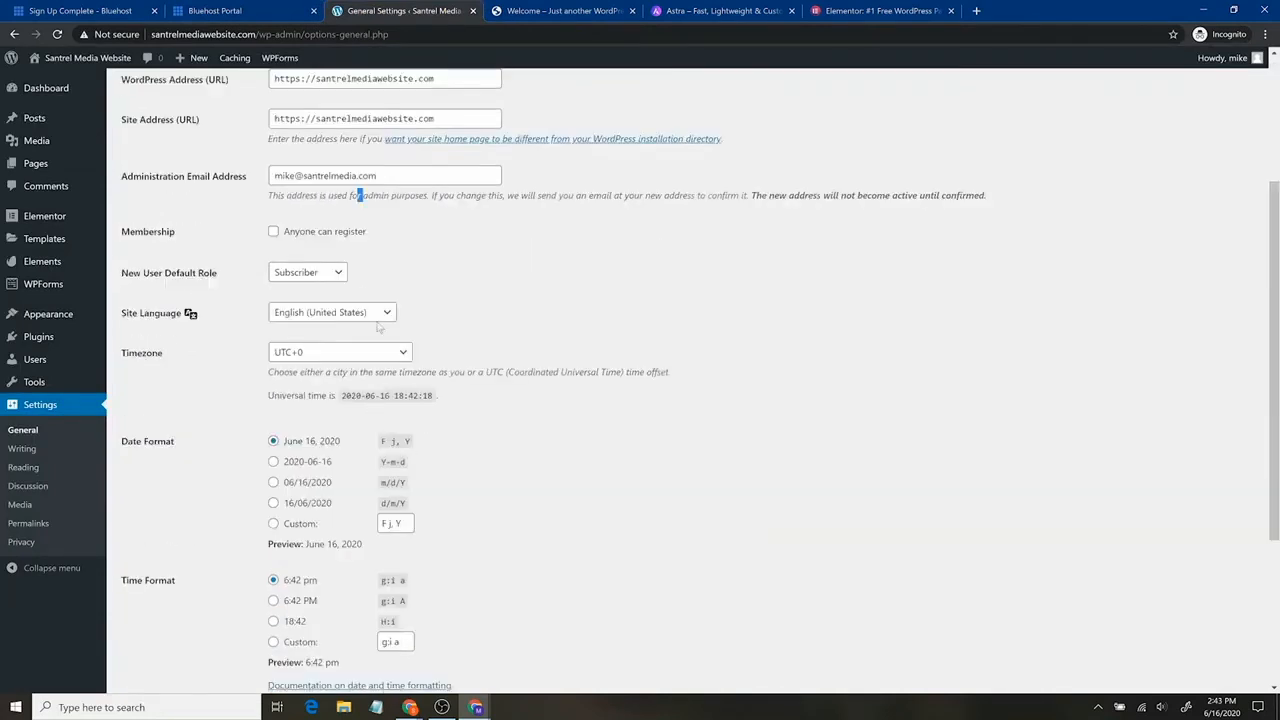
{"action": "scroll", "coordinate": [538, 474], "scroll_direction": "down", "scroll_amount": 1}
{"action": "scroll", "coordinate": [538, 478], "scroll_direction": "down", "scroll_amount": 2}
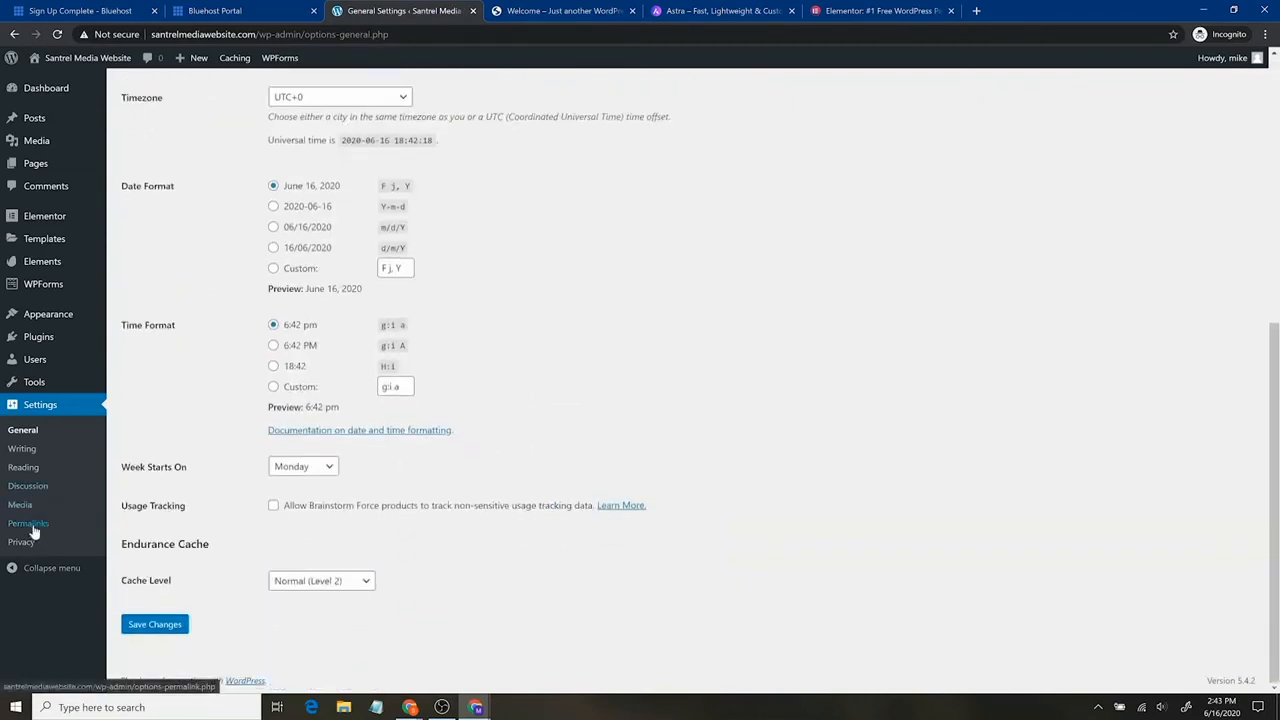
{"action": "left_click", "coordinate": [160, 626]}
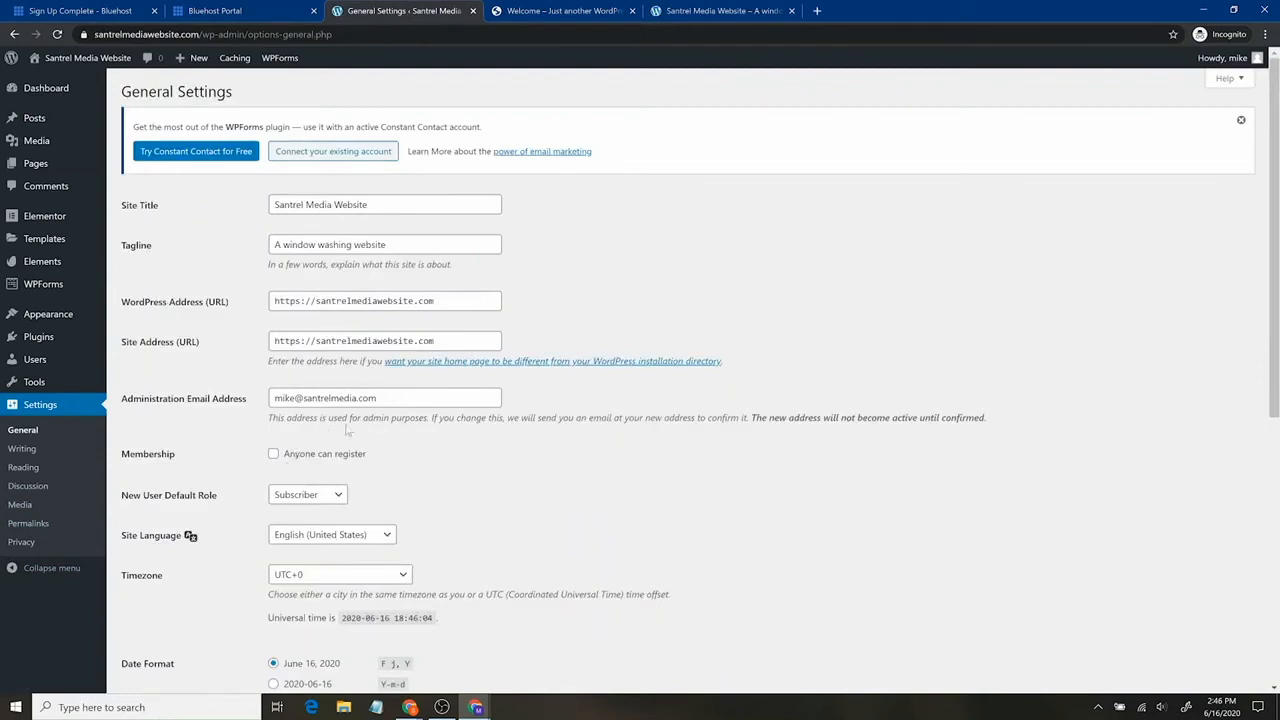
{"action": "scroll", "coordinate": [598, 490], "scroll_direction": "down", "scroll_amount": 2}
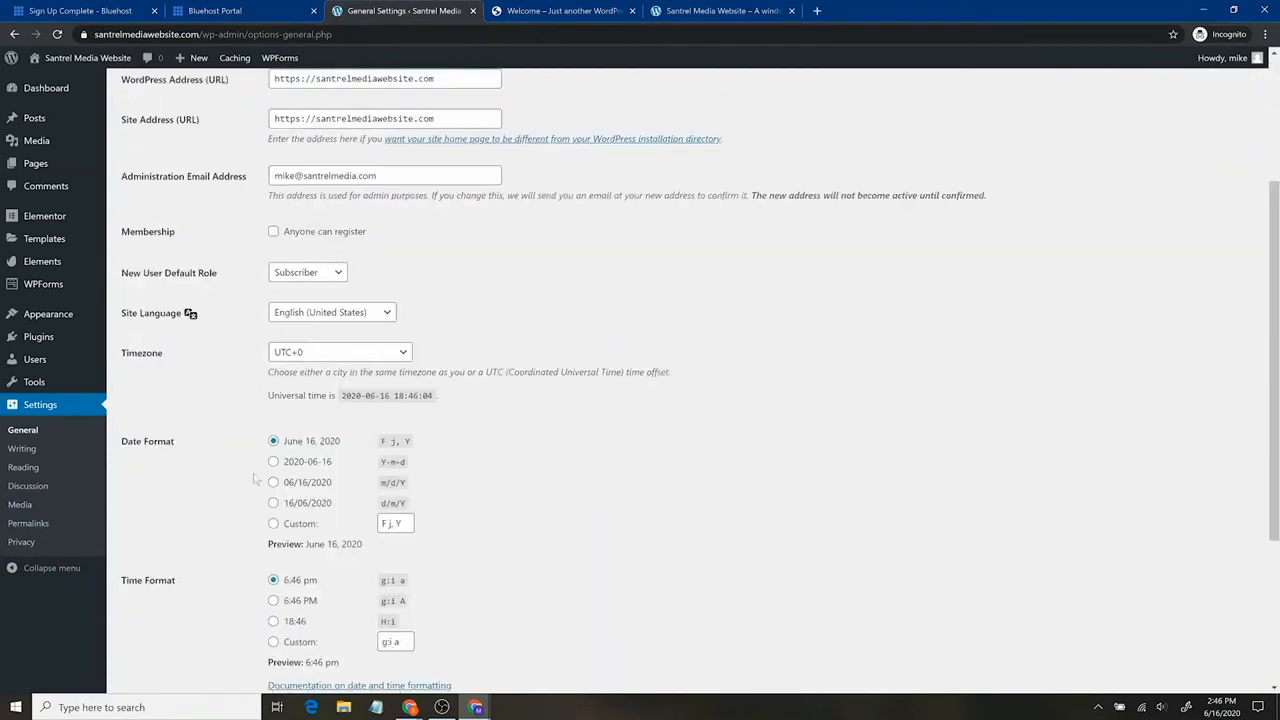
Open Permalink Settings and confirm the Post name structure /%postname%/ is selected.
{"action": "left_click", "coordinate": [33, 527]}
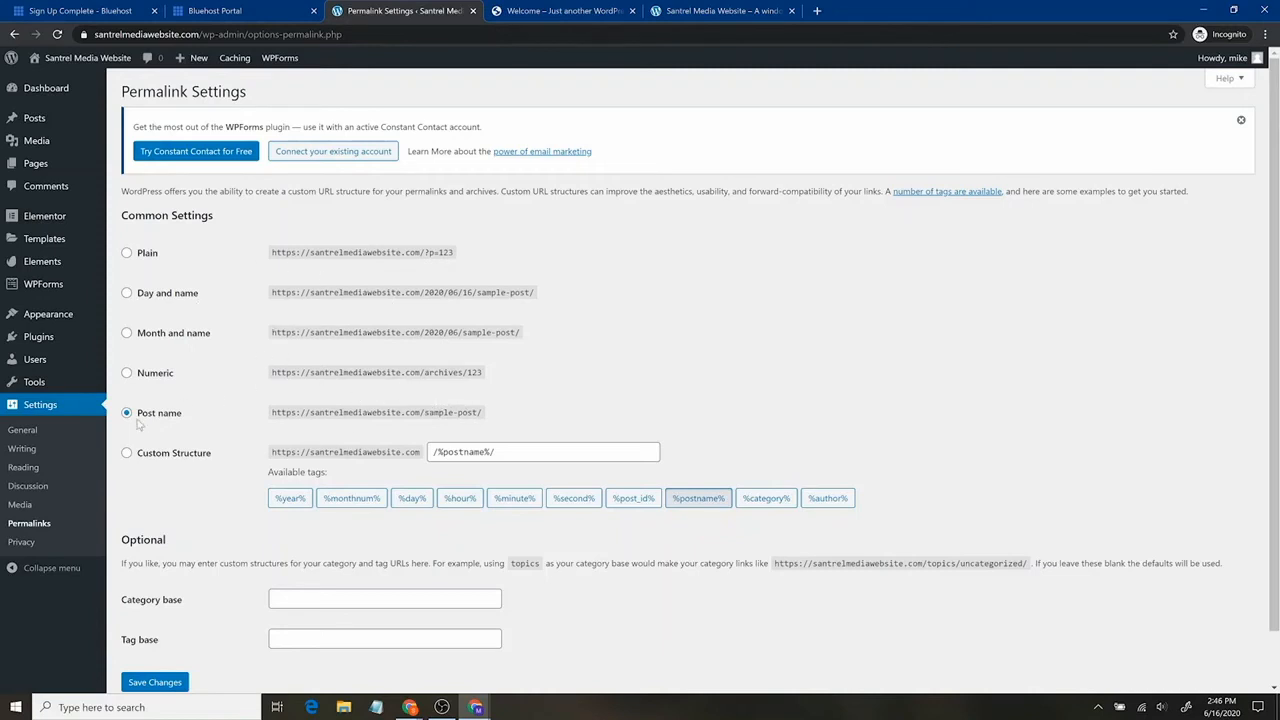
{"action": "scroll", "coordinate": [684, 451], "scroll_direction": "down", "scroll_amount": 1}
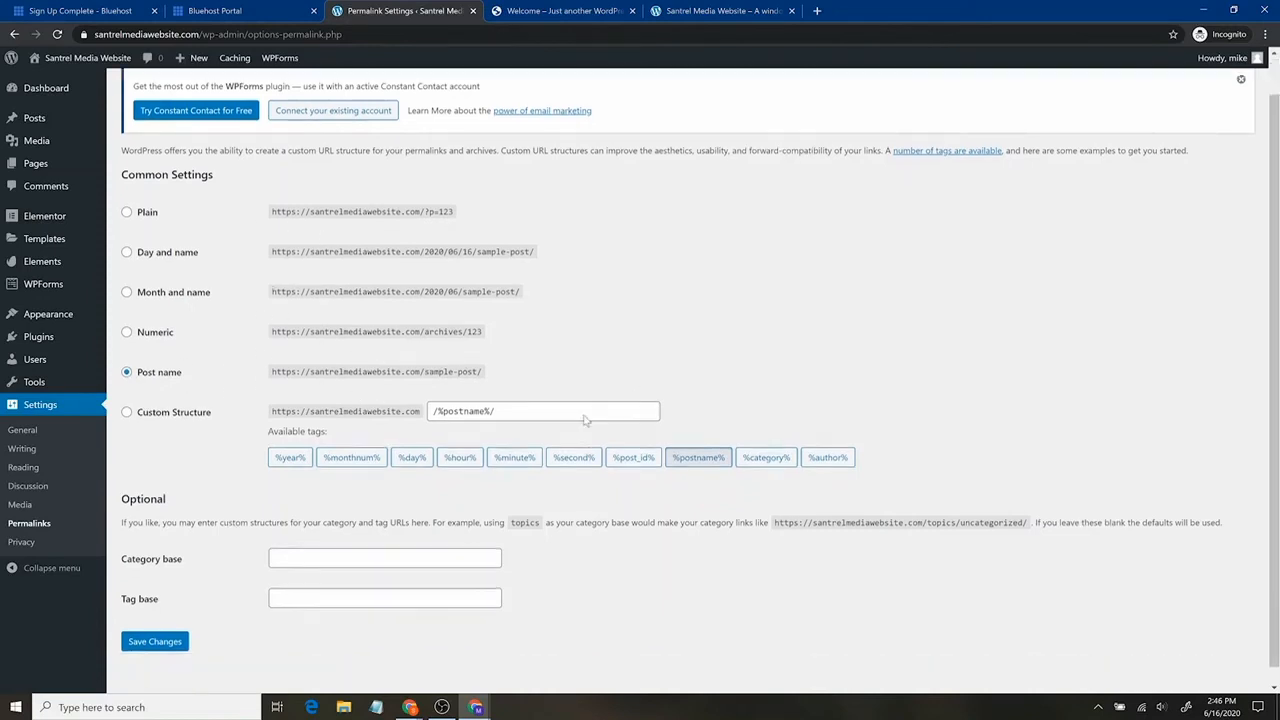
{"action": "scroll", "coordinate": [684, 451], "scroll_direction": "up", "scroll_amount": 1}
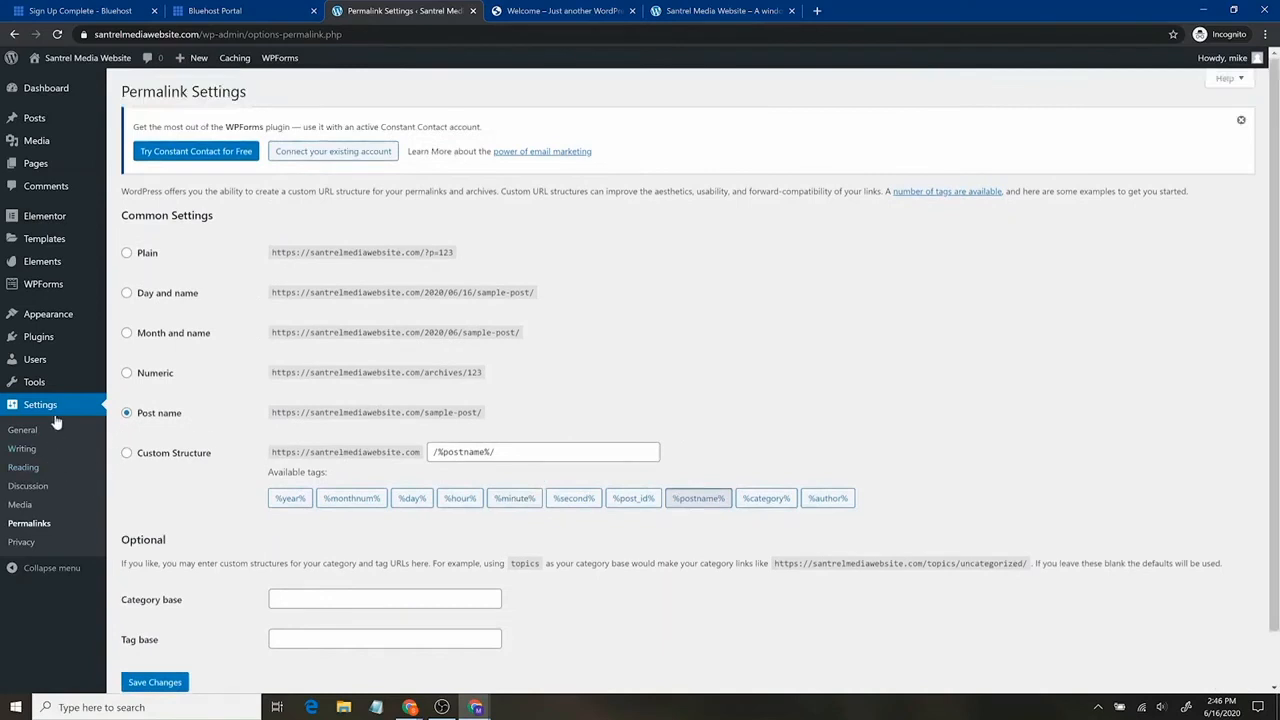
{"action": "mouse_move", "coordinate": [71, 325]}
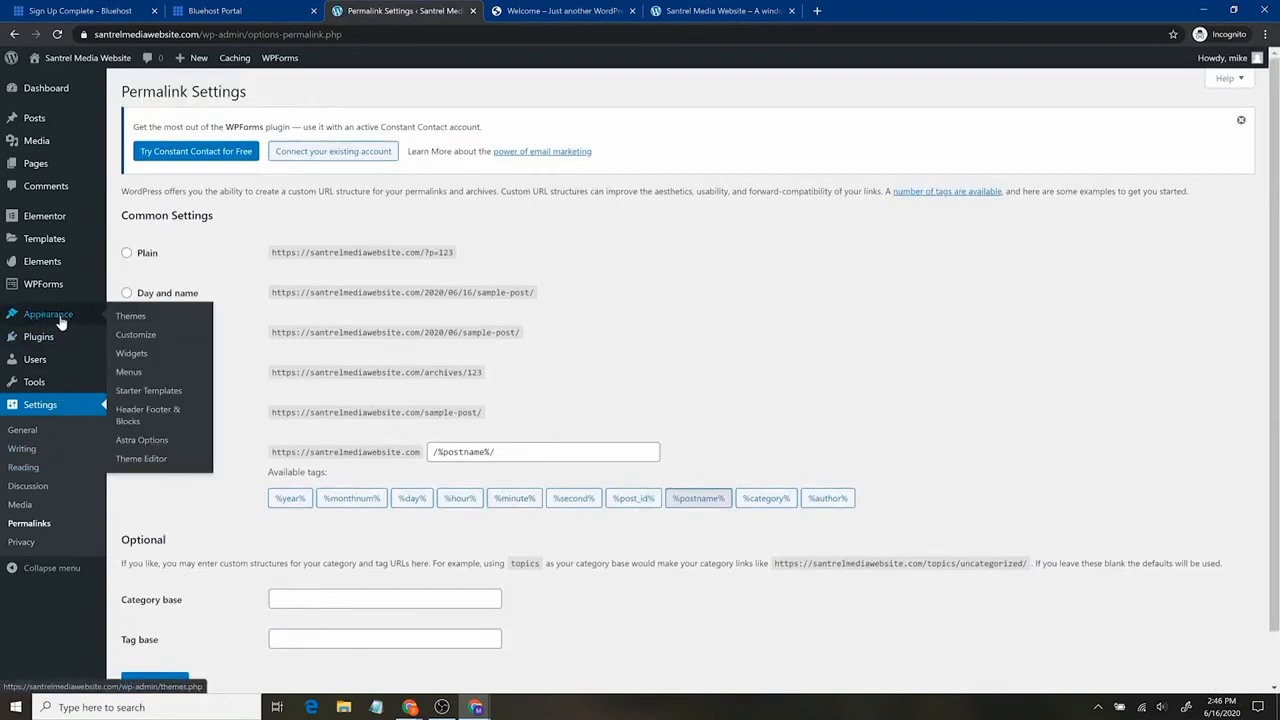
{"action": "left_click", "coordinate": [715, 10]}
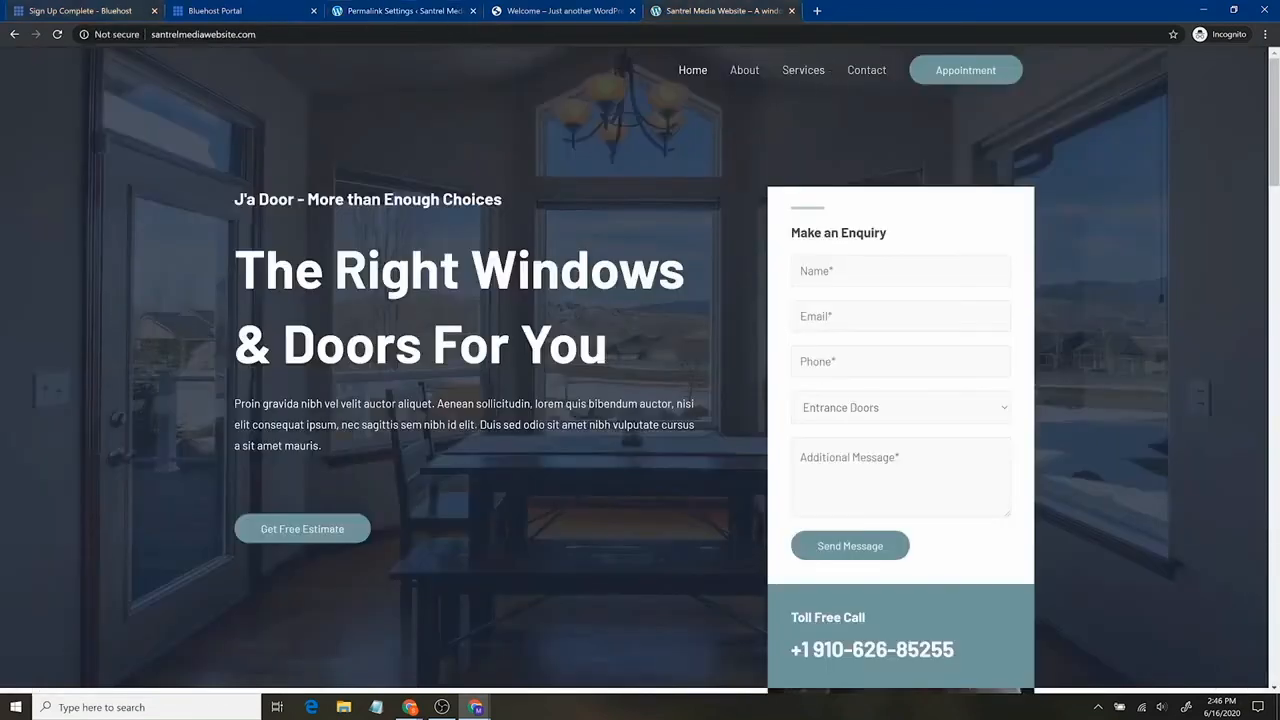
{"action": "left_click", "coordinate": [287, 34]}
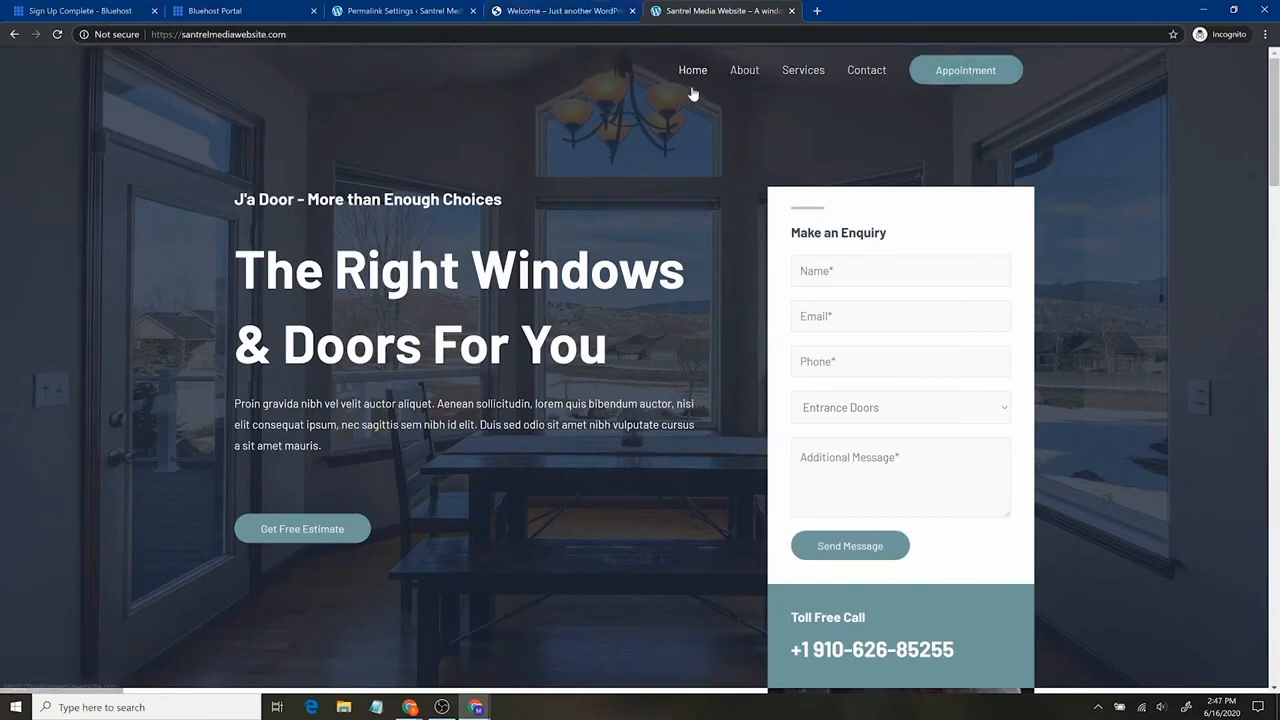
{"action": "left_click", "coordinate": [408, 10]}
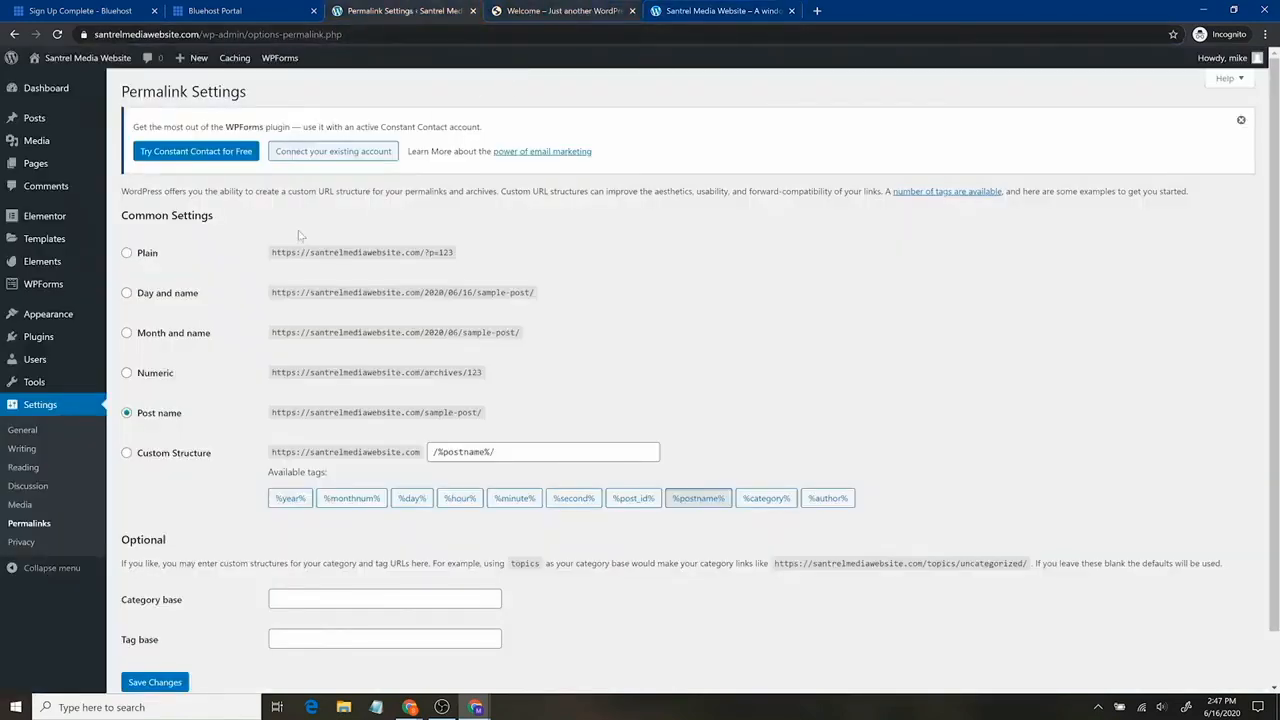
{"action": "mouse_move", "coordinate": [68, 318]}
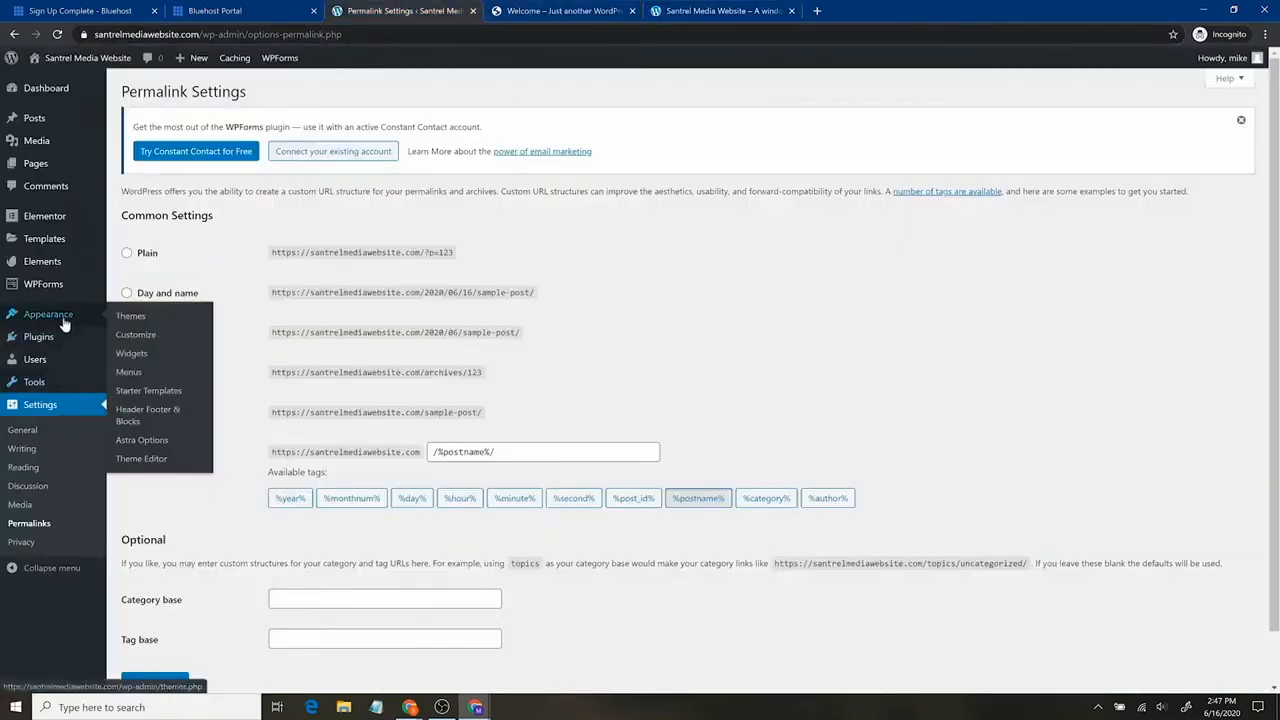
Delete the Contact item from the primary menu, leaving Home, About and Services.
{"action": "left_click", "coordinate": [134, 371]}
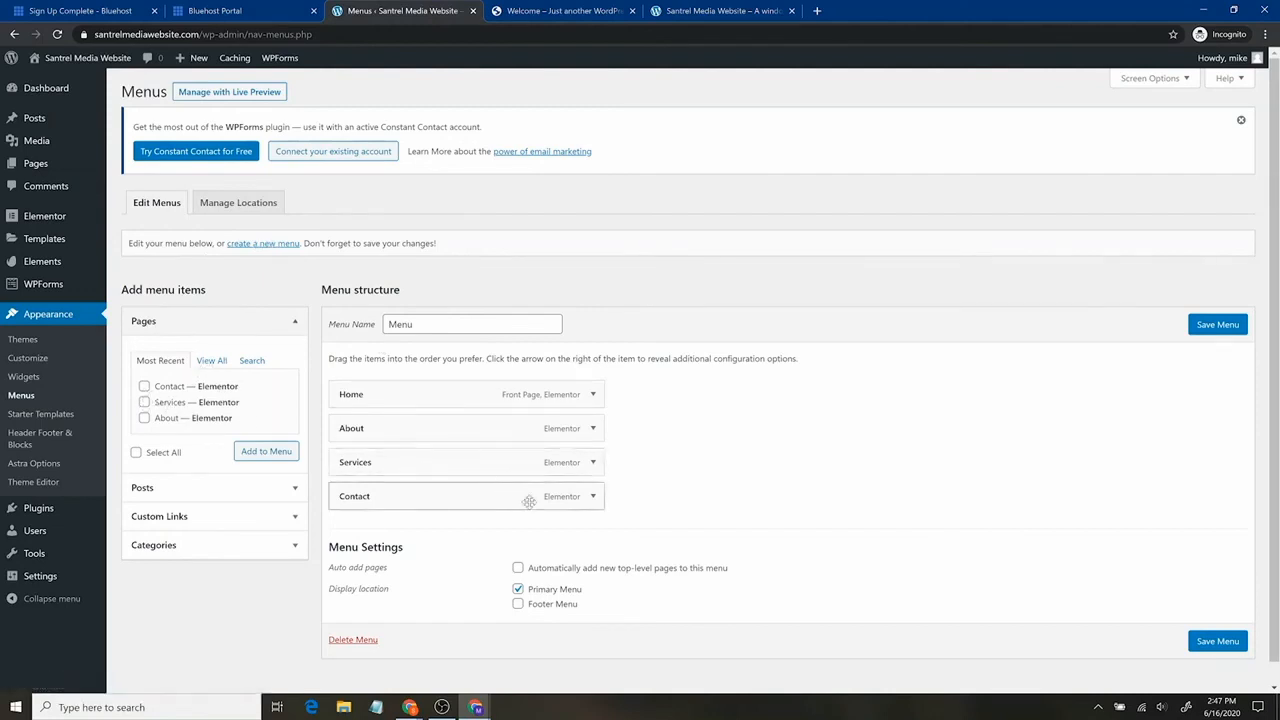
{"action": "left_click", "coordinate": [592, 496]}
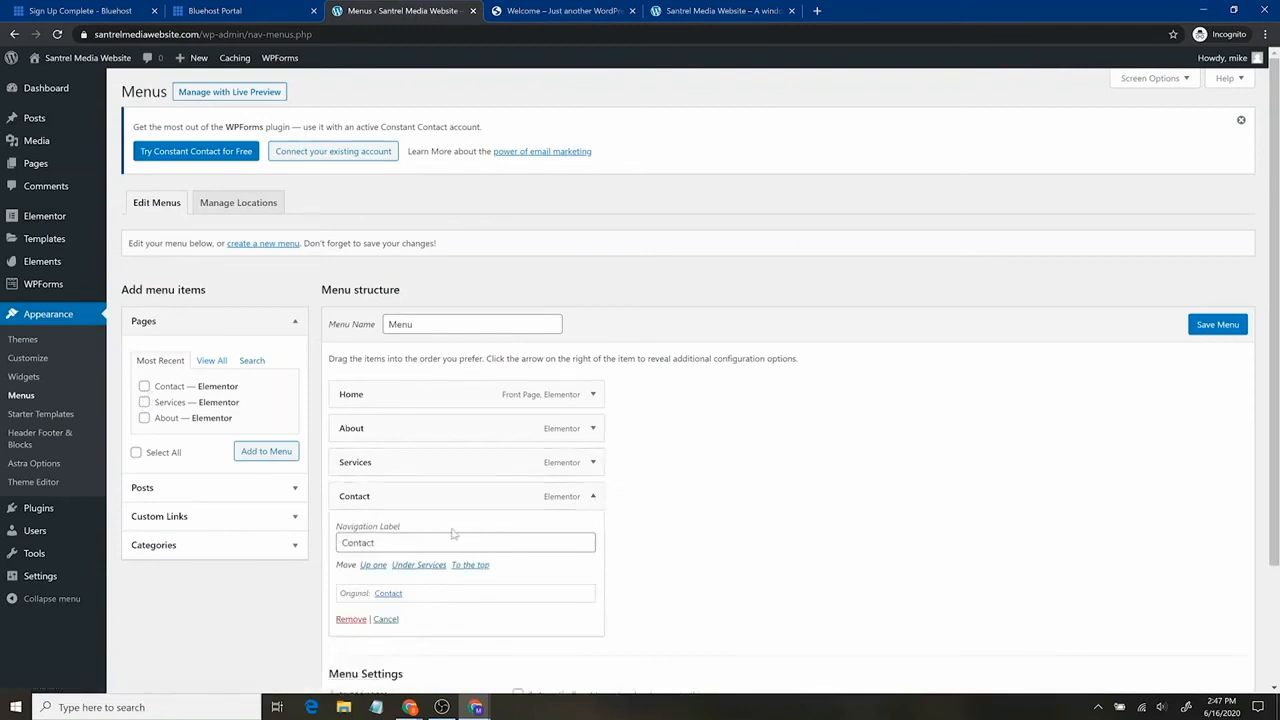
{"action": "left_click", "coordinate": [351, 619]}
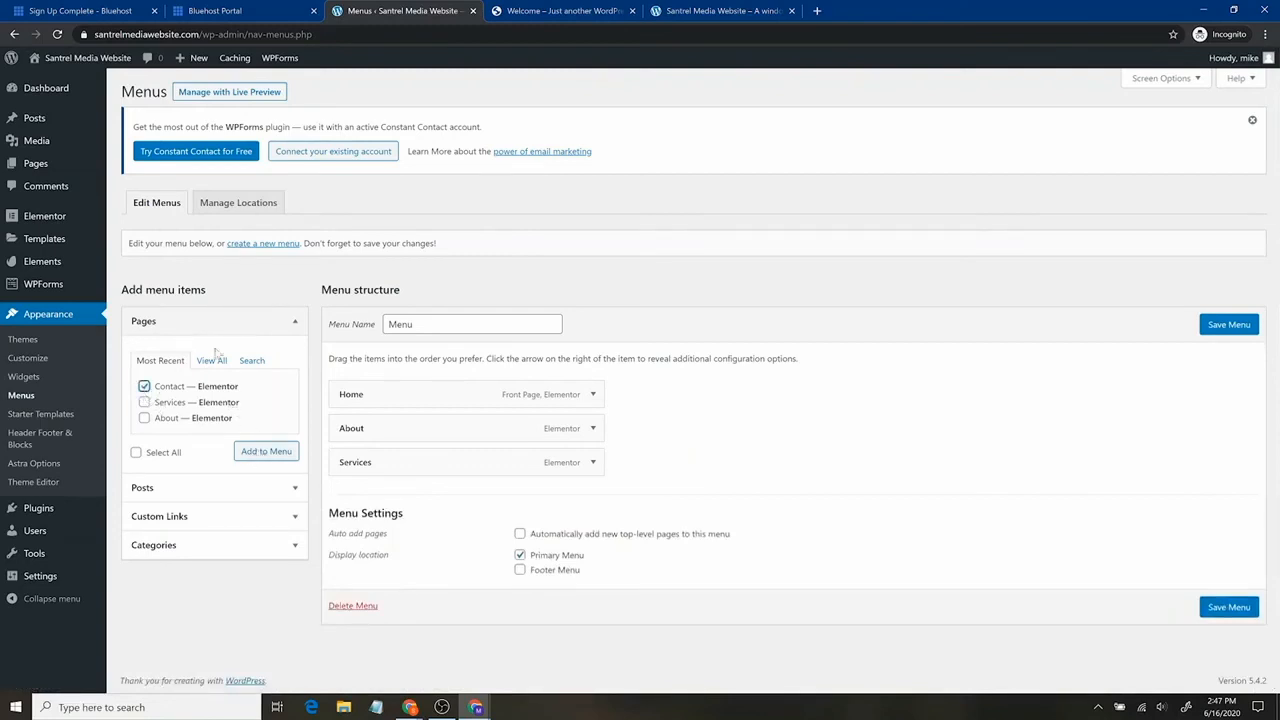
{"action": "left_click", "coordinate": [165, 490]}
{"action": "left_click", "coordinate": [258, 435]}
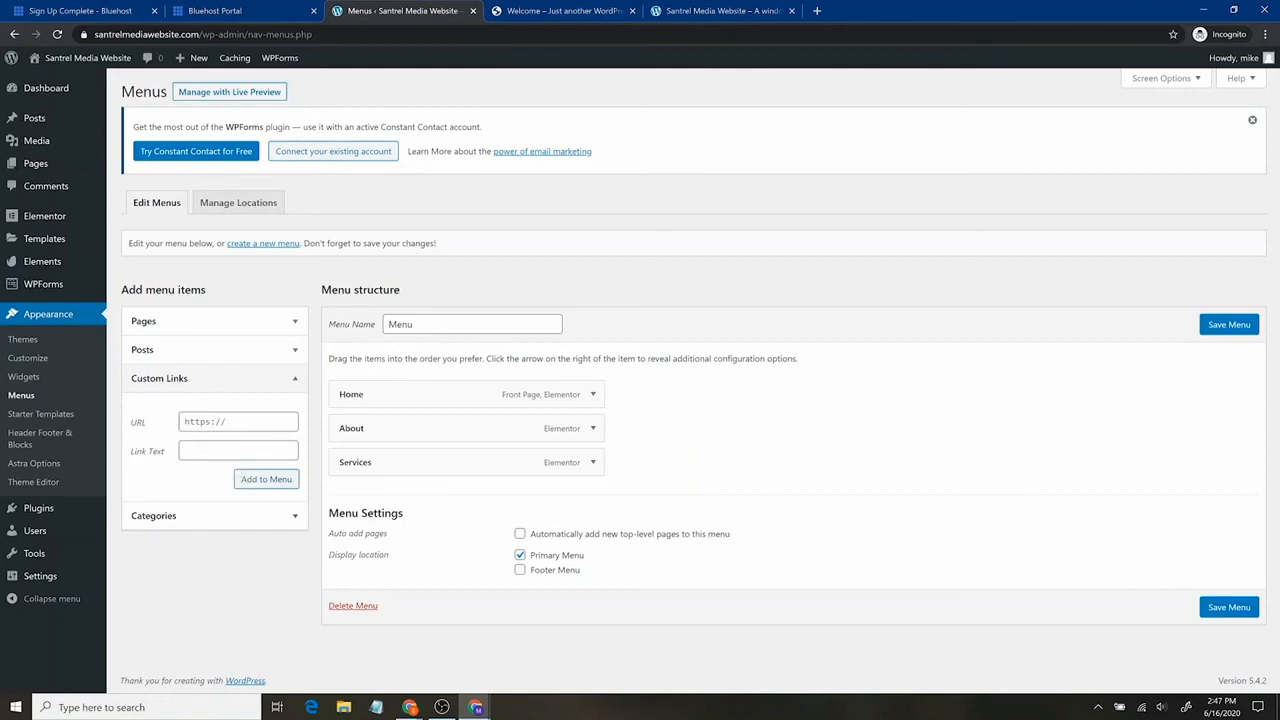
Add an 'Instagram!' custom link with the Instagram profile URL after Services and save the menu.
{"action": "left_click", "coordinate": [250, 422]}
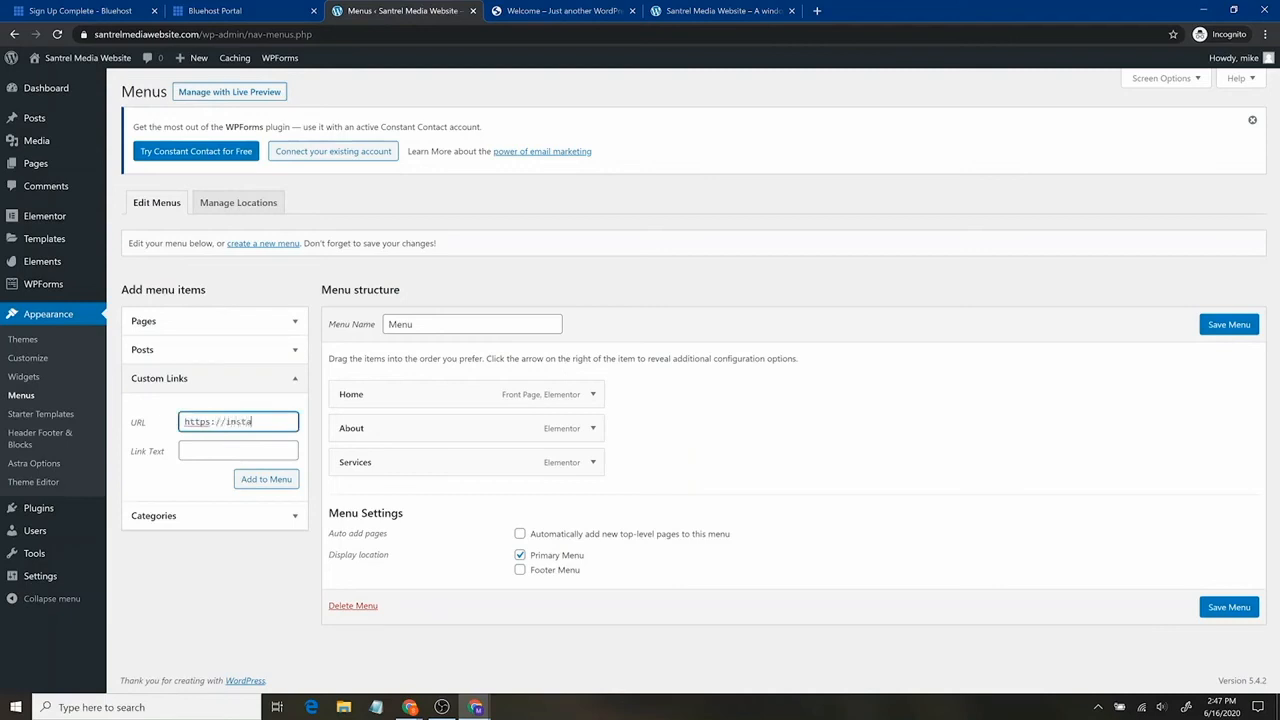
{"action": "key", "text": "Tab"}
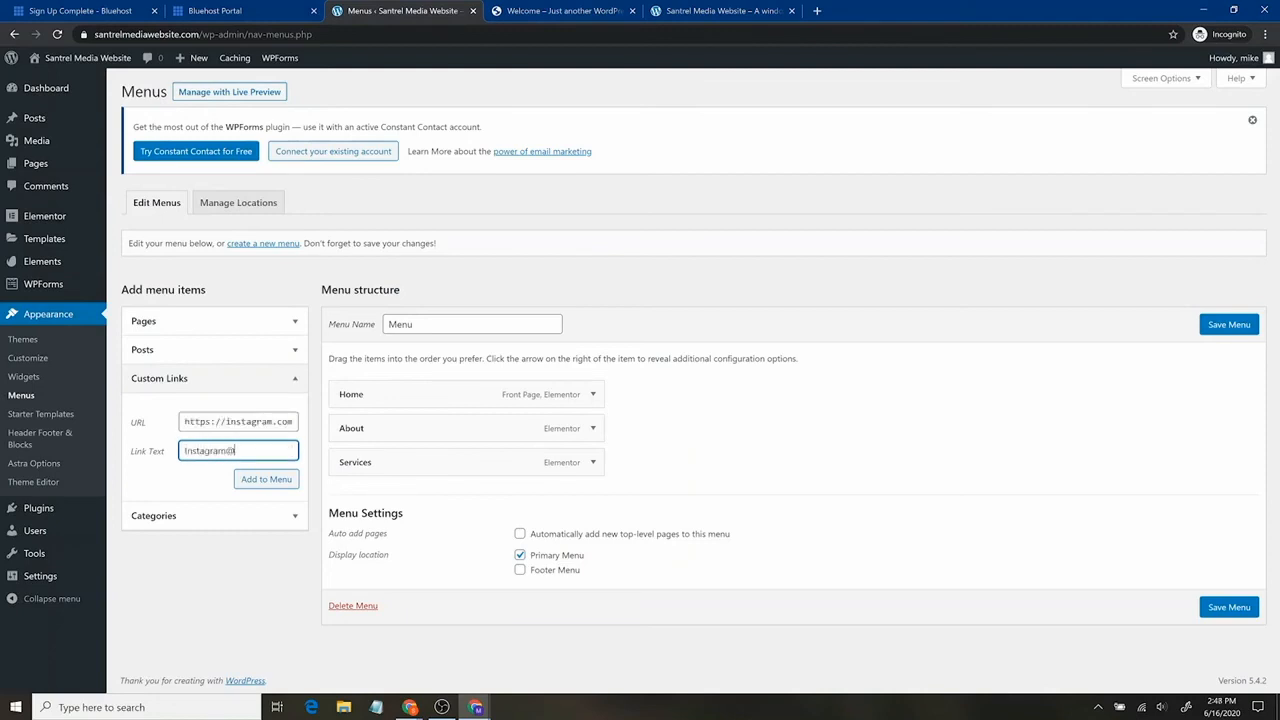
{"action": "left_click", "coordinate": [253, 483]}
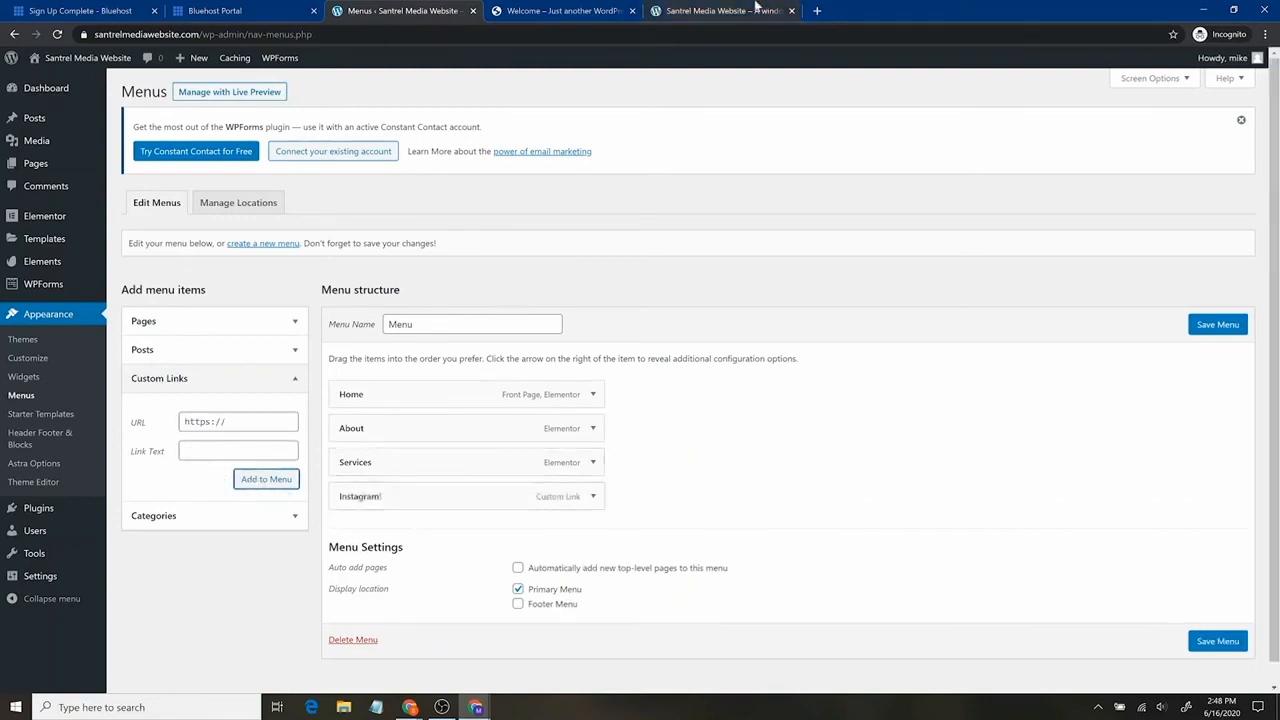
{"action": "left_click", "coordinate": [1236, 642]}
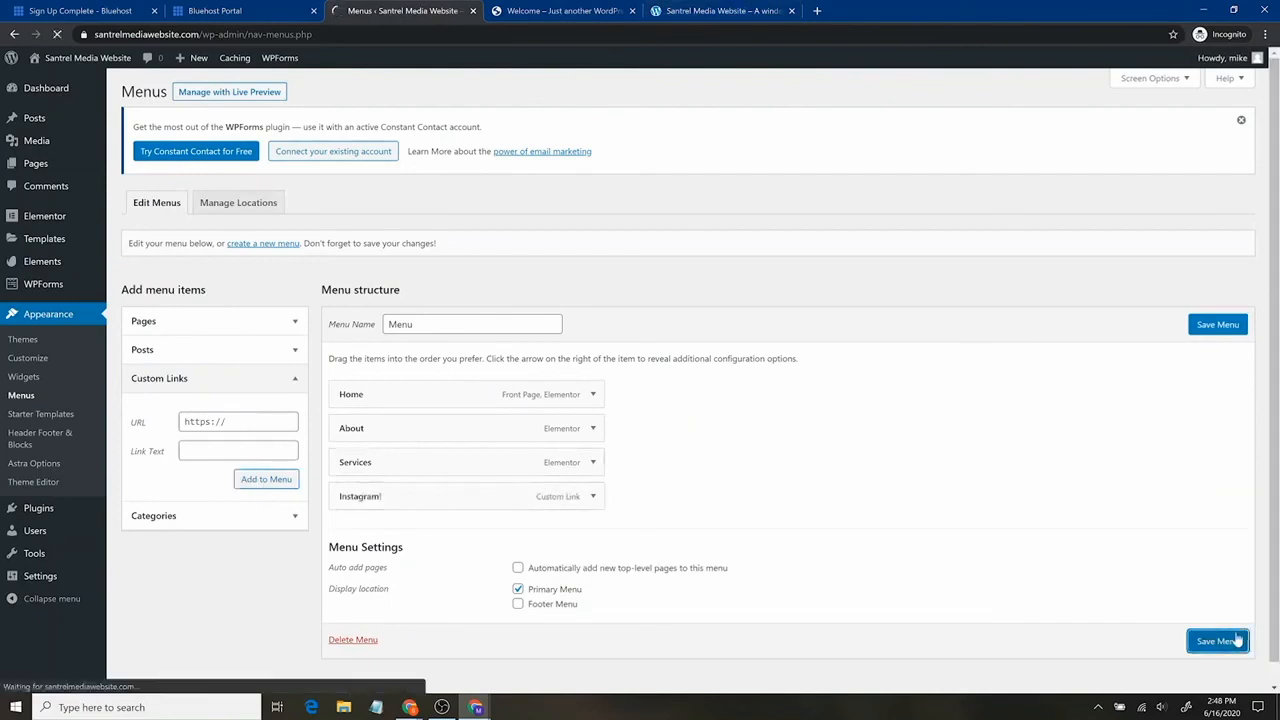
{"action": "left_click", "coordinate": [688, 10]}
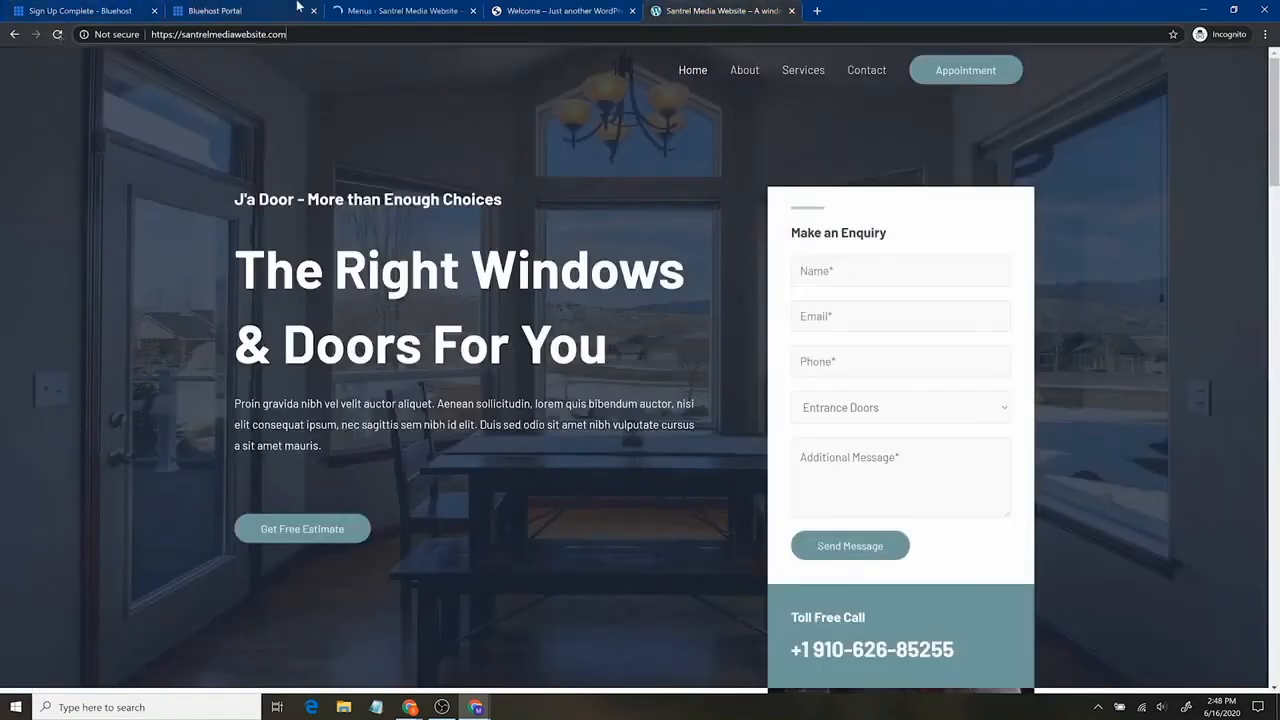
{"action": "left_click", "coordinate": [57, 35]}
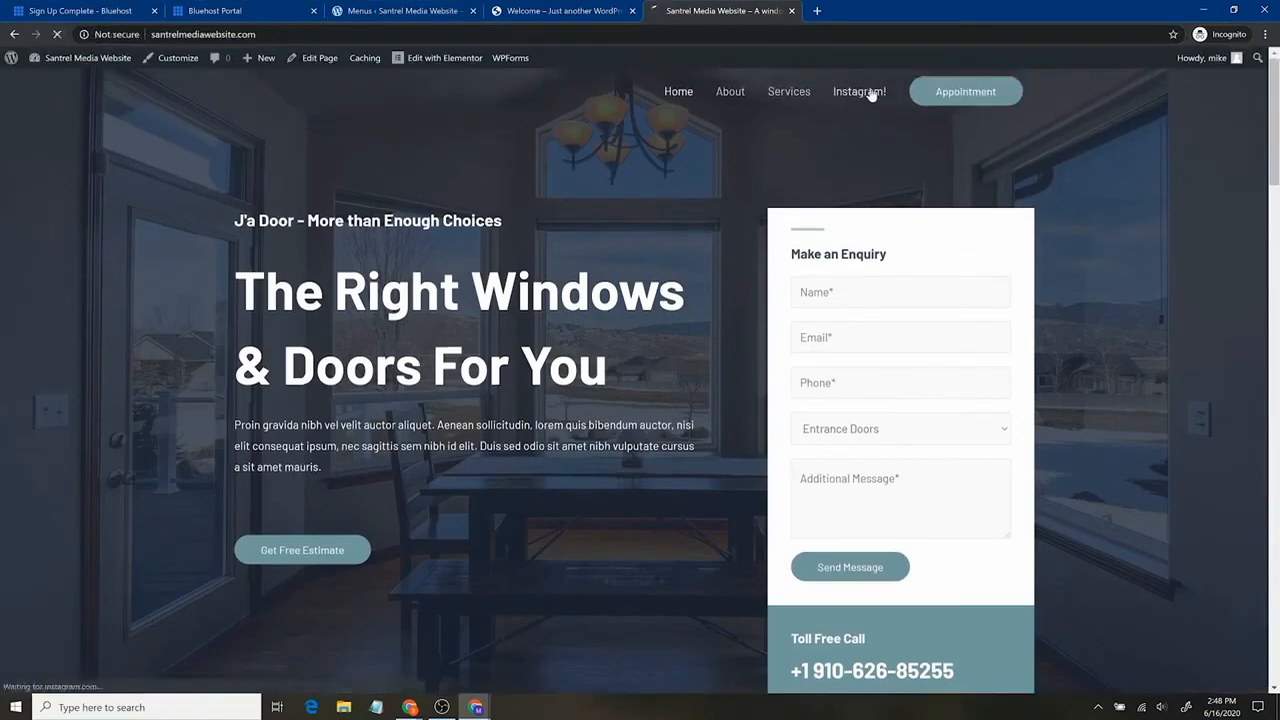
{"action": "left_click", "coordinate": [849, 91]}
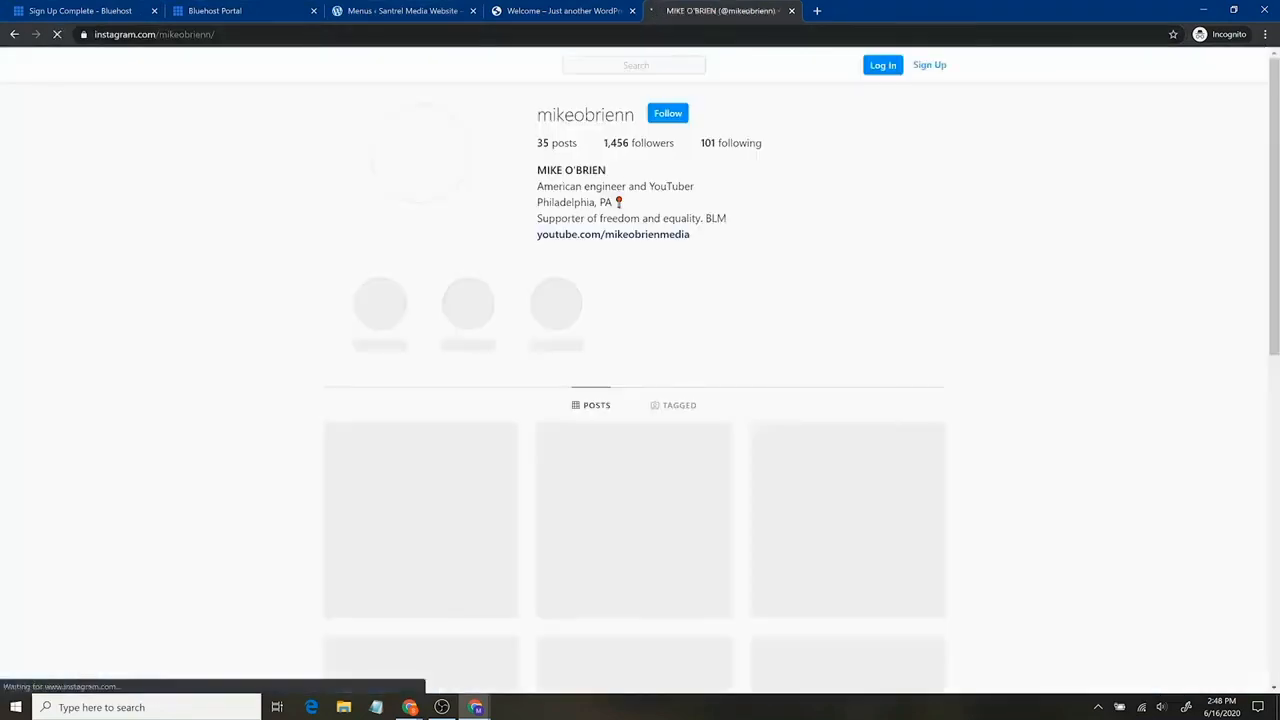
{"action": "left_click", "coordinate": [14, 34]}
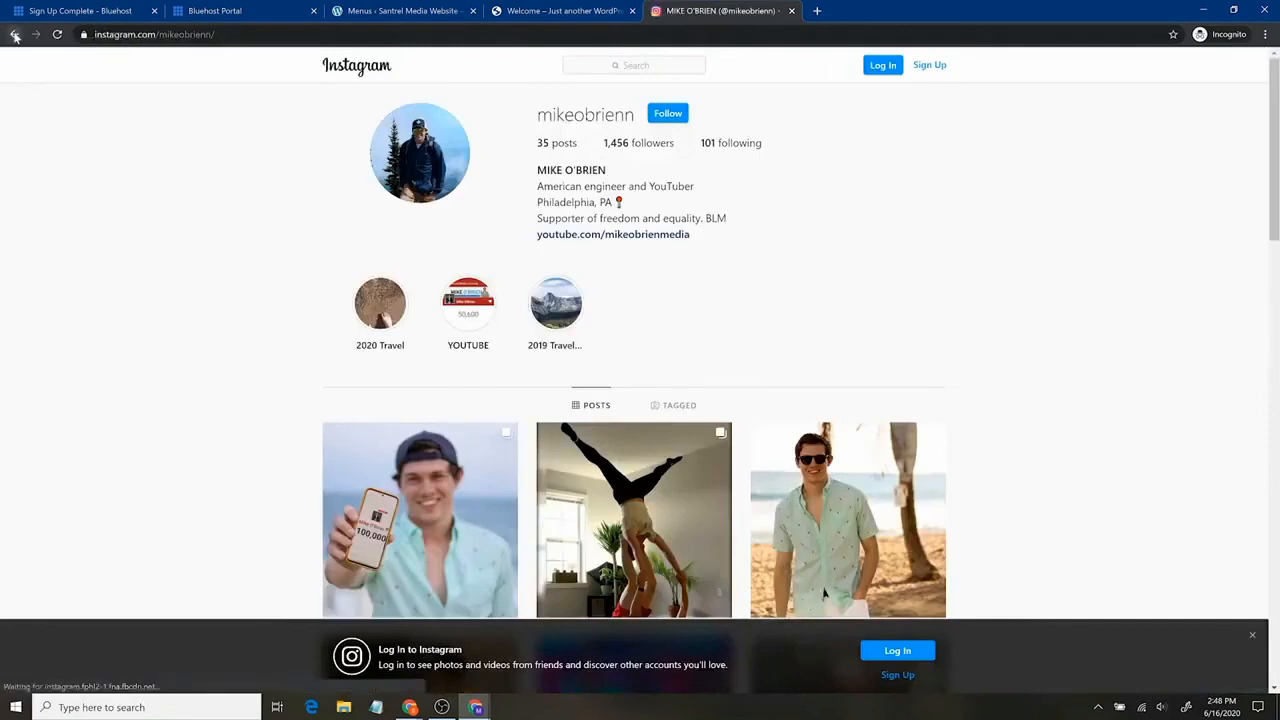
{"action": "left_click", "coordinate": [430, 9]}
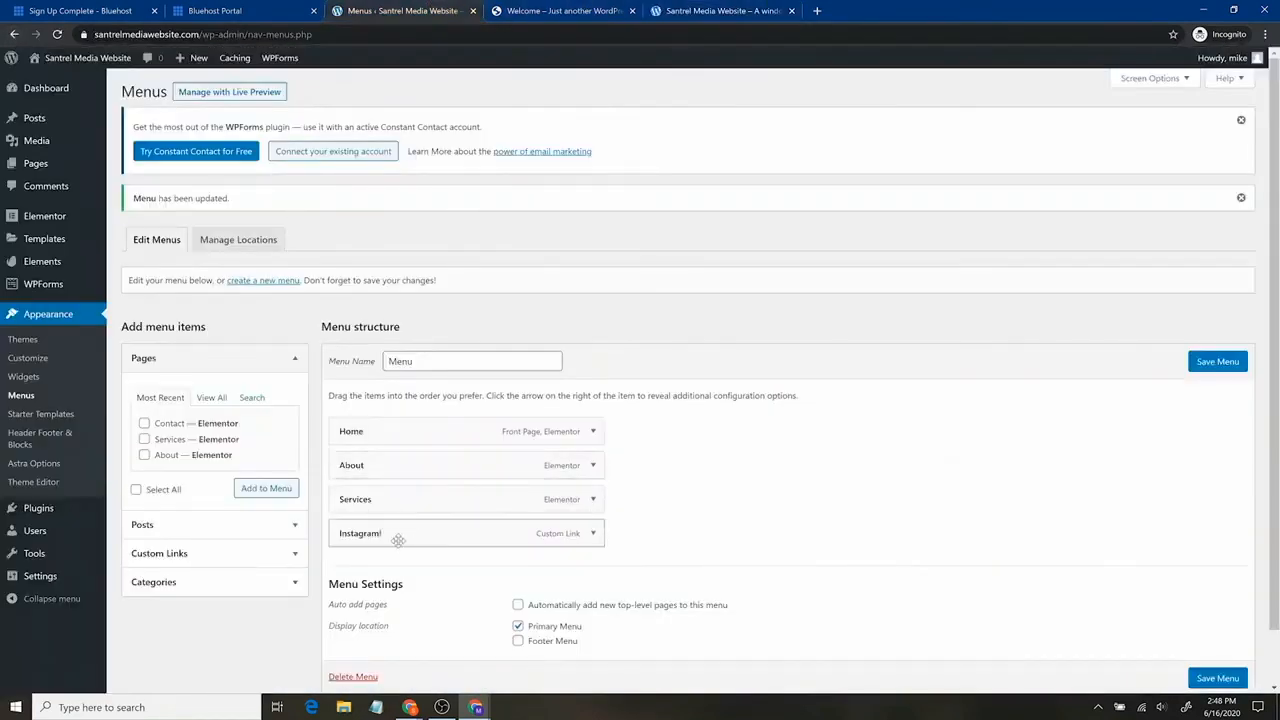
Indent Instagram! as a sub item under About, save the menu, and reload the live site.
{"action": "left_click_drag", "start_coordinate": [397, 534], "coordinate": [434, 500]}
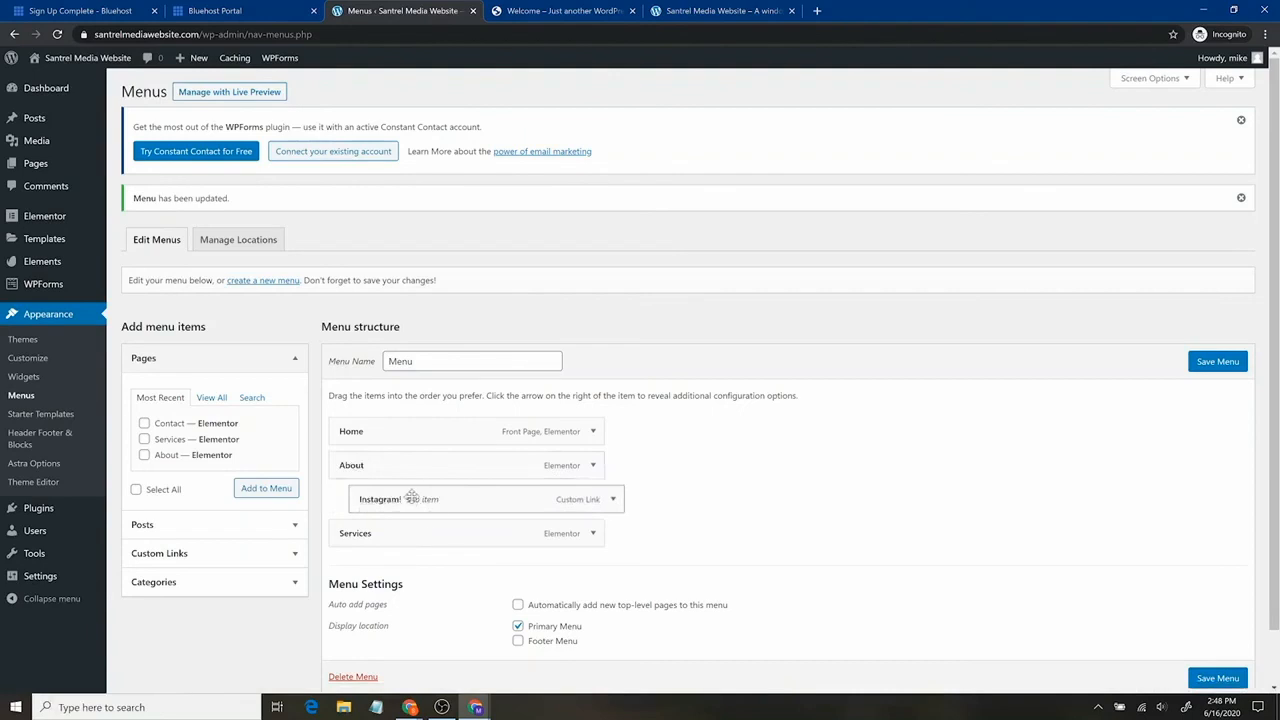
{"action": "left_click", "coordinate": [1222, 679]}
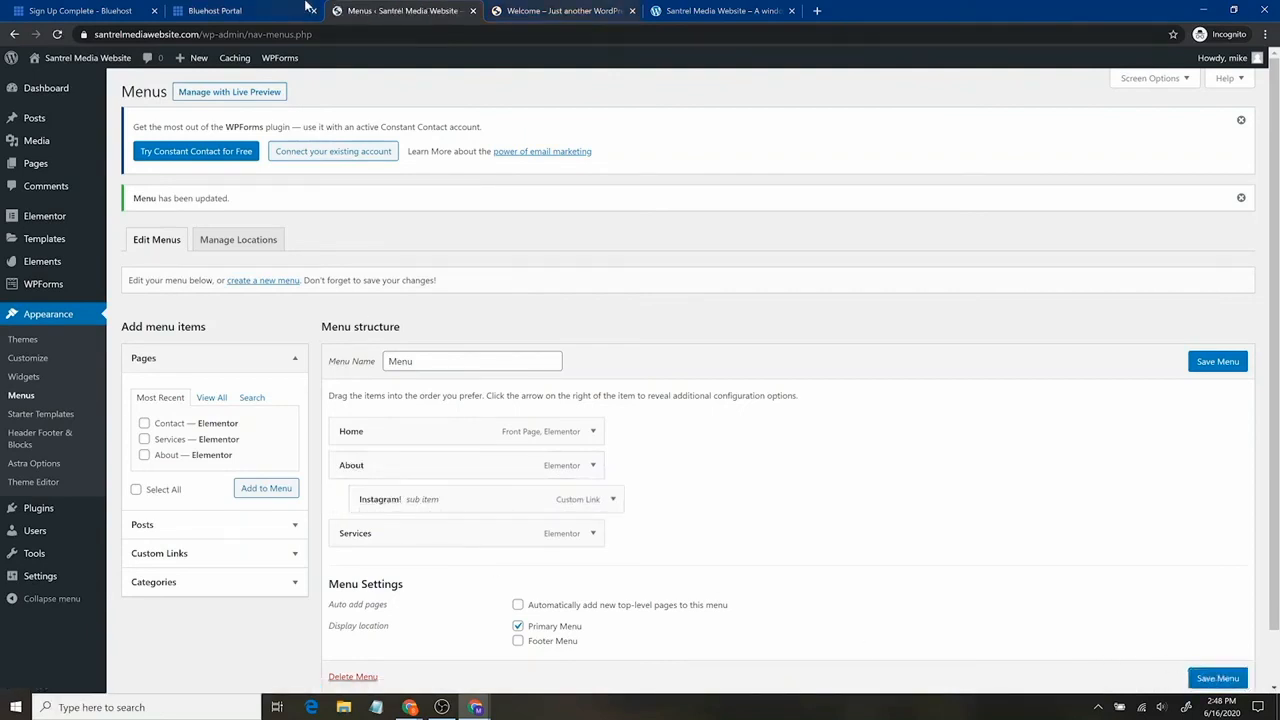
{"action": "left_click", "coordinate": [720, 10]}
{"action": "left_click", "coordinate": [59, 35]}
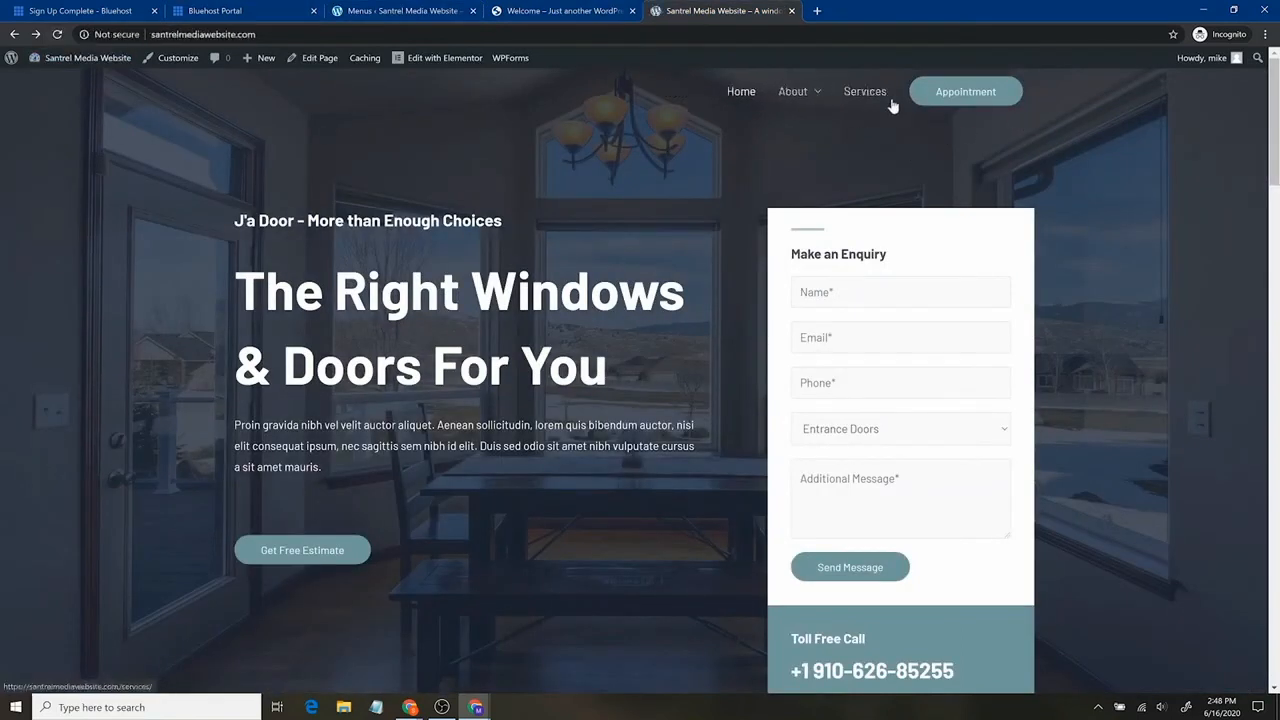
Test the Instagram link under About, view the J'a Door demo site, then return to Astra Options.
{"action": "mouse_move", "coordinate": [819, 92]}
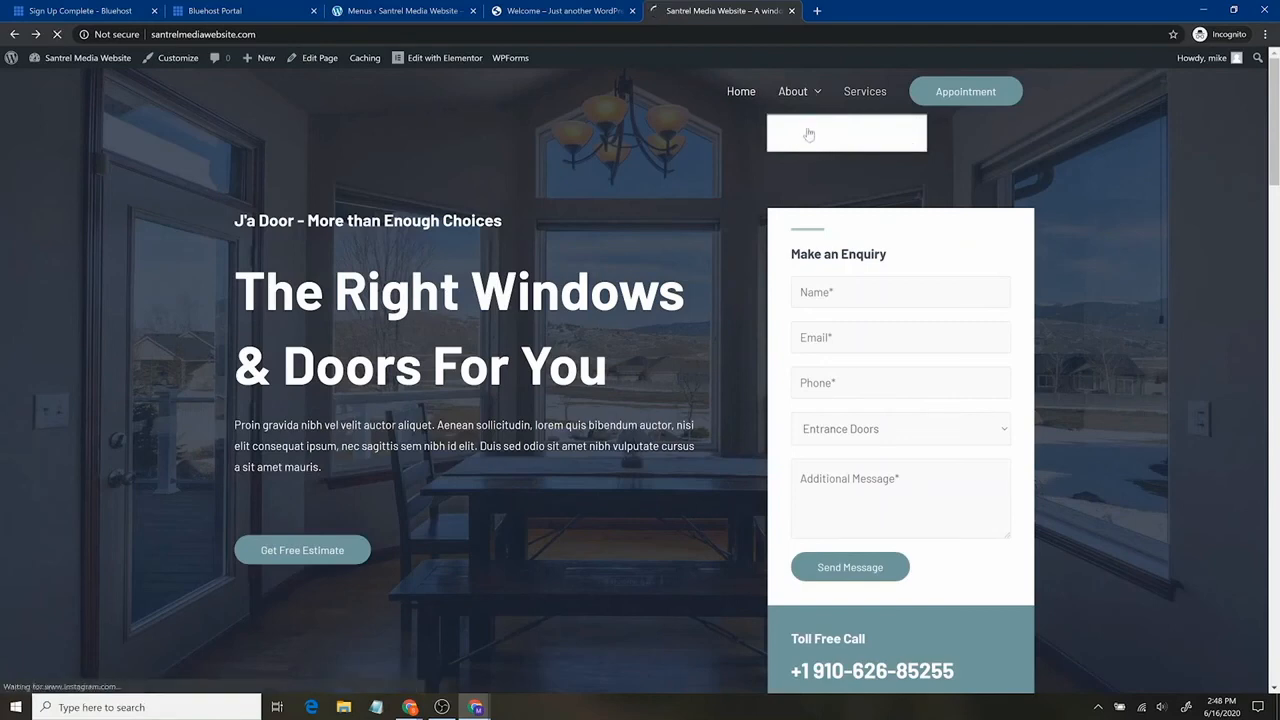
{"action": "left_click", "coordinate": [815, 137]}
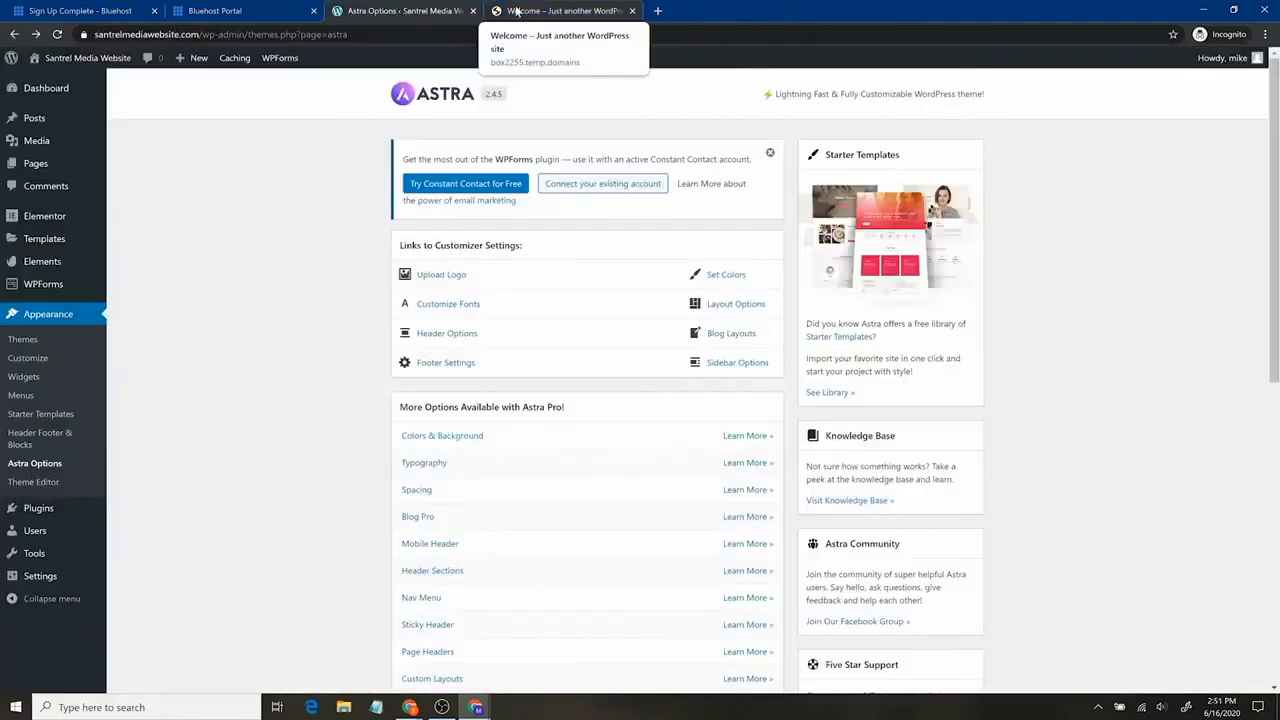
{"action": "left_click", "coordinate": [567, 10]}
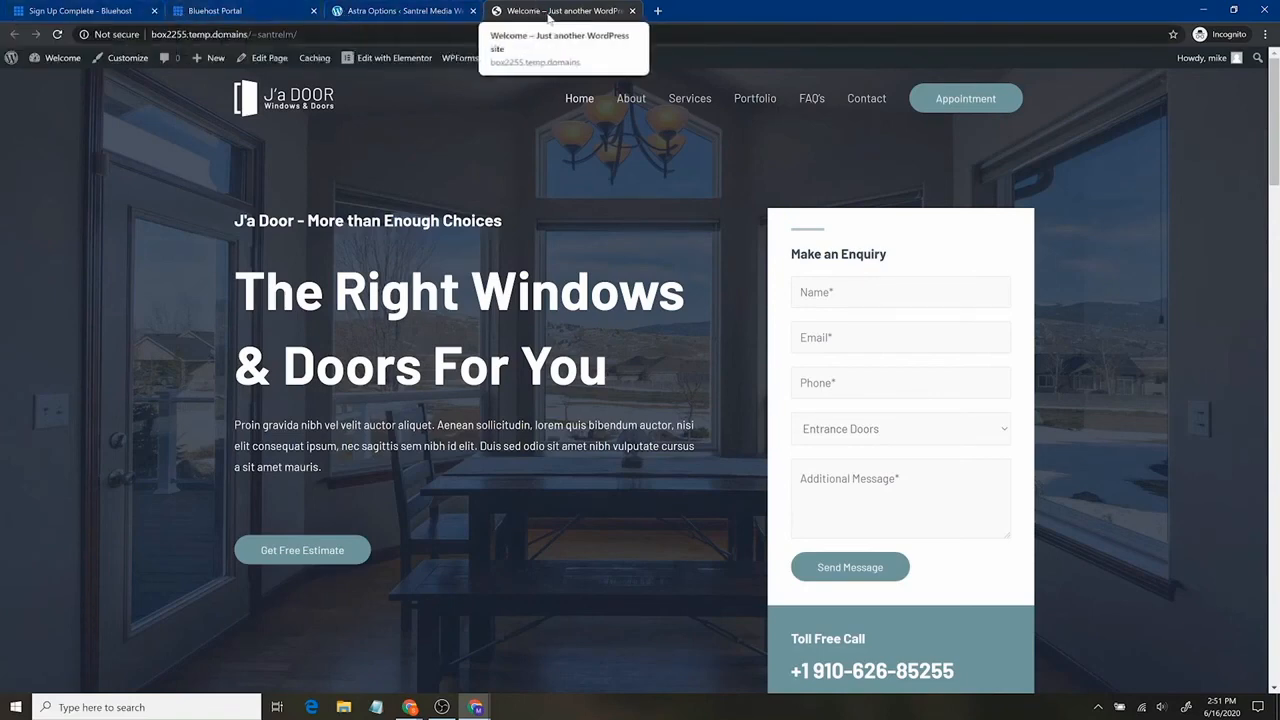
{"action": "left_click", "coordinate": [375, 12]}
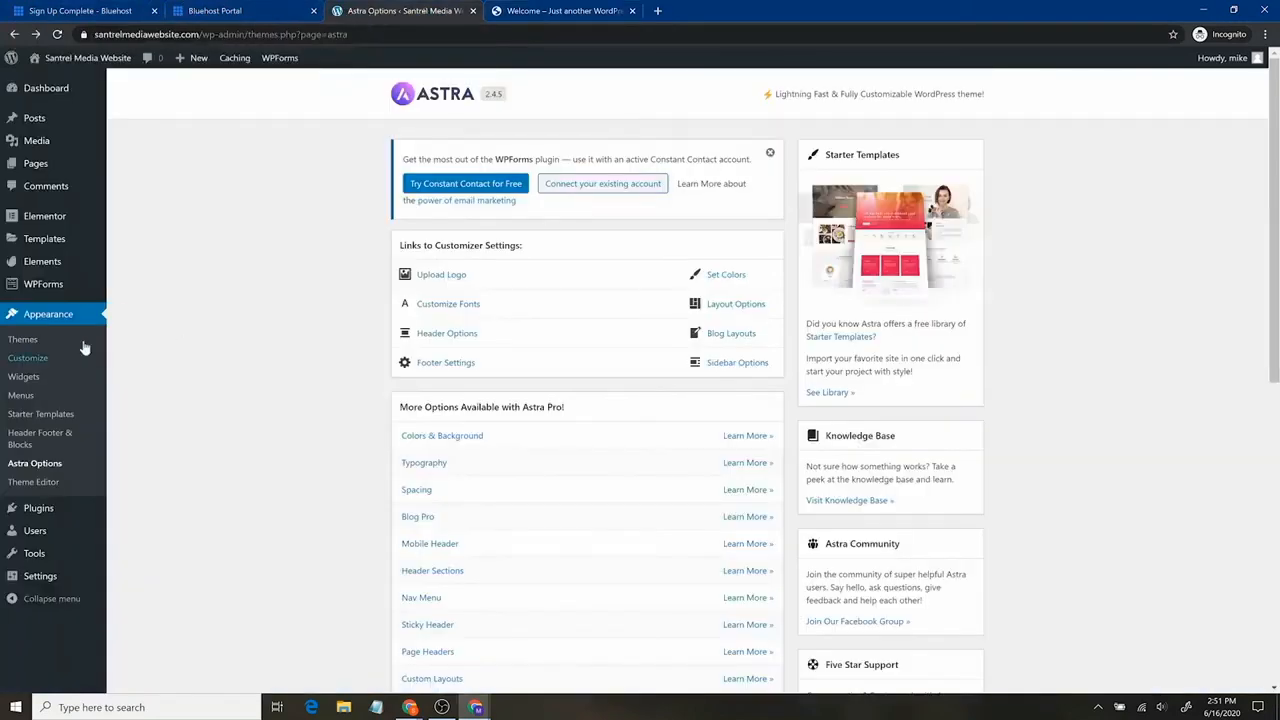
Go to Header › Site Identity in the Customizer and scroll down to the empty Site Icon setting.
{"action": "left_click", "coordinate": [28, 358]}
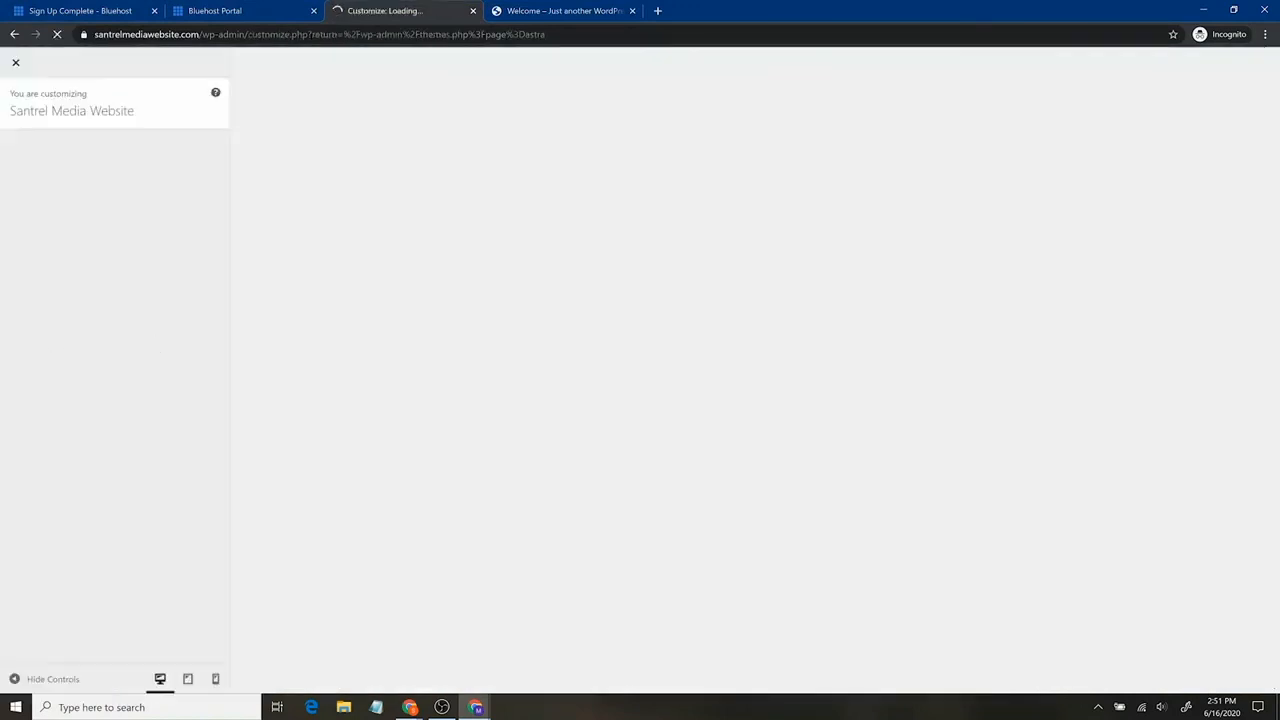
{"action": "key", "text": "alt+Tab"}
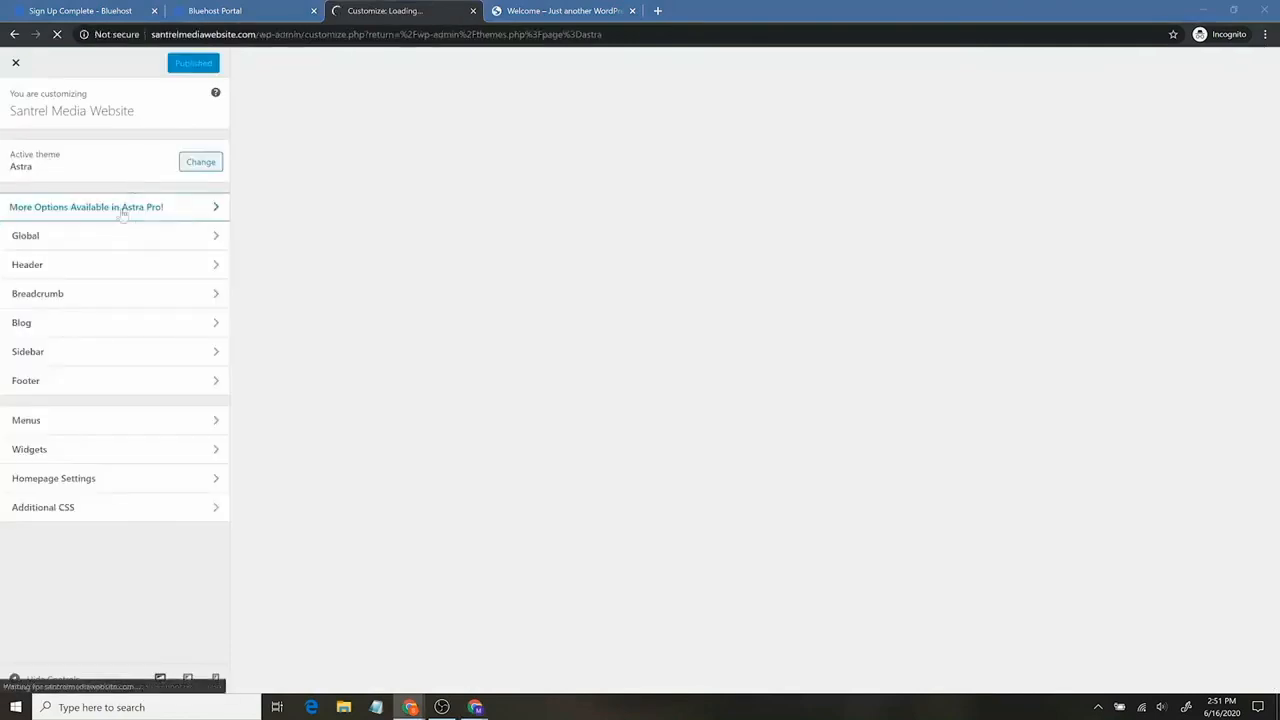
{"action": "left_click", "coordinate": [142, 267]}
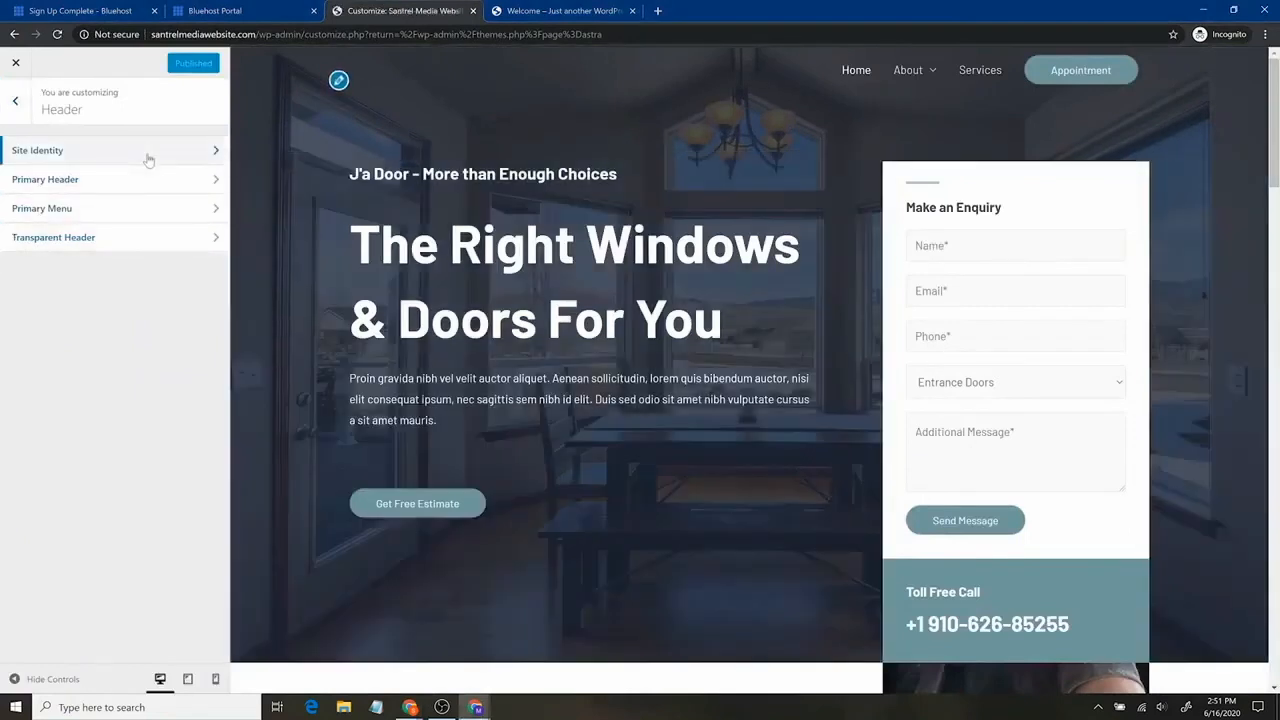
{"action": "left_click", "coordinate": [148, 158]}
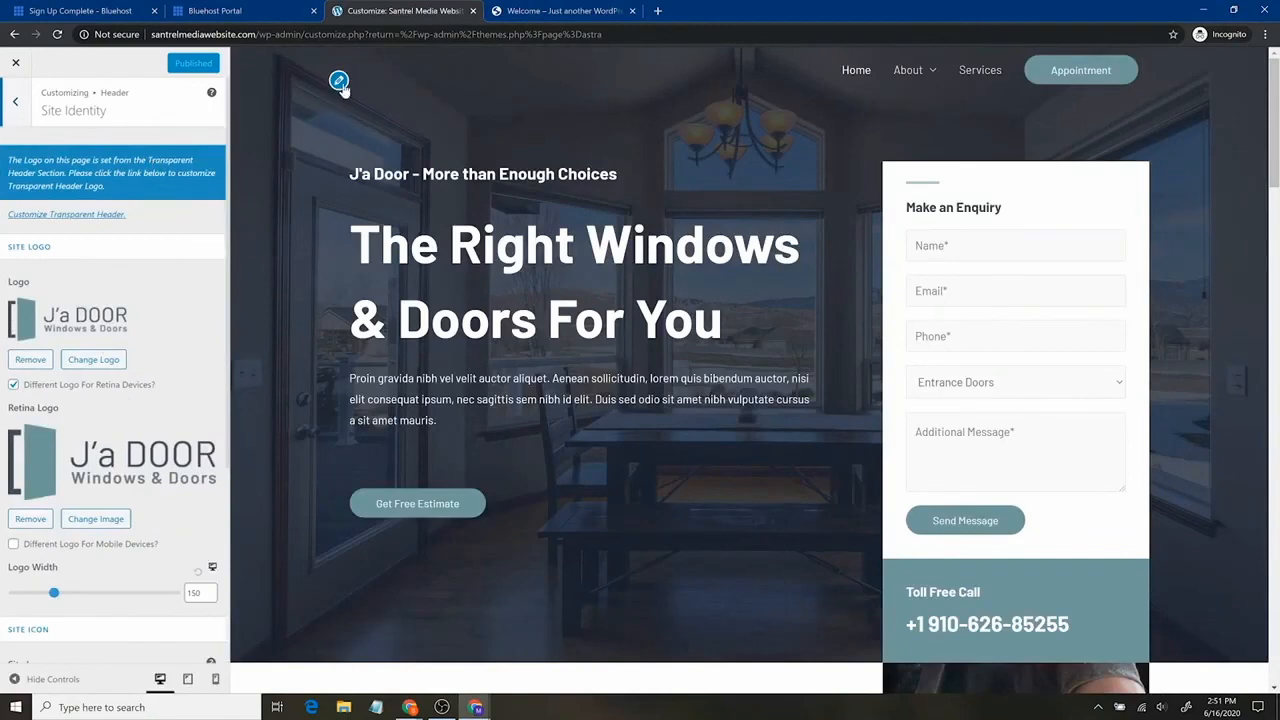
{"action": "scroll", "coordinate": [150, 460], "scroll_direction": "down", "scroll_amount": 3}
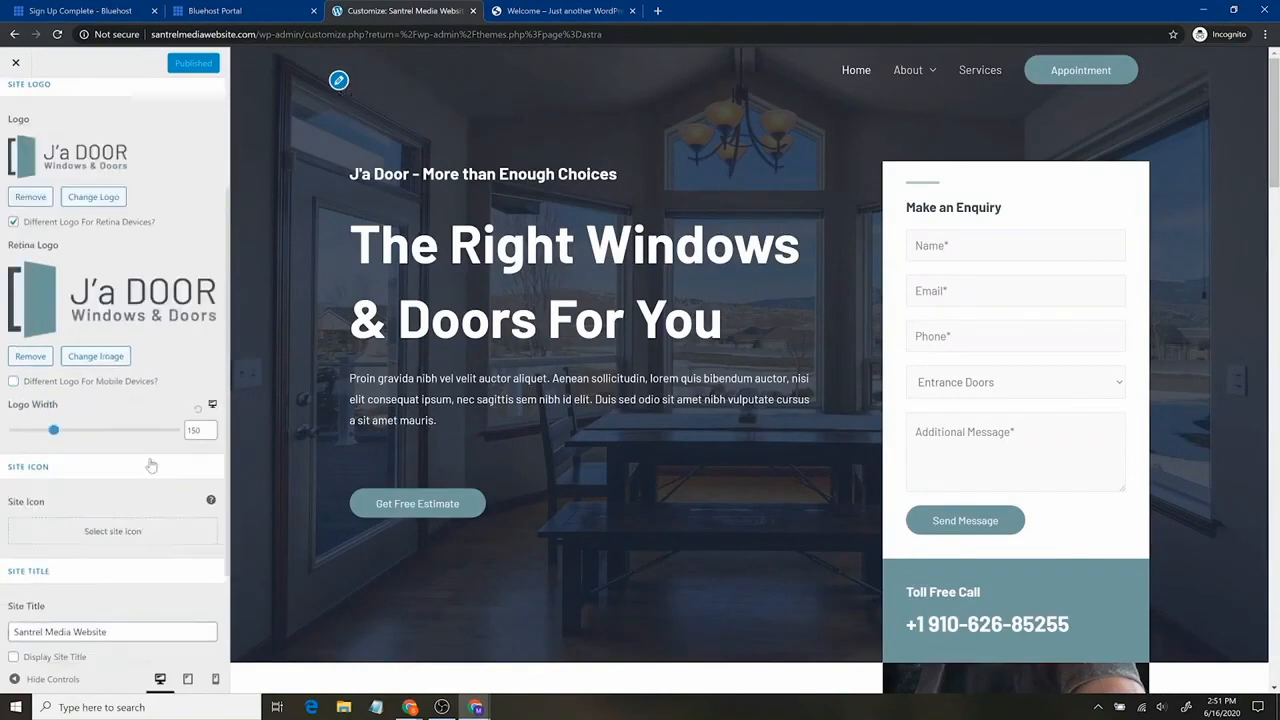
Choose morning-view.jpg as the site icon and shift the square crop right onto the woman.
{"action": "left_click", "coordinate": [73, 474]}
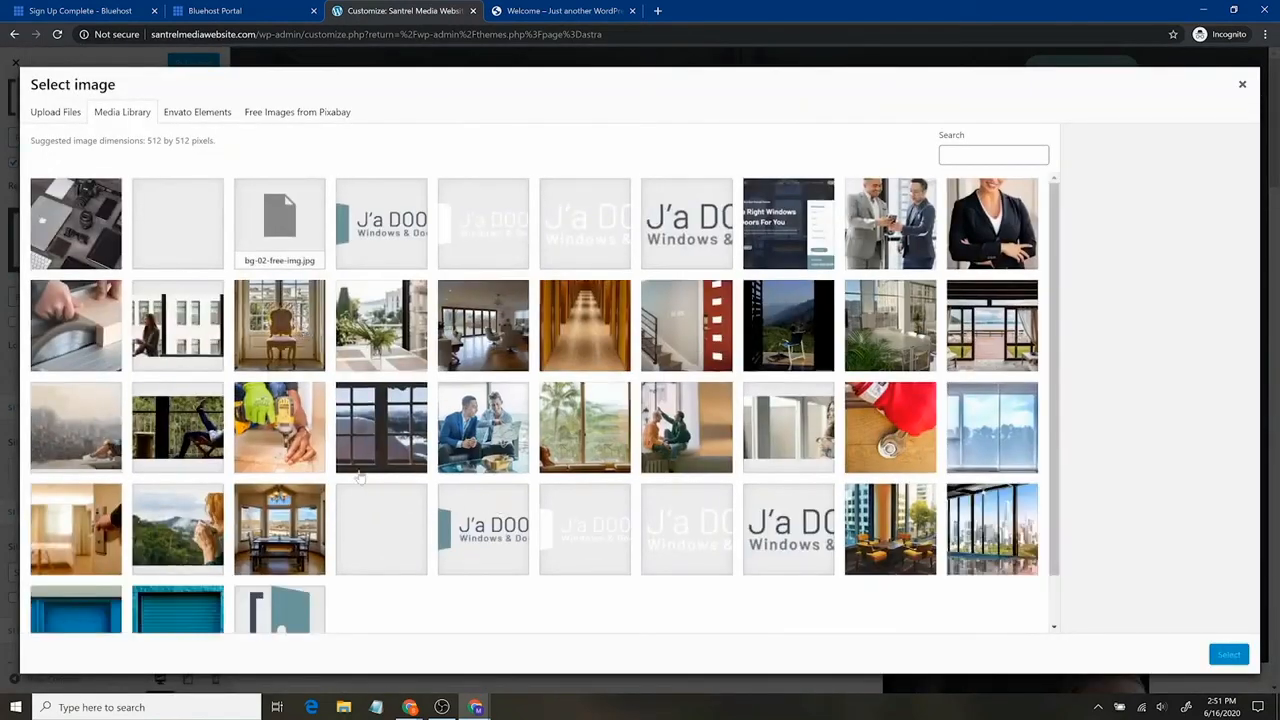
{"action": "scroll", "coordinate": [558, 366], "scroll_direction": "down", "scroll_amount": 1}
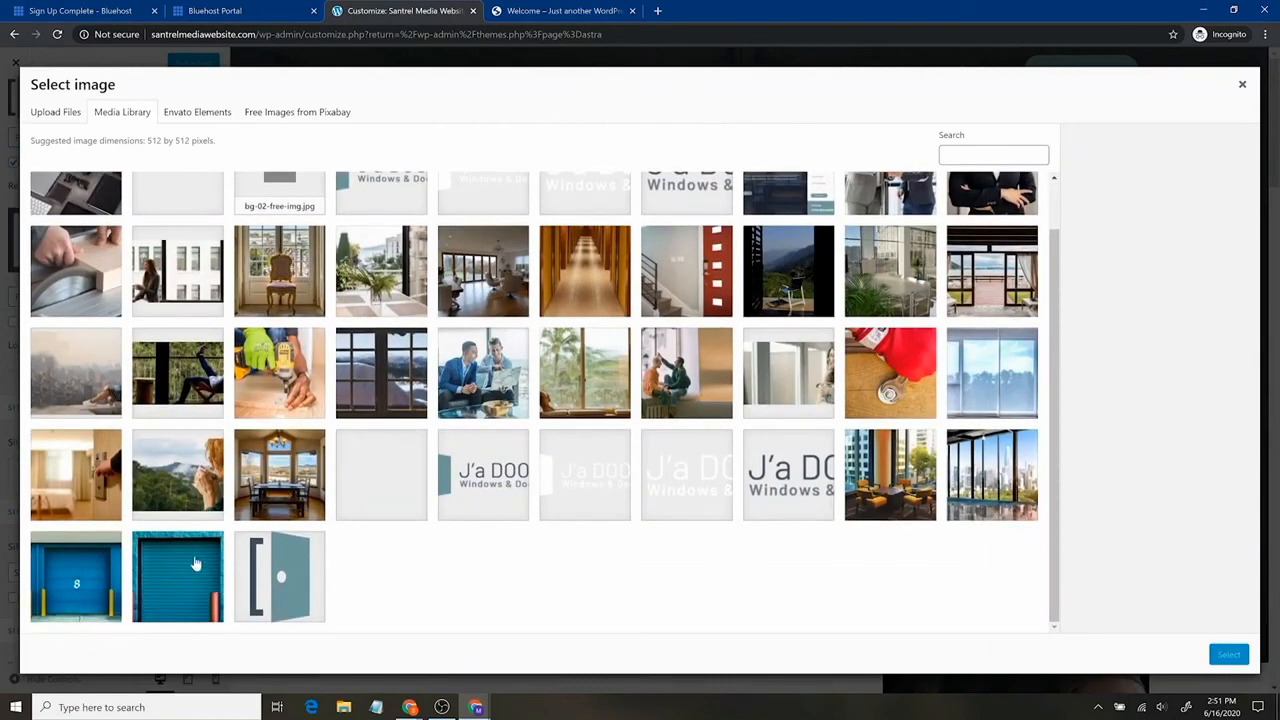
{"action": "left_click", "coordinate": [177, 474]}
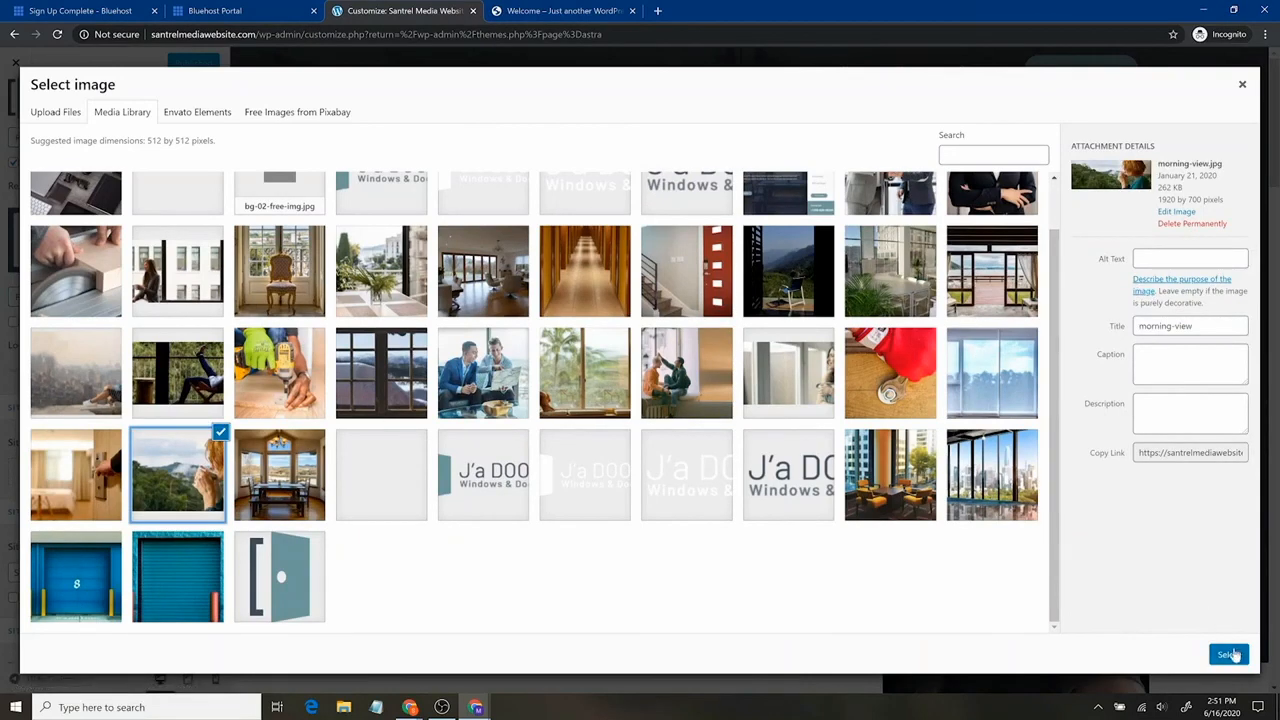
{"action": "left_click", "coordinate": [1229, 654]}
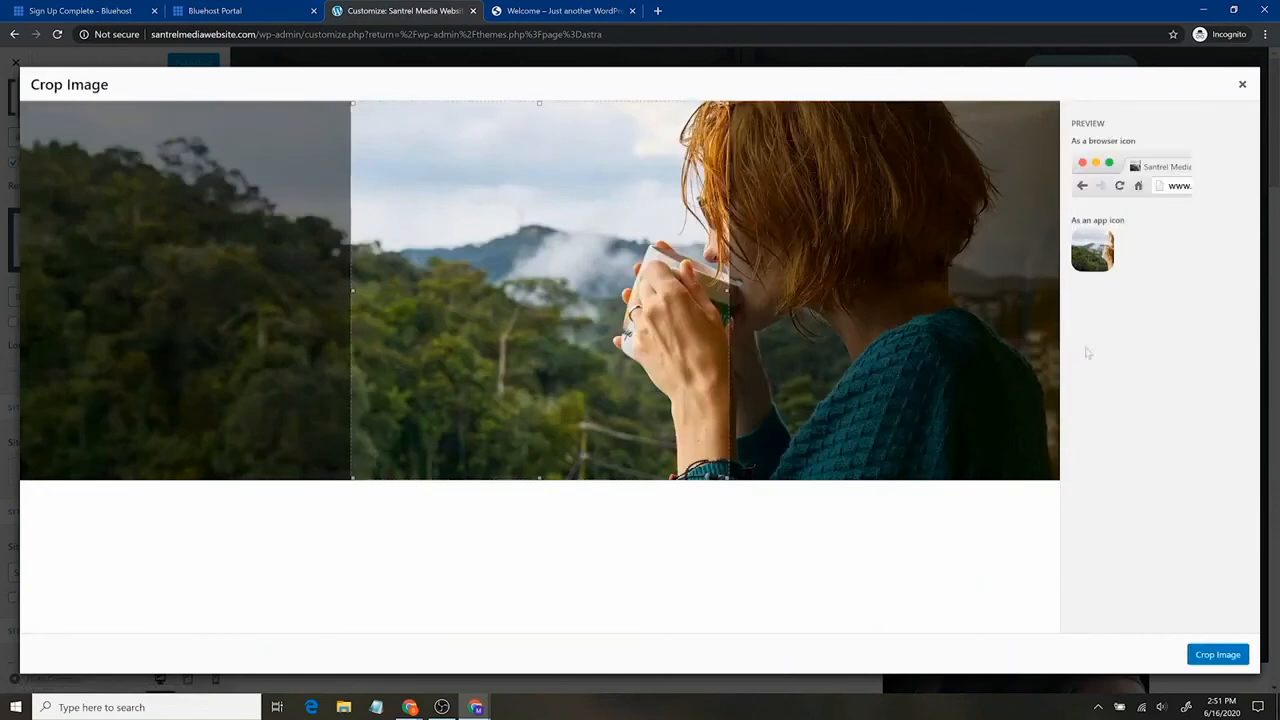
{"action": "left_click_drag", "start_coordinate": [609, 321], "coordinate": [779, 321]}
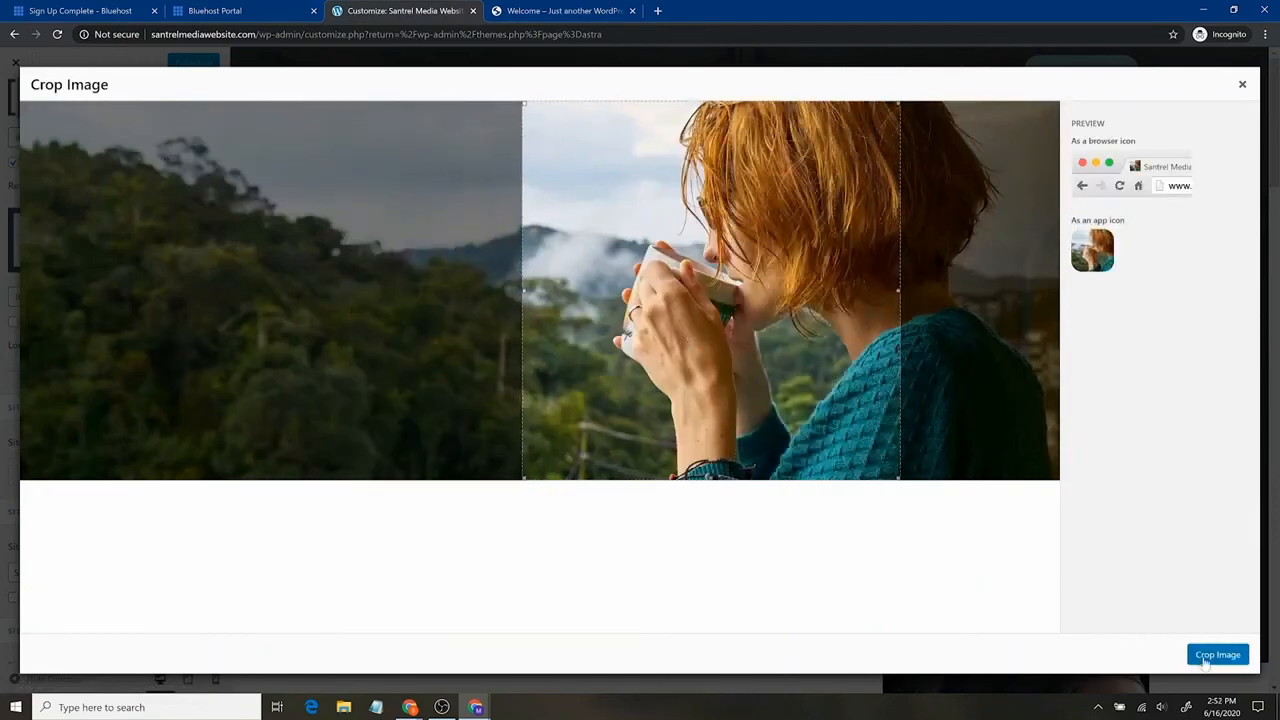
{"action": "left_click", "coordinate": [1217, 654]}
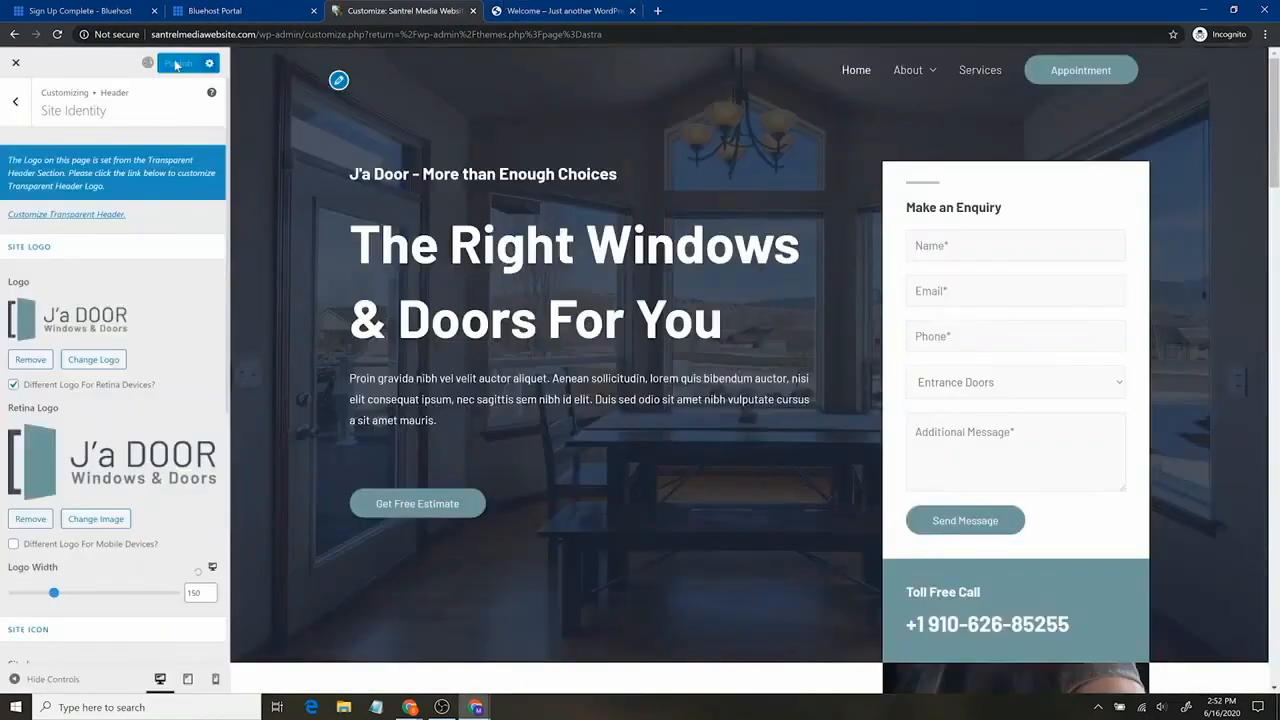
Load santrelmediawebsite.com in the live-site tab, then scroll back to Site Icon in the Customizer.
{"action": "left_click", "coordinate": [565, 10]}
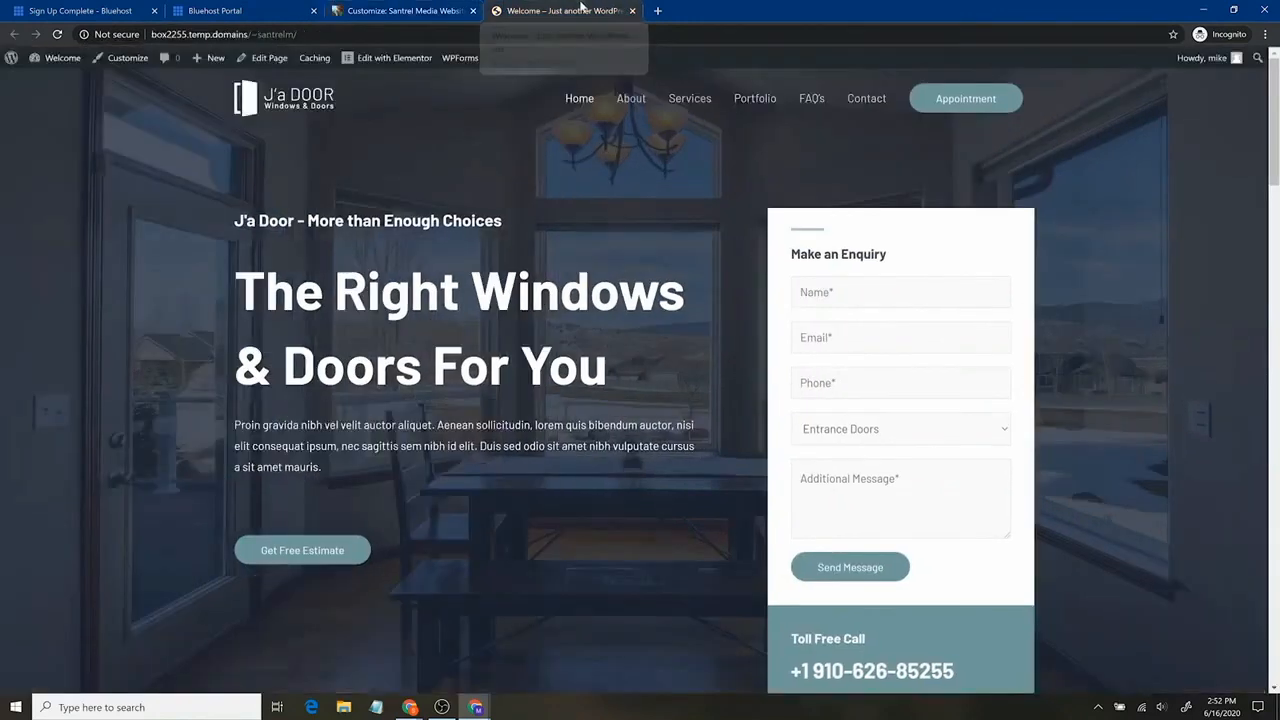
{"action": "type", "text": "santrelm"}
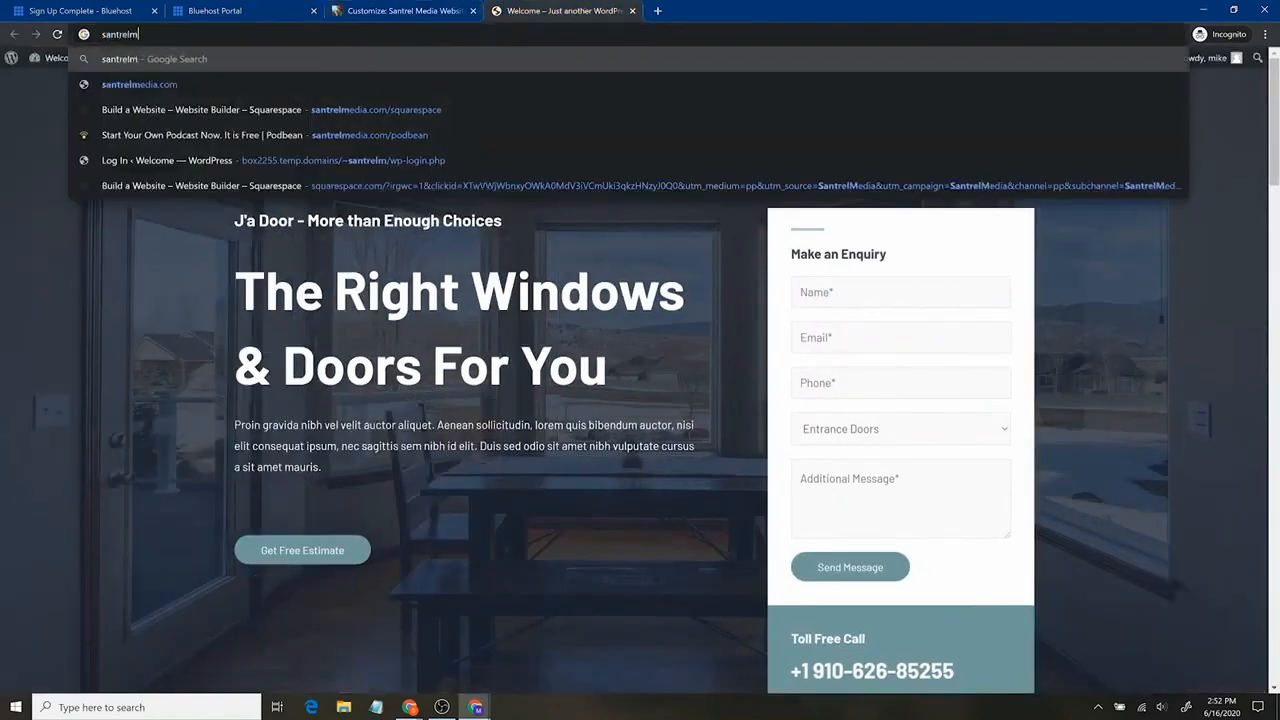
{"action": "type", "text": "ediawebsite.com"}
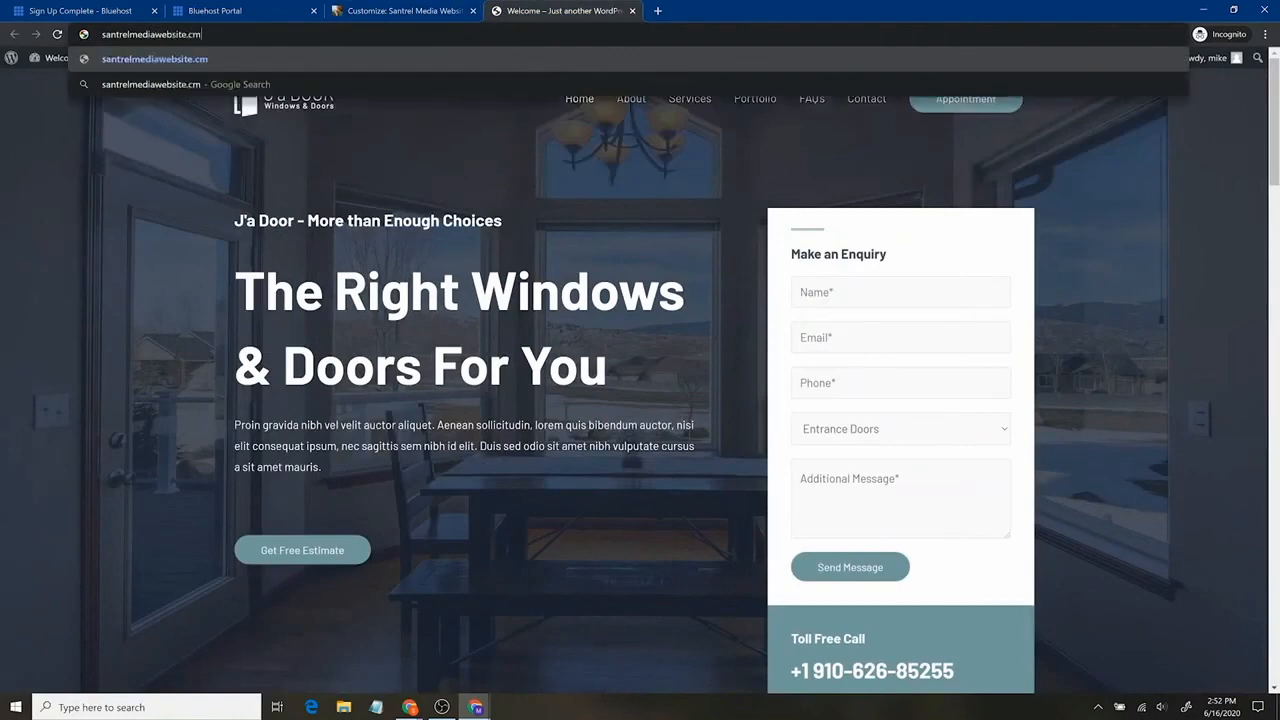
{"action": "key", "text": "Return"}
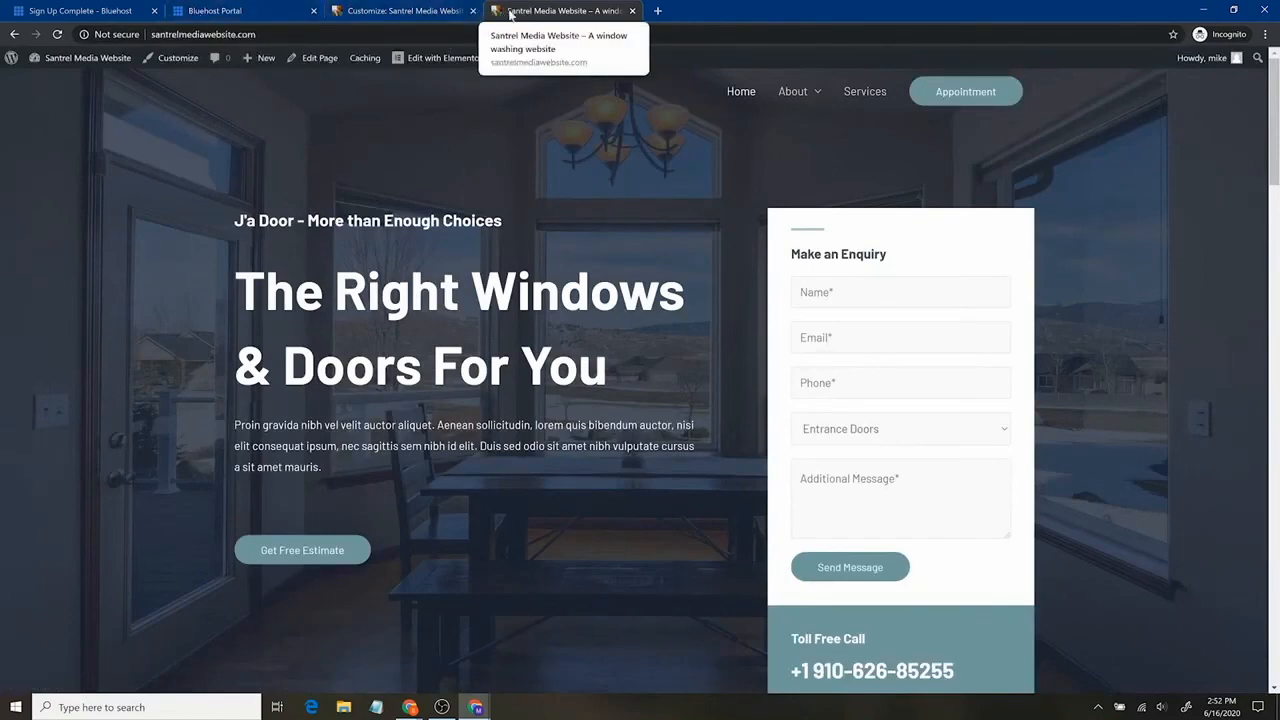
{"action": "left_click", "coordinate": [432, 14]}
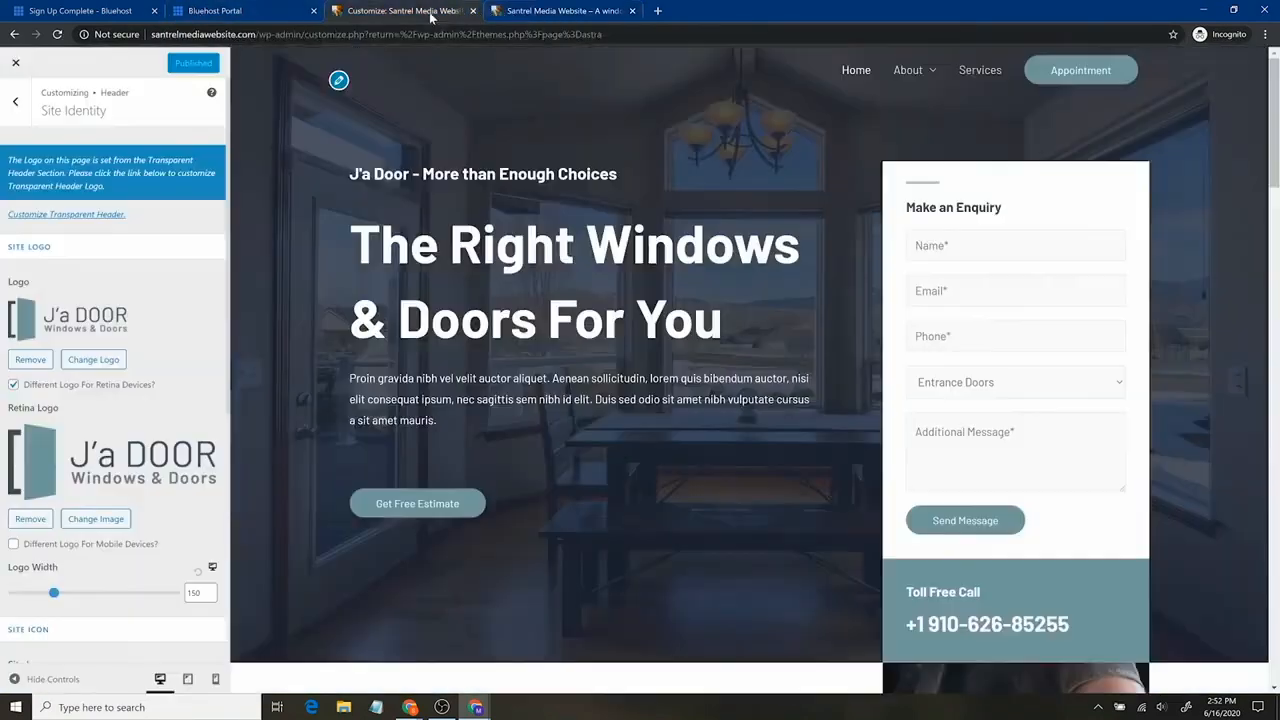
{"action": "scroll", "coordinate": [123, 498], "scroll_direction": "down", "scroll_amount": 5}
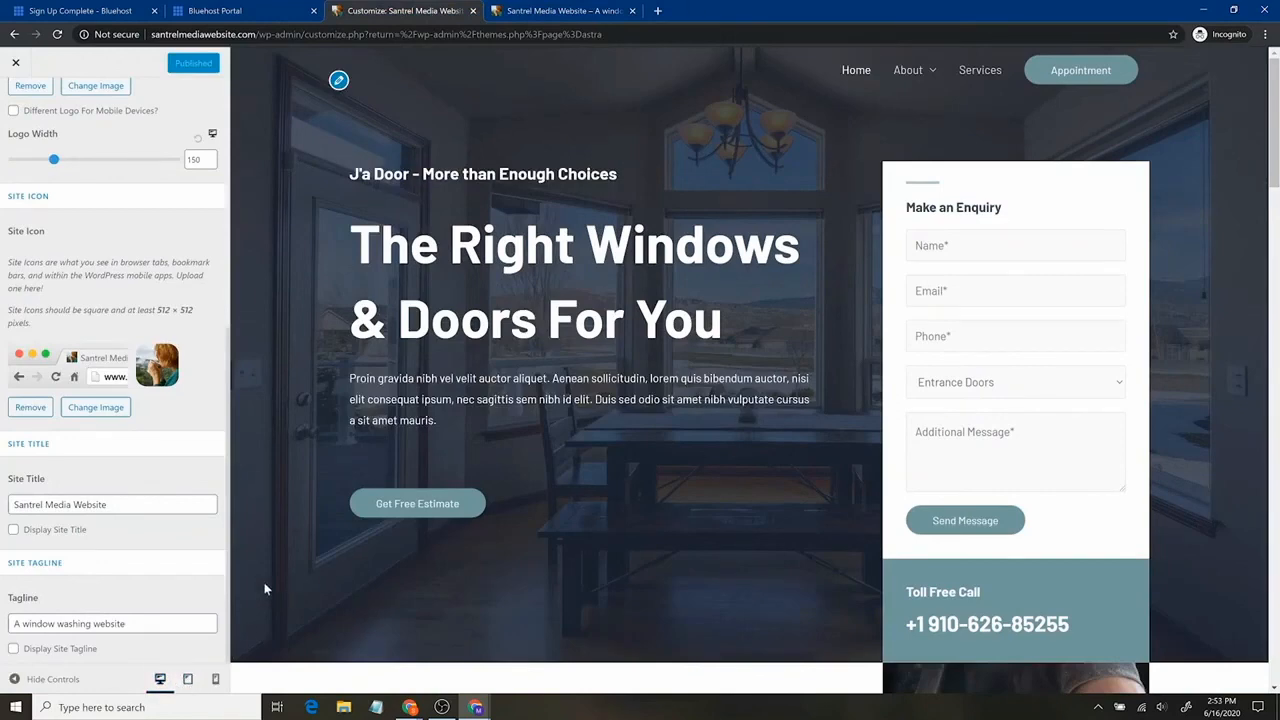
Scroll the homepage top to footer in mobile preview, then restore desktop width and close the Customizer.
{"action": "left_click", "coordinate": [215, 679]}
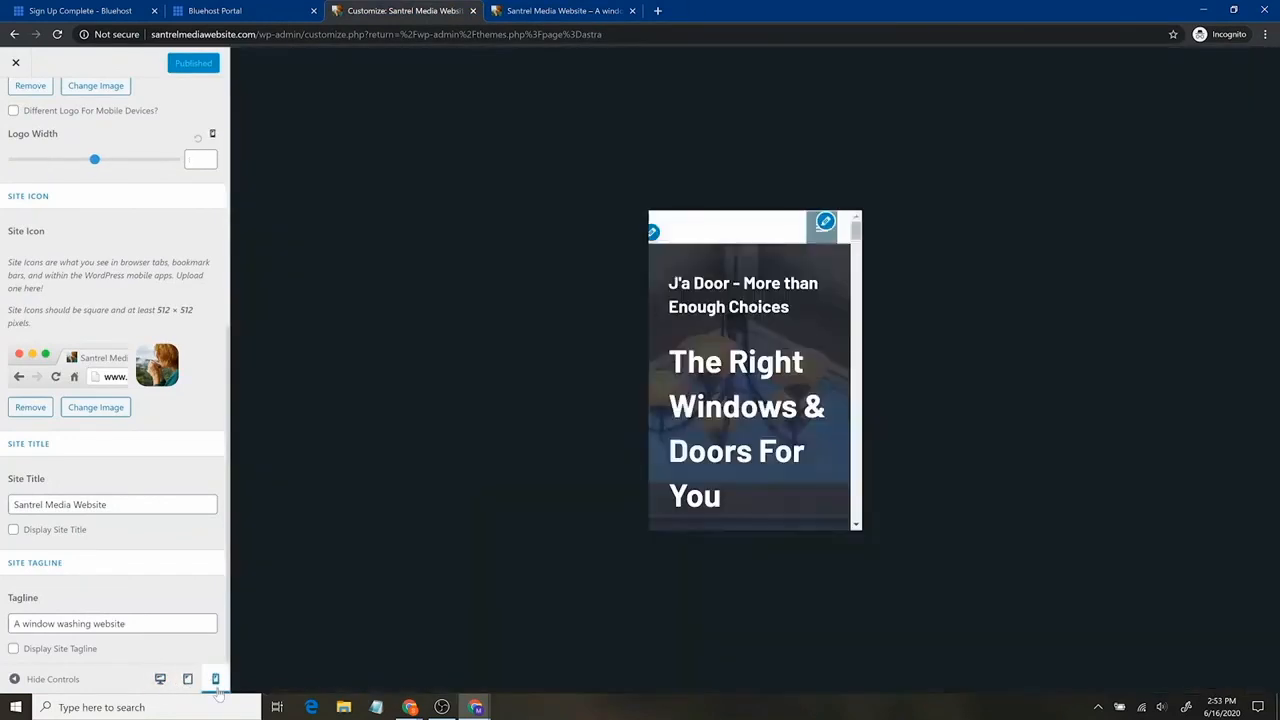
{"action": "scroll", "coordinate": [755, 370], "scroll_direction": "down", "scroll_amount": 6}
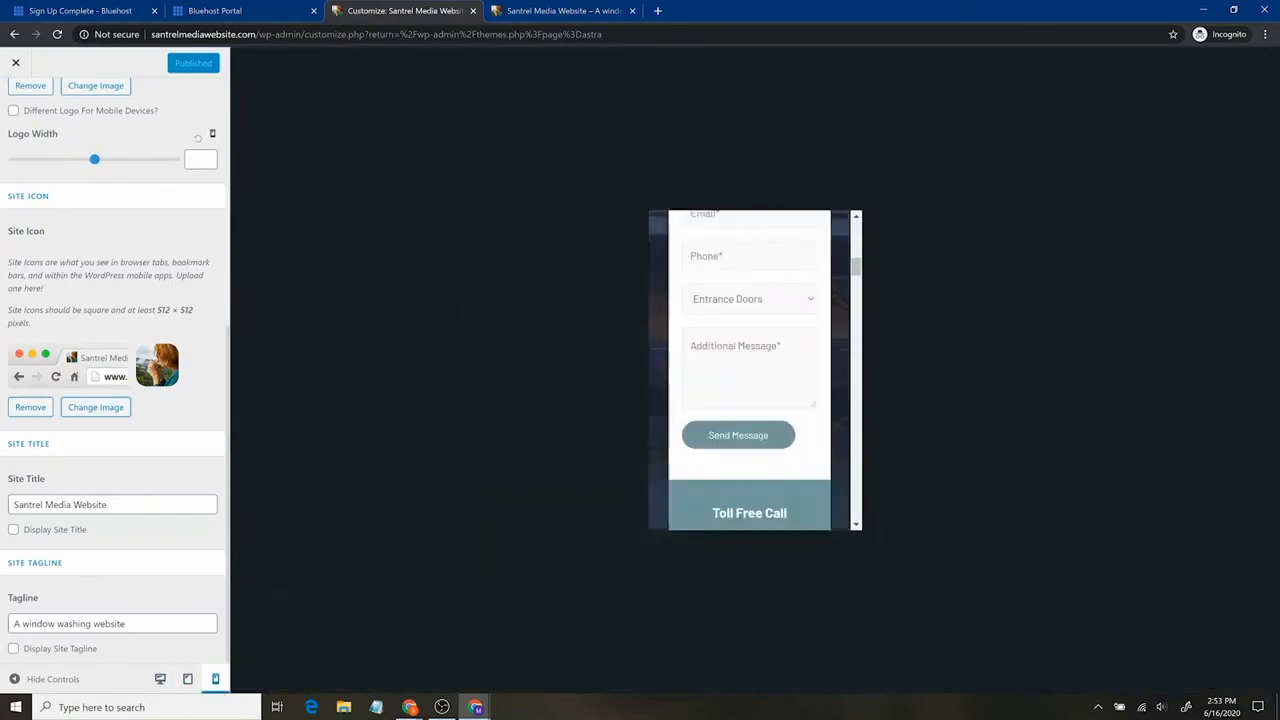
{"action": "scroll", "coordinate": [755, 370], "scroll_direction": "up", "scroll_amount": 6}
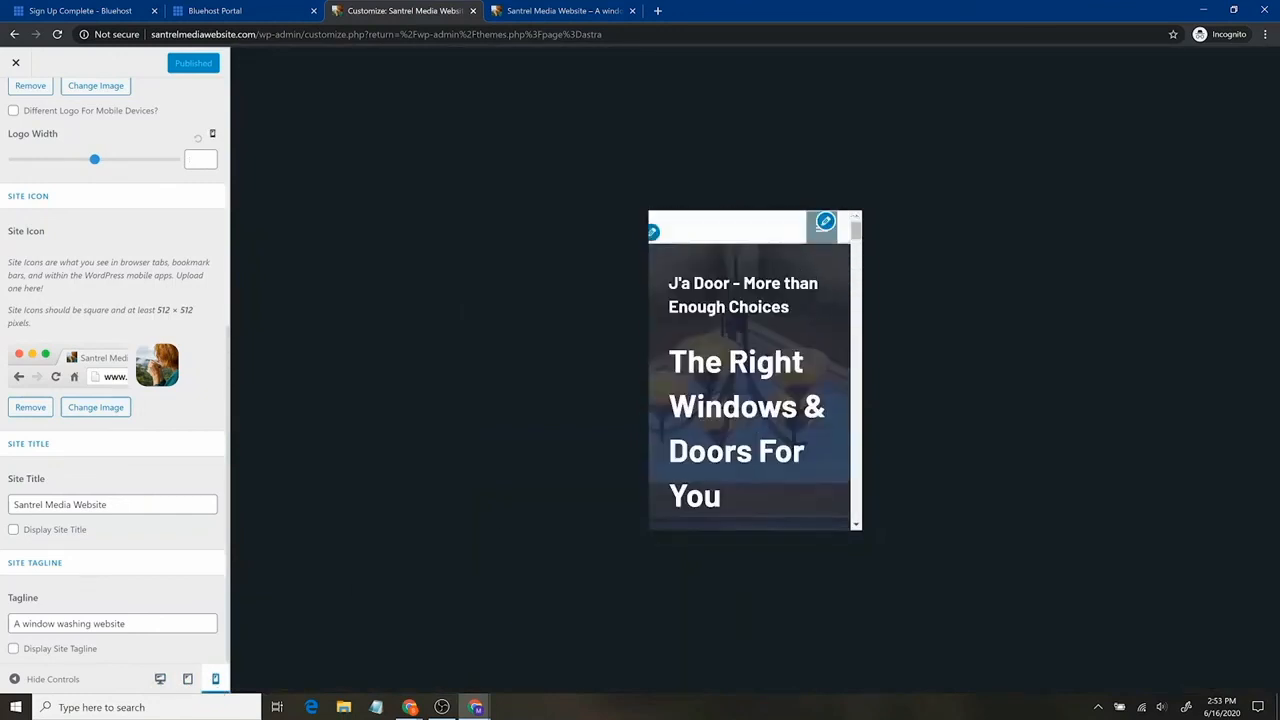
{"action": "scroll", "coordinate": [714, 386], "scroll_direction": "down", "scroll_amount": 10}
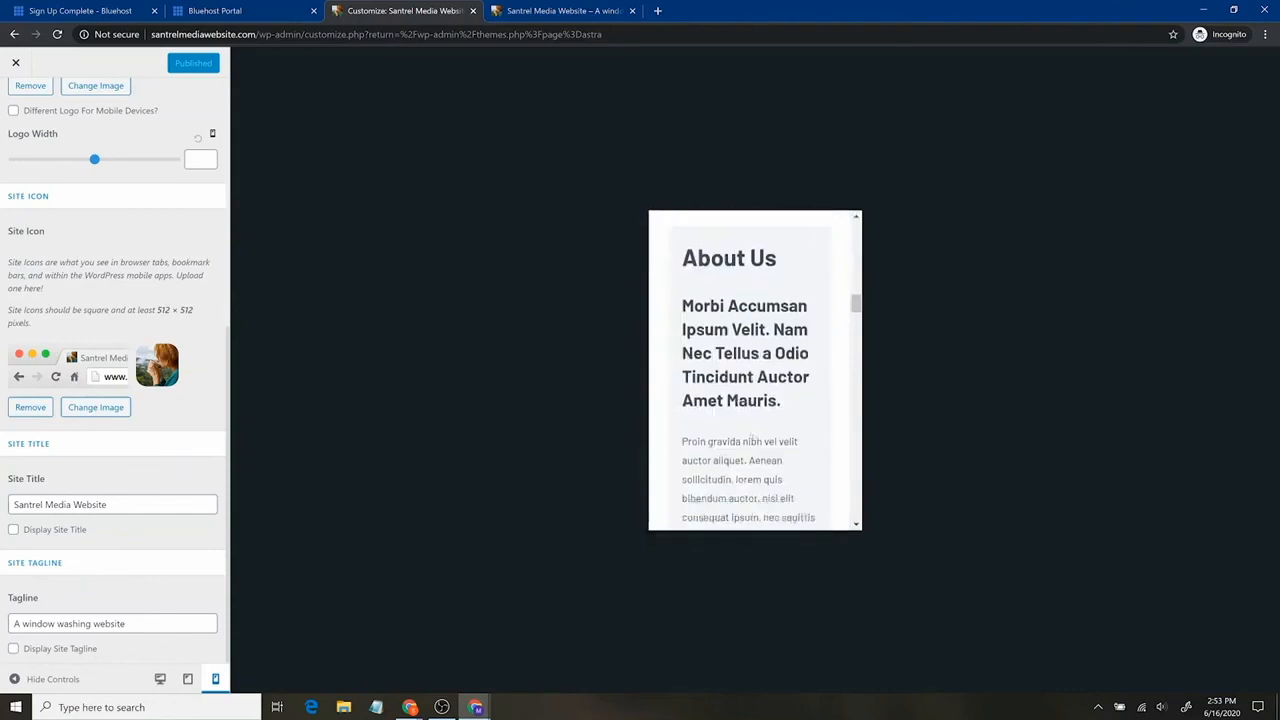
{"action": "scroll", "coordinate": [755, 465], "scroll_direction": "down", "scroll_amount": 5}
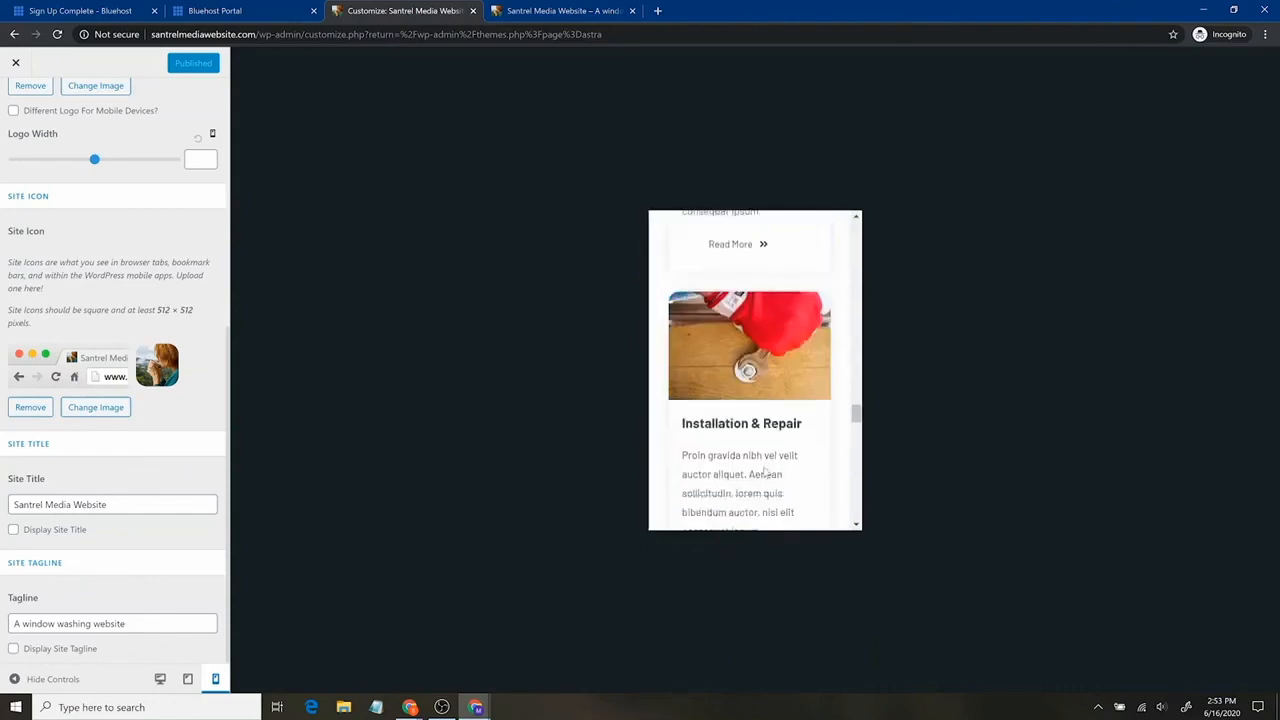
{"action": "scroll", "coordinate": [769, 463], "scroll_direction": "down", "scroll_amount": 4}
{"action": "scroll", "coordinate": [778, 465], "scroll_direction": "up", "scroll_amount": 4}
{"action": "scroll", "coordinate": [778, 465], "scroll_direction": "down", "scroll_amount": 4}
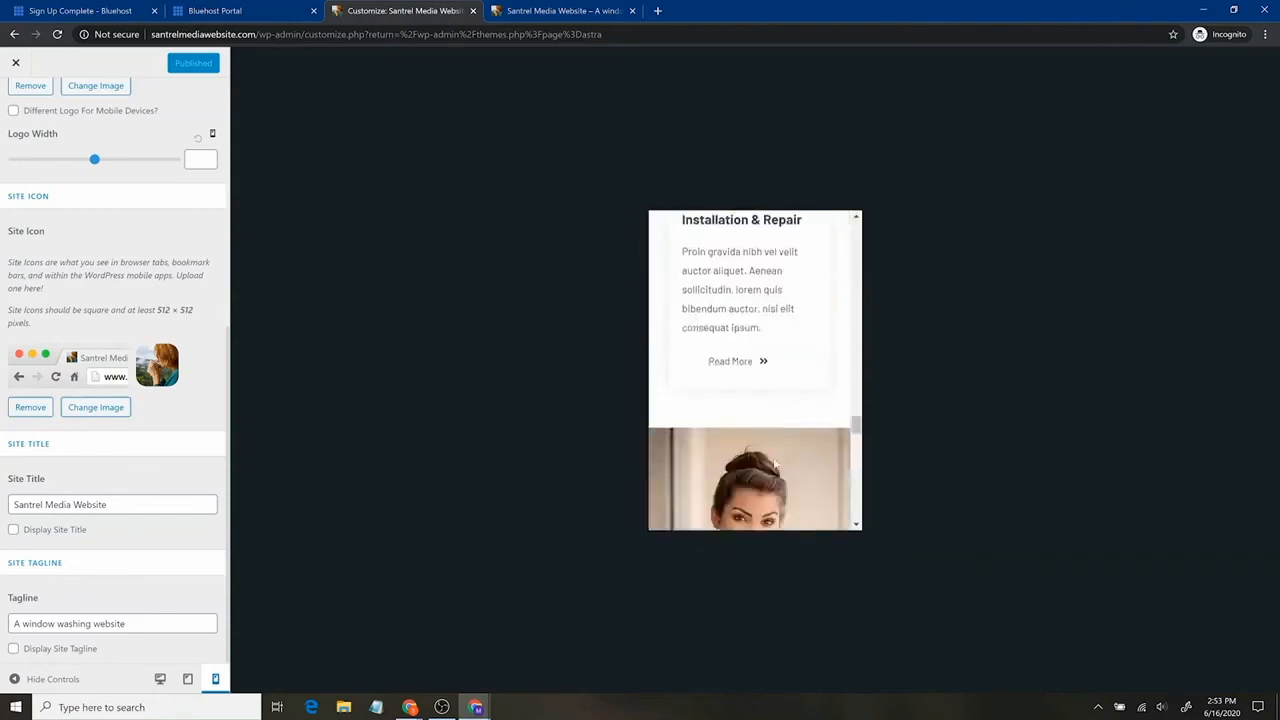
{"action": "scroll", "coordinate": [781, 466], "scroll_direction": "down", "scroll_amount": 5}
{"action": "scroll", "coordinate": [781, 466], "scroll_direction": "up", "scroll_amount": 4}
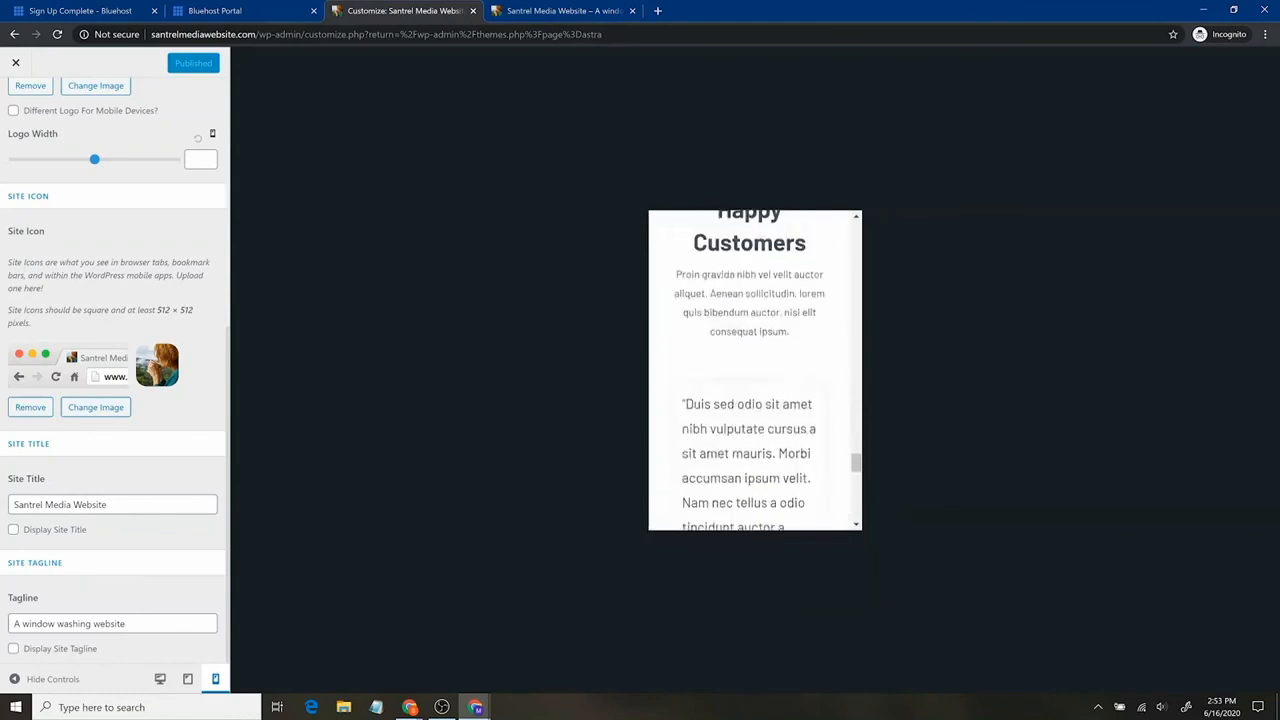
{"action": "scroll", "coordinate": [781, 466], "scroll_direction": "down", "scroll_amount": 3}
{"action": "scroll", "coordinate": [755, 370], "scroll_direction": "down", "scroll_amount": 2}
{"action": "scroll", "coordinate": [708, 348], "scroll_direction": "down", "scroll_amount": 3}
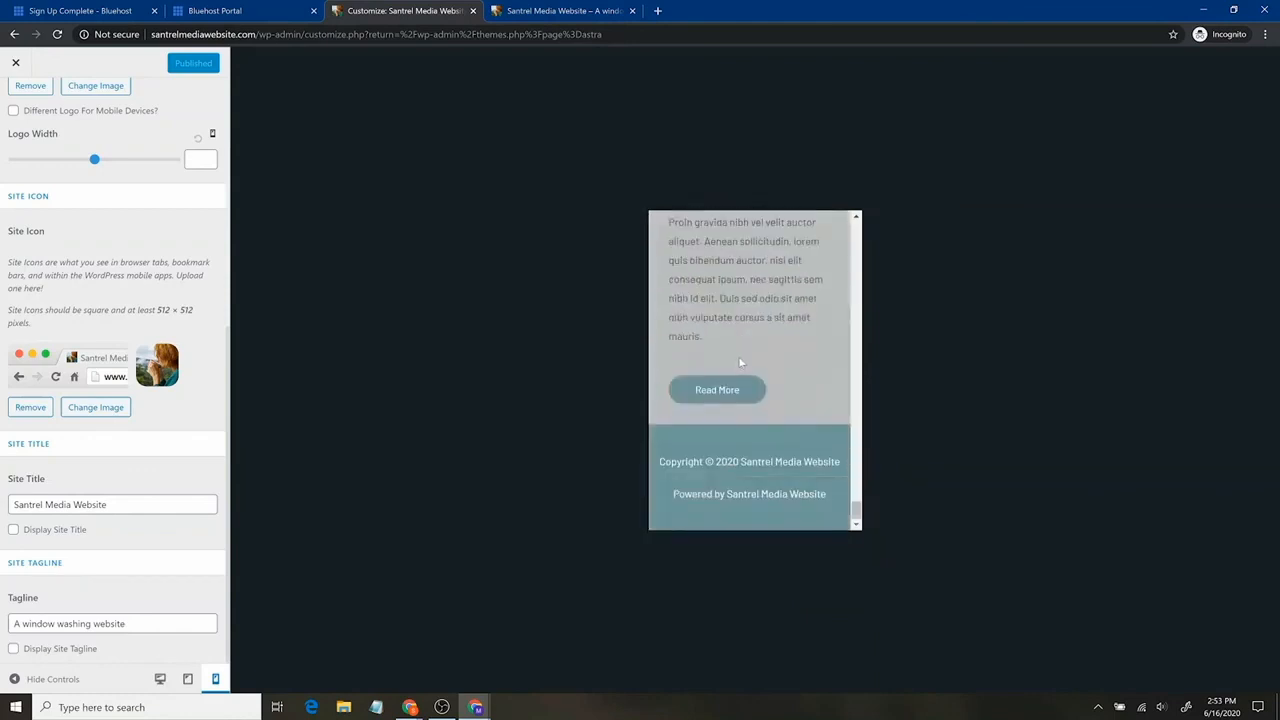
{"action": "scroll", "coordinate": [751, 397], "scroll_direction": "up", "scroll_amount": 6}
{"action": "scroll", "coordinate": [755, 370], "scroll_direction": "up", "scroll_amount": 8}
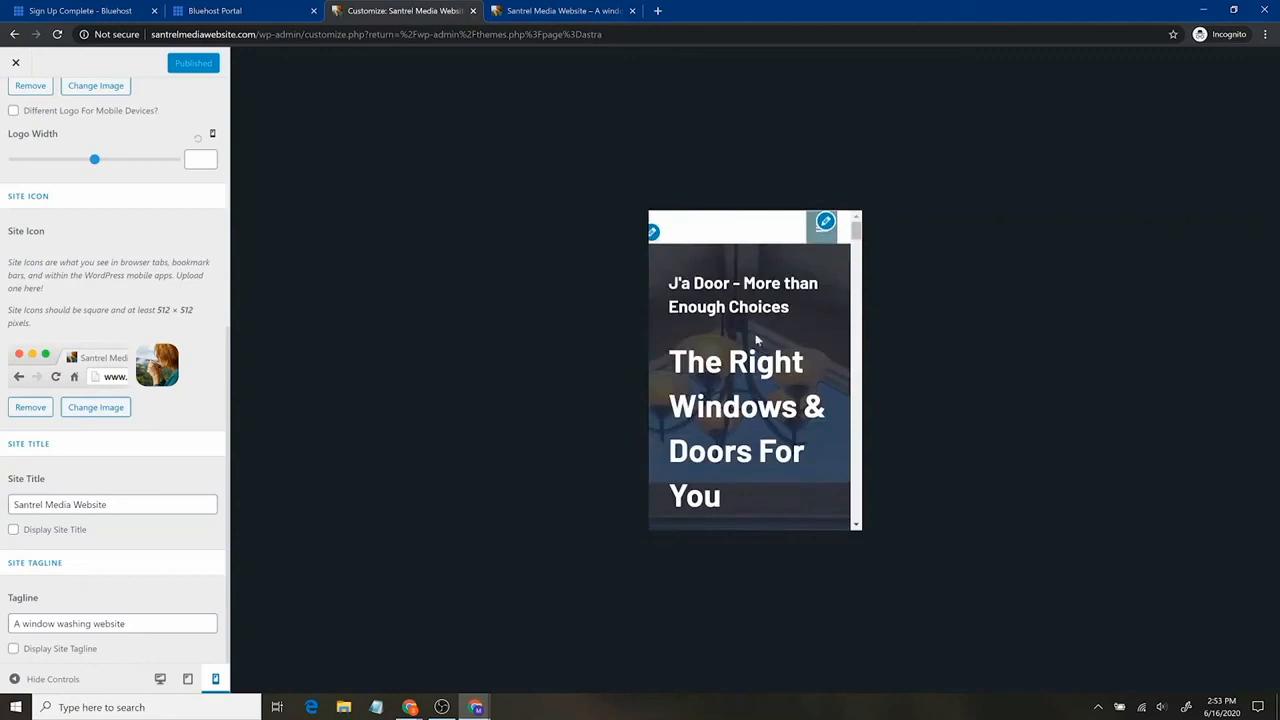
{"action": "scroll", "coordinate": [791, 388], "scroll_direction": "down", "scroll_amount": 4}
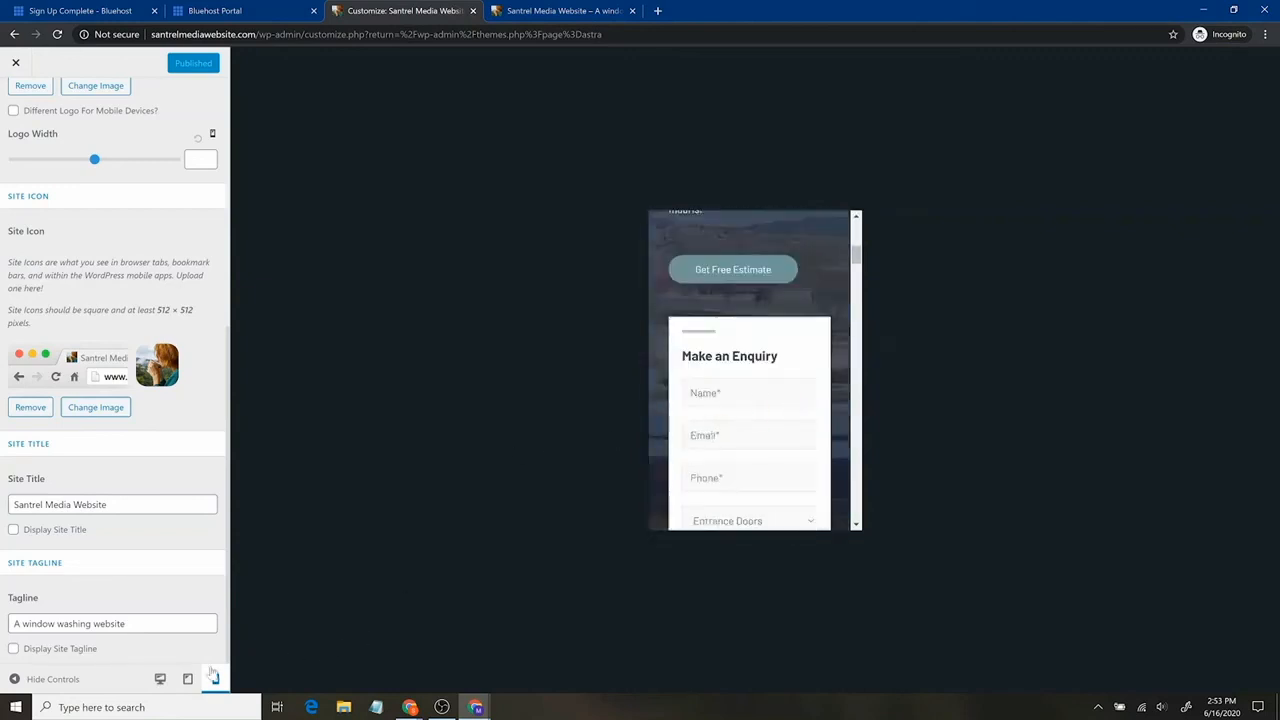
{"action": "left_click", "coordinate": [160, 679]}
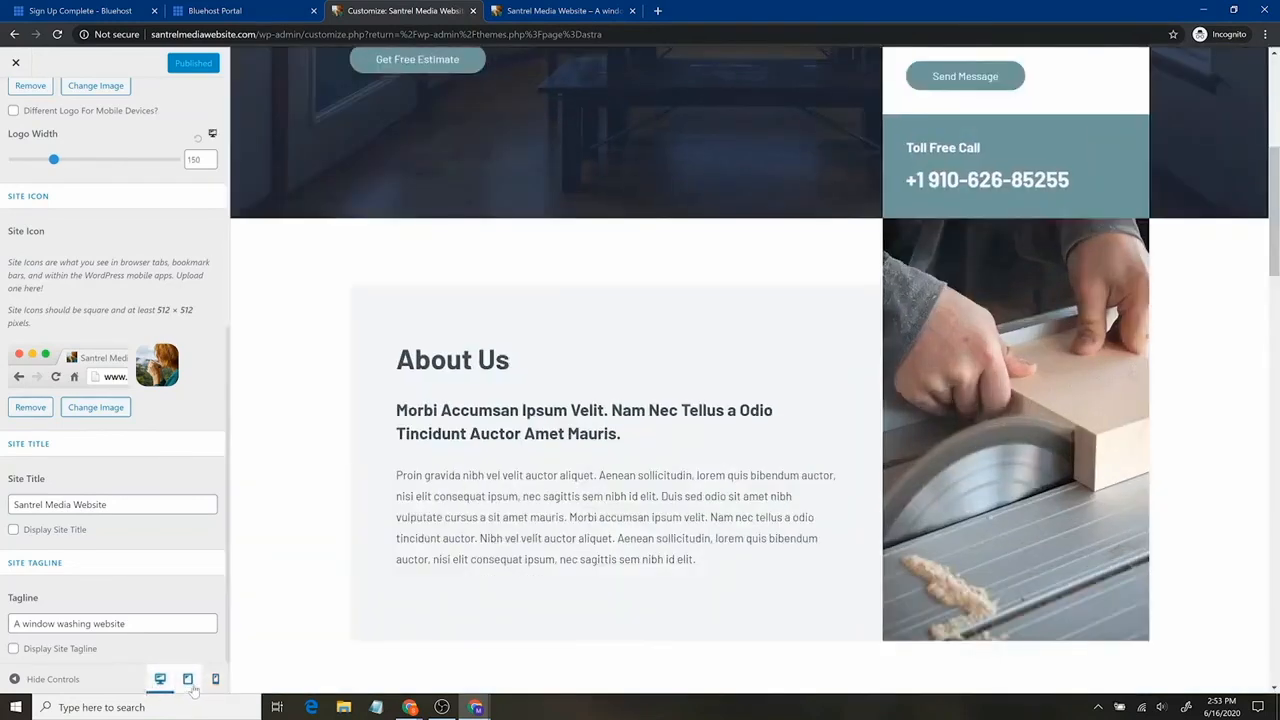
{"action": "left_click", "coordinate": [14, 63]}
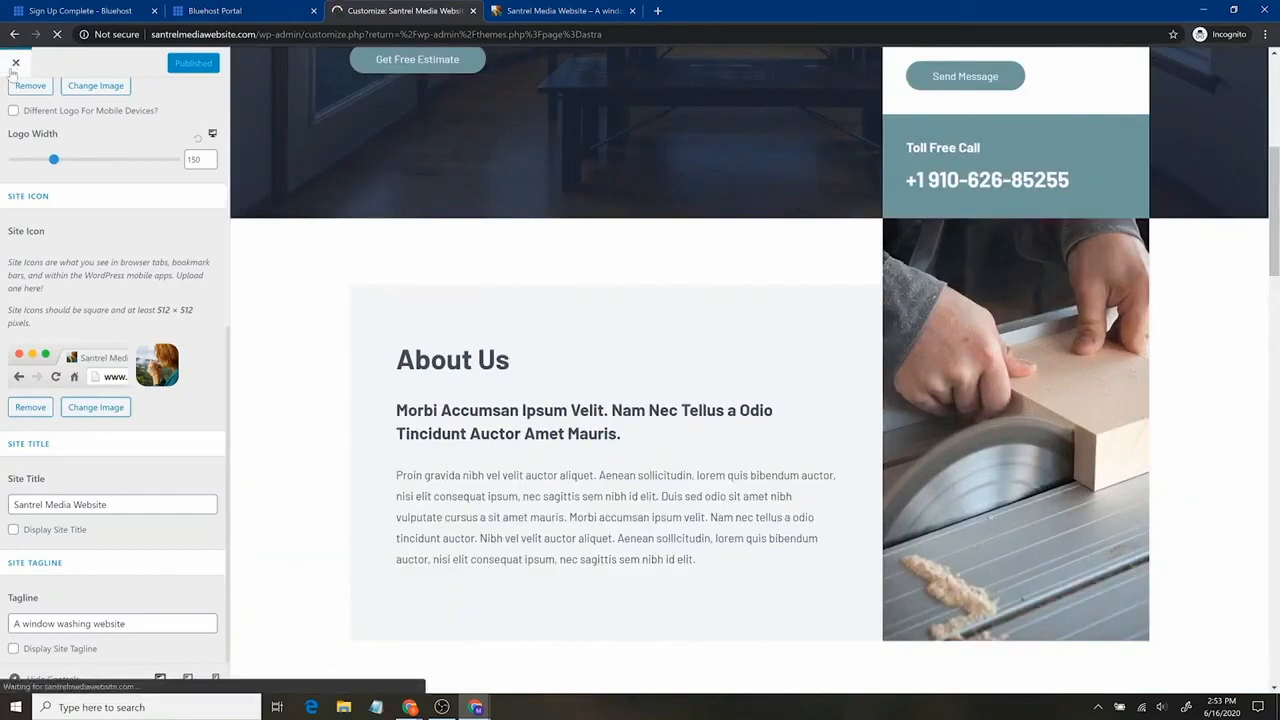